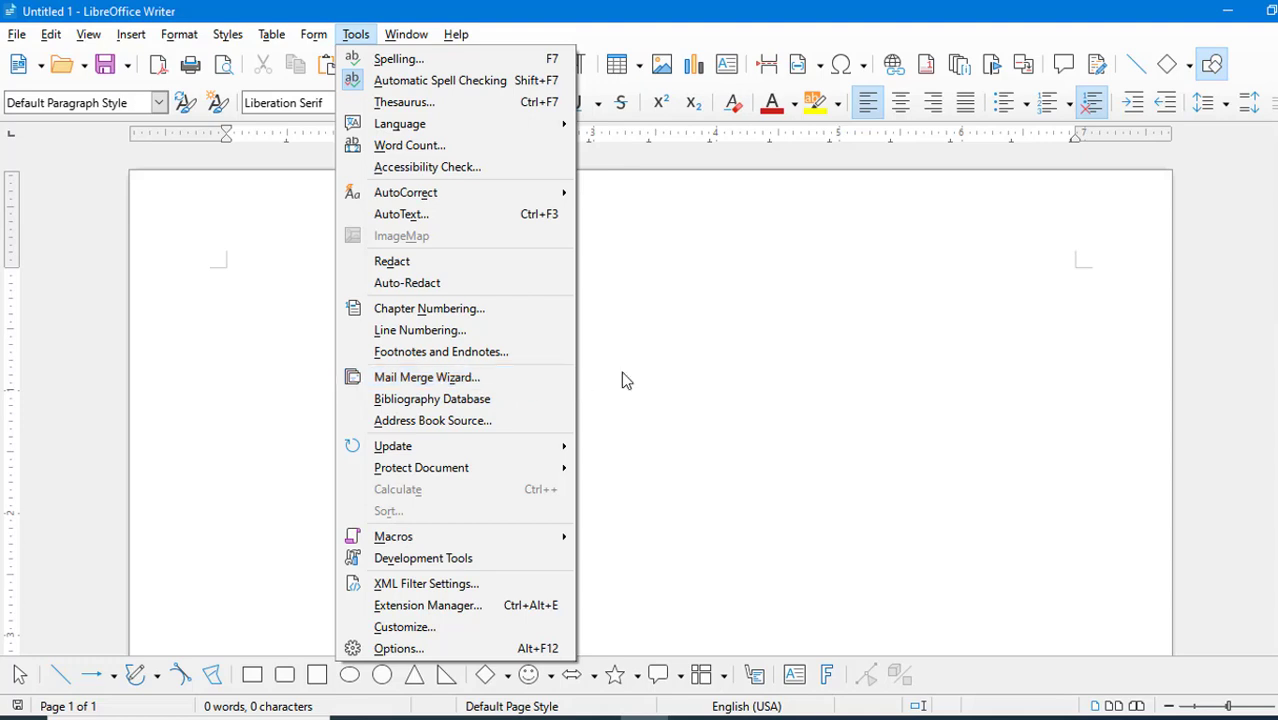
pyautogui.click(694, 358)
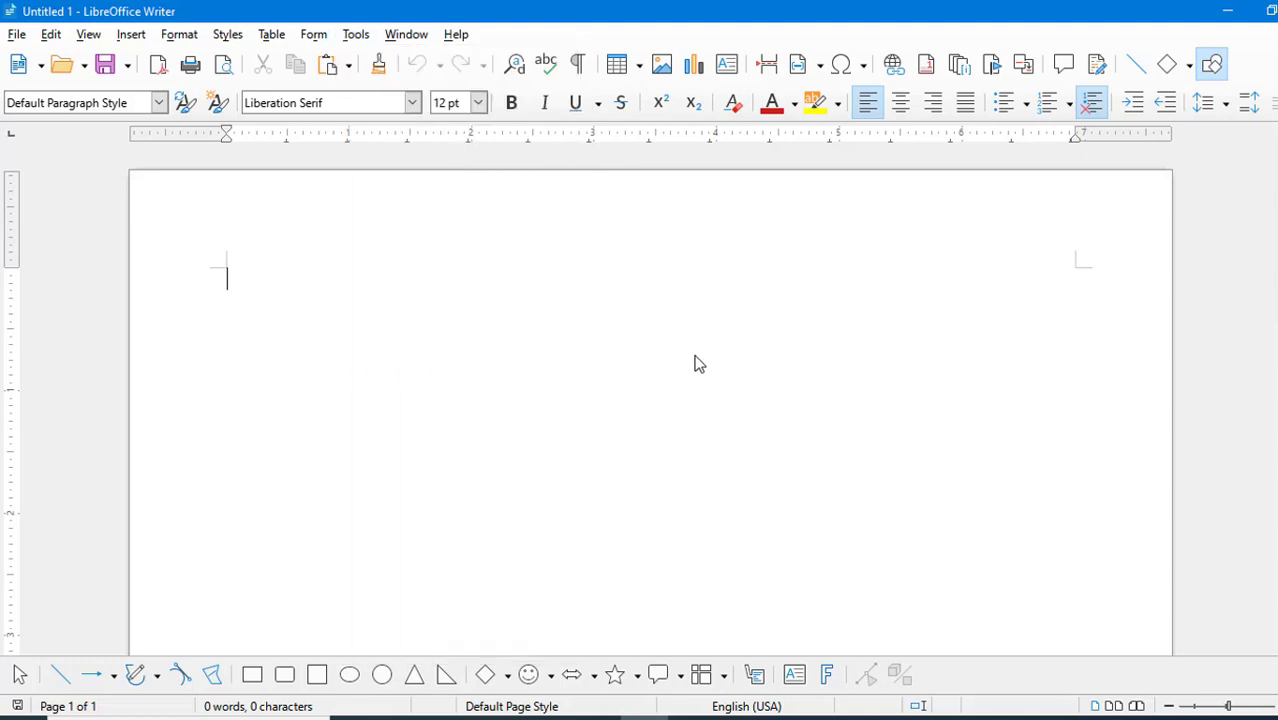
pyautogui.click(313, 35)
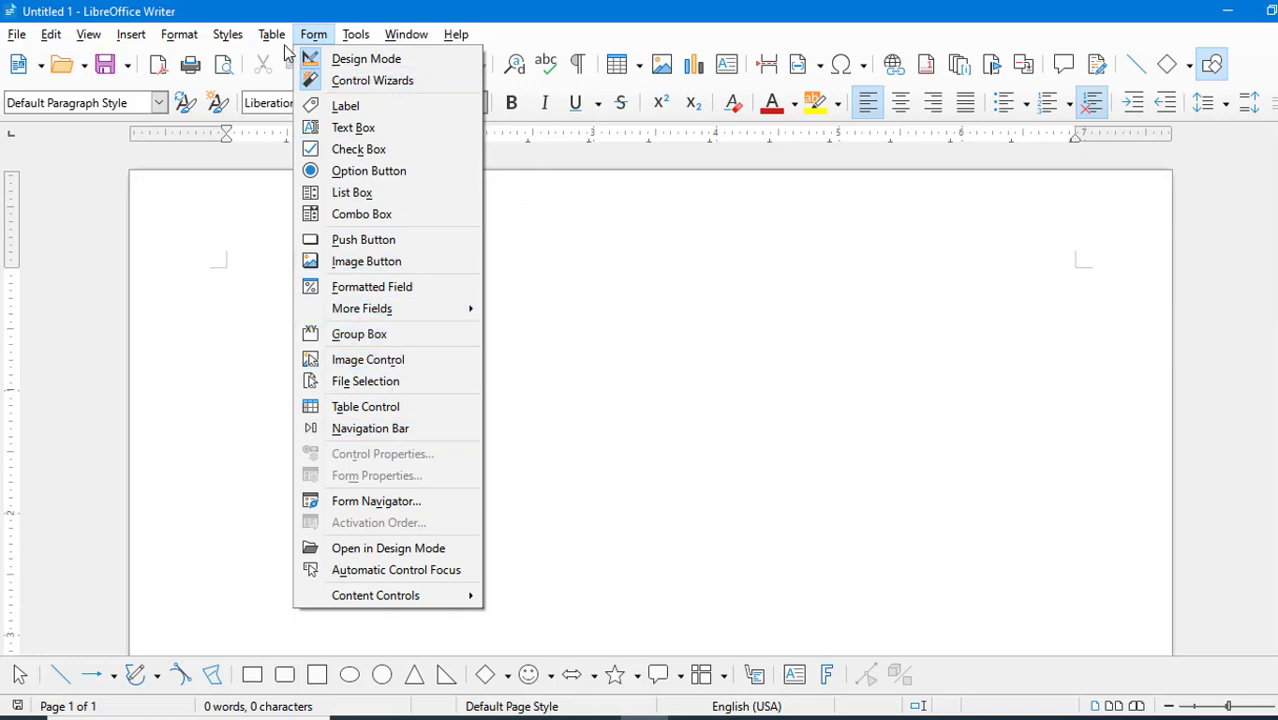
pyautogui.moveTo(229, 35)
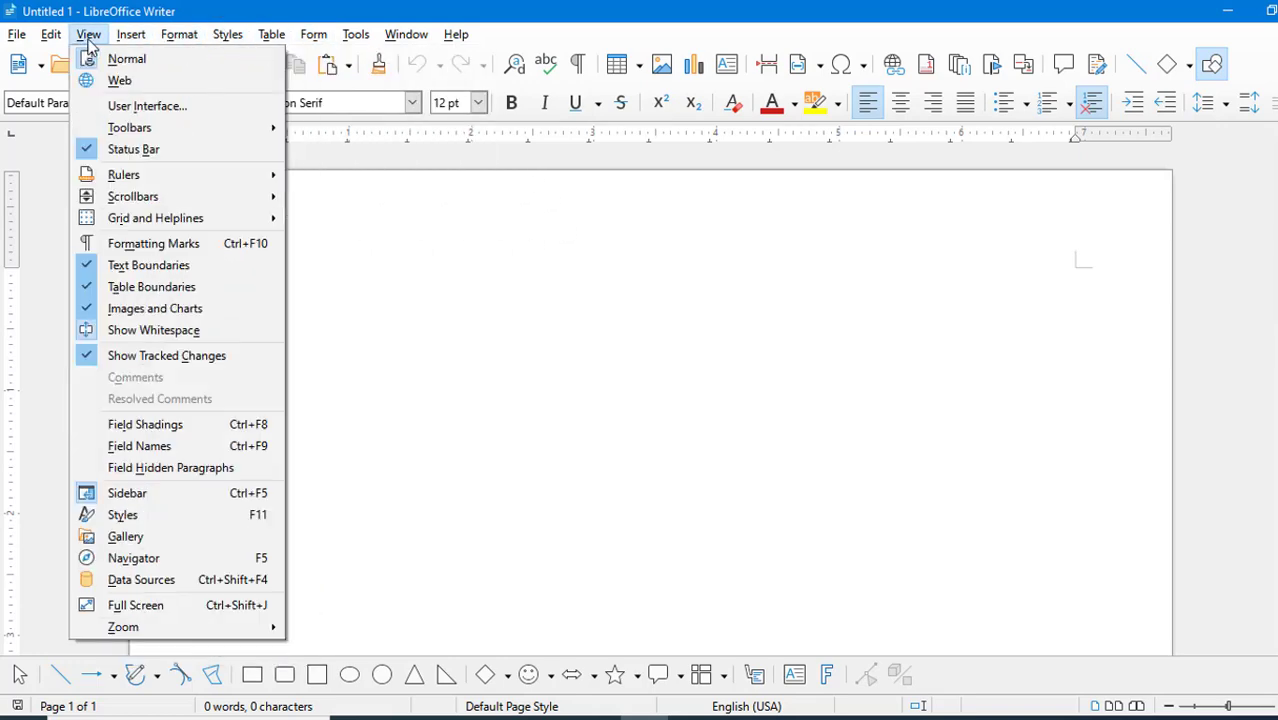
pyautogui.moveTo(35, 37)
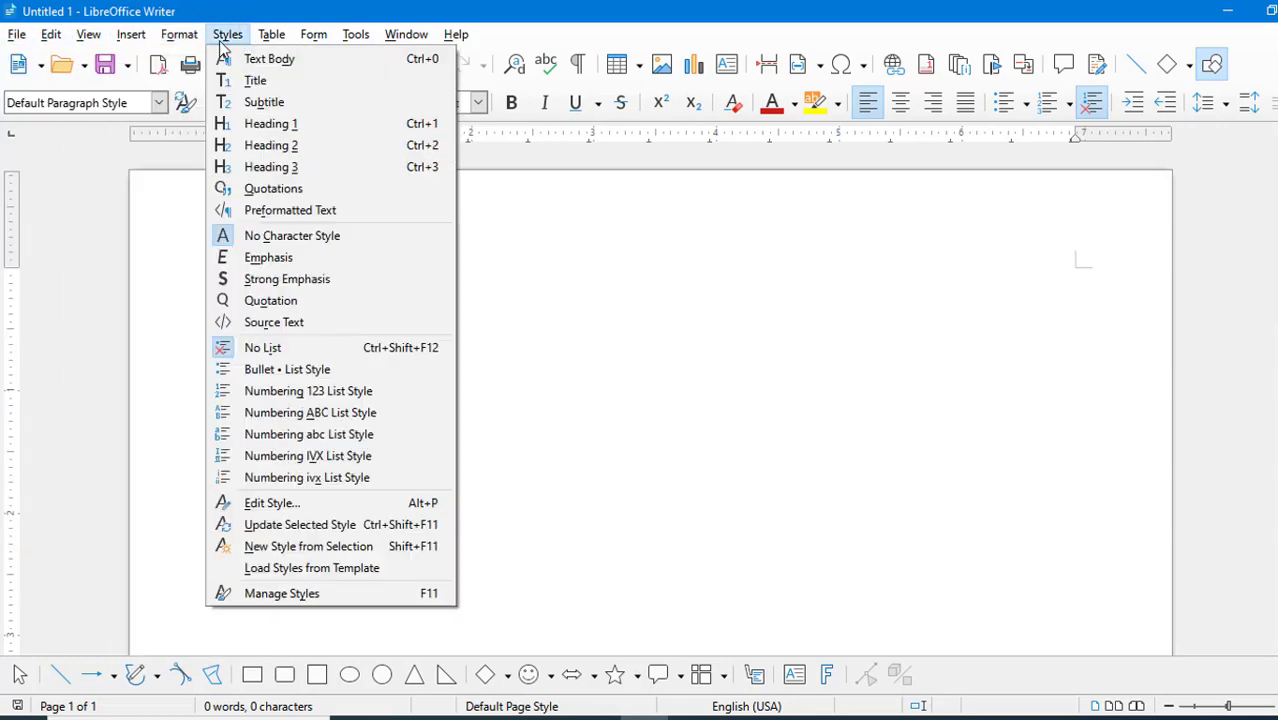
pyautogui.moveTo(292, 38)
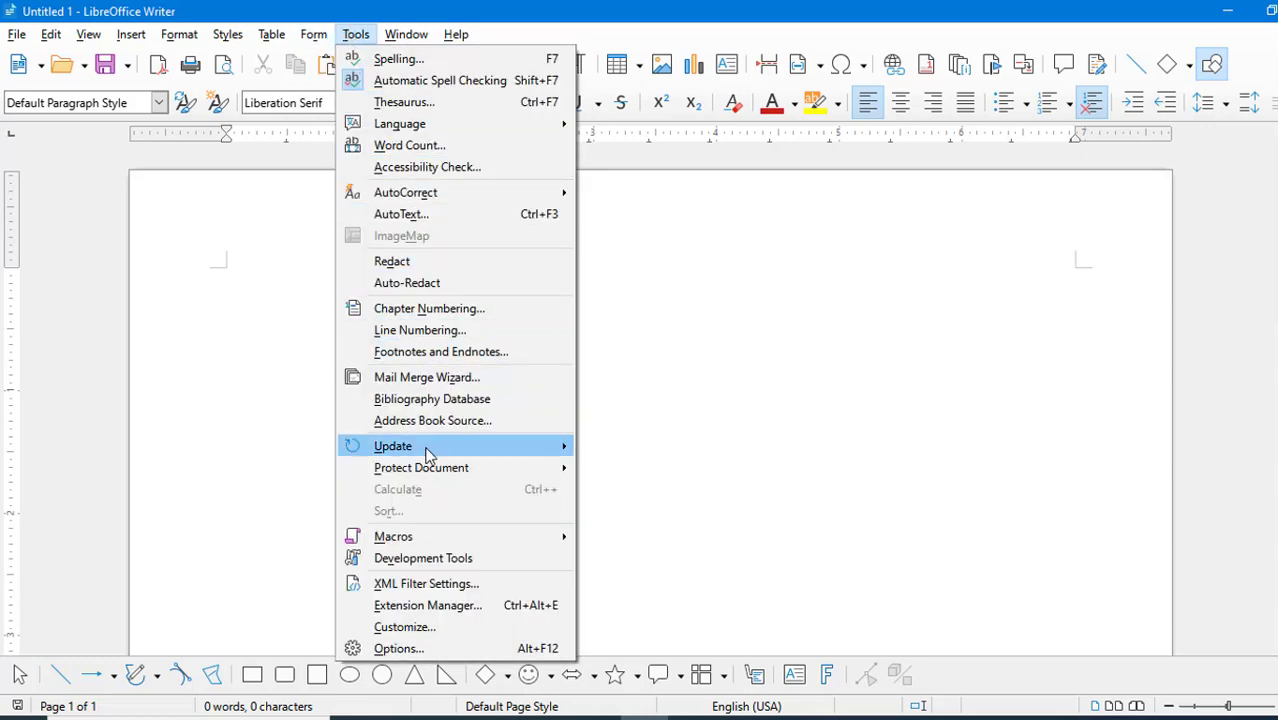
pyautogui.click(727, 348)
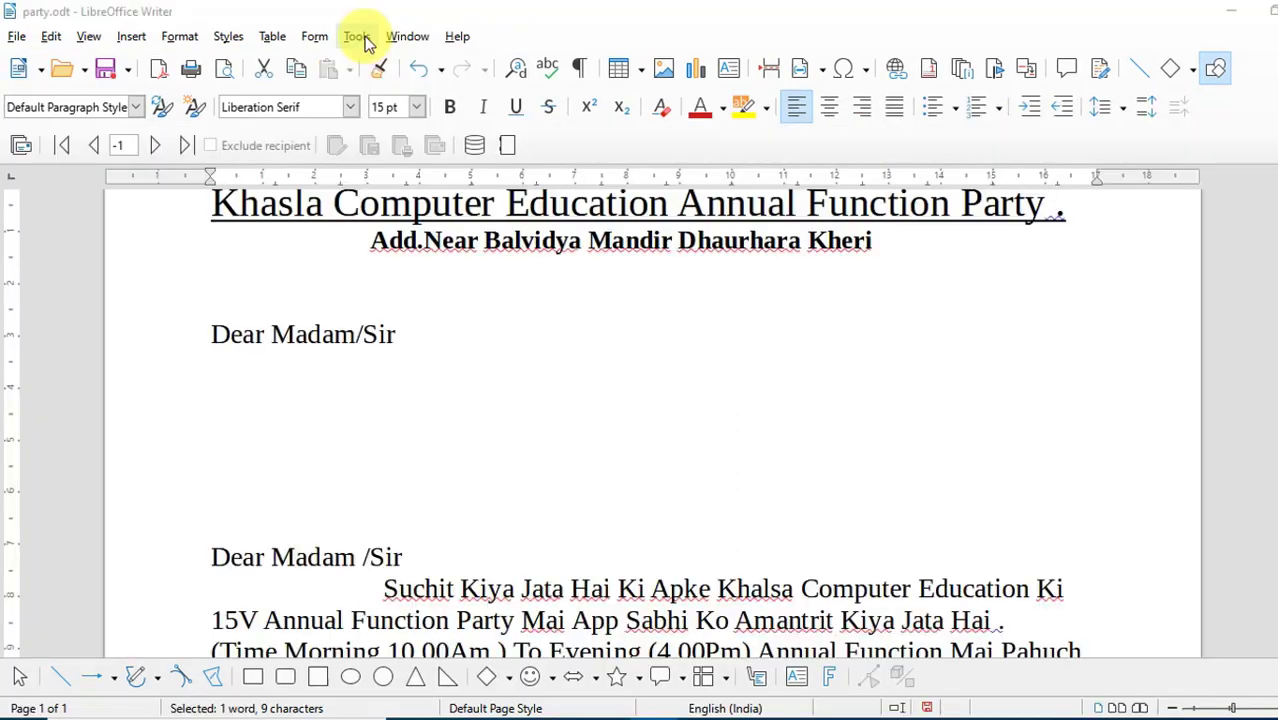
pyautogui.click(357, 37)
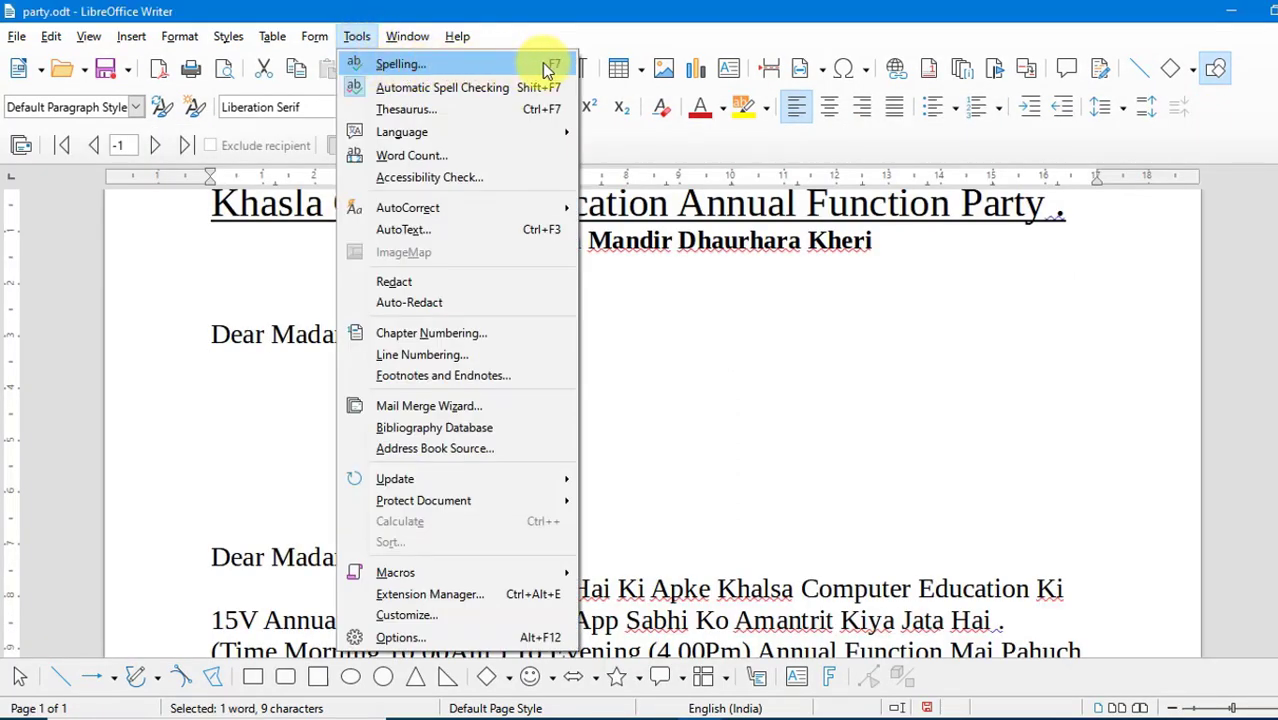
# - Enter the misspelled word "Computar" on the line below the first "Dear Madam/Sir" greeting
pyautogui.click(260, 378)
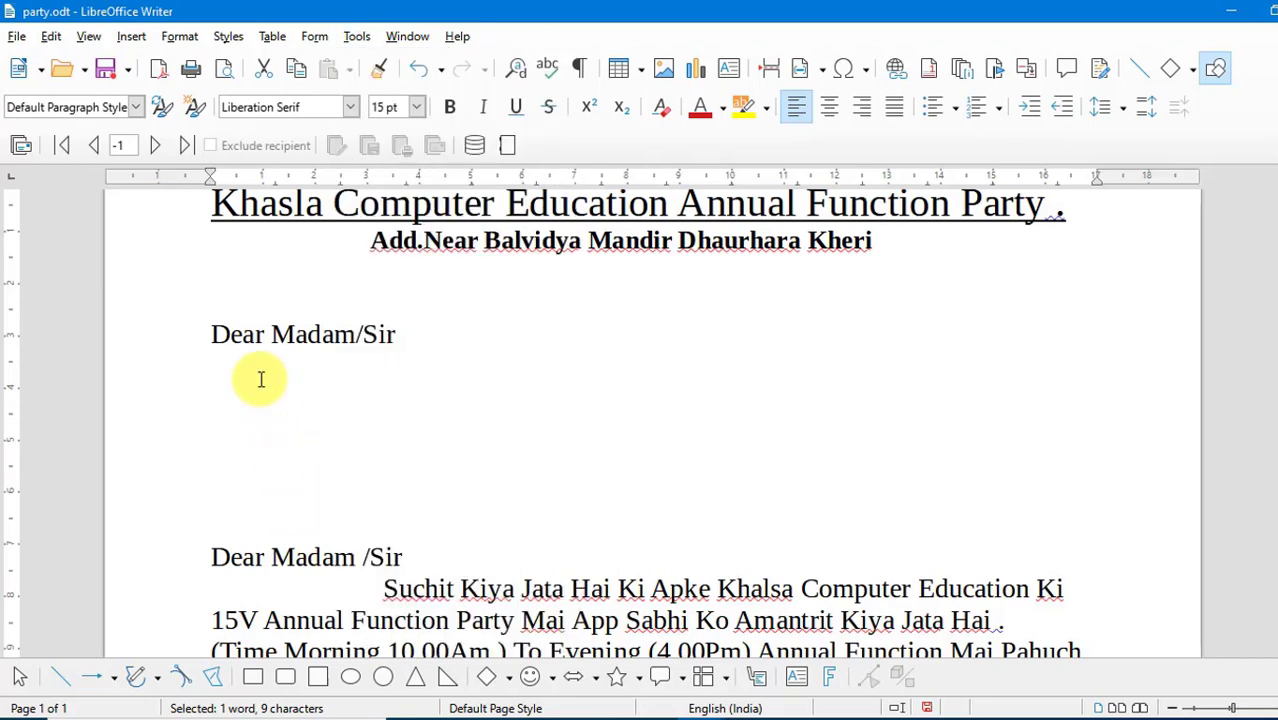
pyautogui.write('Computar')
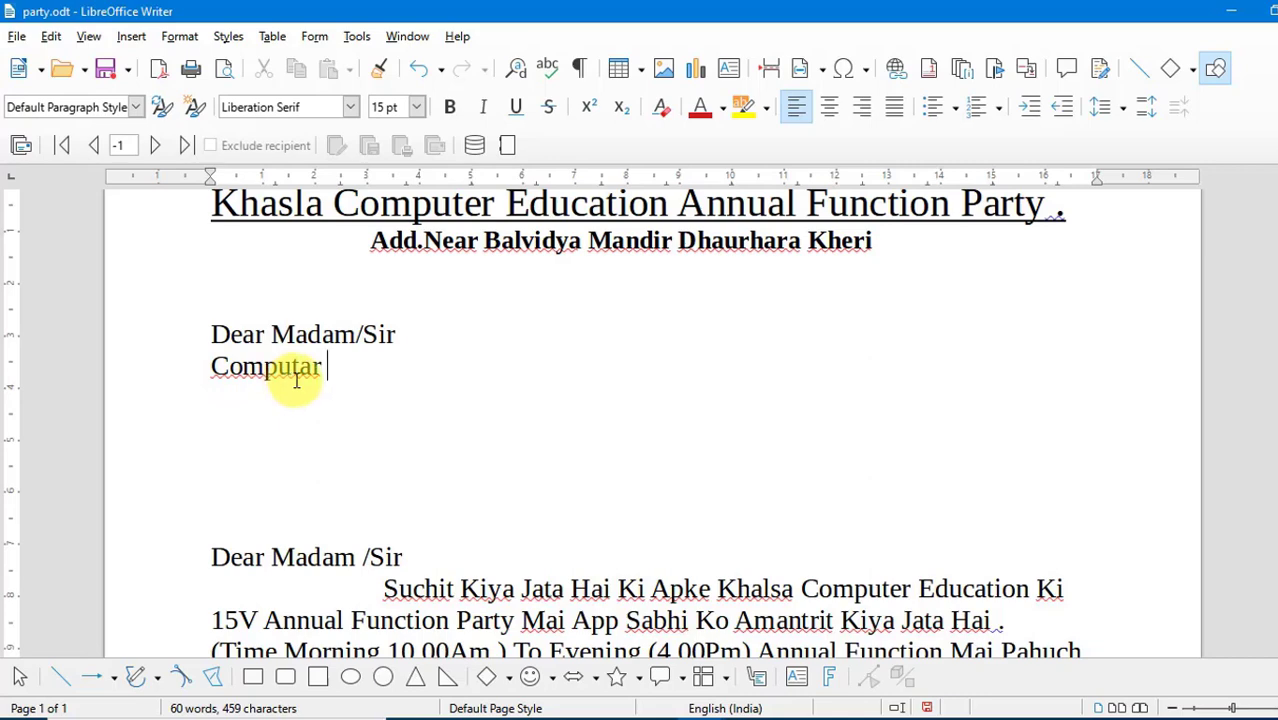
pyautogui.scroll(2, 296, 381)
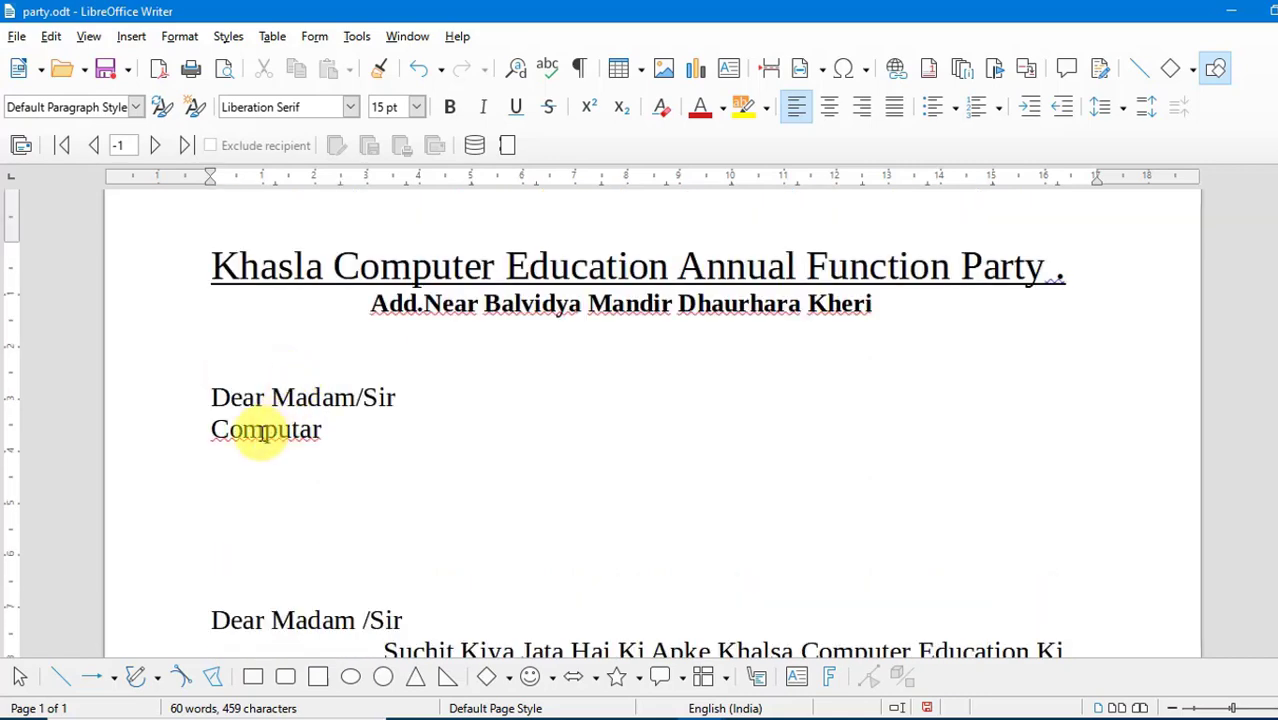
# - View the spelling suggestions for the word "Computar" without applying any of them
pyautogui.rightClick(262, 432)
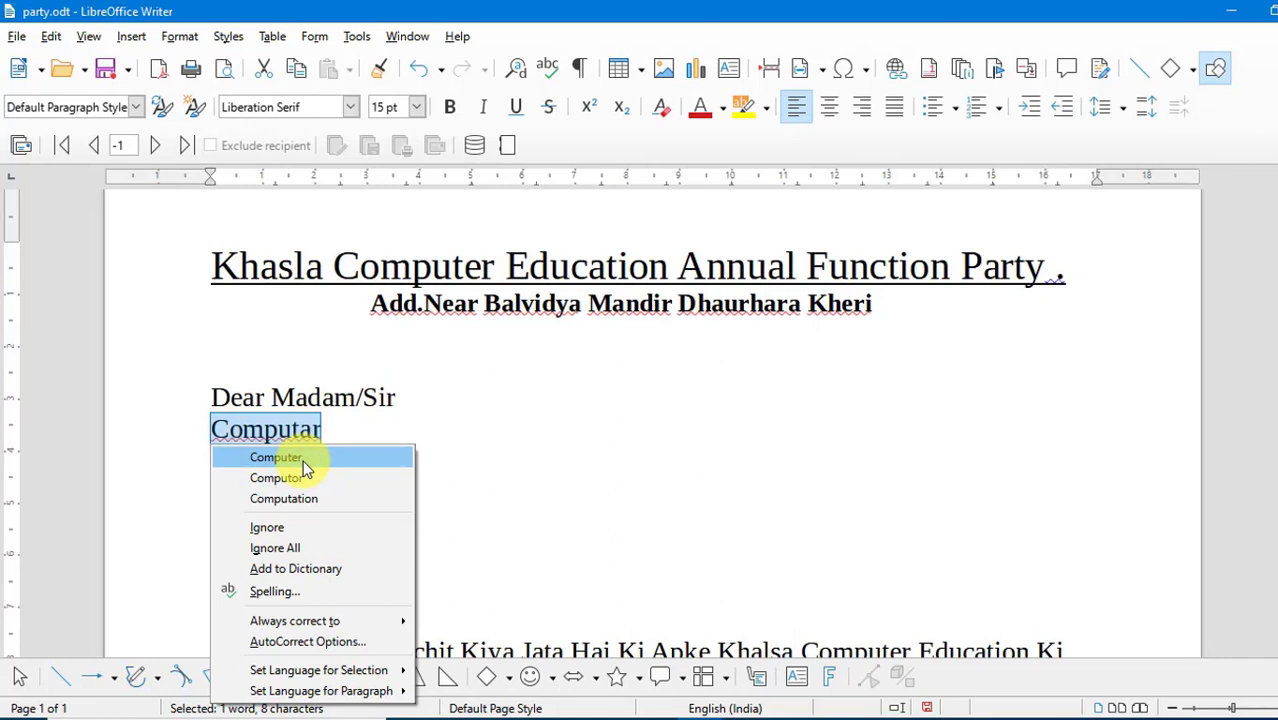
pyautogui.click(345, 427)
pyautogui.click(349, 425)
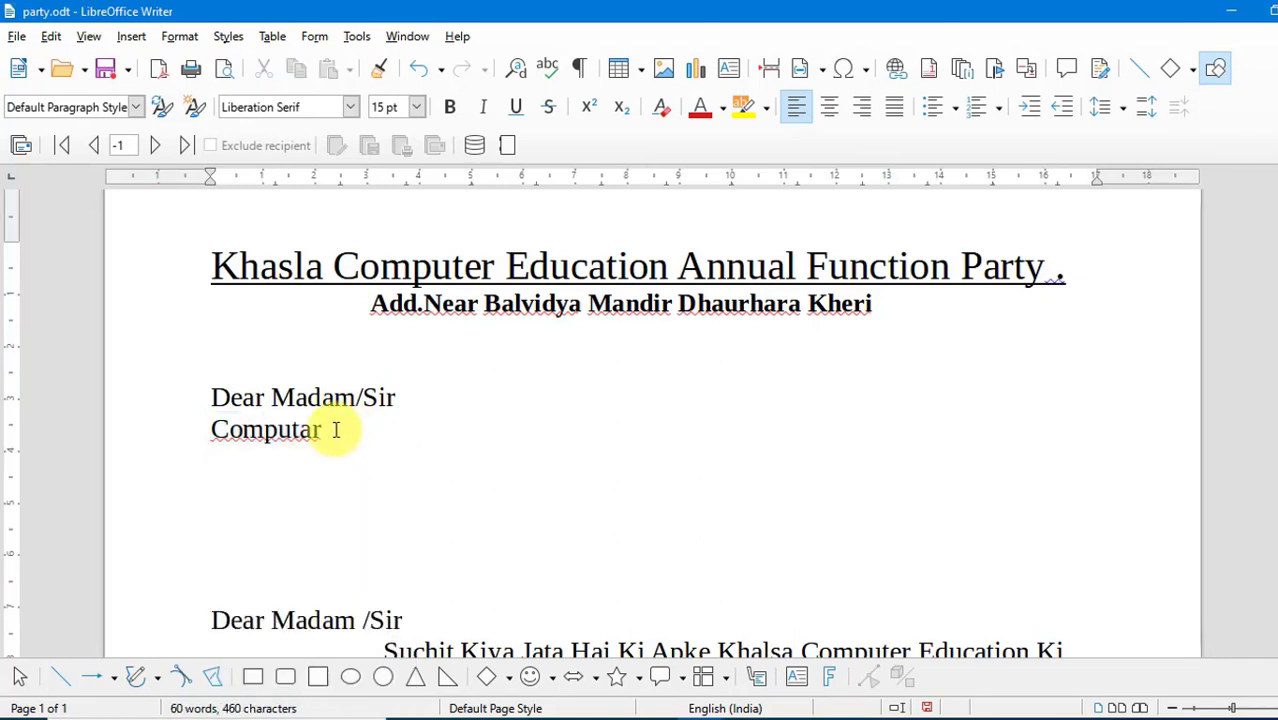
# - Run the spelling check on the selected word "Computar" and correct it to the suggestion "Computer"
pyautogui.moveTo(336, 429); pyautogui.dragTo(213, 428)
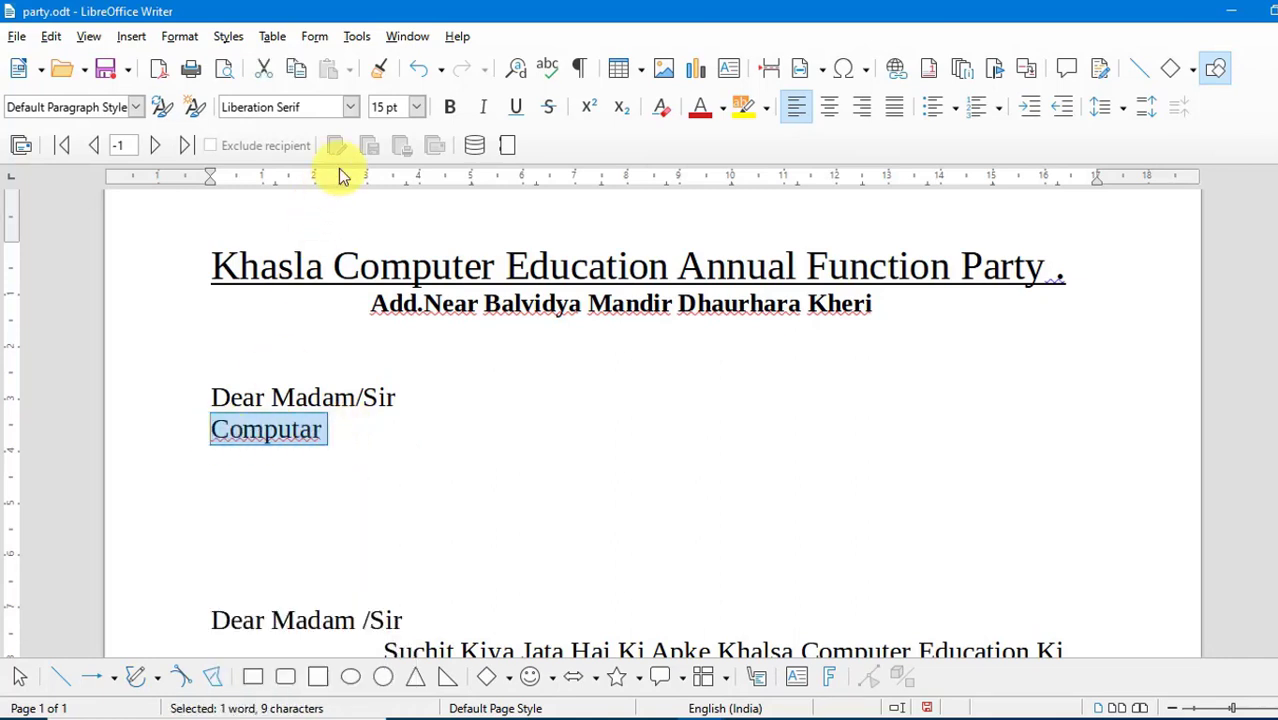
pyautogui.click(357, 36)
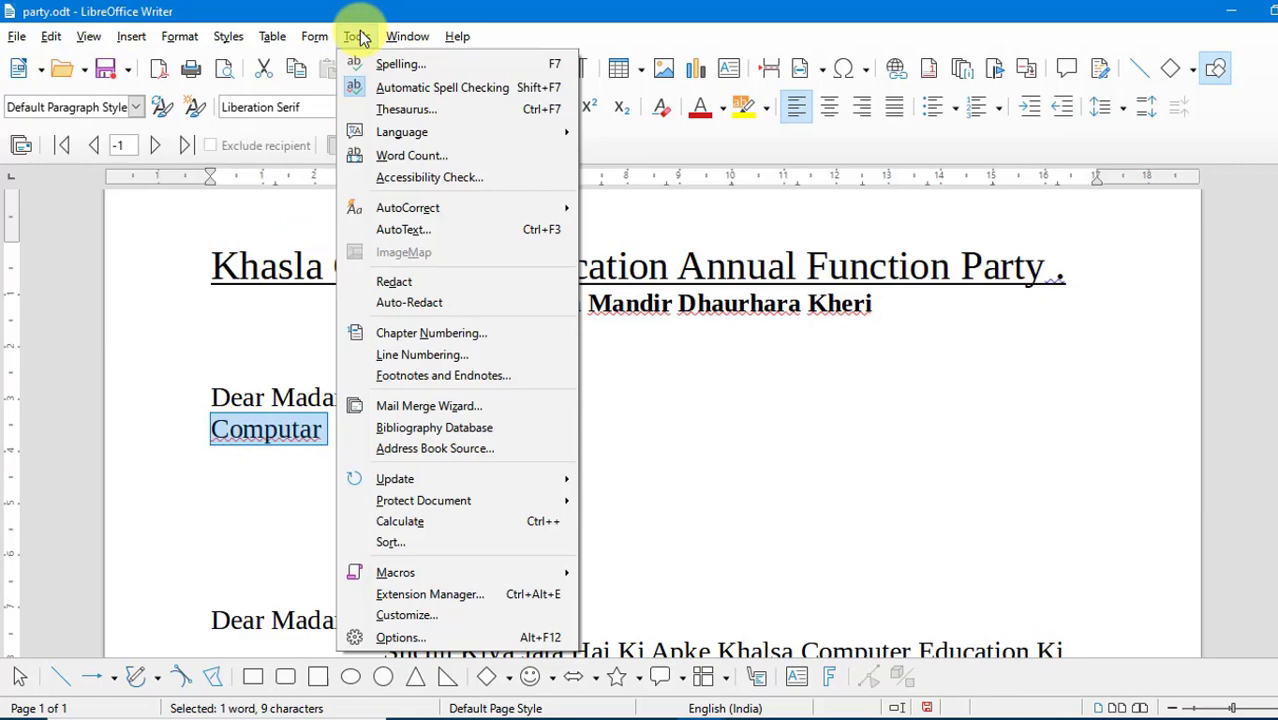
pyautogui.click(418, 68)
pyautogui.moveTo(559, 163); pyautogui.dragTo(602, 89)
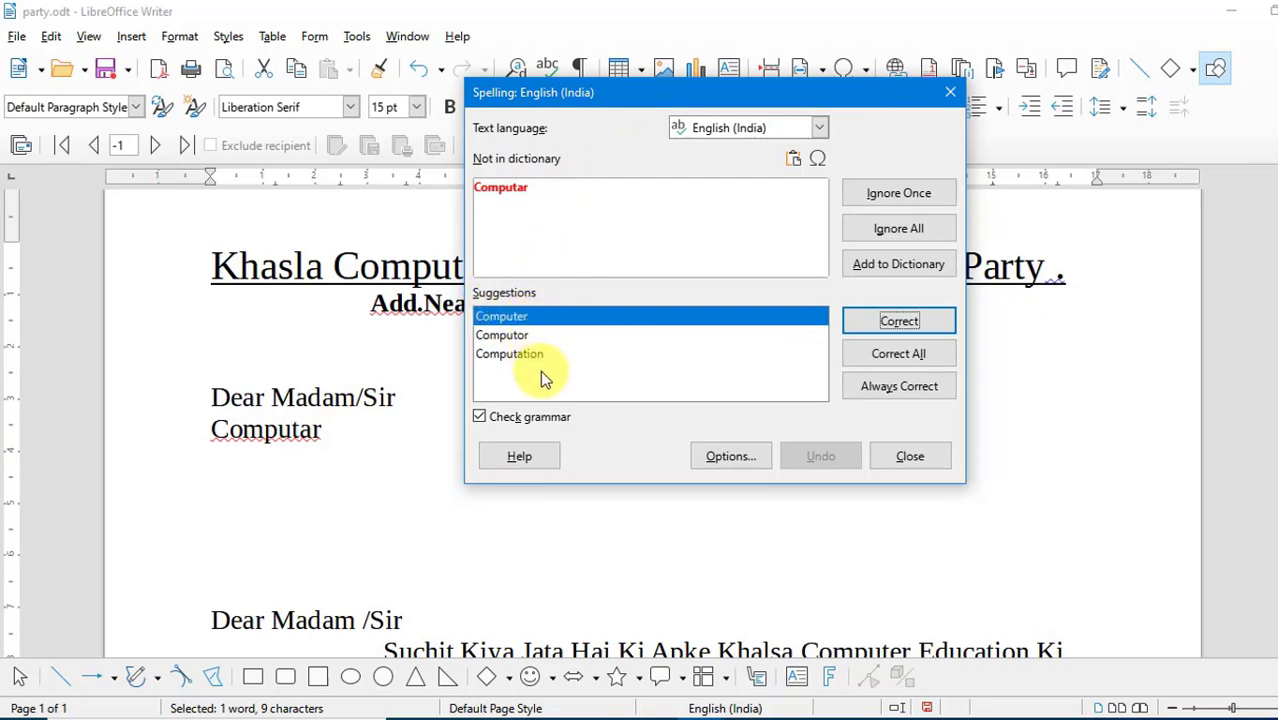
pyautogui.click(516, 322)
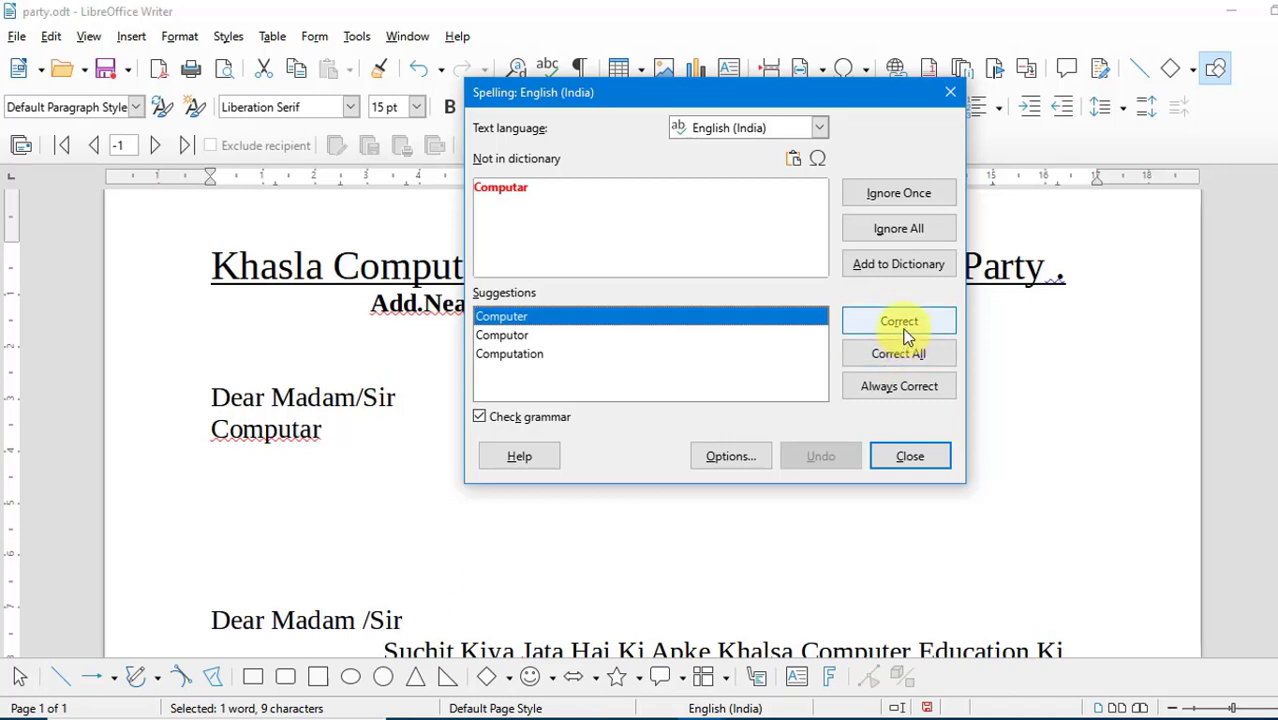
pyautogui.click(899, 321)
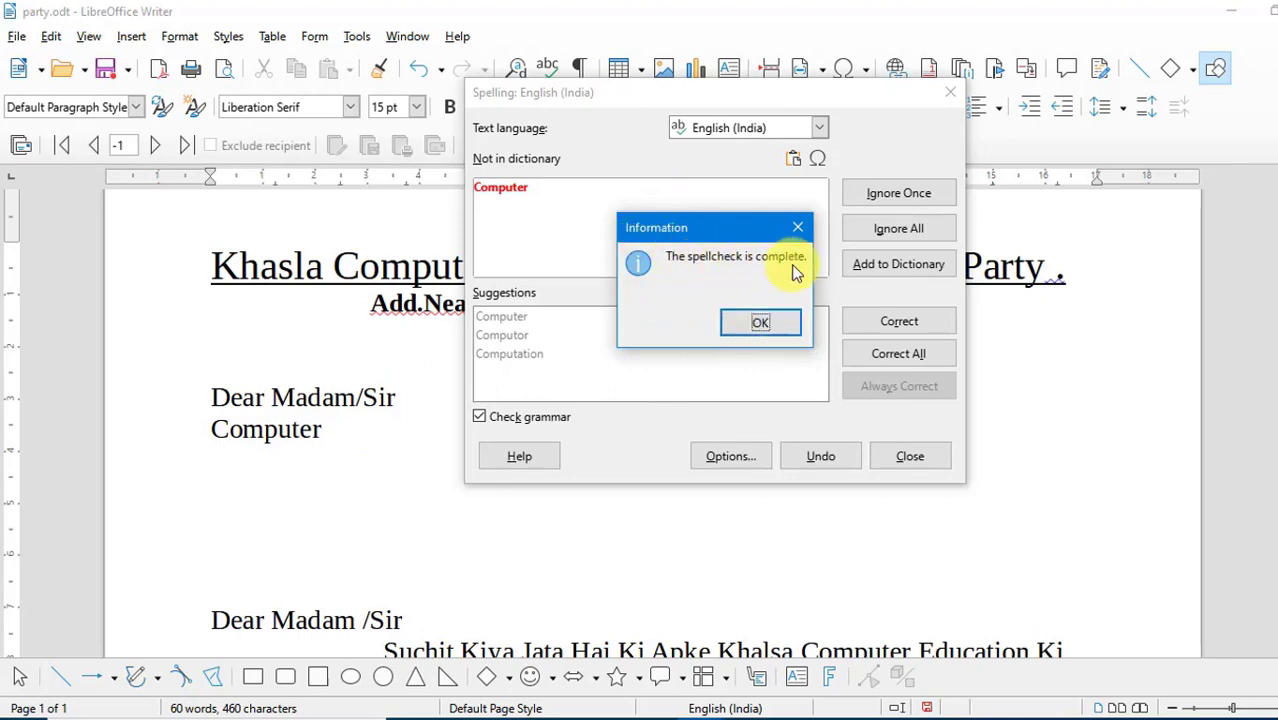
pyautogui.click(774, 325)
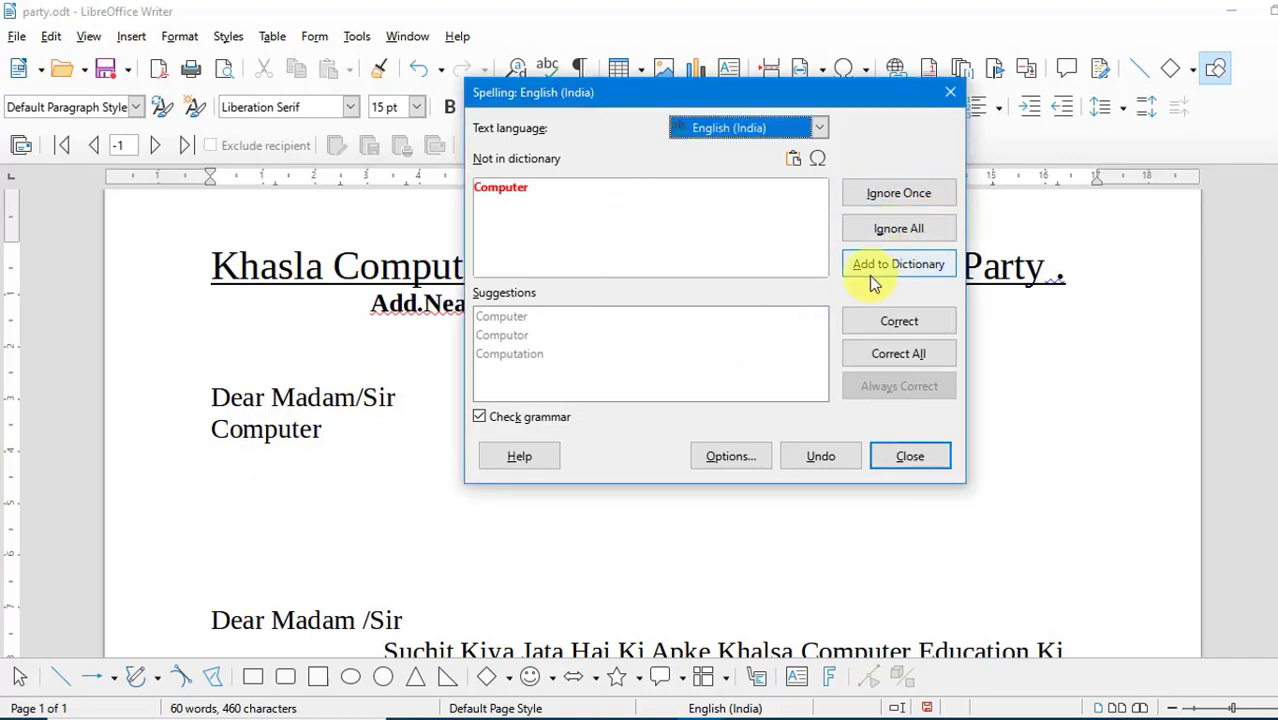
pyautogui.click(950, 92)
# - Add the words "lakhimpur Kheri" after "Computer" on the line below the greeting
pyautogui.click(333, 437)
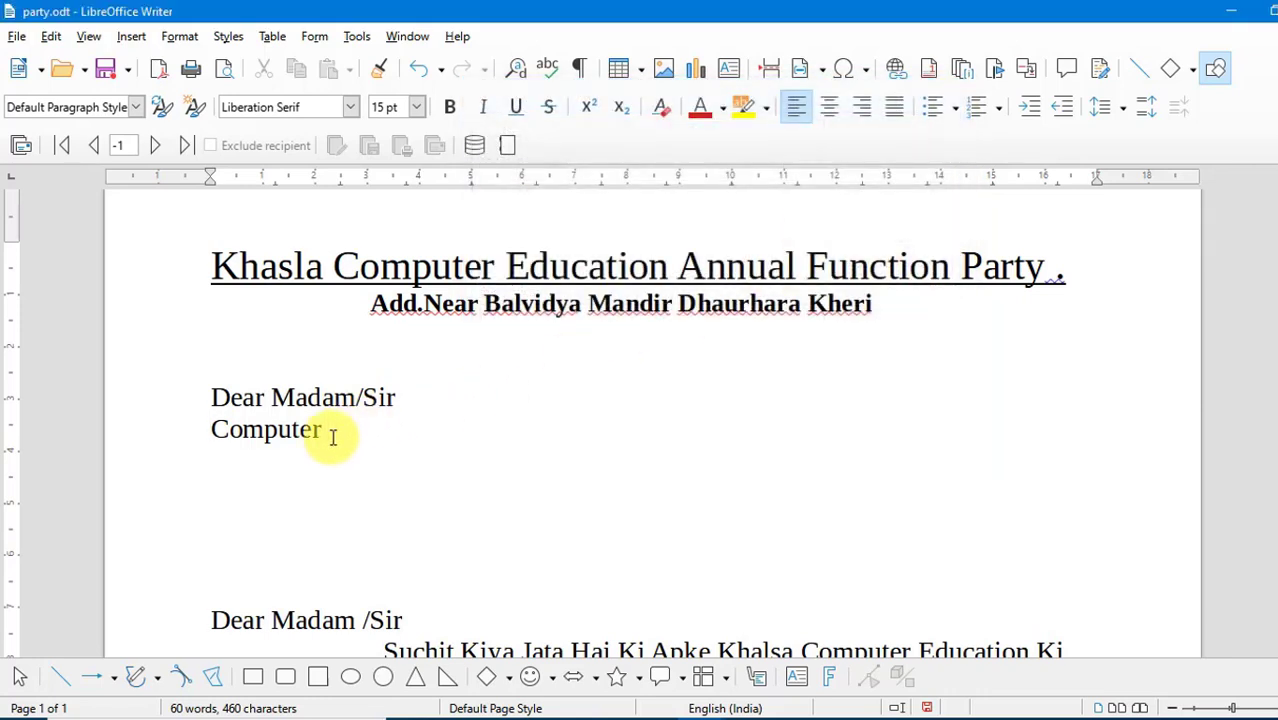
pyautogui.write('lakhimpur Kheri')
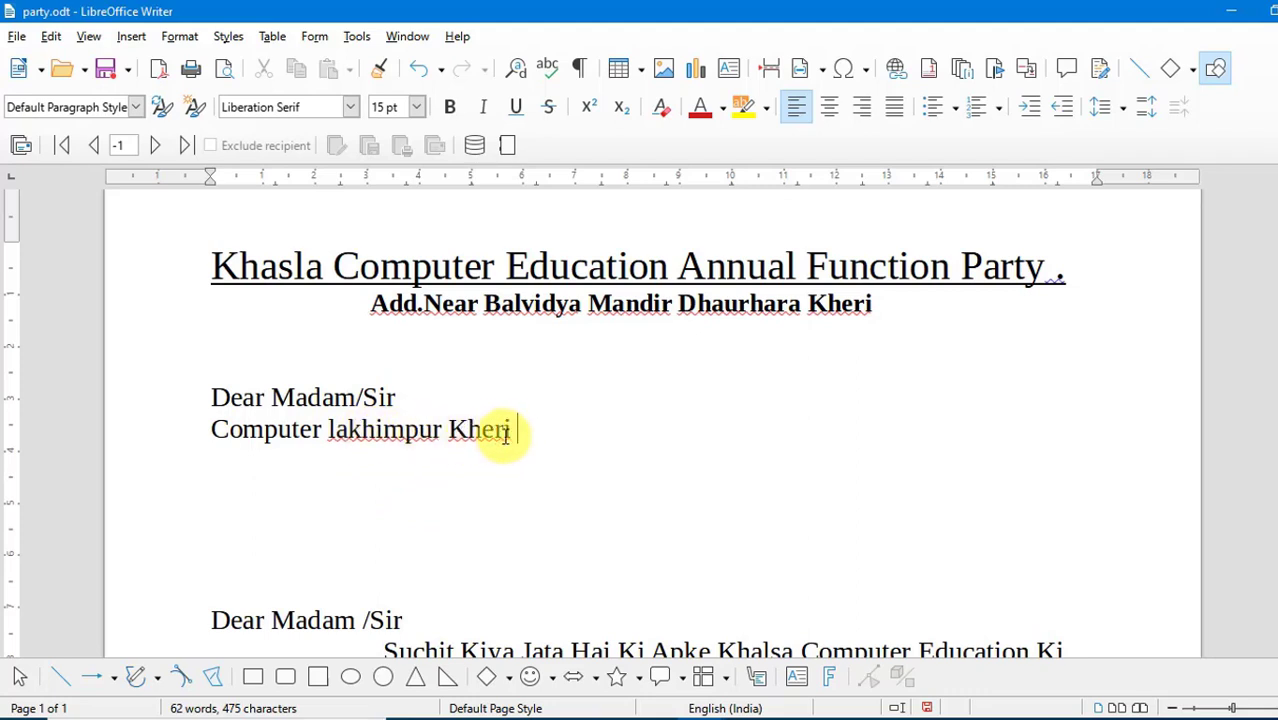
# - Run the spelling check on "lakhimpur Kheri" and add both words to the dictionary
pyautogui.moveTo(514, 428); pyautogui.dragTo(333, 438)
pyautogui.click(350, 36)
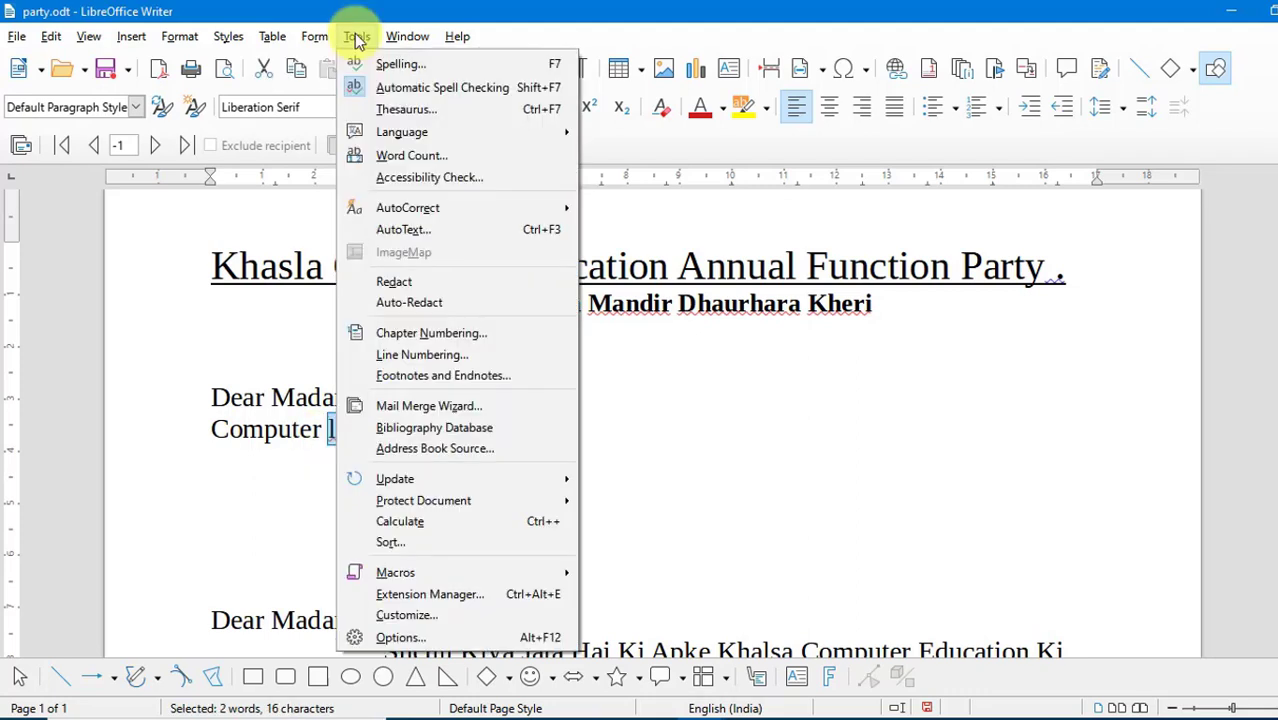
pyautogui.click(388, 70)
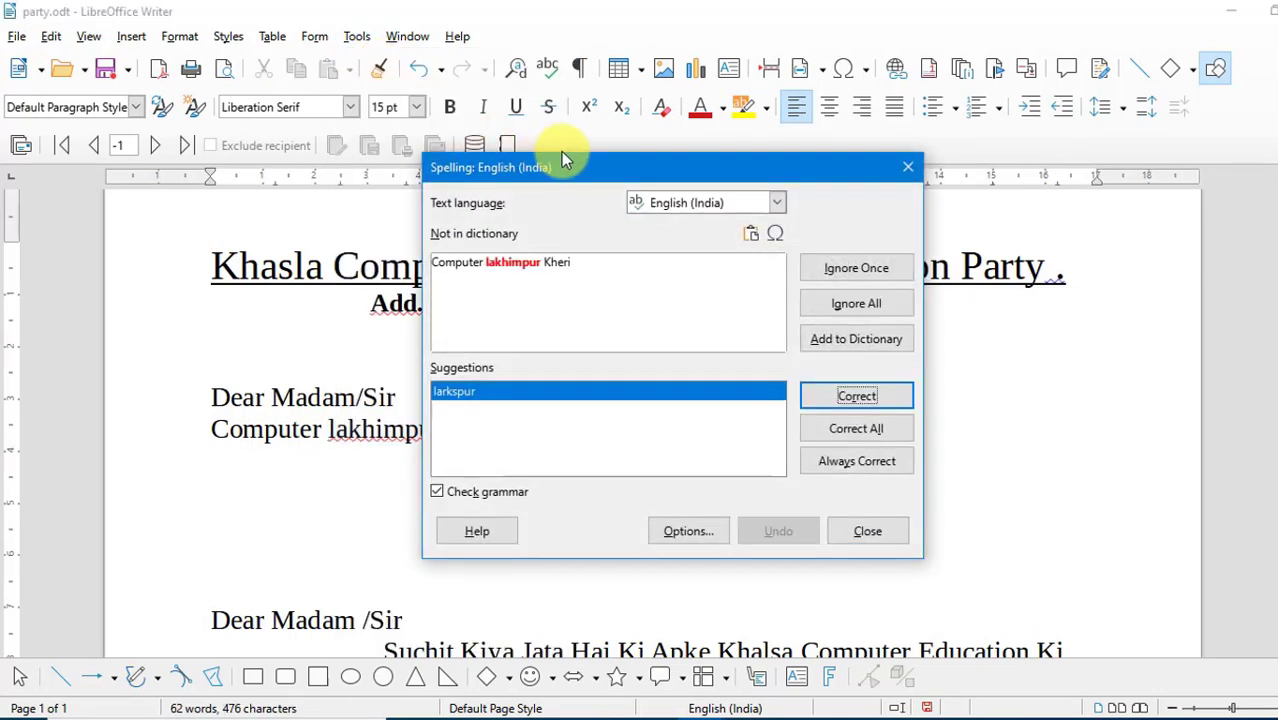
pyautogui.moveTo(592, 160); pyautogui.dragTo(659, 160)
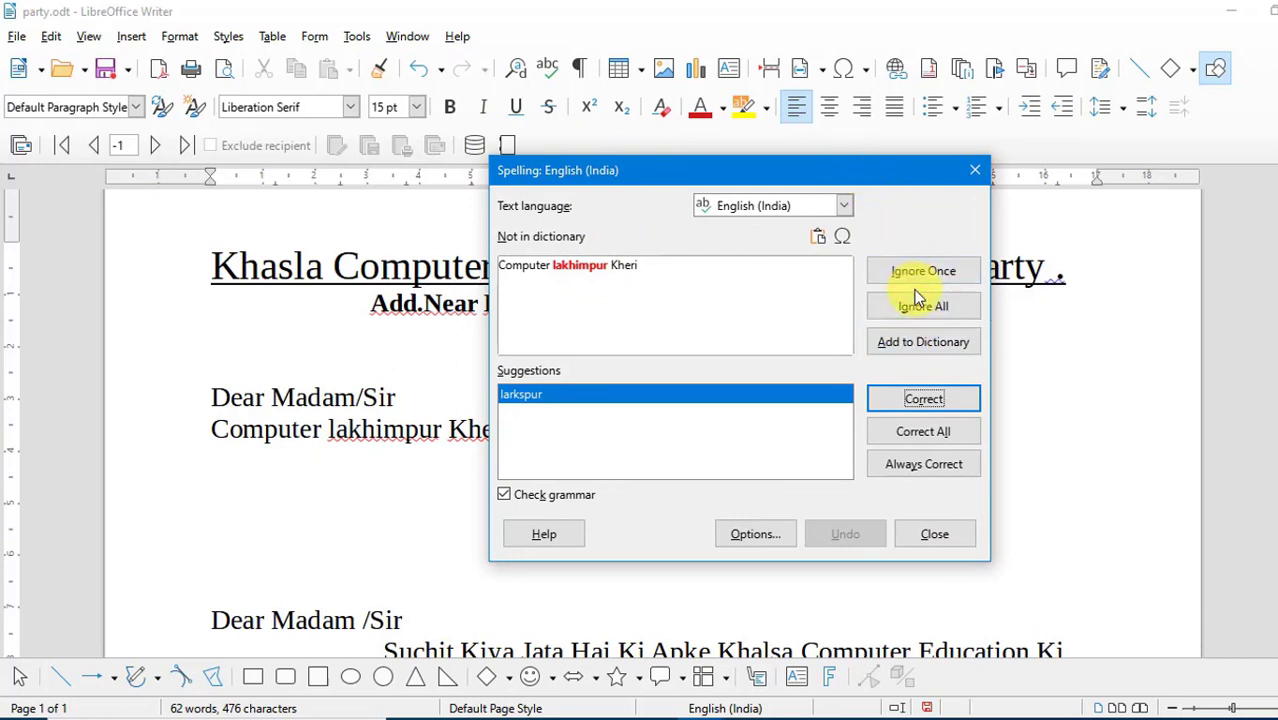
pyautogui.moveTo(868, 172); pyautogui.dragTo(955, 178)
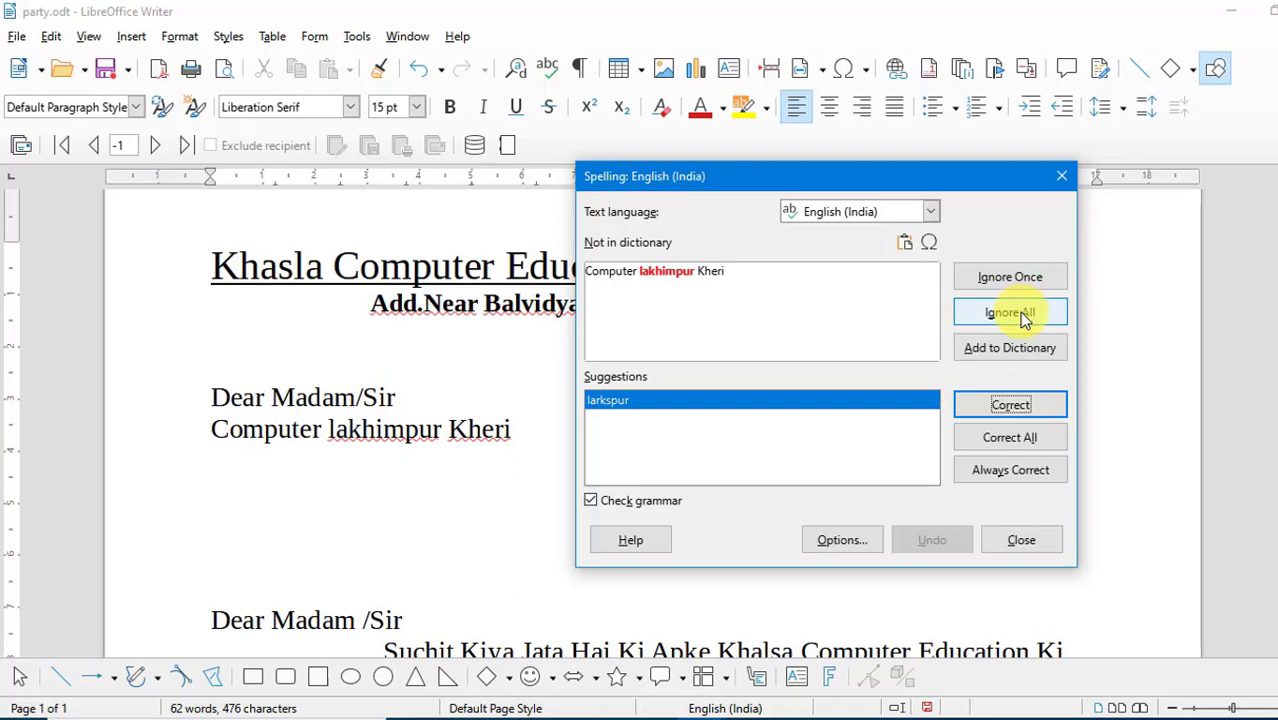
pyautogui.click(1035, 362)
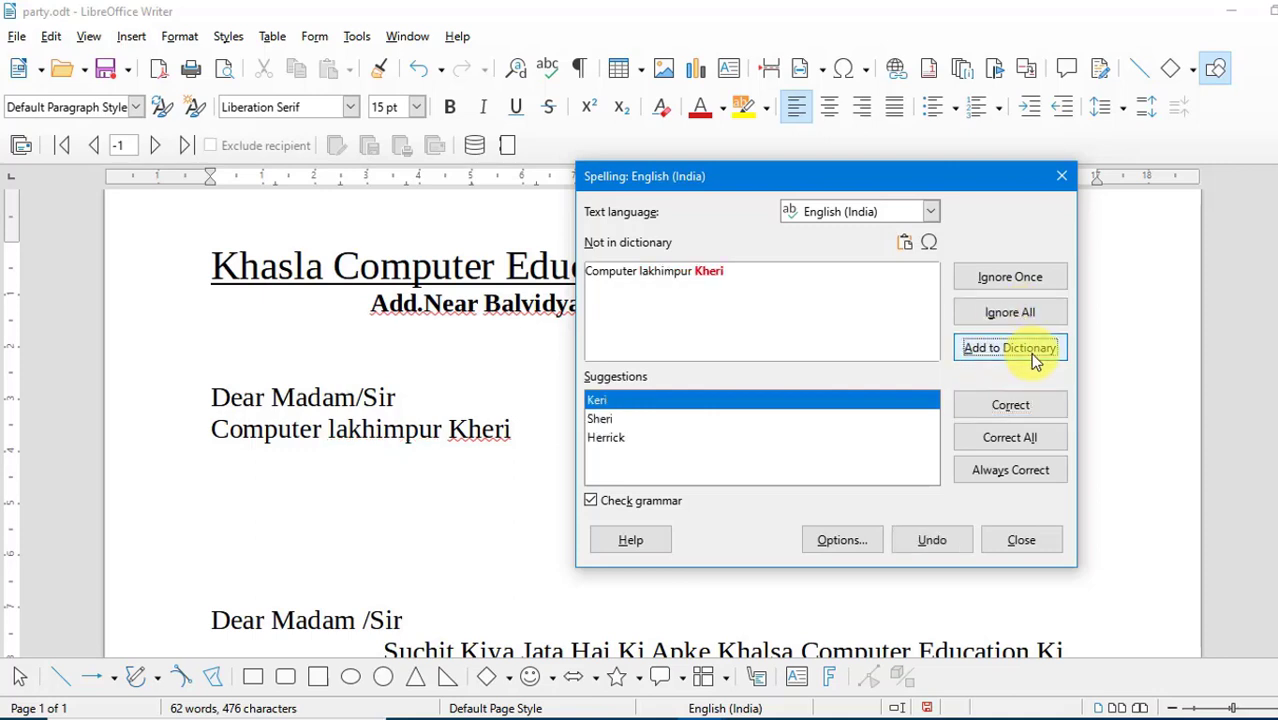
pyautogui.click(1035, 362)
pyautogui.click(884, 404)
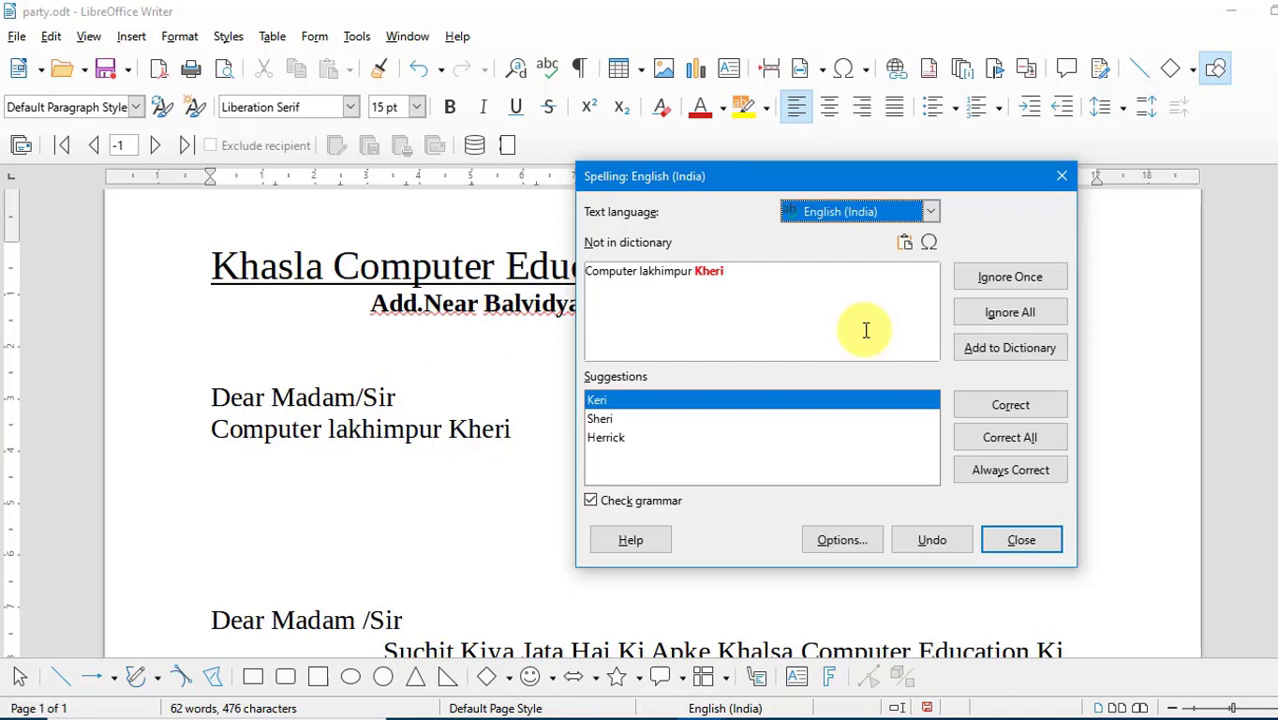
pyautogui.click(1006, 535)
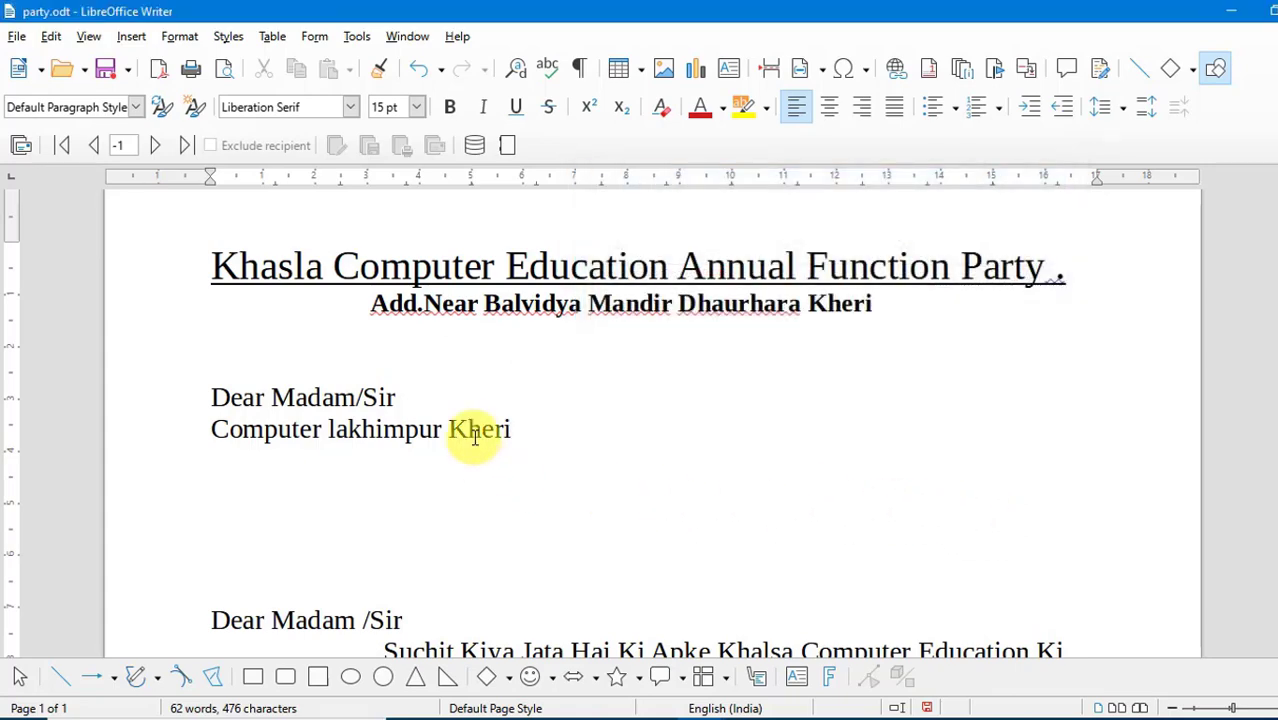
# - Turn automatic spell checking off for the document and turn it back on
pyautogui.click(366, 40)
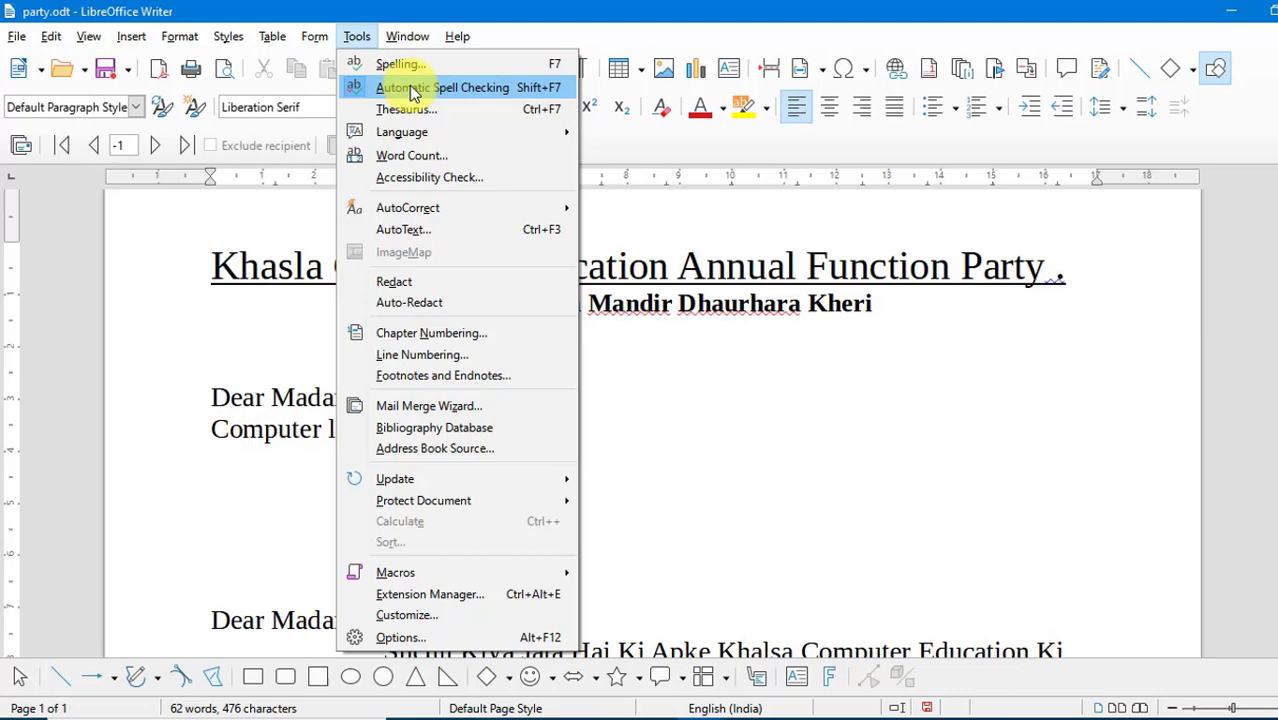
pyautogui.click(768, 448)
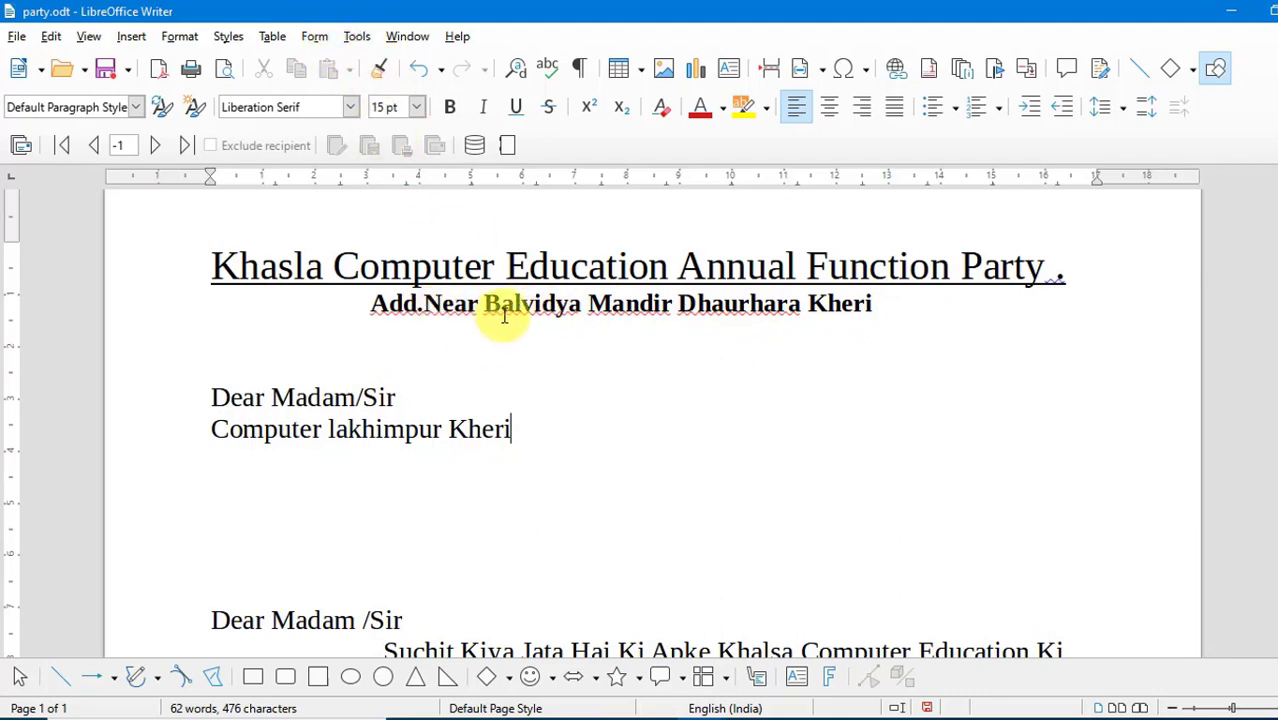
pyautogui.click(357, 37)
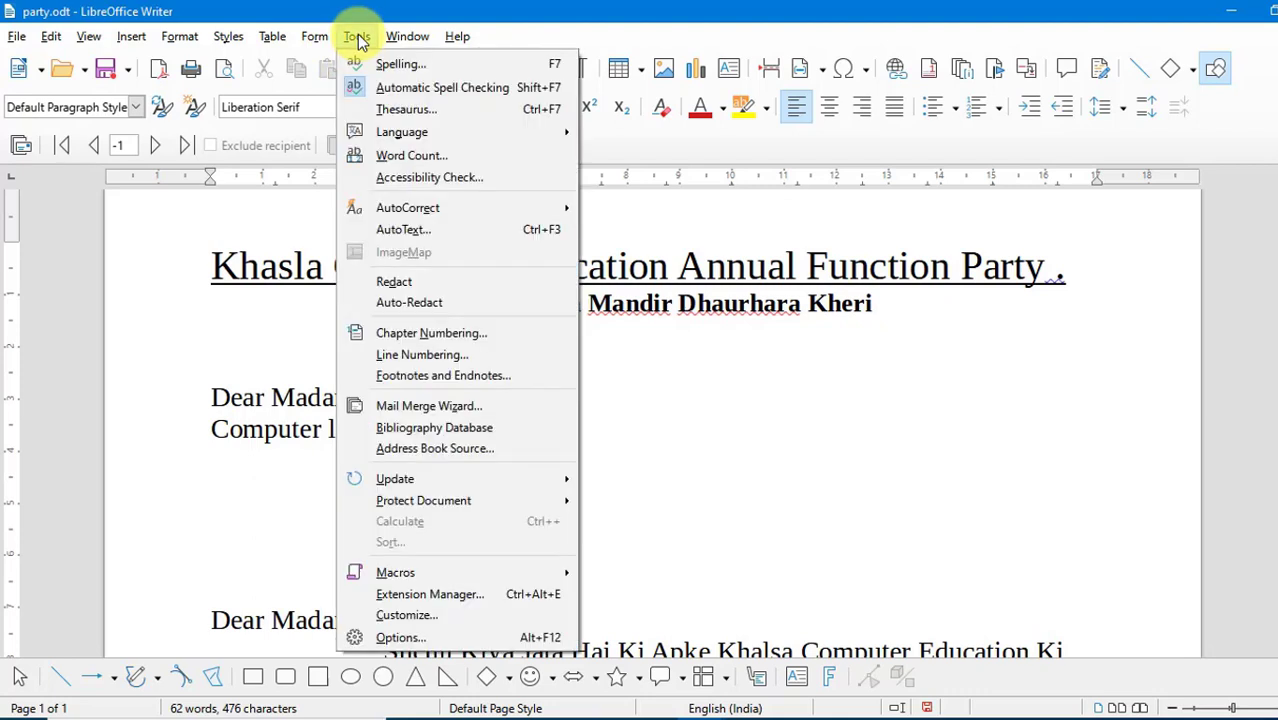
pyautogui.click(386, 89)
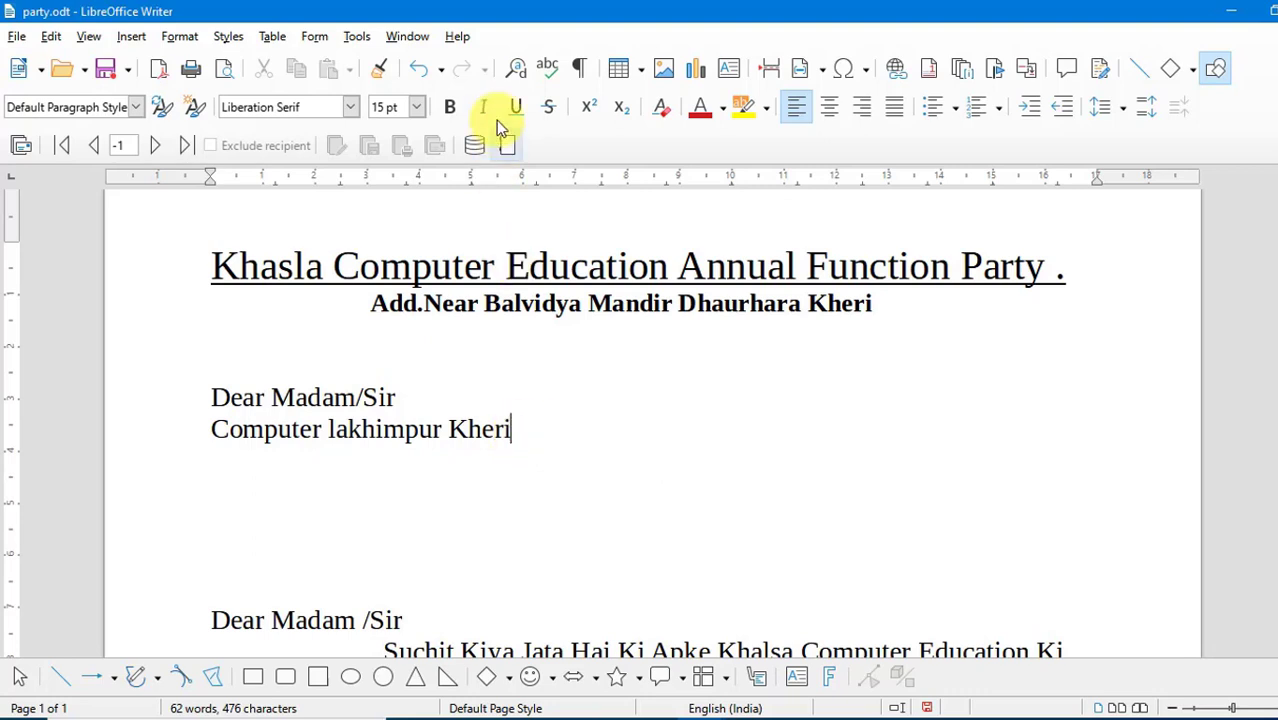
pyautogui.click(357, 42)
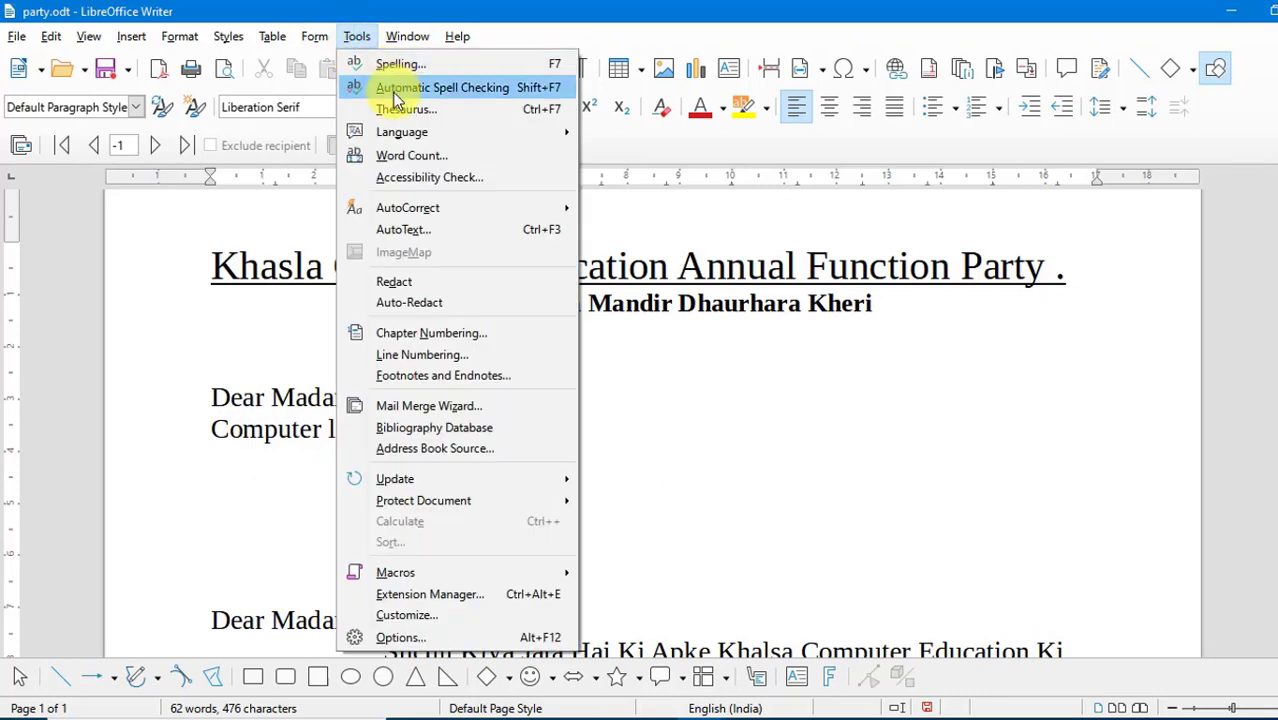
pyautogui.click(395, 90)
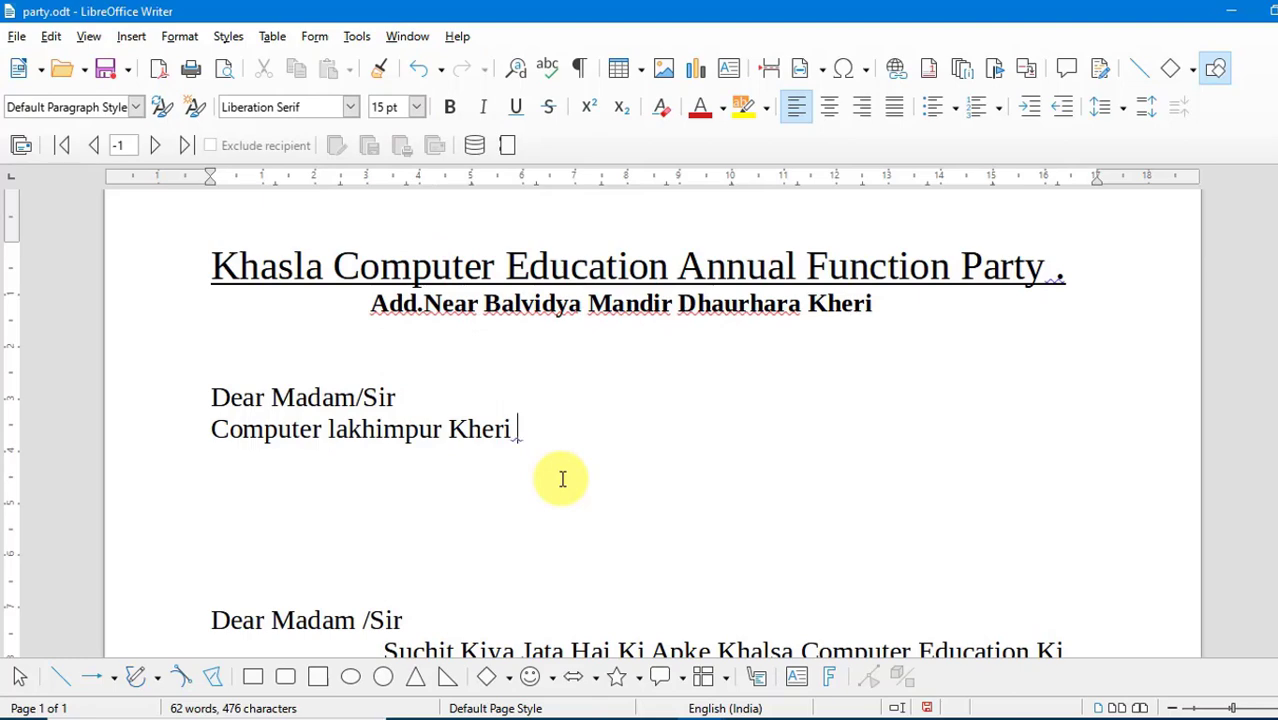
pyautogui.click(355, 37)
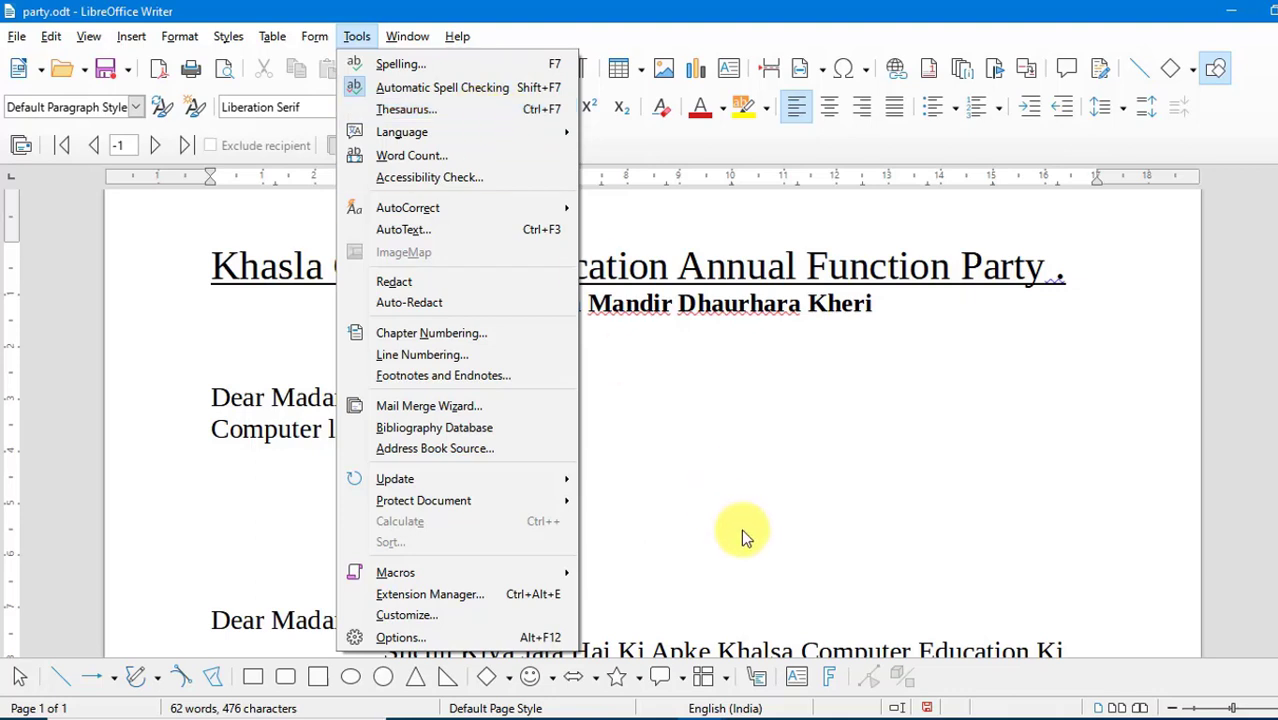
pyautogui.click(684, 474)
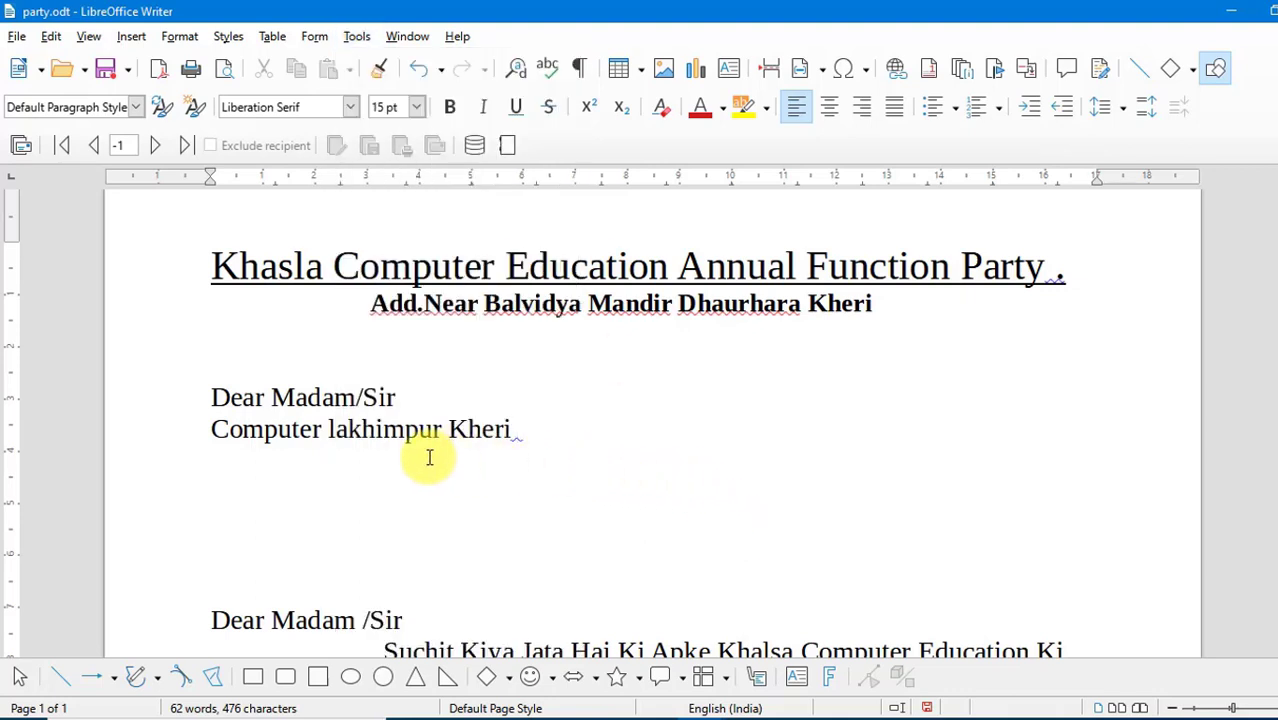
# - Replace the word "Computer" on the line below the greeting with the thesaurus alternative "Electronic computer"
pyautogui.moveTo(322, 429); pyautogui.dragTo(211, 431)
pyautogui.click(358, 37)
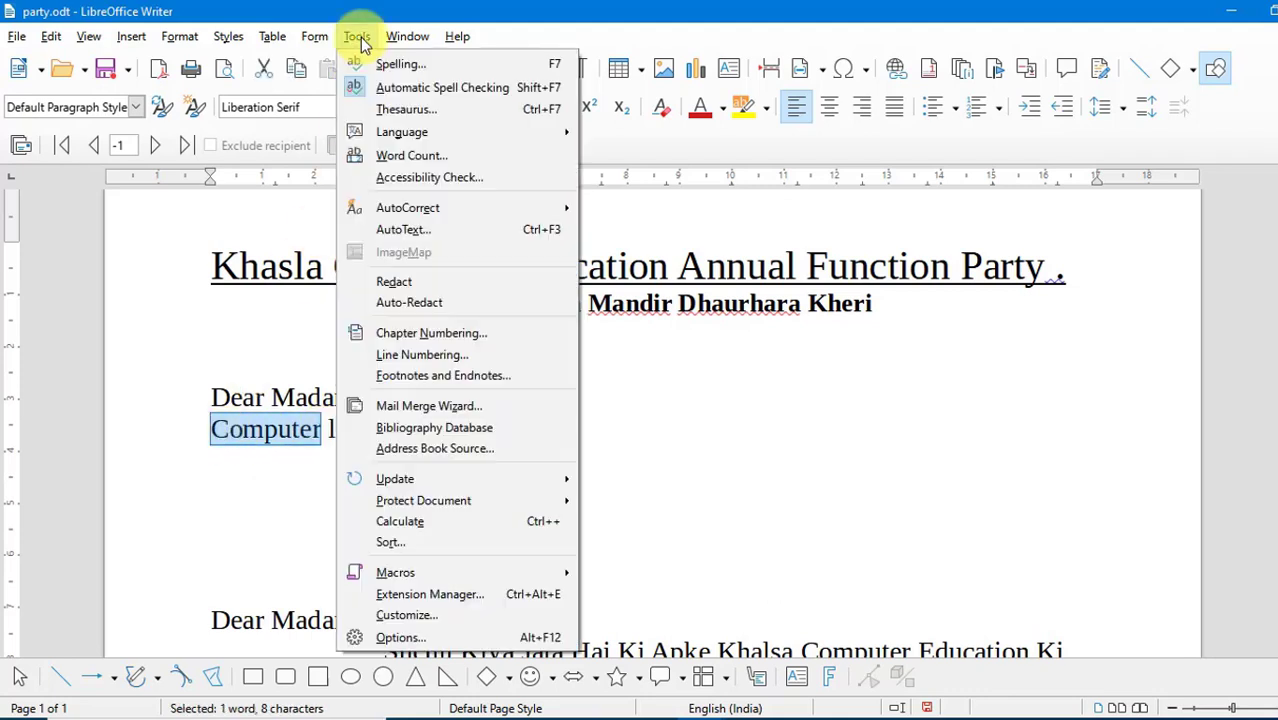
pyautogui.click(393, 112)
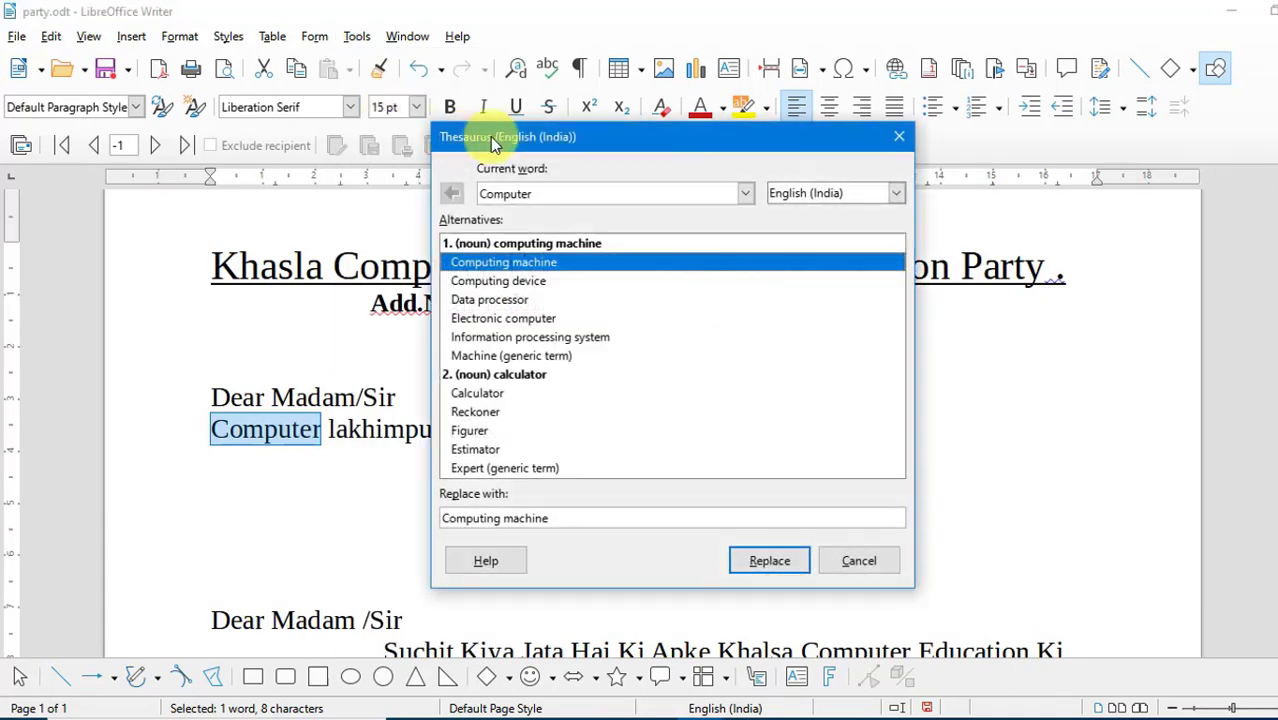
pyautogui.moveTo(570, 134); pyautogui.dragTo(672, 121)
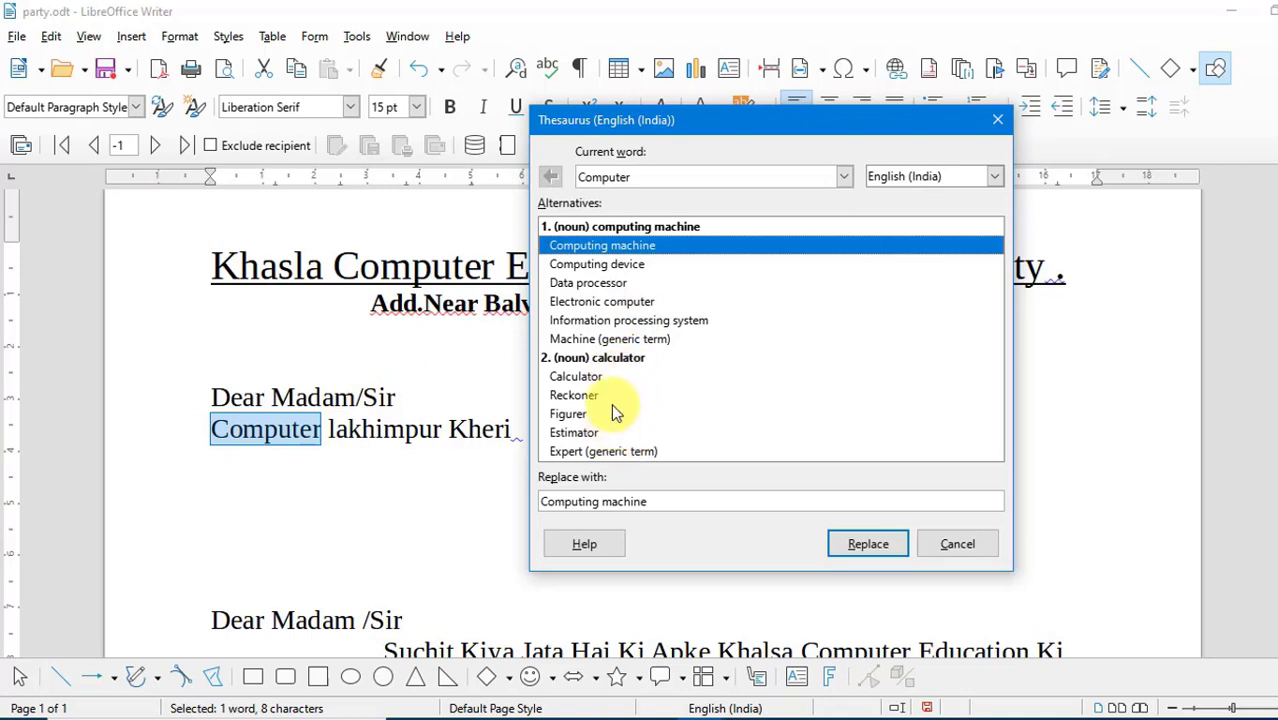
pyautogui.click(606, 300)
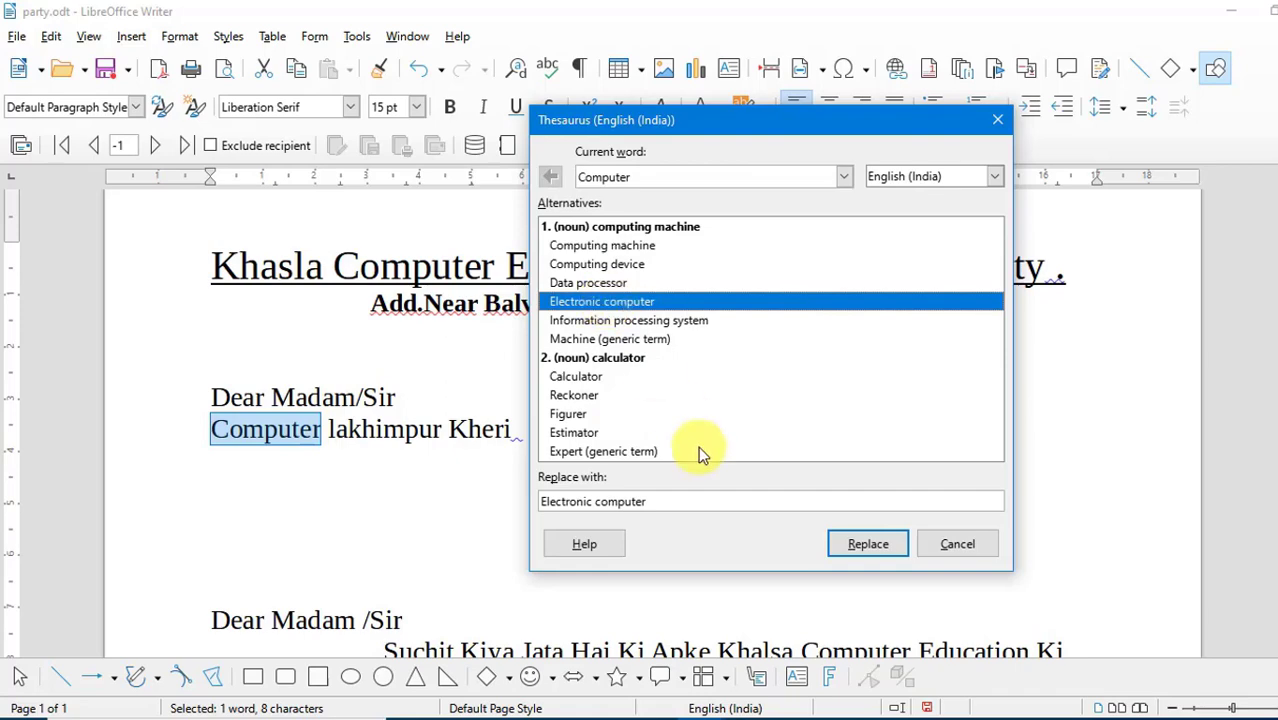
pyautogui.click(848, 549)
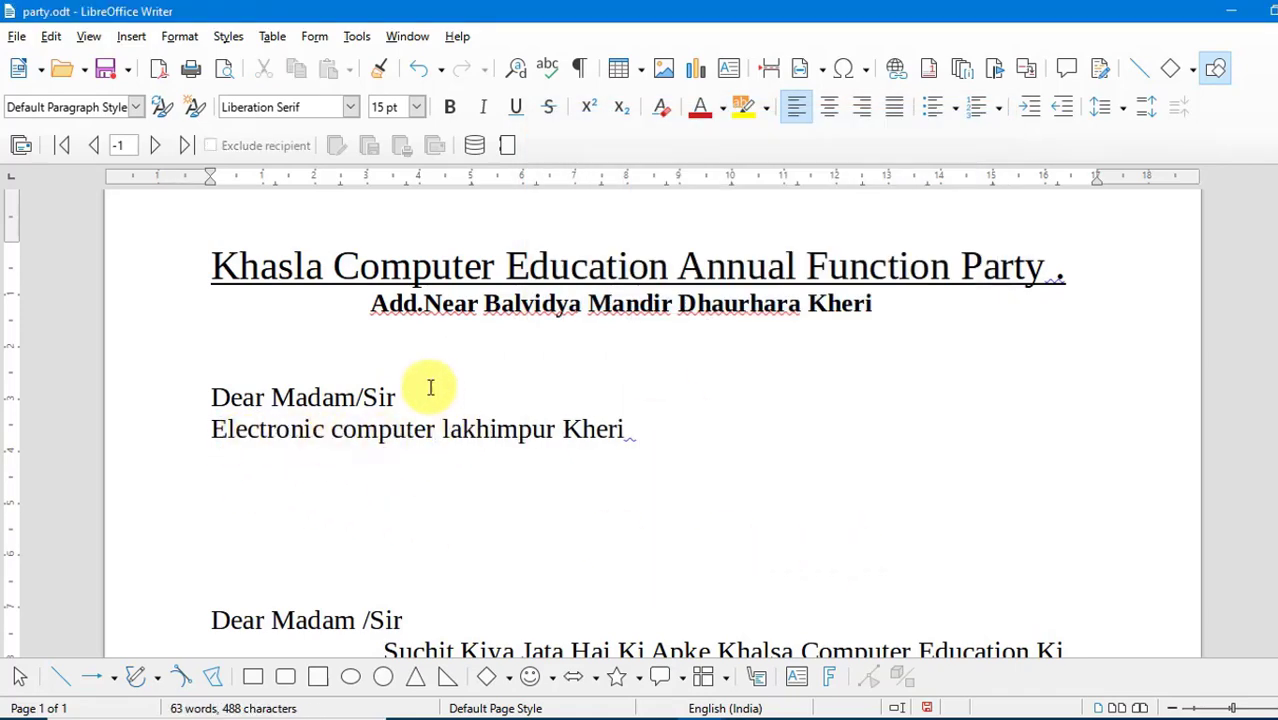
# - Set the language for the current selection to English (India), choosing it from the full language list in the character settings
pyautogui.click(355, 38)
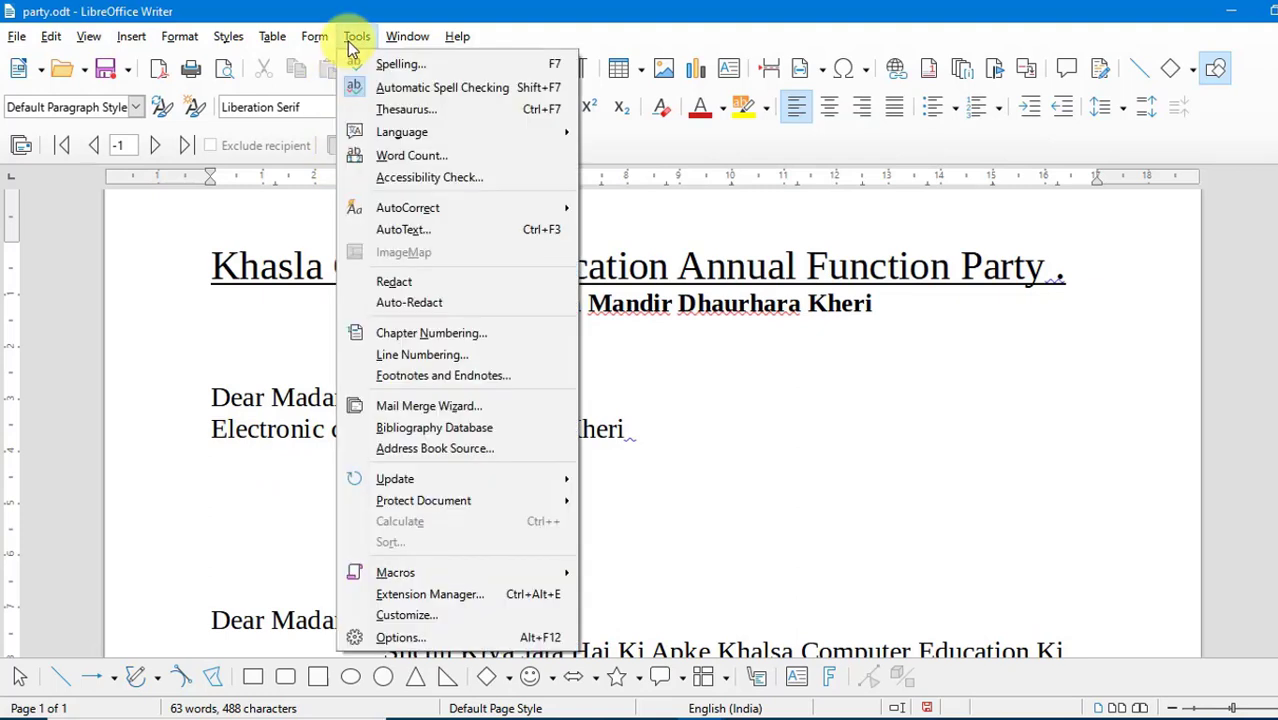
pyautogui.moveTo(410, 138)
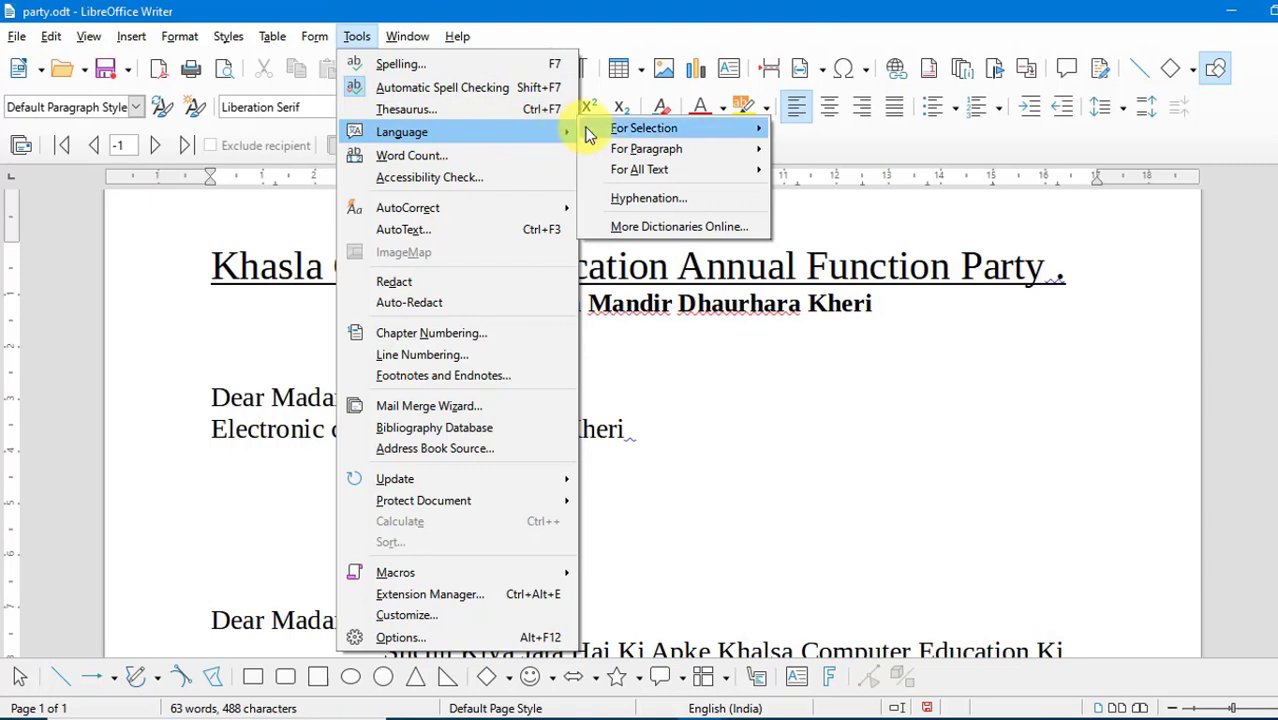
pyautogui.moveTo(606, 135)
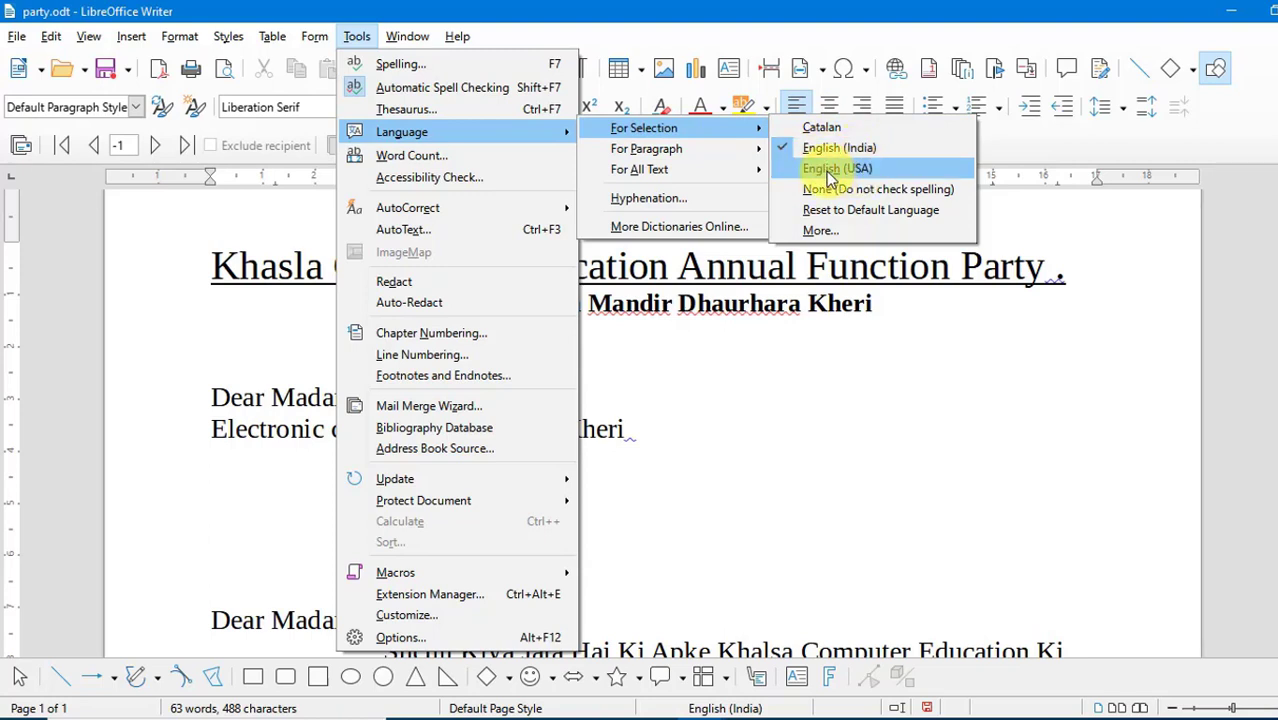
pyautogui.click(822, 230)
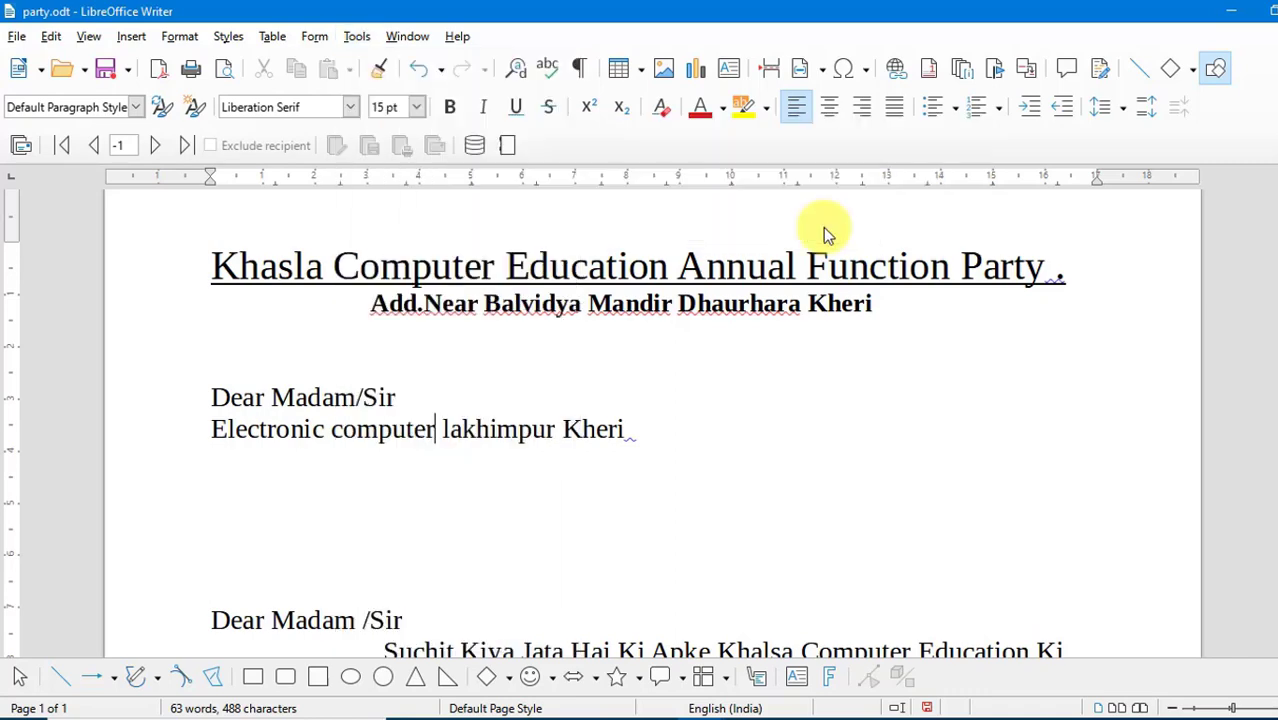
pyautogui.moveTo(717, 106); pyautogui.dragTo(721, 74)
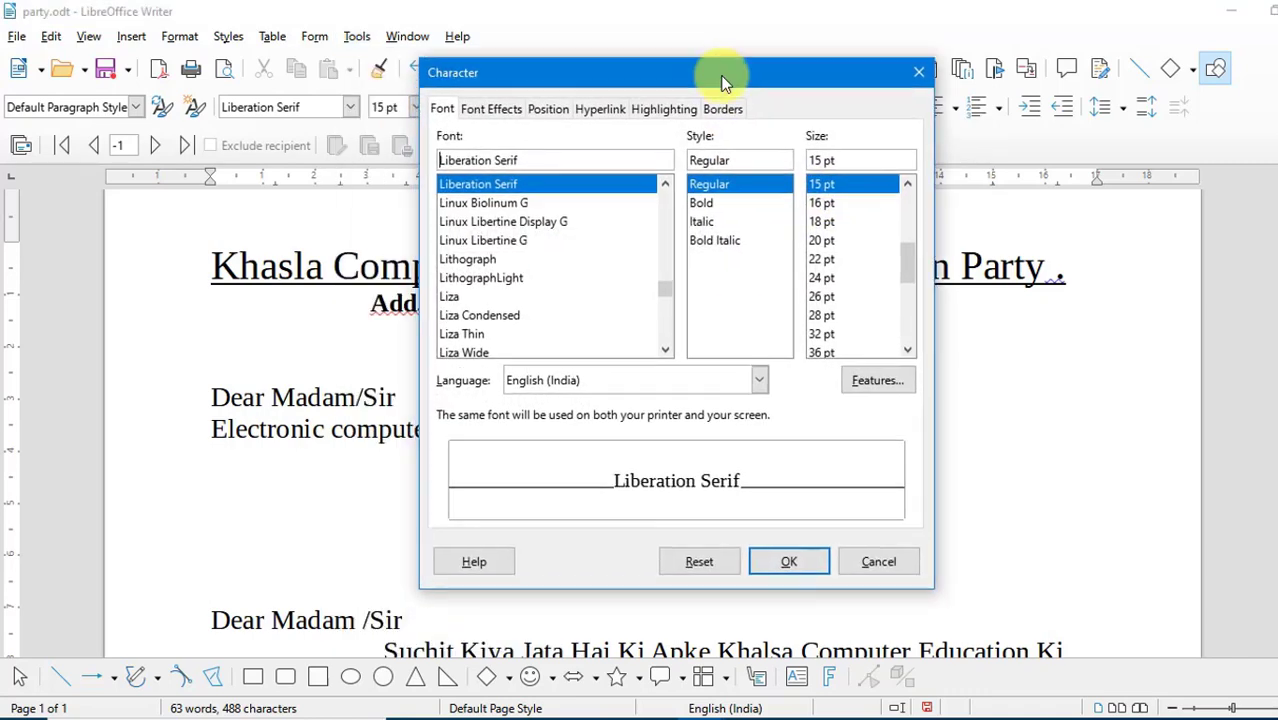
pyautogui.click(759, 380)
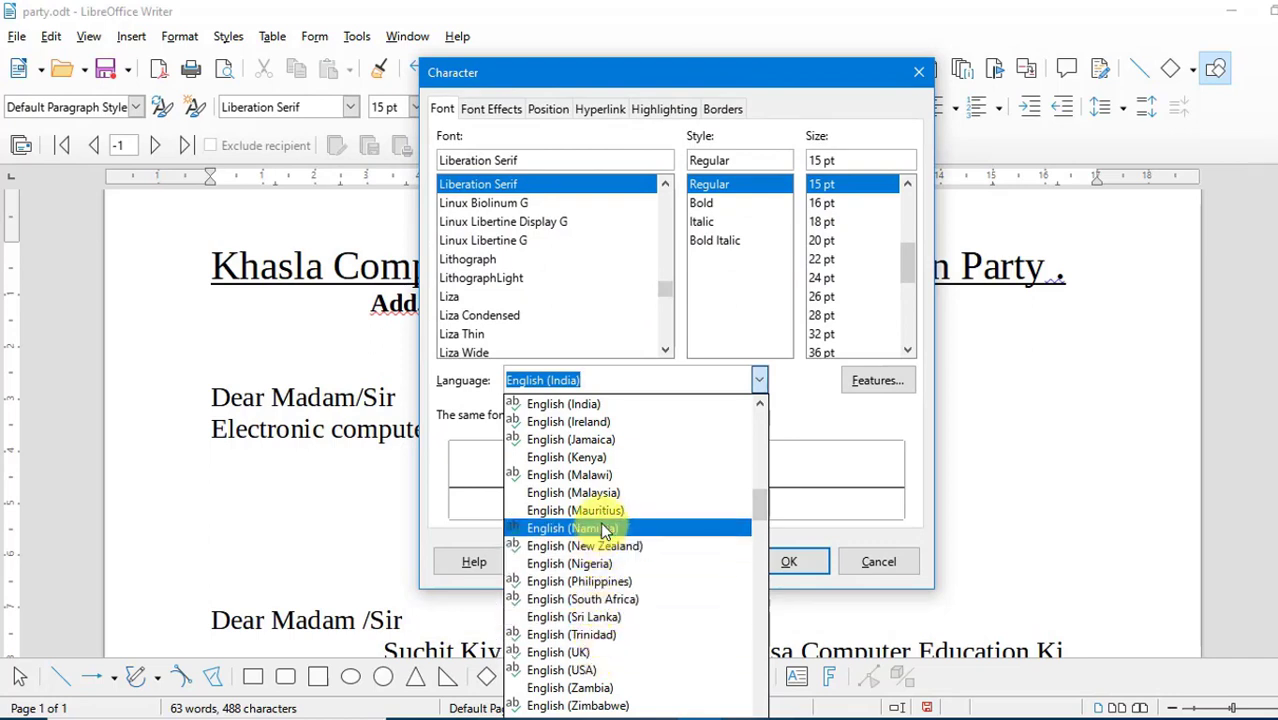
pyautogui.click(601, 407)
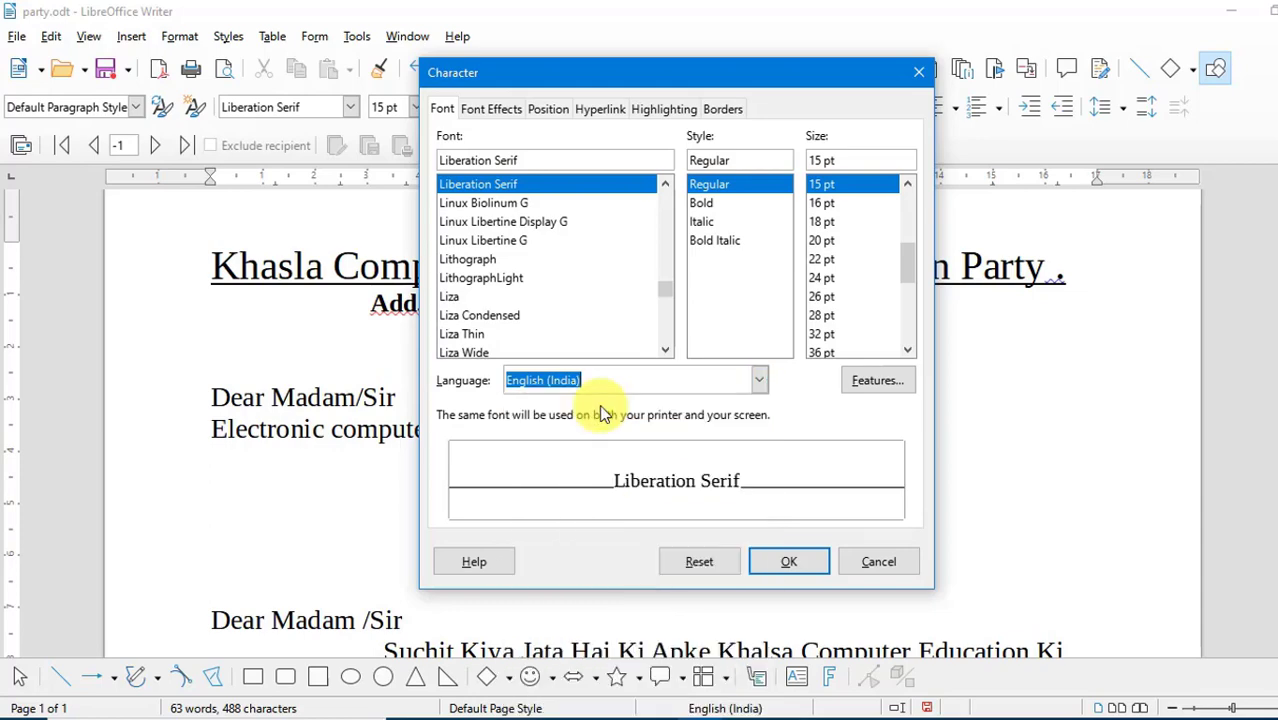
pyautogui.click(811, 569)
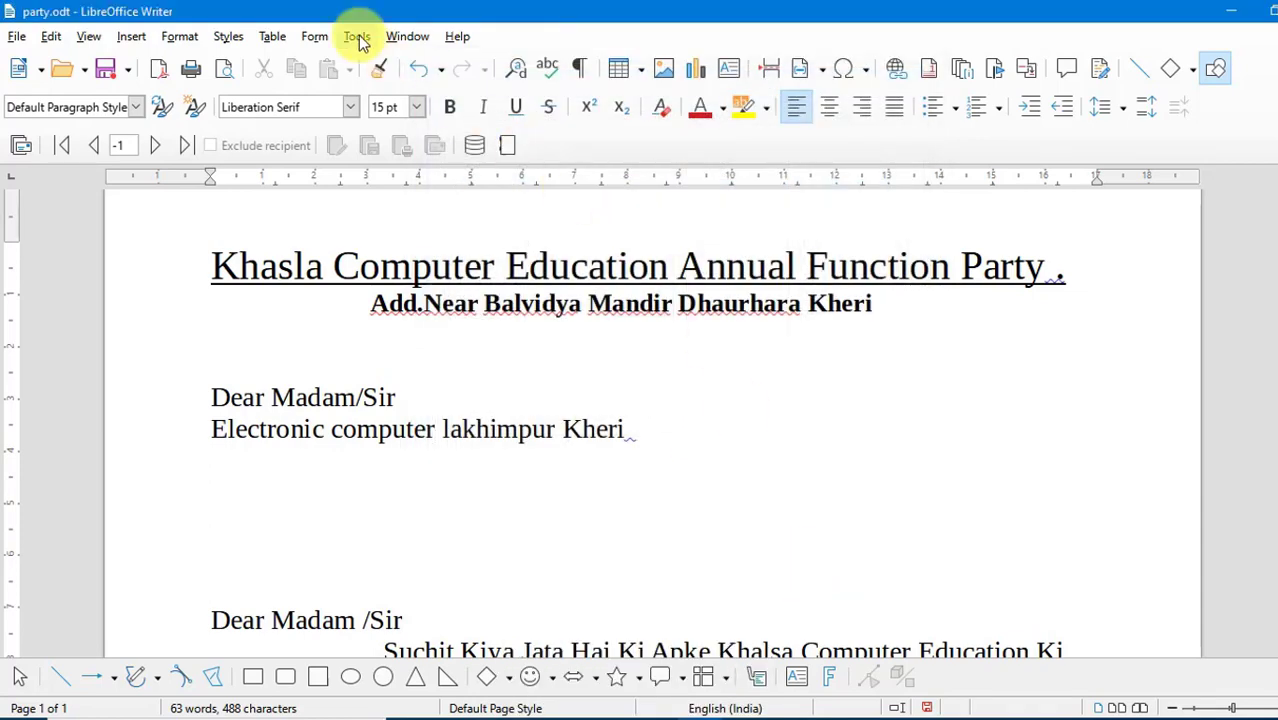
pyautogui.click(358, 37)
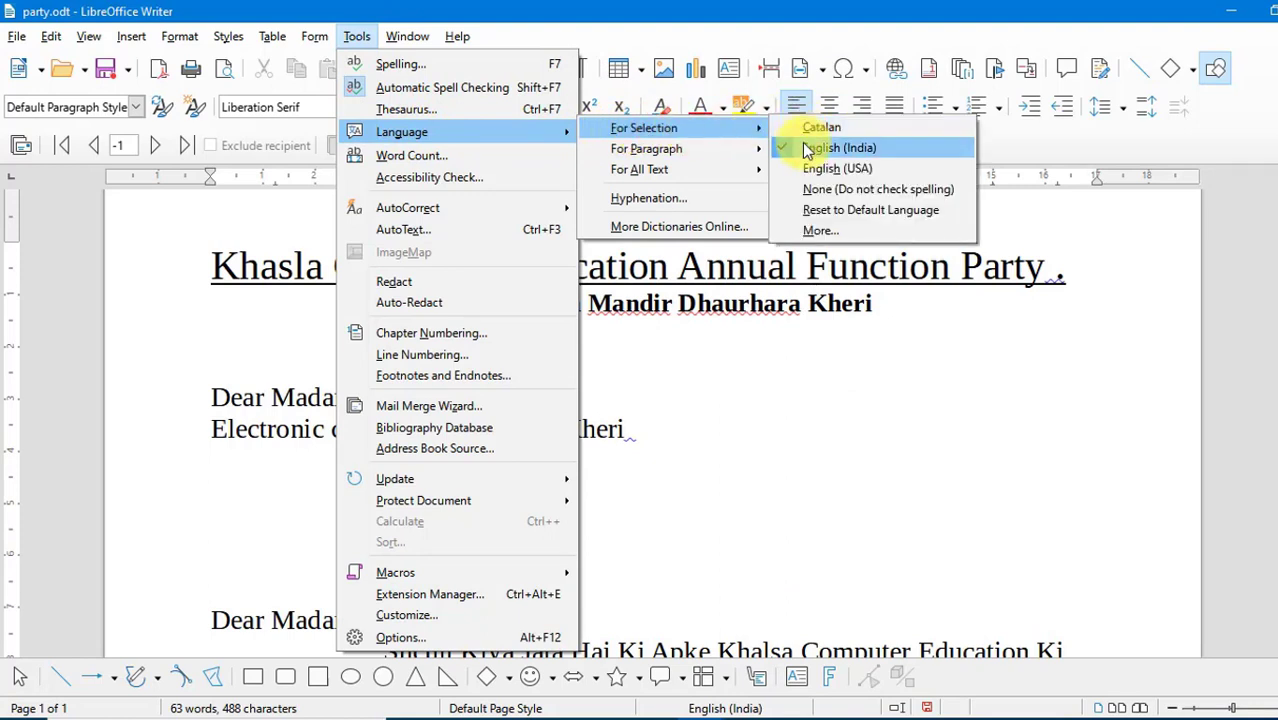
pyautogui.moveTo(693, 150)
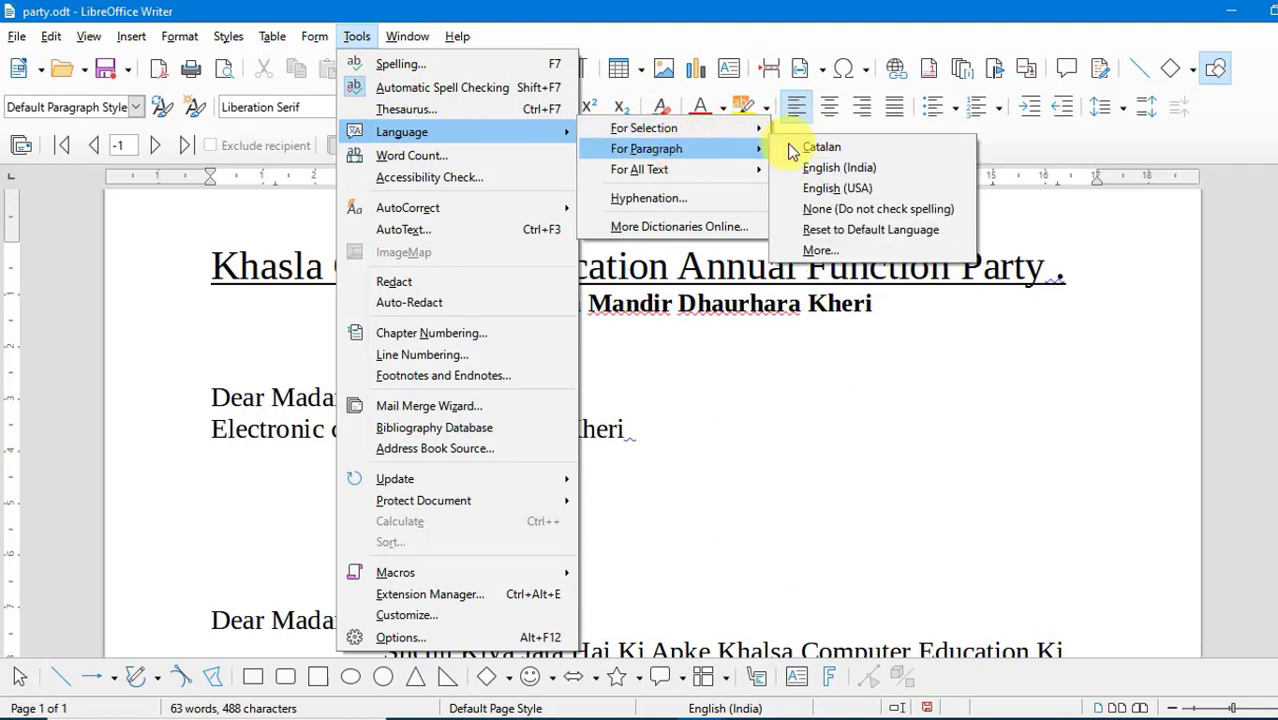
pyautogui.moveTo(698, 172)
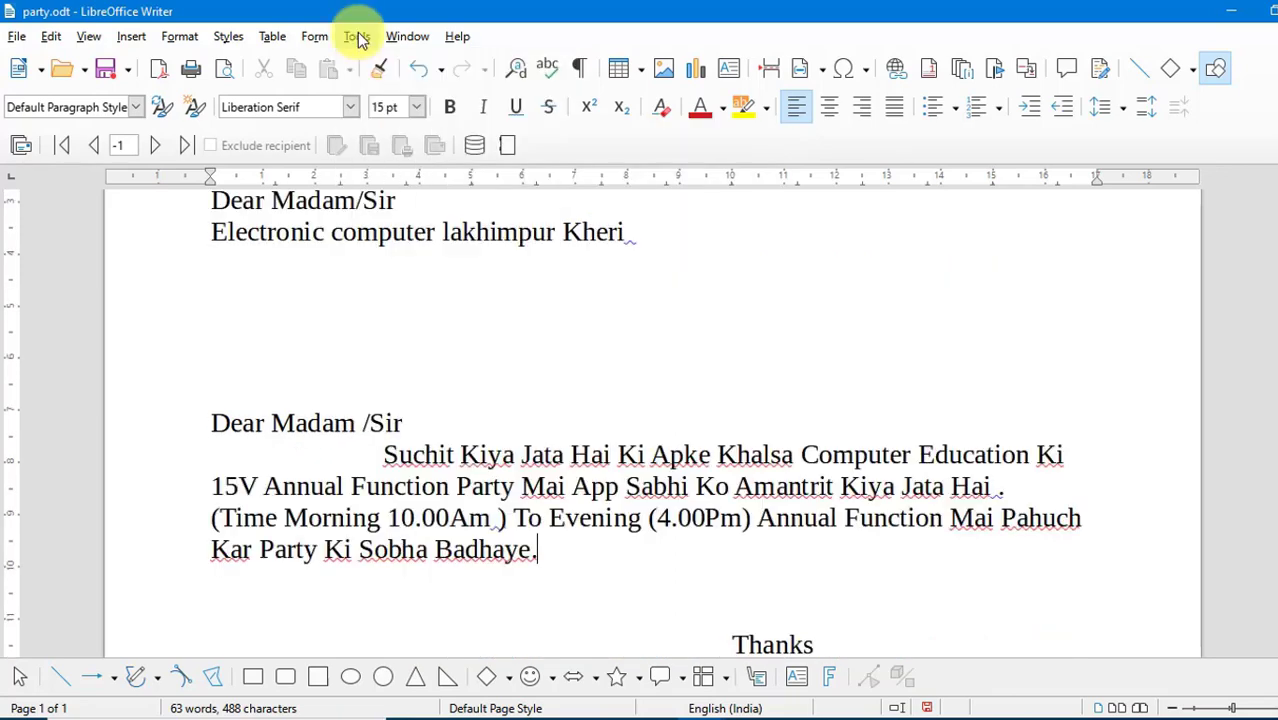
# - Run a word count on the selected line "Kar Party Ki Sobha Badhaye." and close the result
pyautogui.click(360, 39)
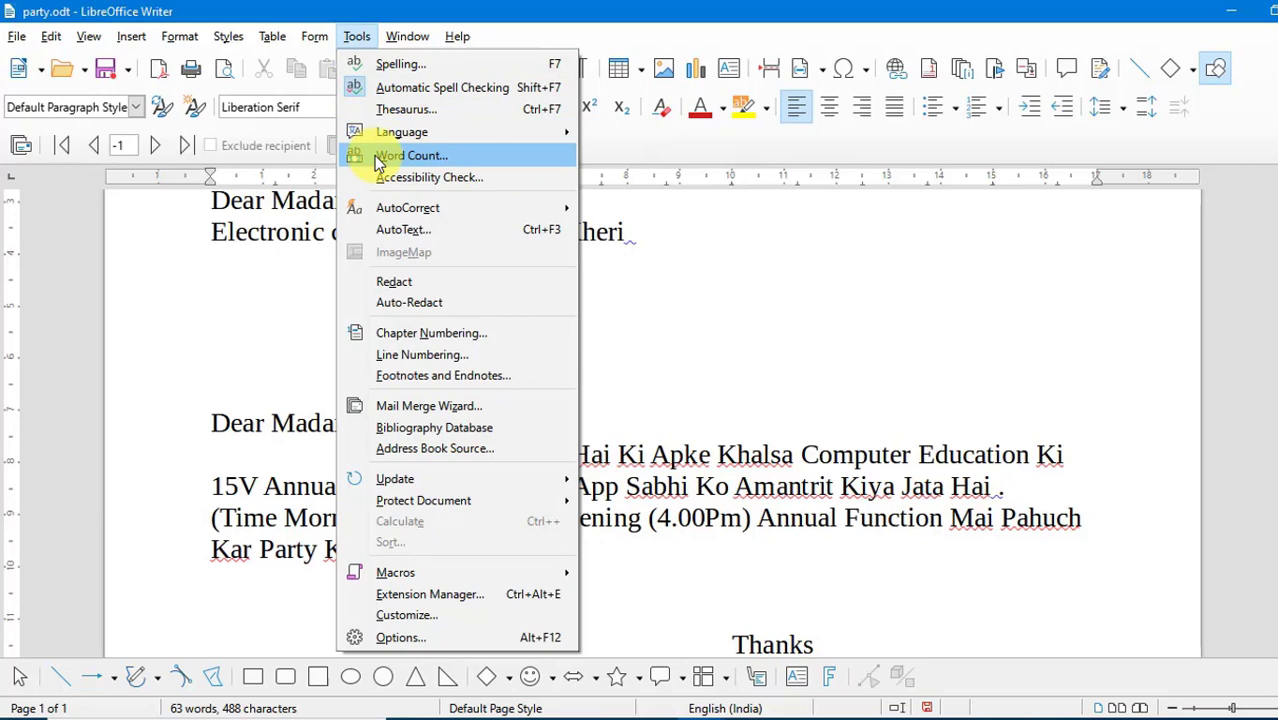
pyautogui.click(703, 390)
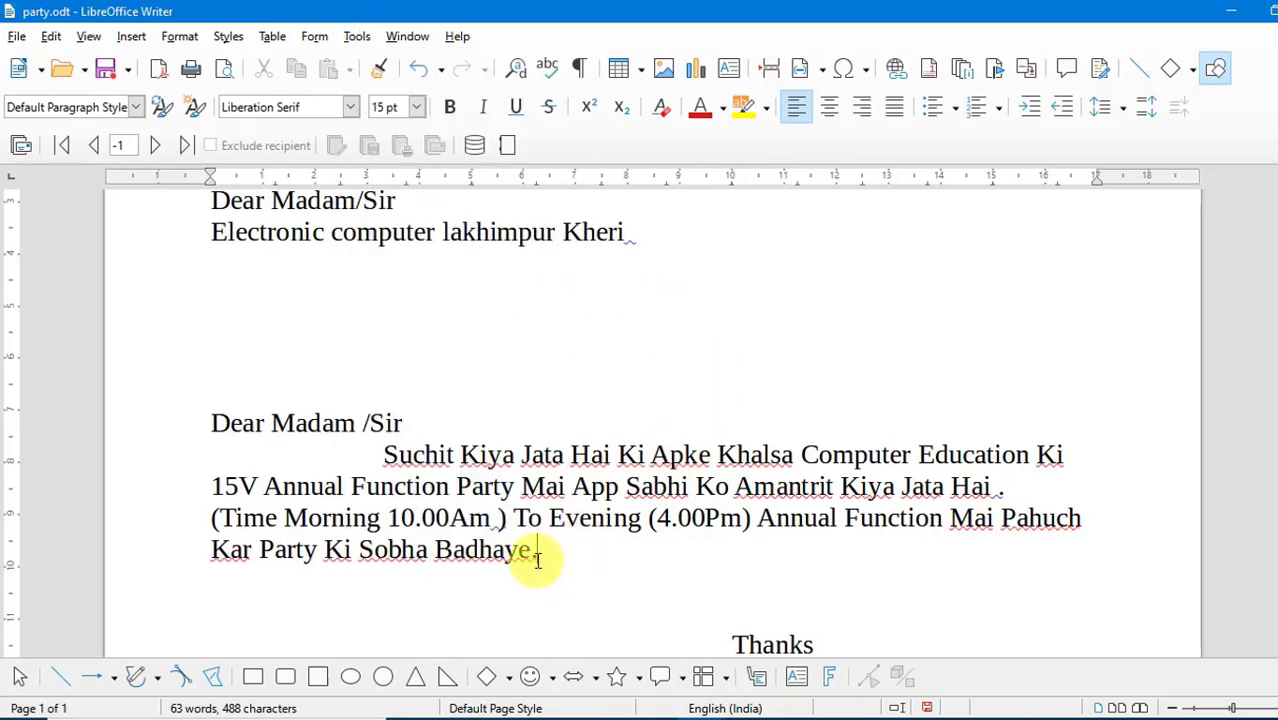
pyautogui.moveTo(537, 560); pyautogui.dragTo(212, 552)
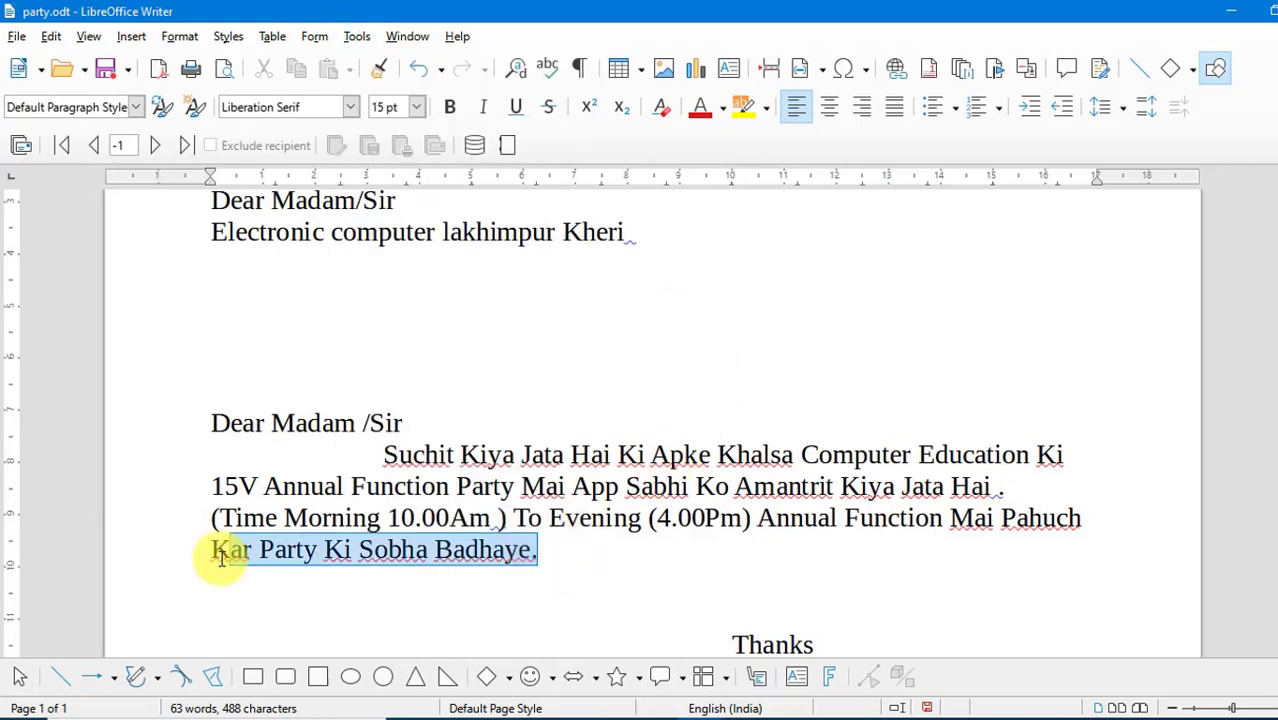
pyautogui.click(358, 37)
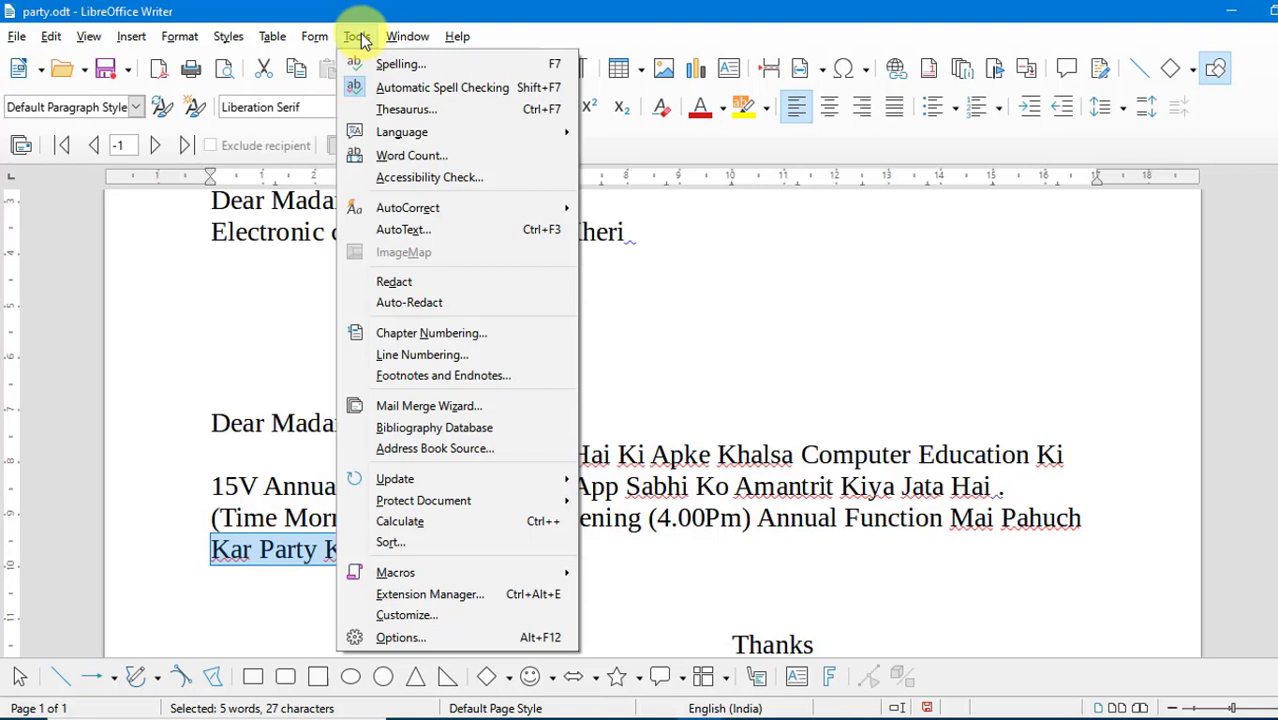
pyautogui.click(406, 157)
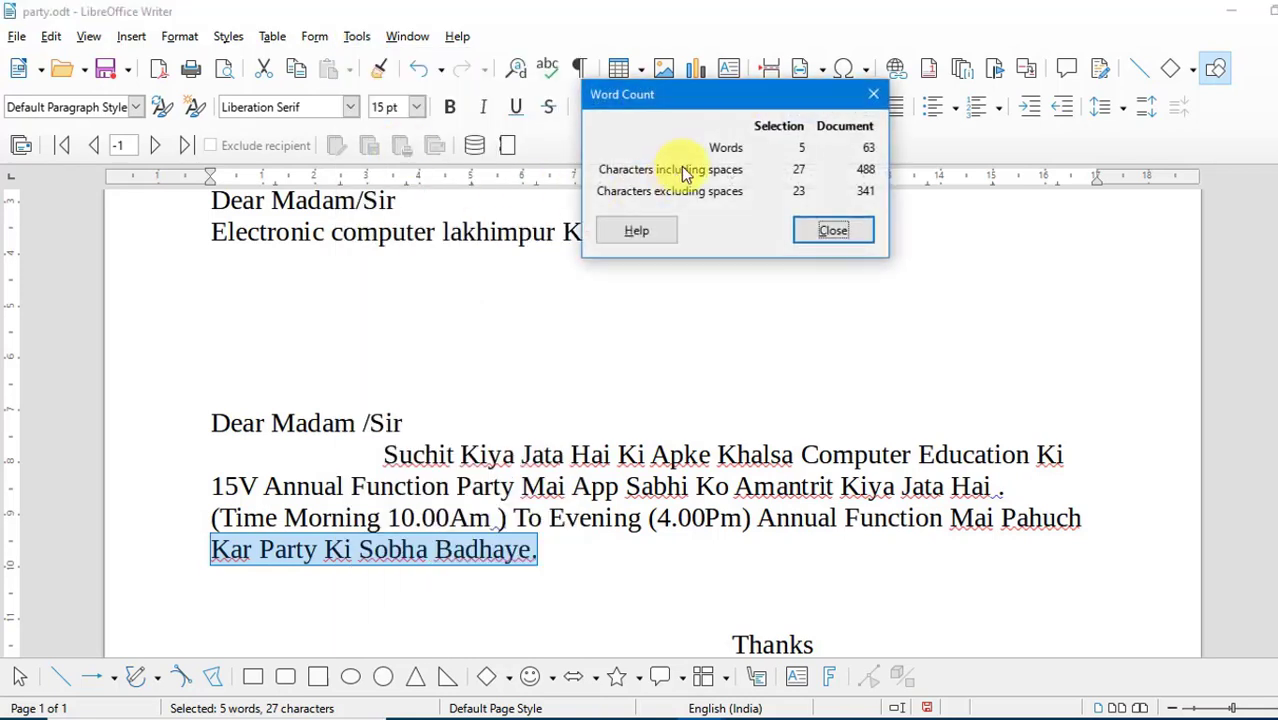
pyautogui.moveTo(709, 88); pyautogui.dragTo(835, 145)
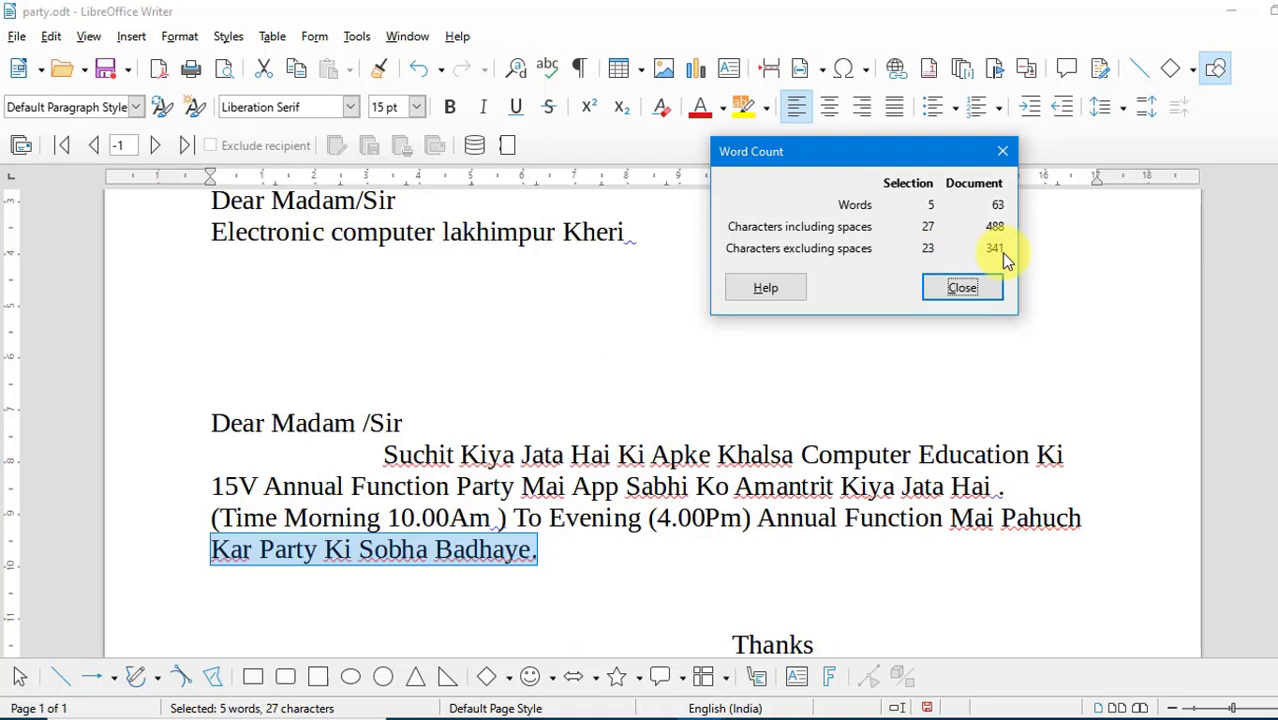
pyautogui.click(966, 288)
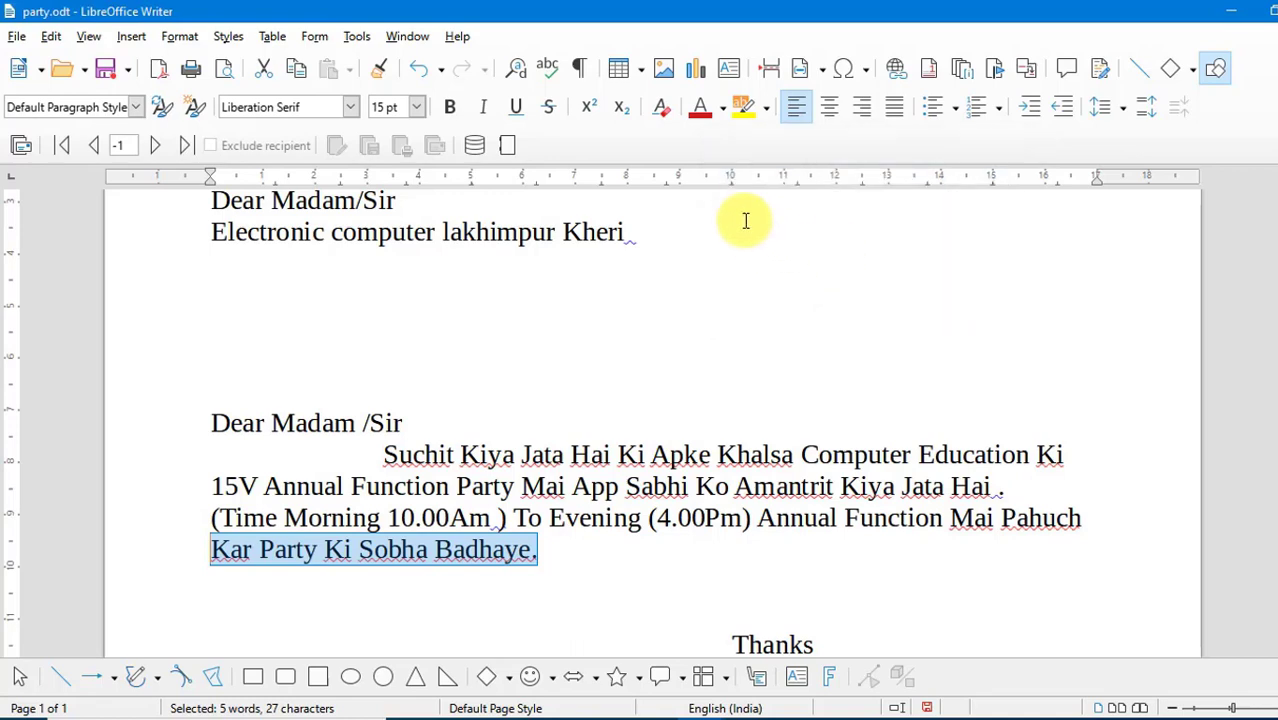
# - Enter "THat" on the blank line below "Electronic computer lakhimpur Kheri" to test AutoCorrect while typing
pyautogui.click(358, 38)
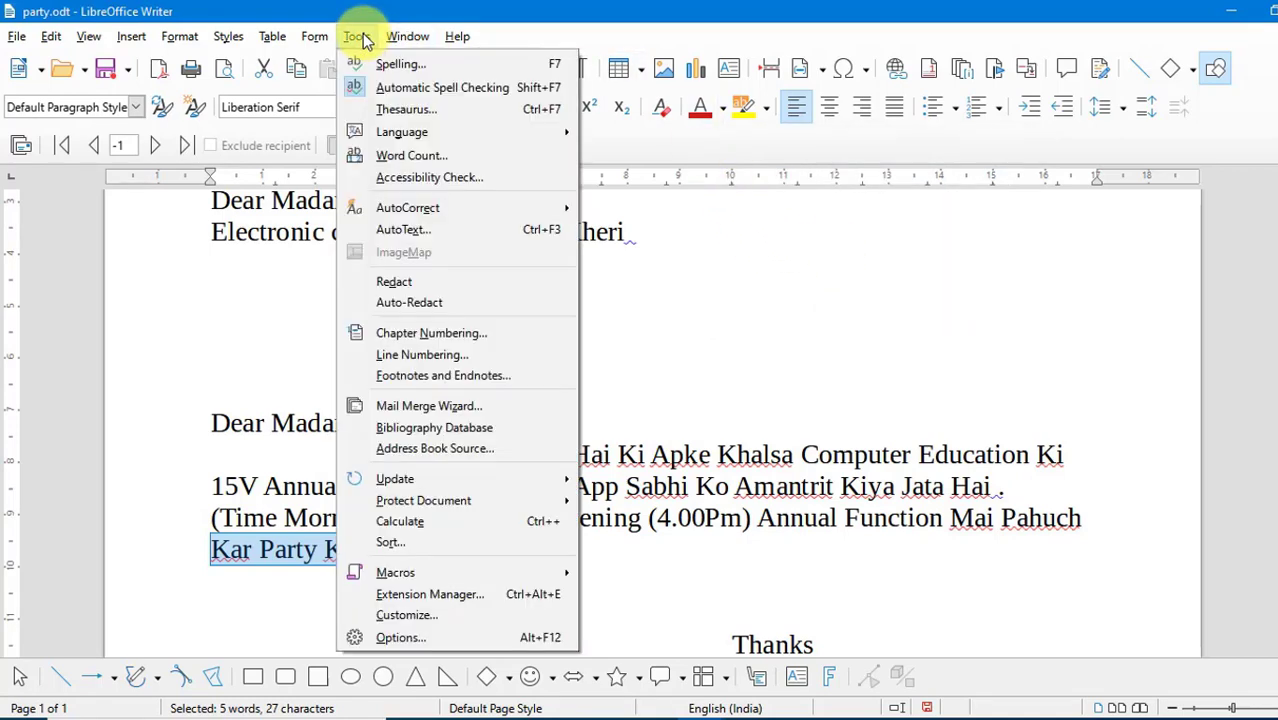
pyautogui.moveTo(408, 215)
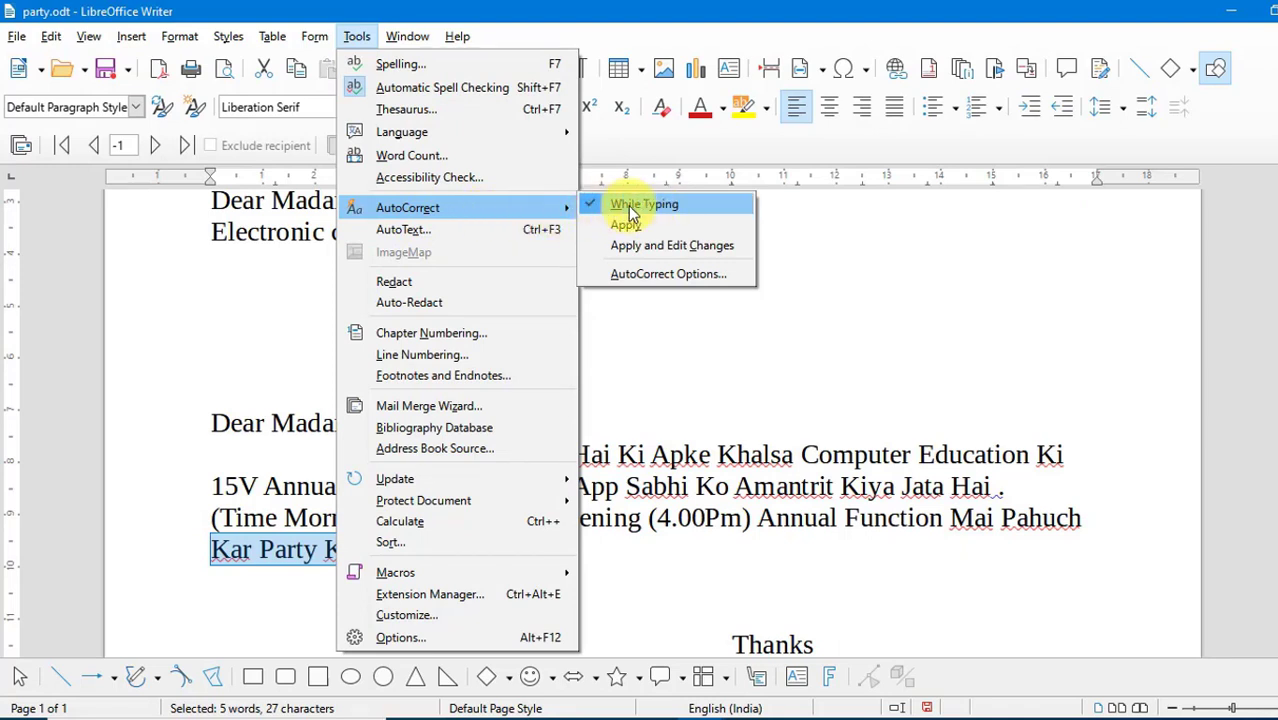
pyautogui.click(638, 586)
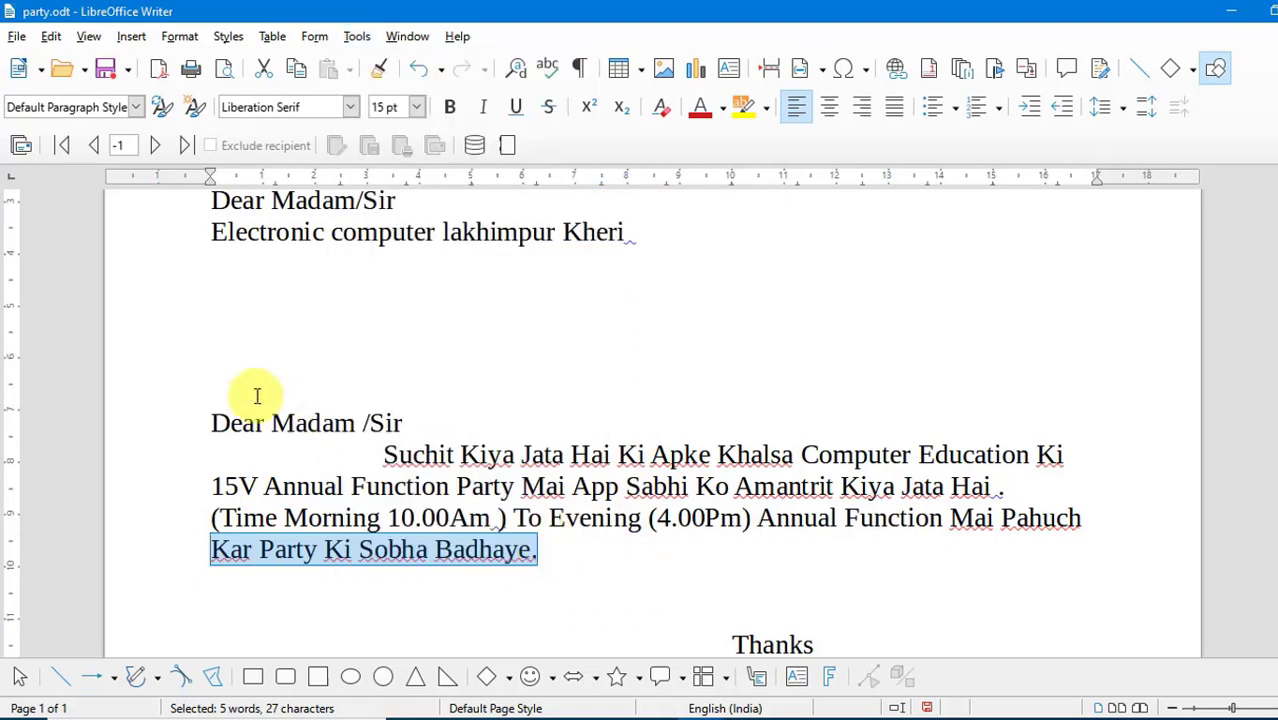
pyautogui.click(228, 294)
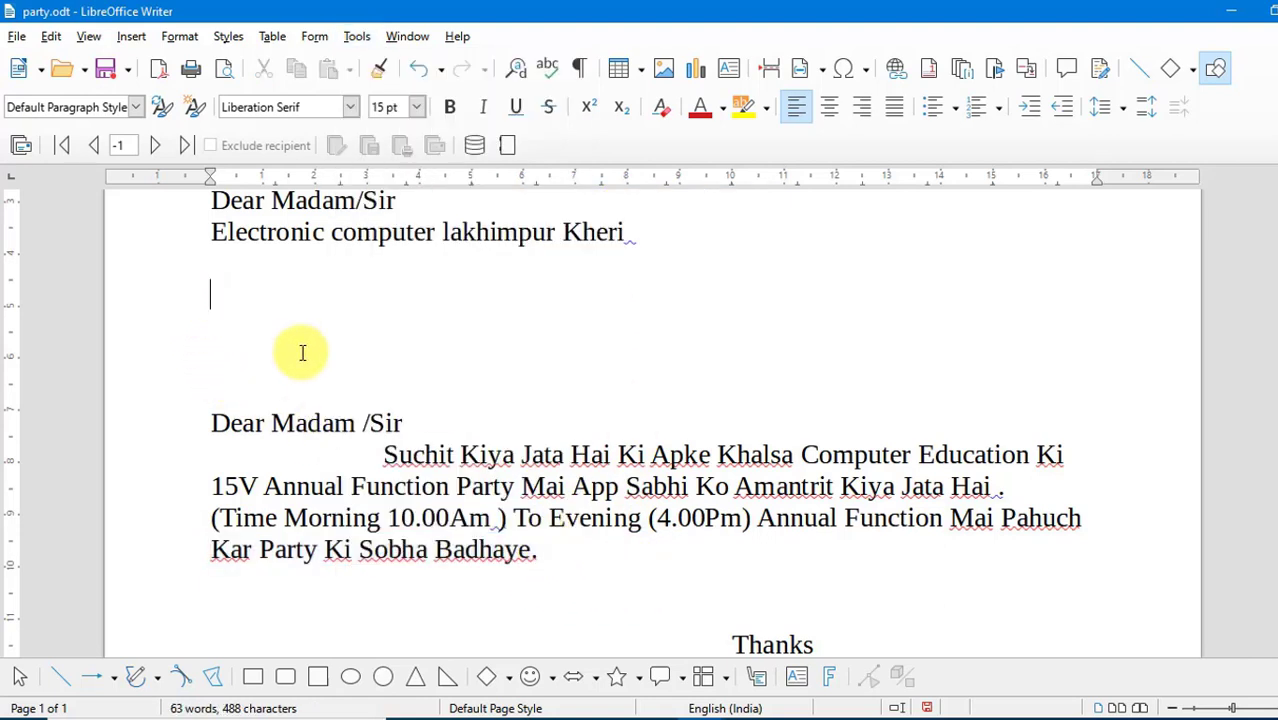
pyautogui.write('THat')
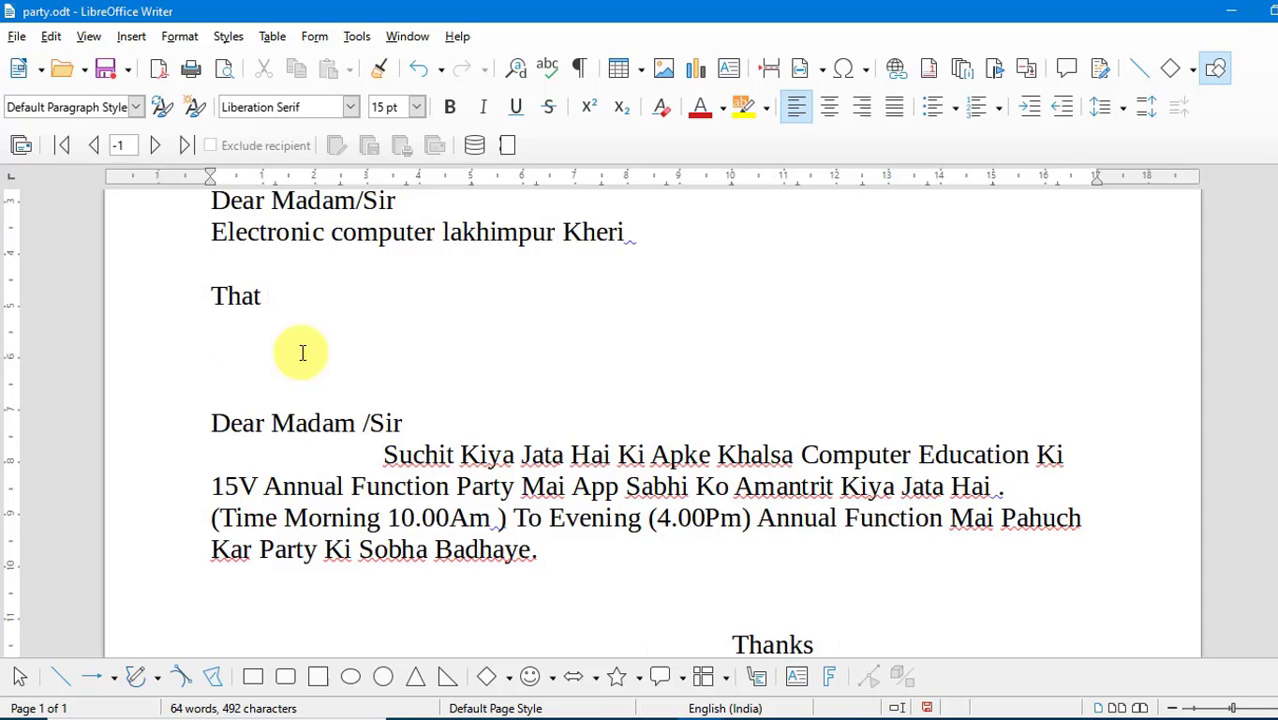
# - Add an AutoCorrect replacement for English (India) that turns "lpk" into "Lakhimpur kheri" and save it
pyautogui.click(357, 38)
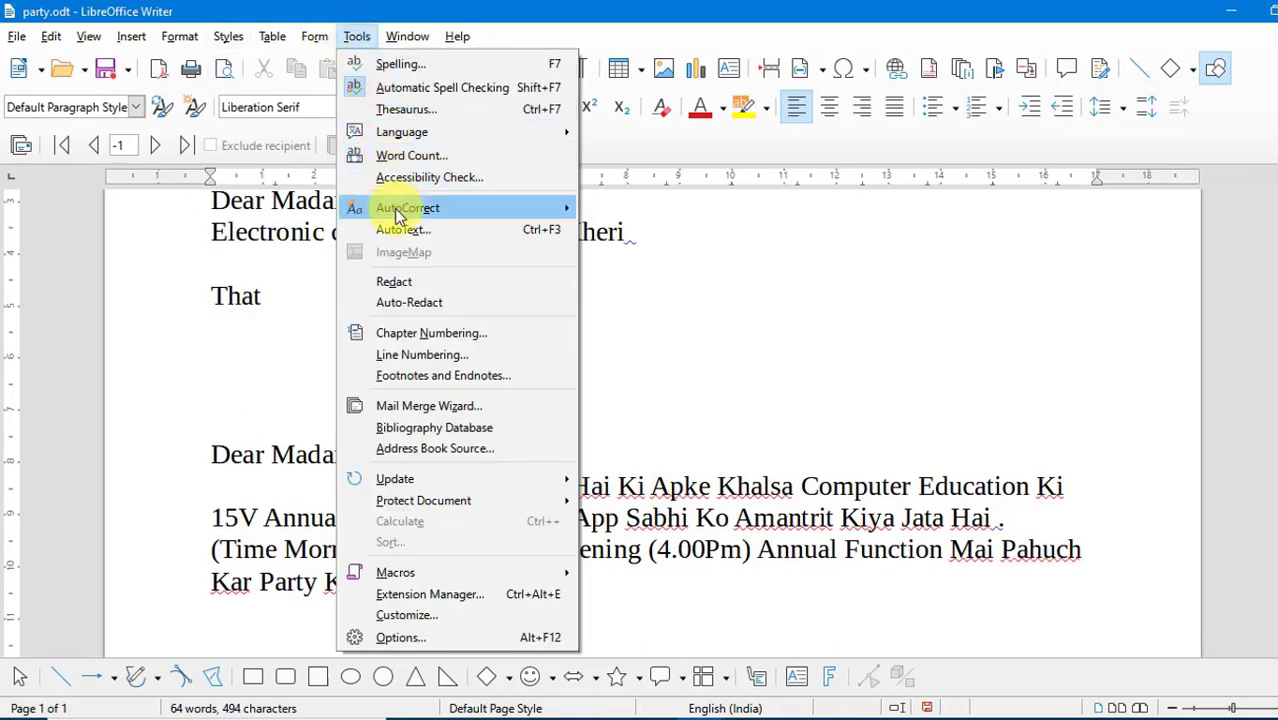
pyautogui.moveTo(370, 208)
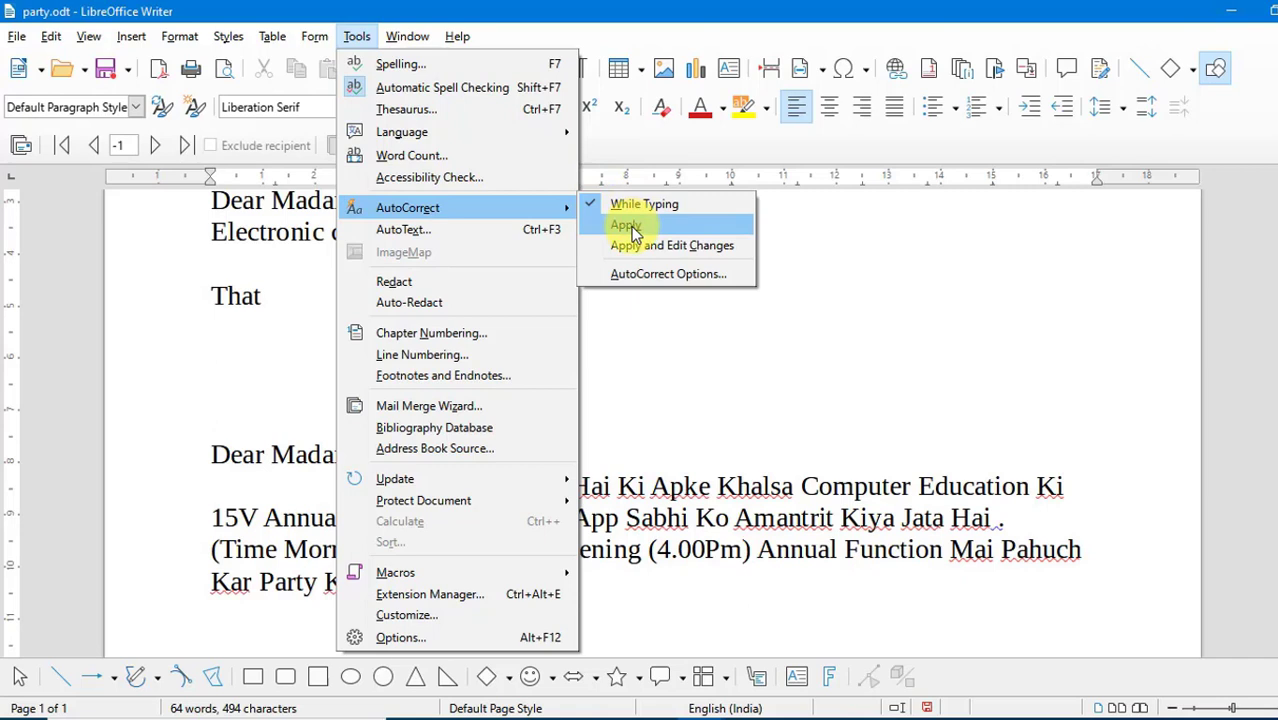
pyautogui.click(687, 272)
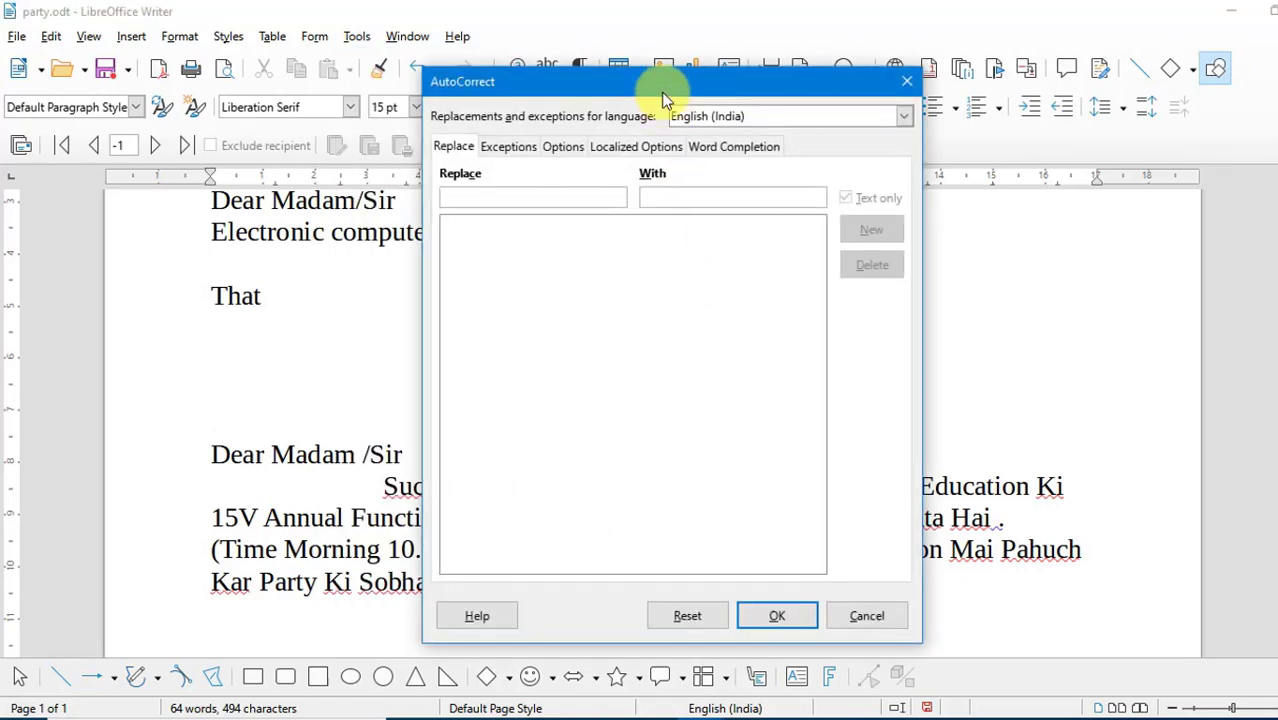
pyautogui.moveTo(687, 80); pyautogui.dragTo(743, 47)
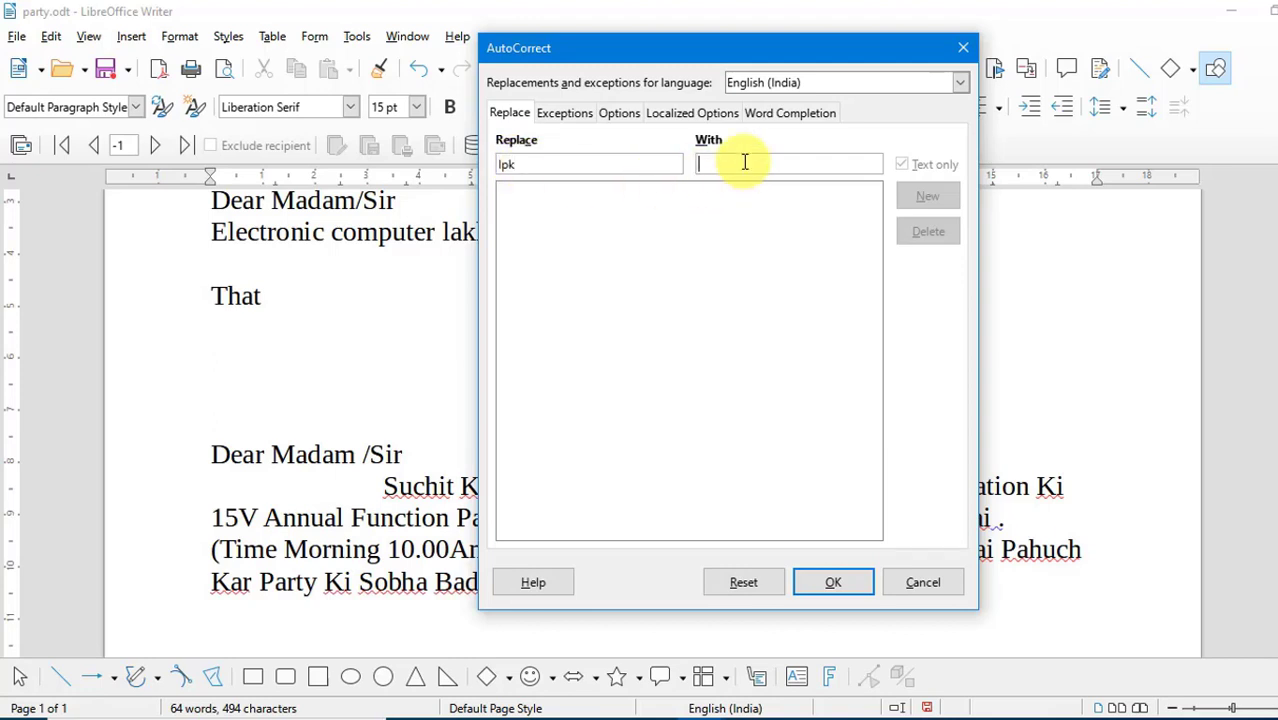
pyautogui.click(744, 162)
pyautogui.write('Lakh')
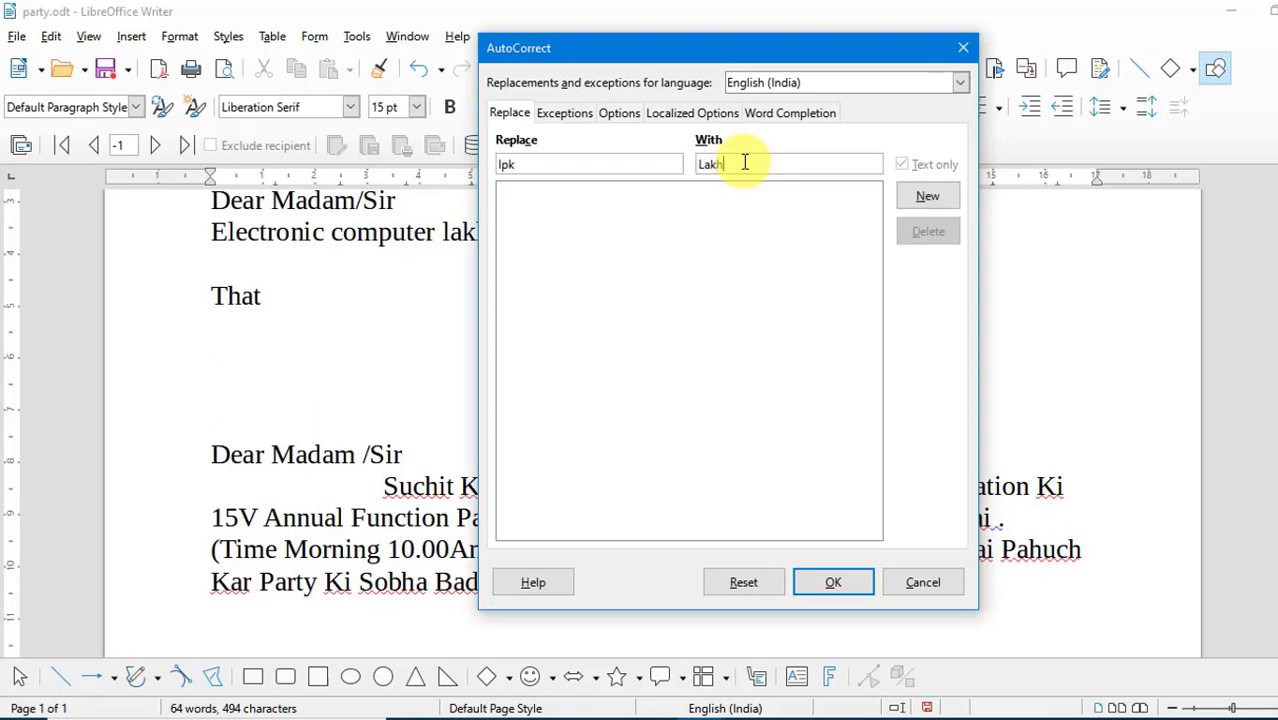
pyautogui.write('impur kheri')
pyautogui.click(932, 193)
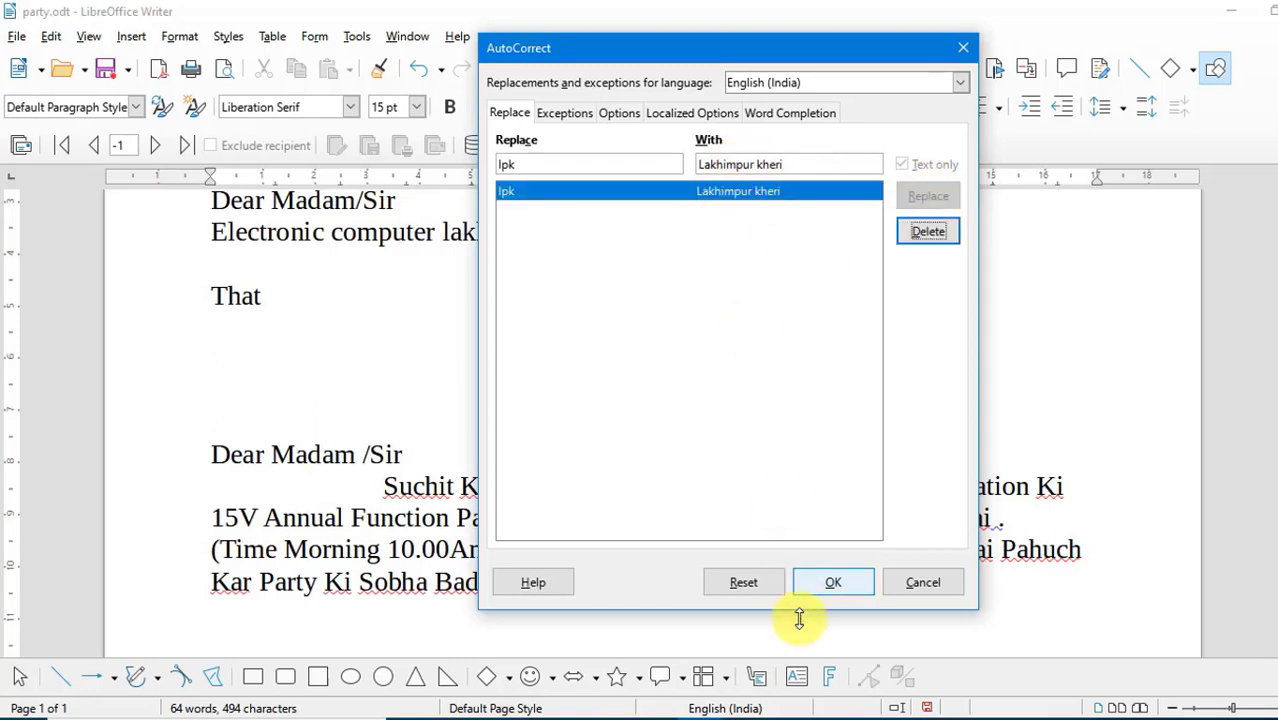
pyautogui.click(820, 585)
# - Enter "Lakhimpur kheri" on the line below "That" by way of the "lpk" AutoCorrect replacement
pyautogui.click(234, 332)
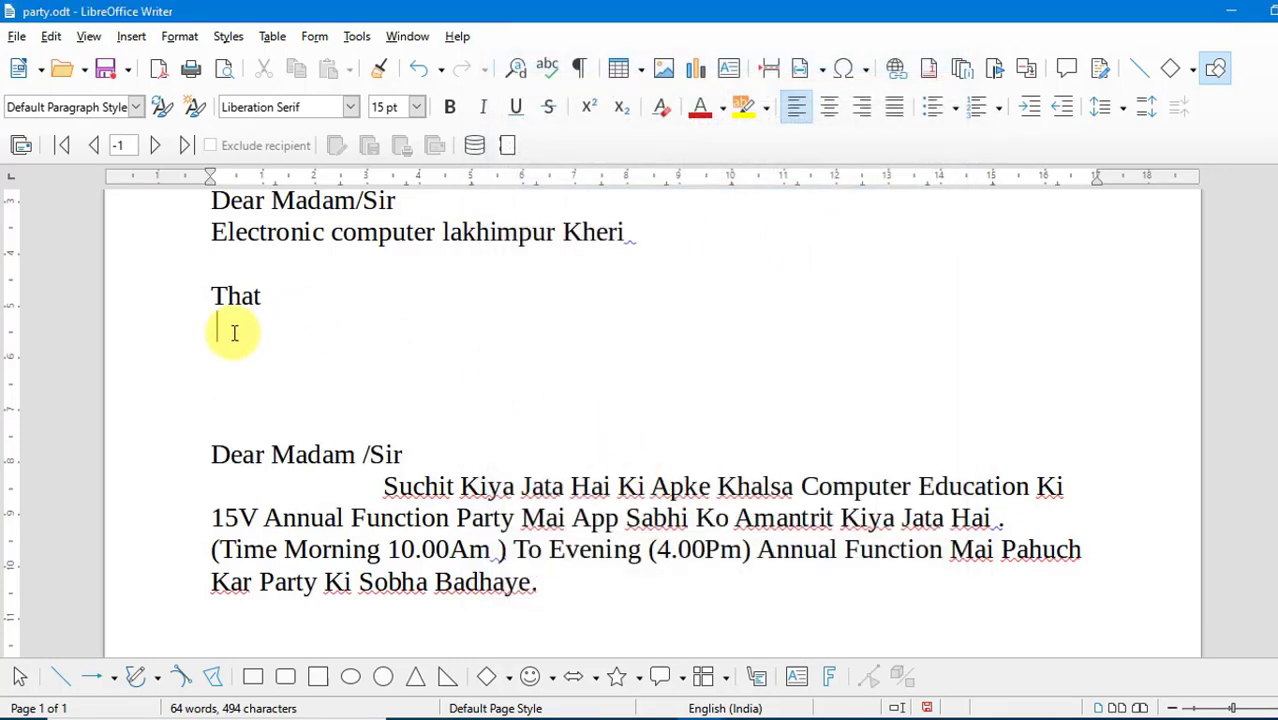
pyautogui.write('Lakhimpur kheri')
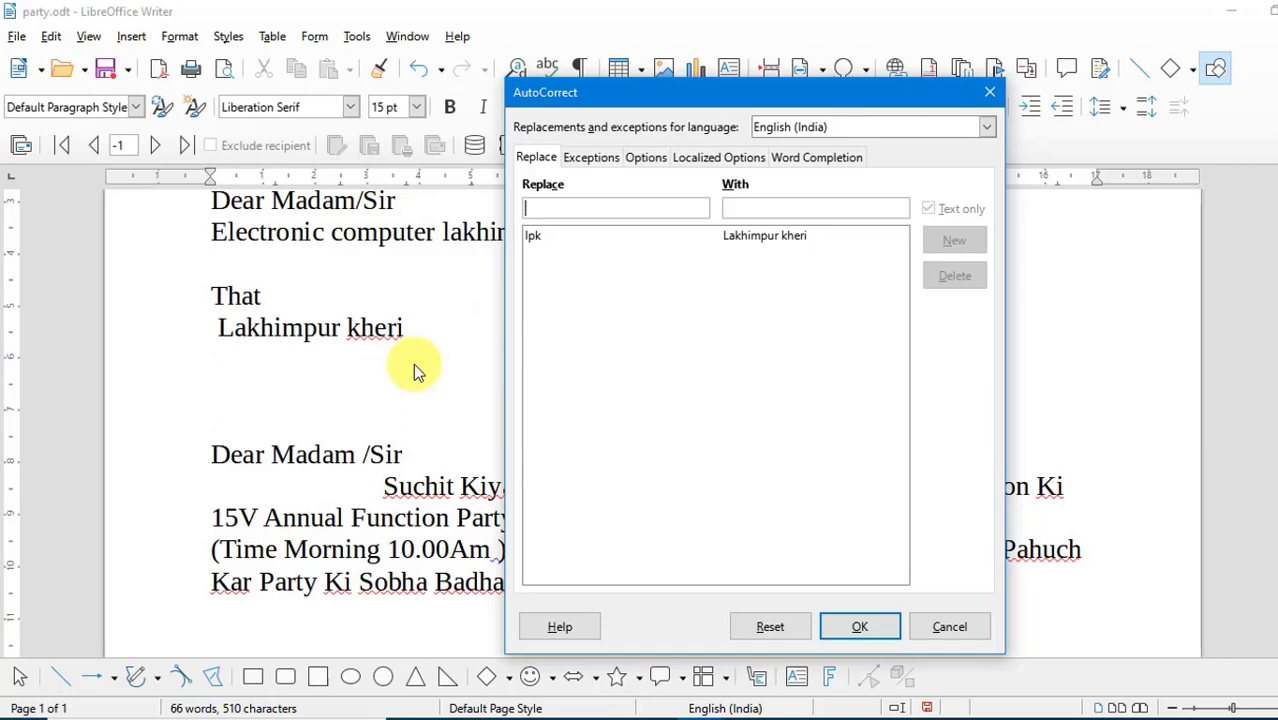
# - Preview the Business Cards, Work AutoText entries and insert "Elegant, only Company" below the "Lakhimpur kheri" line
pyautogui.click(351, 38)
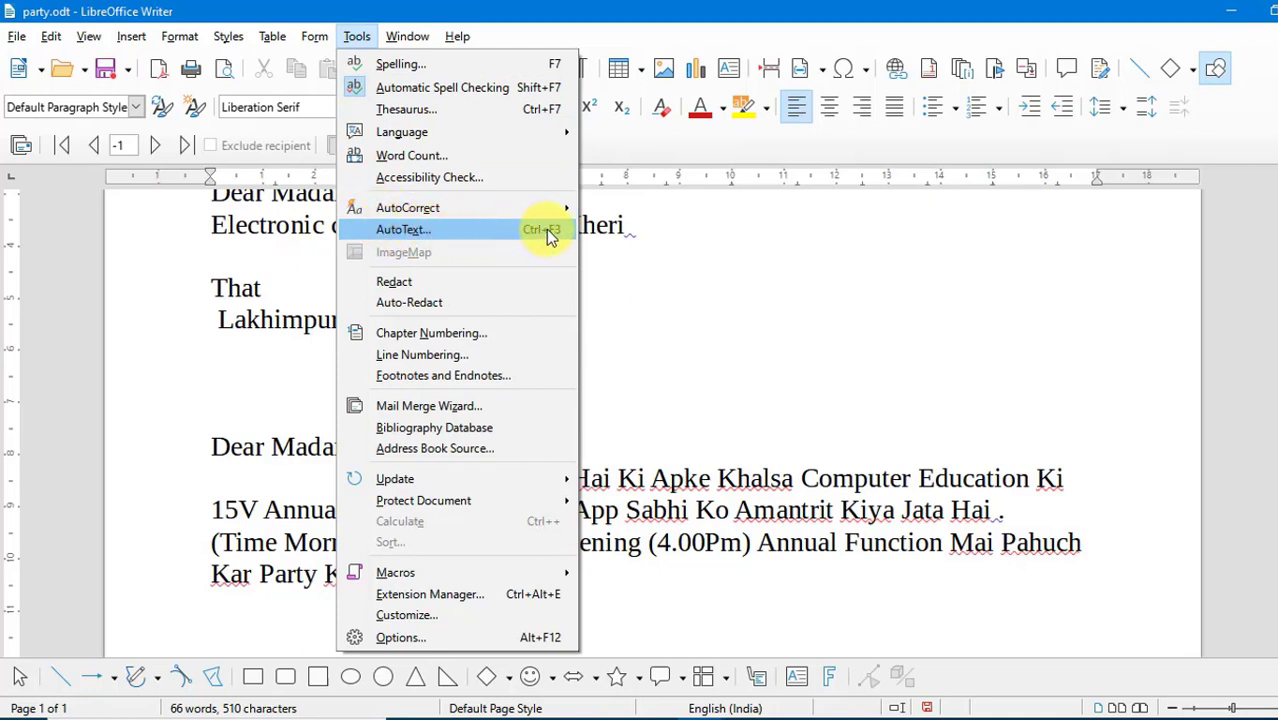
pyautogui.click(460, 232)
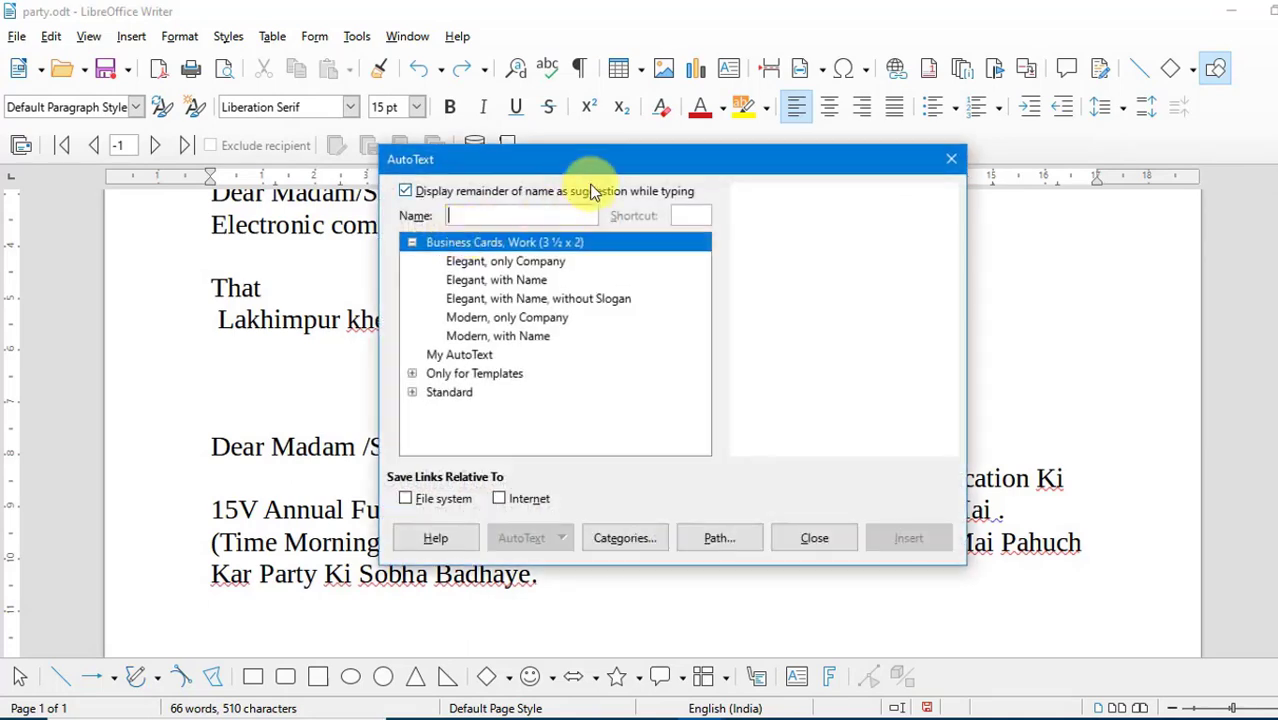
pyautogui.moveTo(594, 163); pyautogui.dragTo(641, 123)
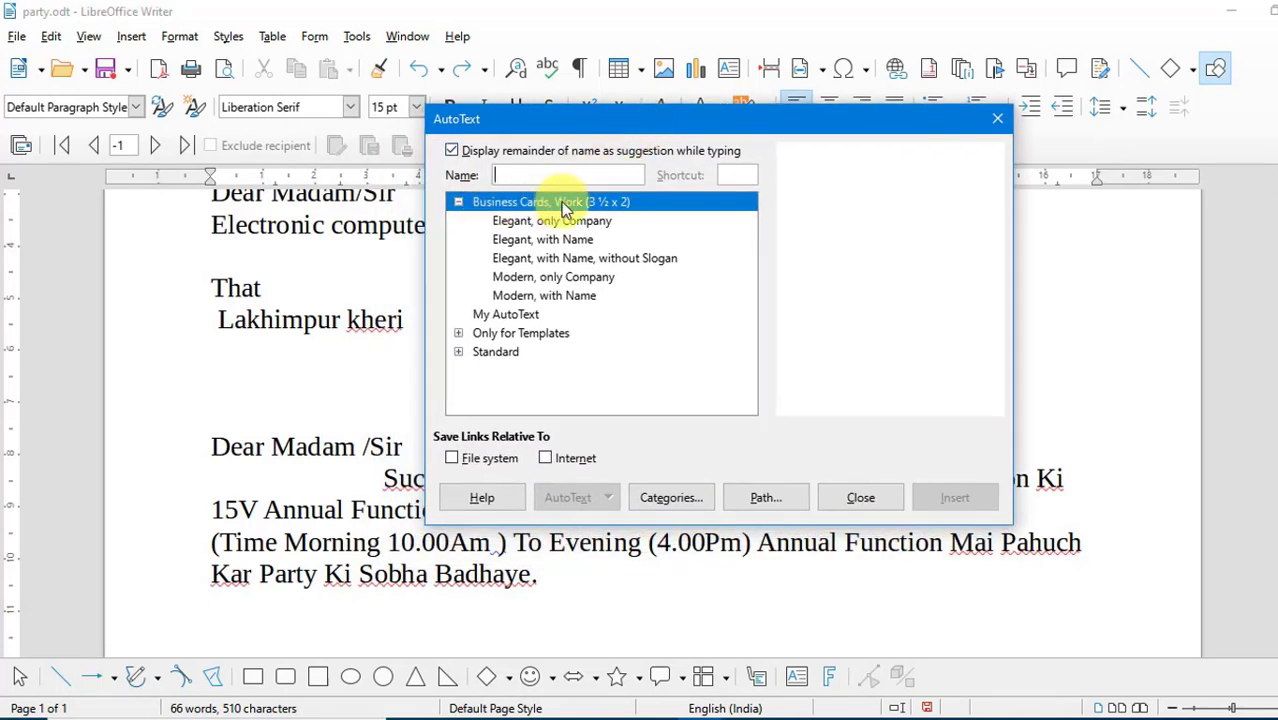
pyautogui.click(537, 220)
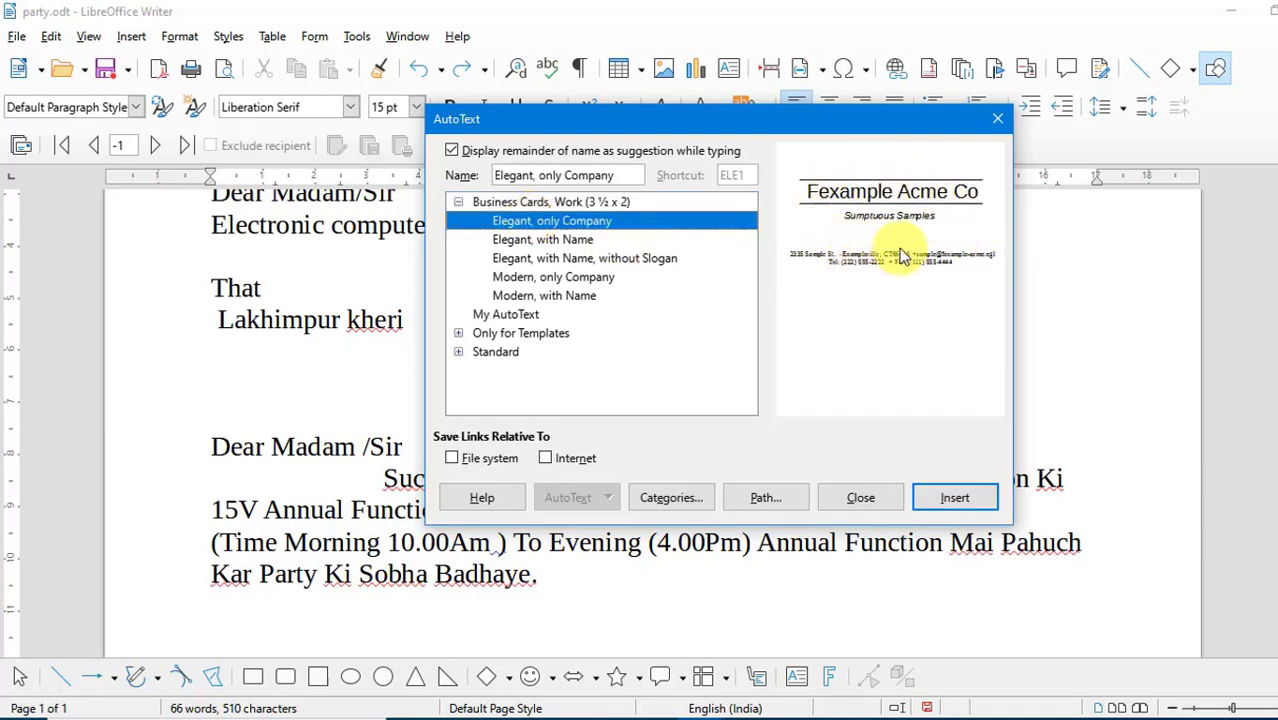
pyautogui.click(579, 242)
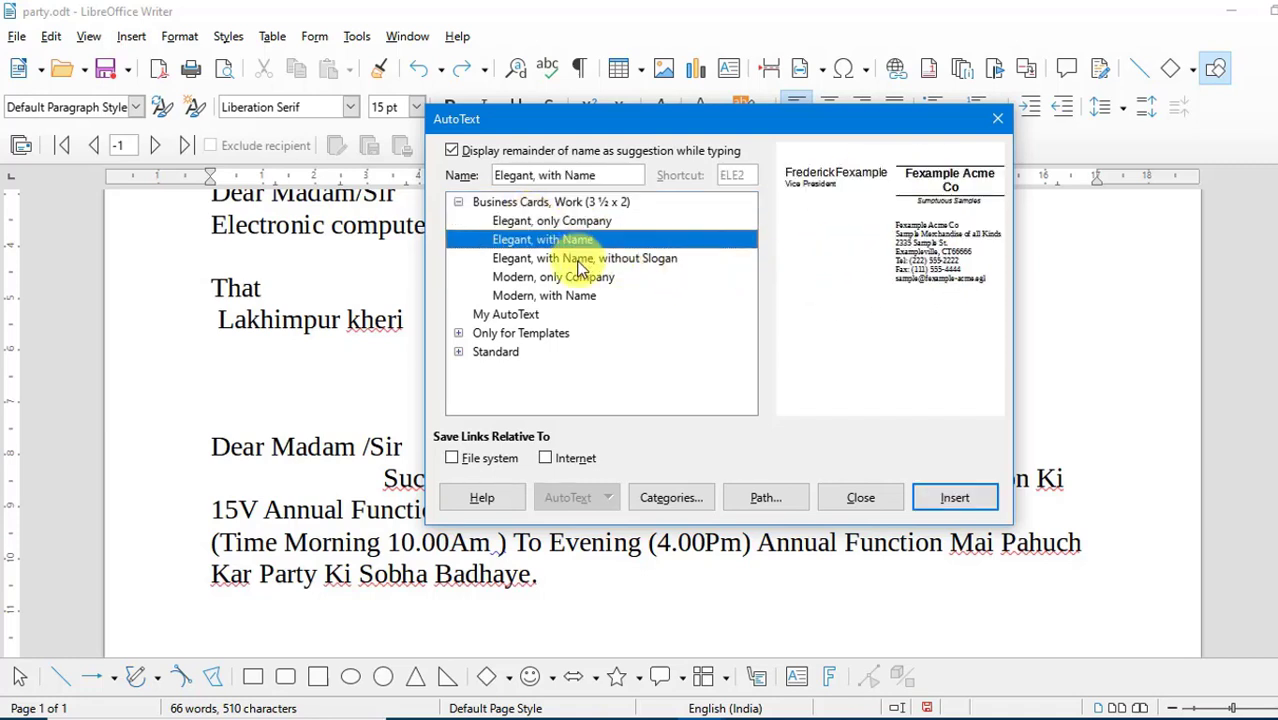
pyautogui.click(578, 259)
pyautogui.click(545, 277)
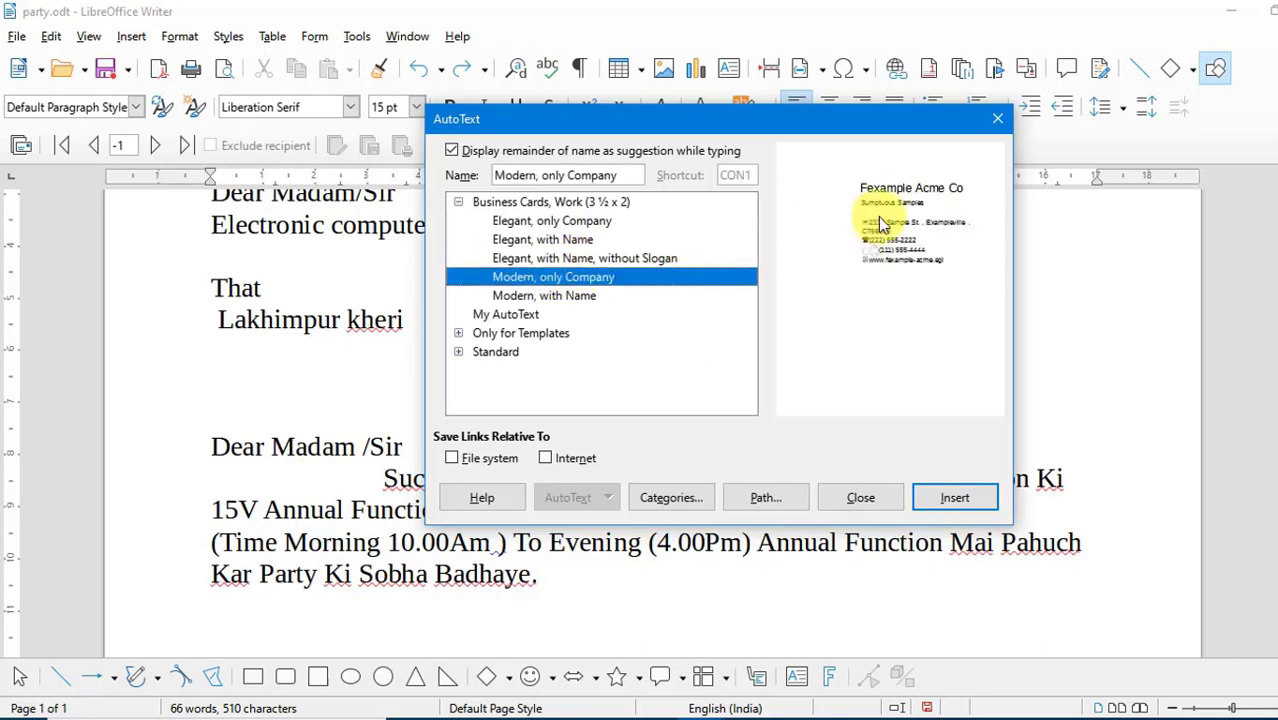
pyautogui.click(593, 222)
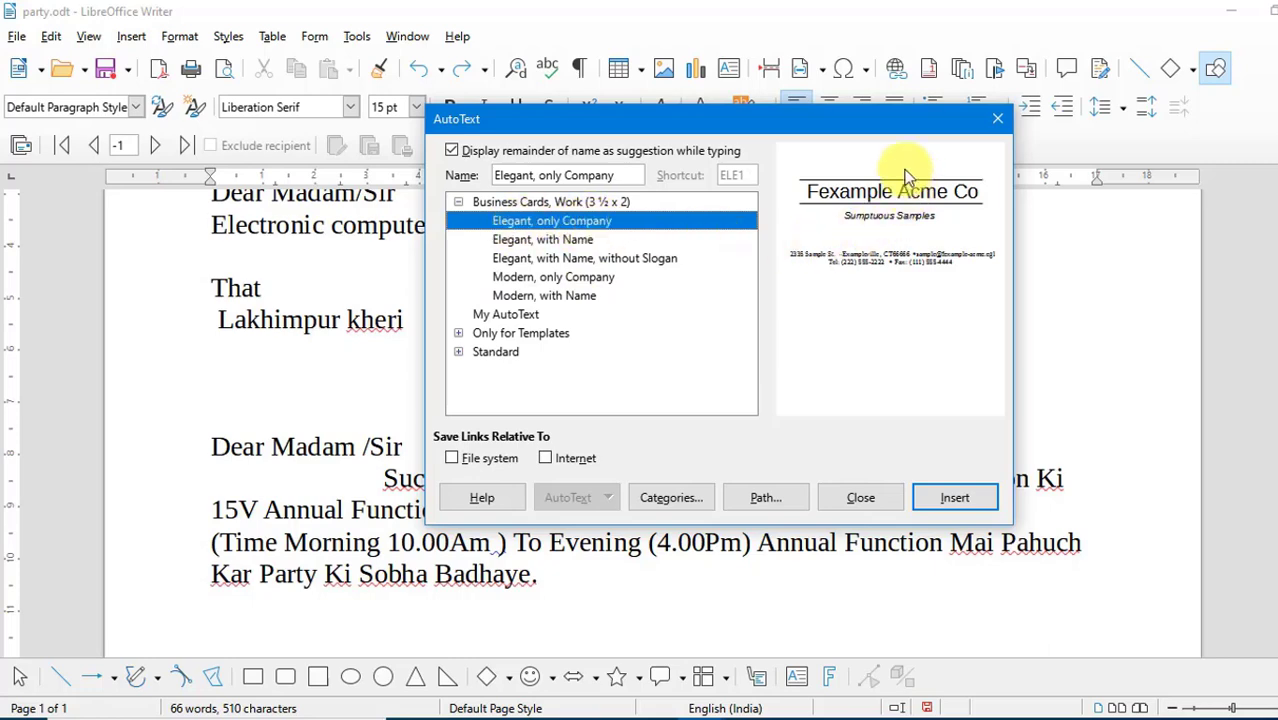
pyautogui.click(945, 503)
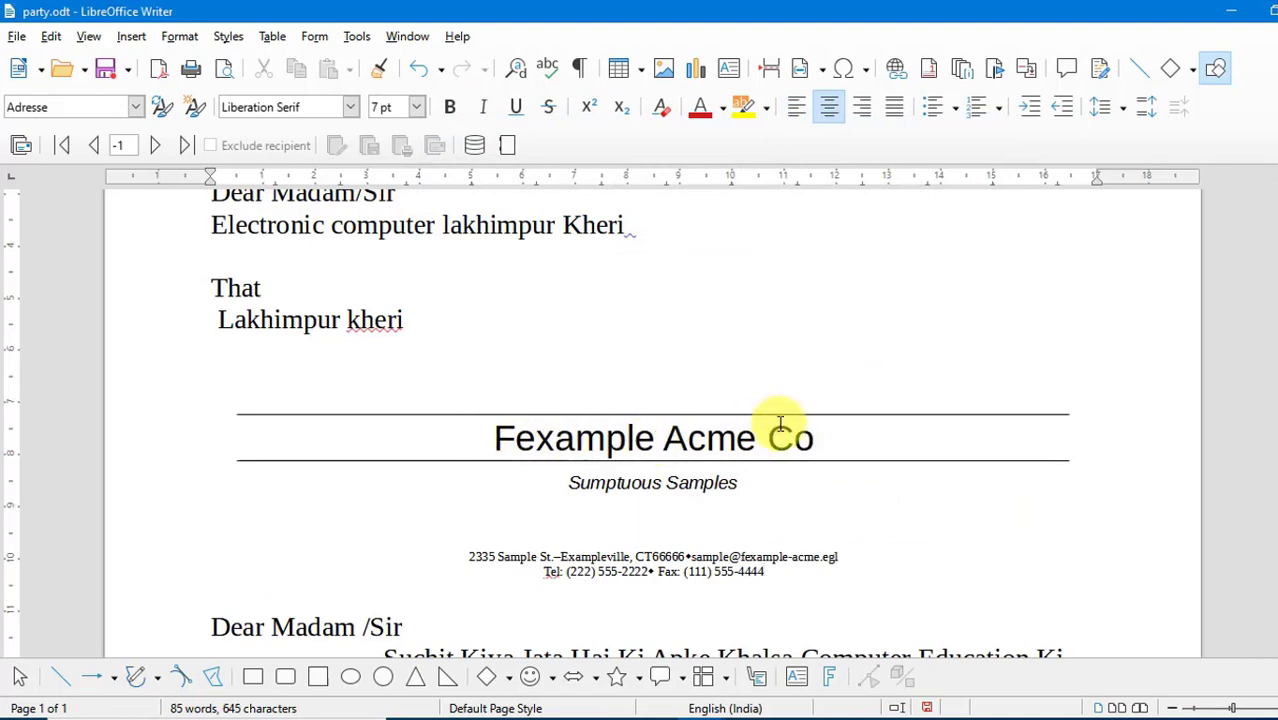
# - Undo the inserted business card and the preceding text entries between the two "Dear Madam" salutations
pyautogui.scroll(-3, 780, 425)
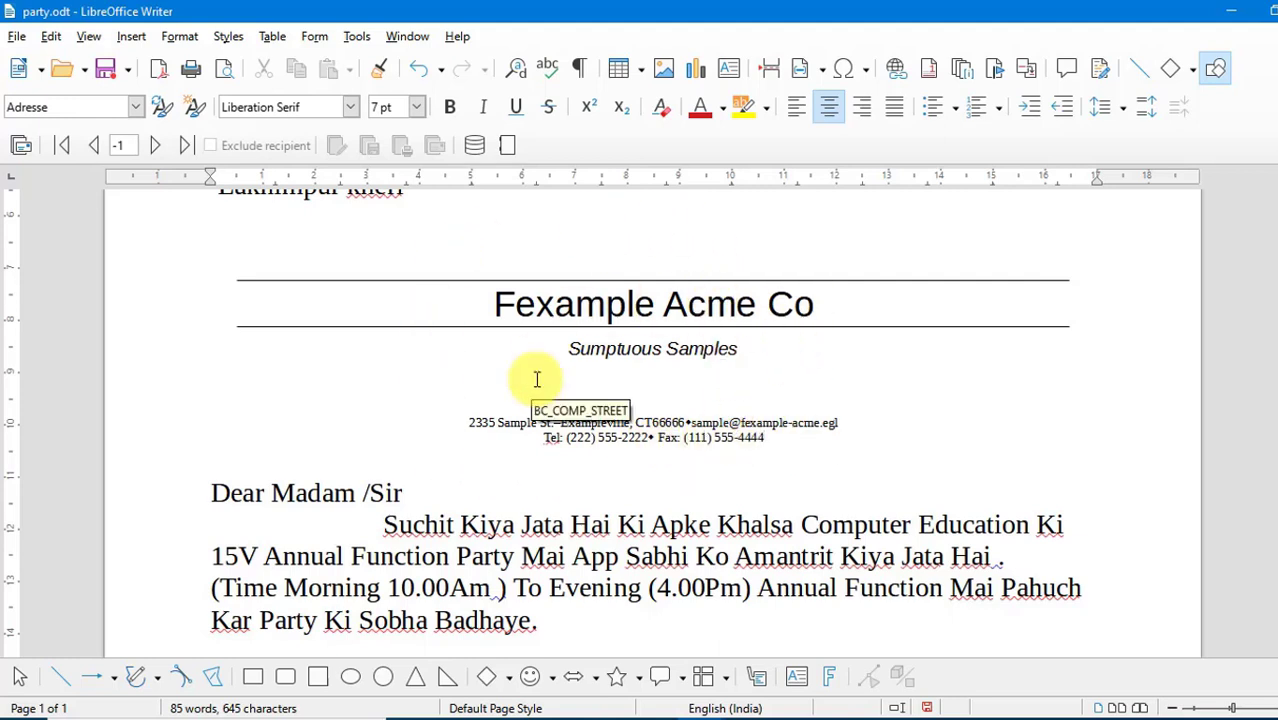
pyautogui.hotkey('ctrl', 'z')
pyautogui.click(418, 68)
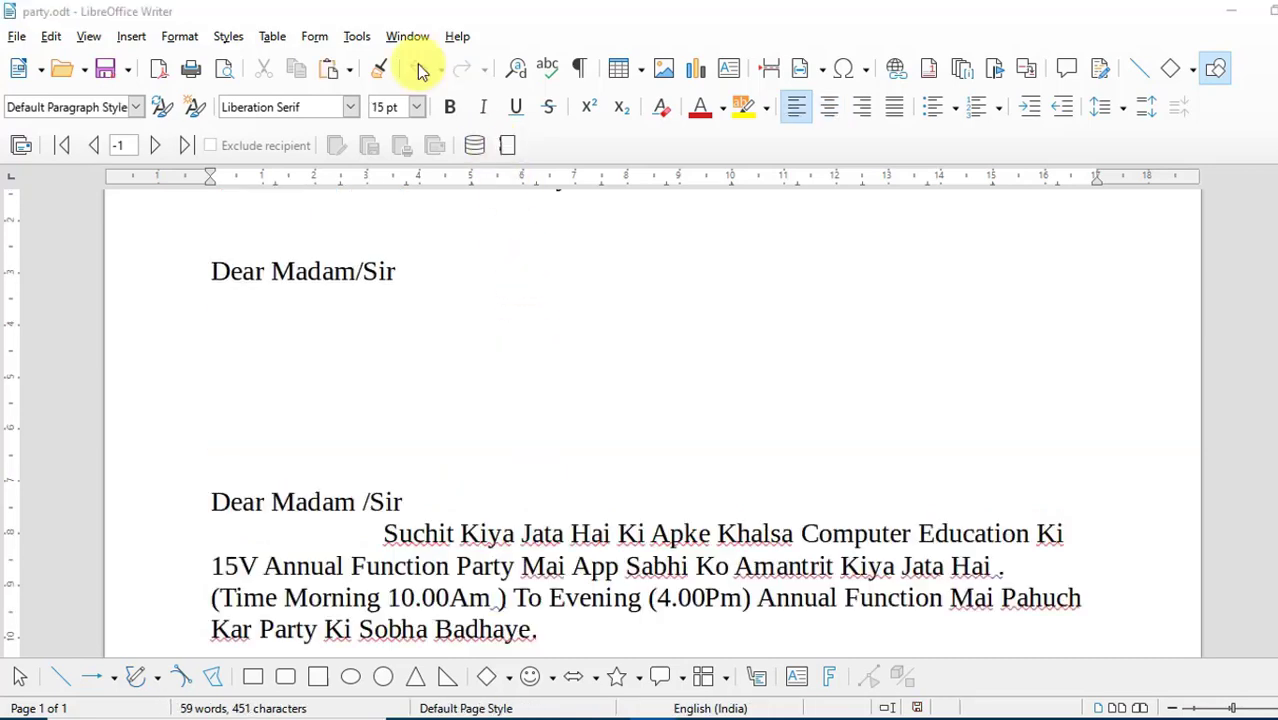
pyautogui.click(357, 36)
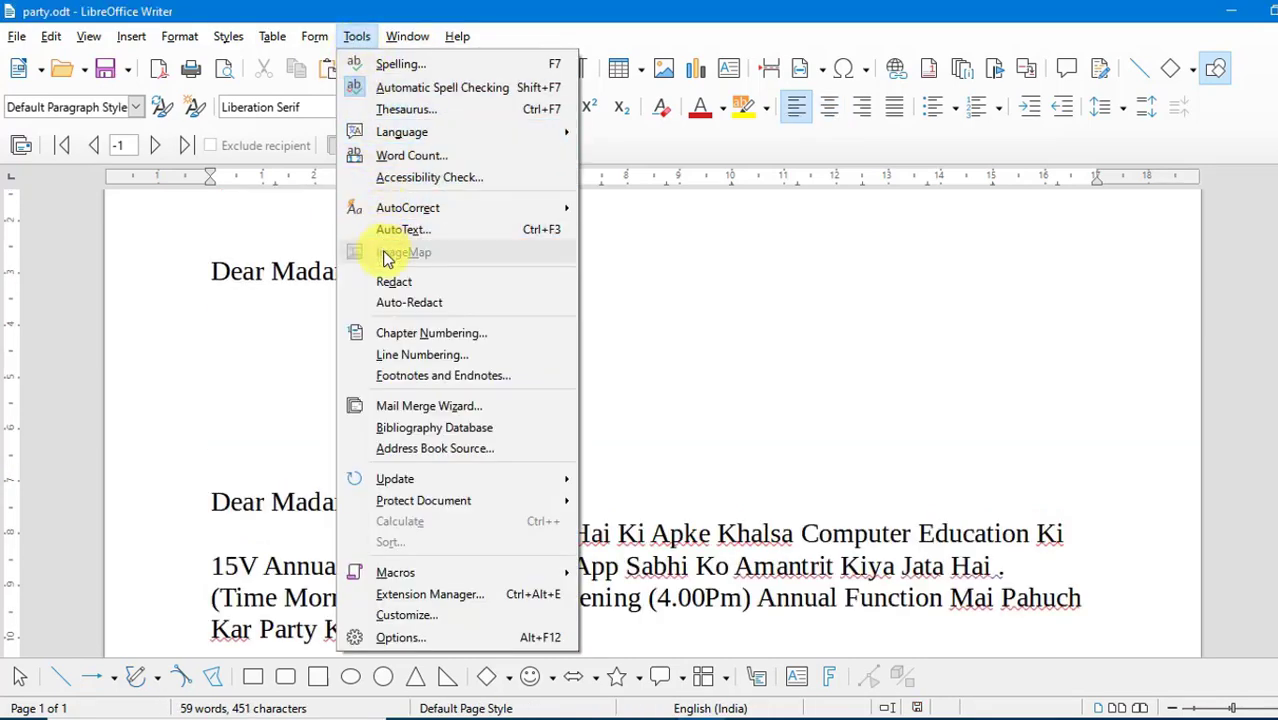
pyautogui.click(603, 280)
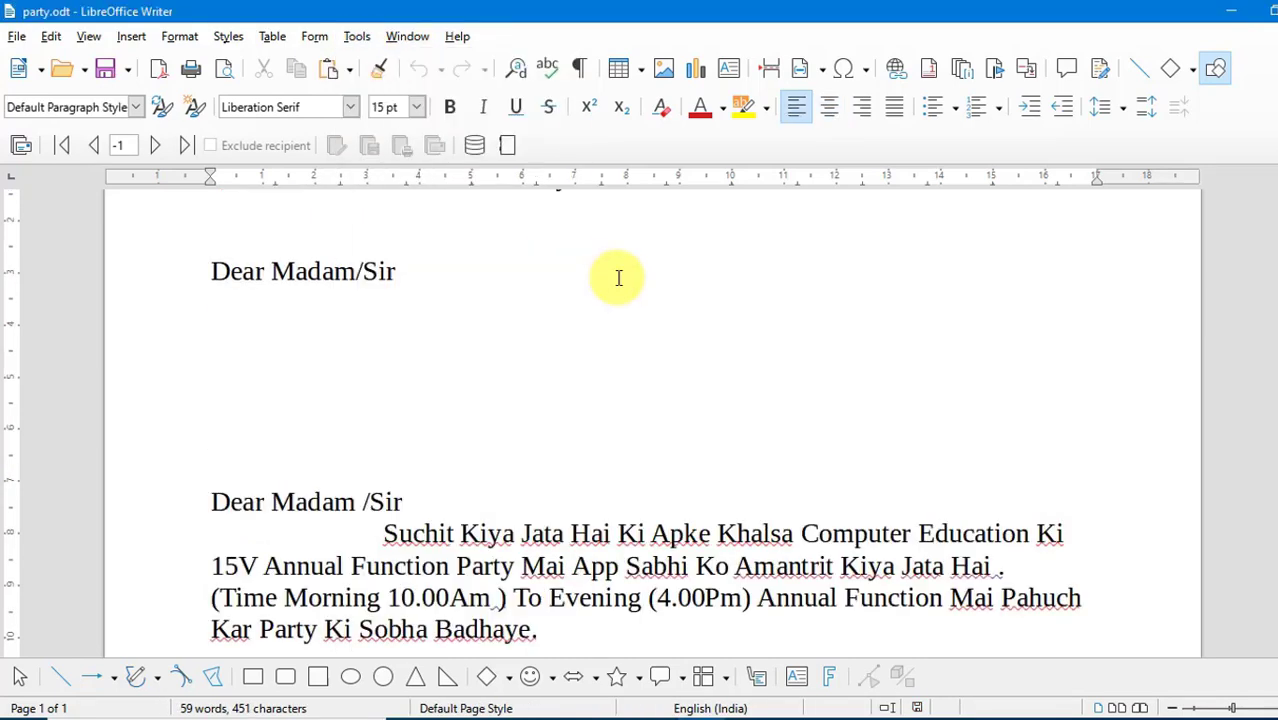
# - Create a new text document and insert the image "up" from the Desktop folder
pyautogui.hotkey('ctrl', 'n')
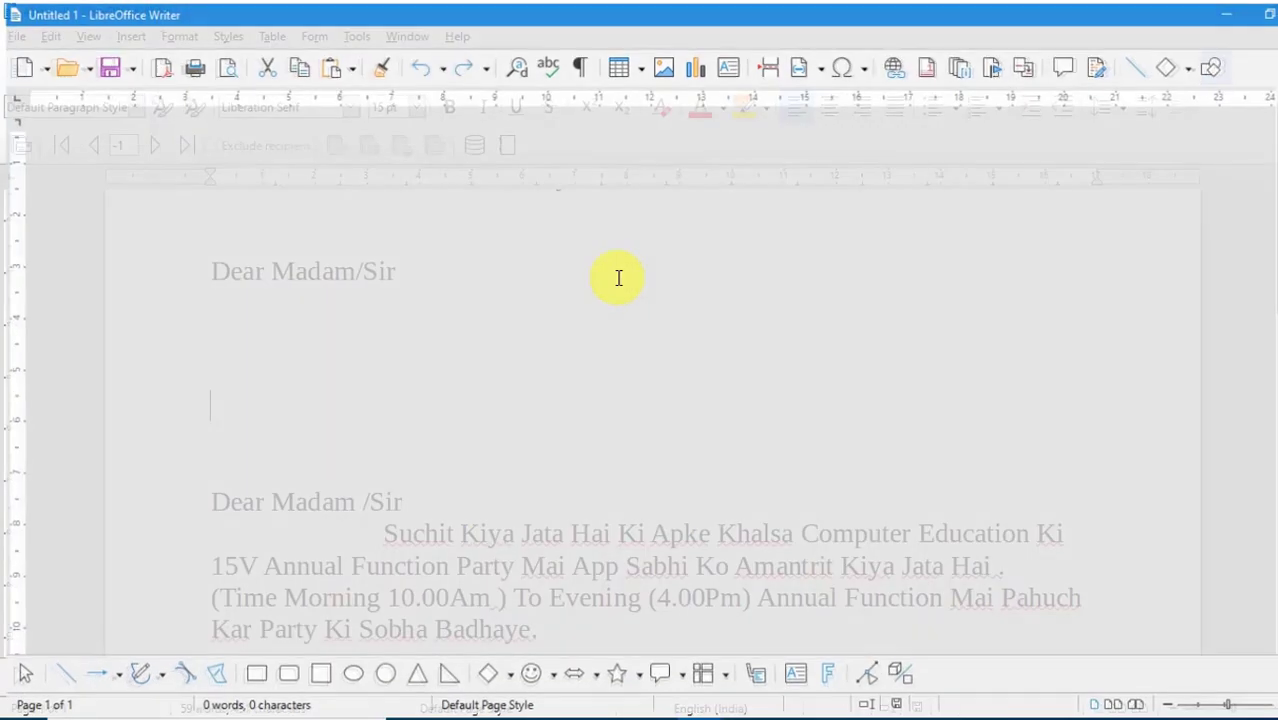
pyautogui.click(661, 75)
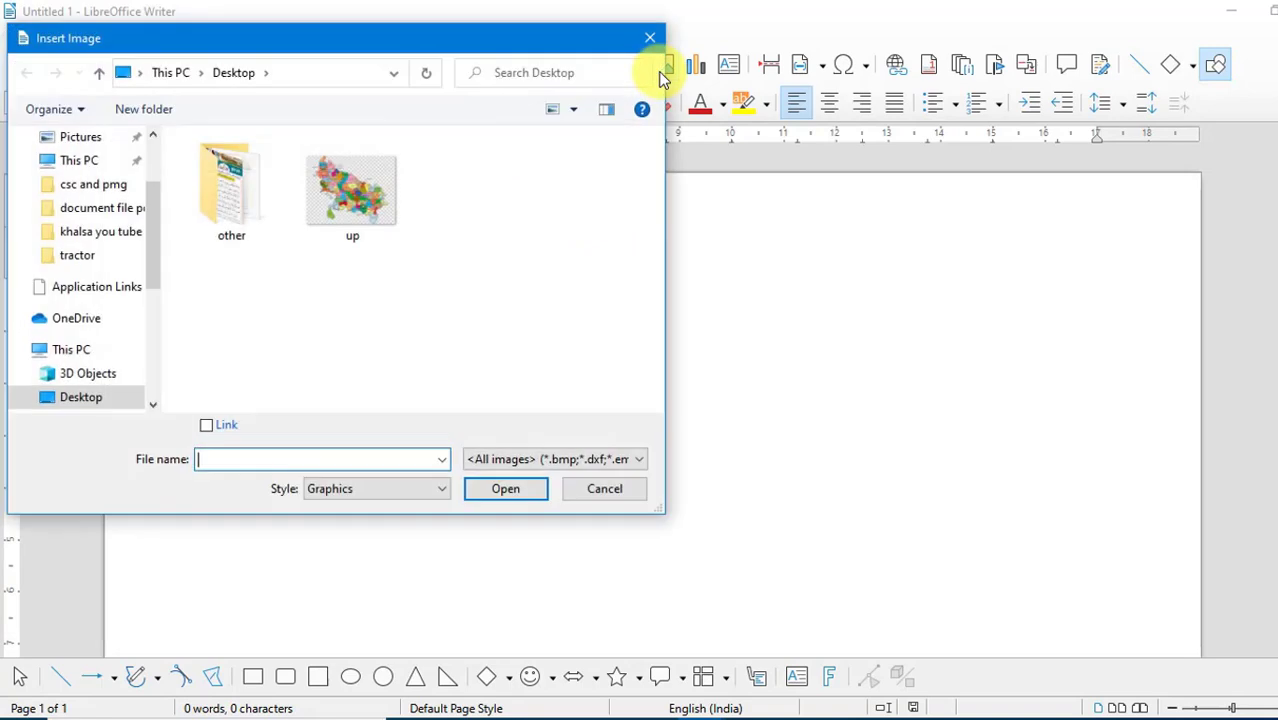
pyautogui.click(368, 208)
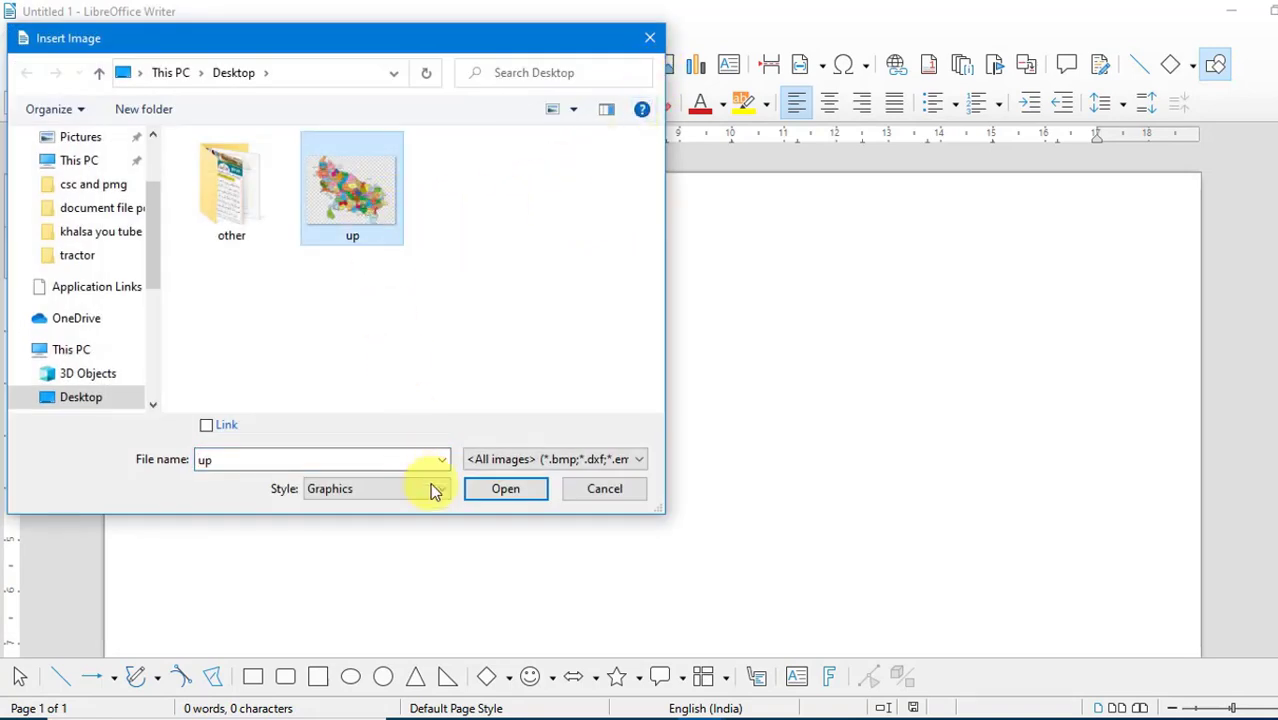
pyautogui.click(494, 493)
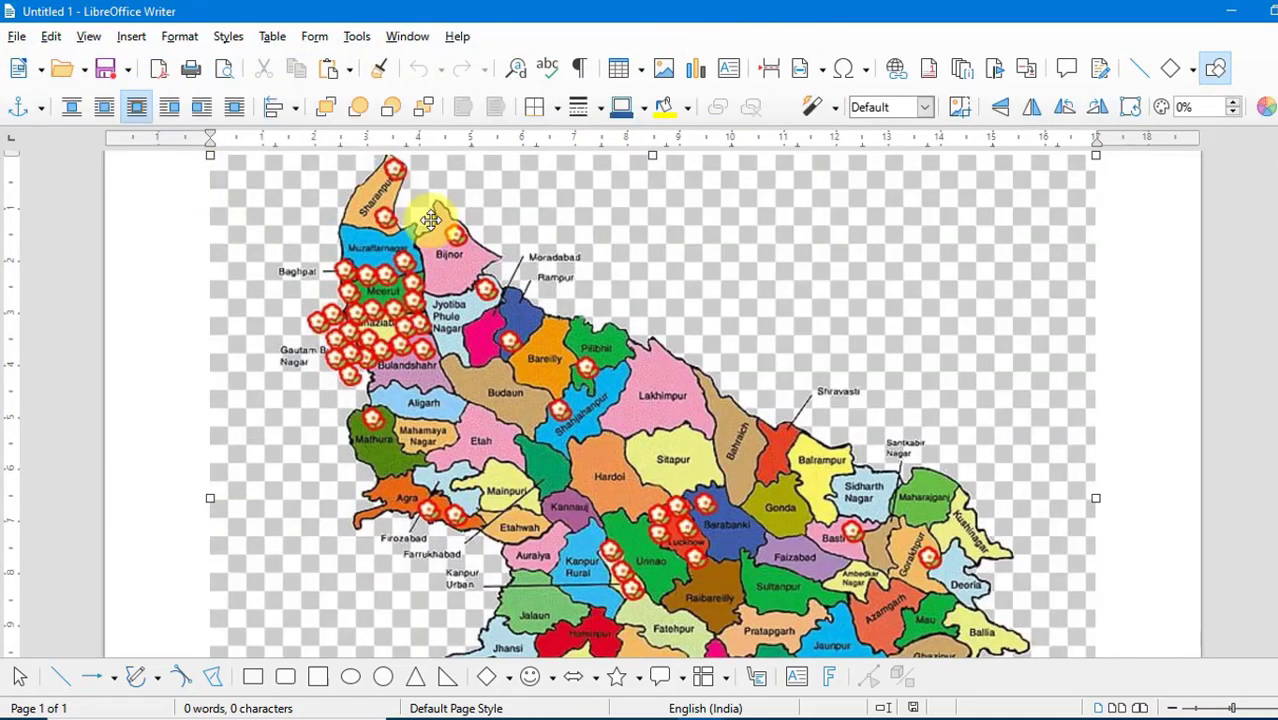
# - Open the ImageMap editor for the map image and draw an elliptical hotspot over the Lakhimpur district
pyautogui.click(358, 40)
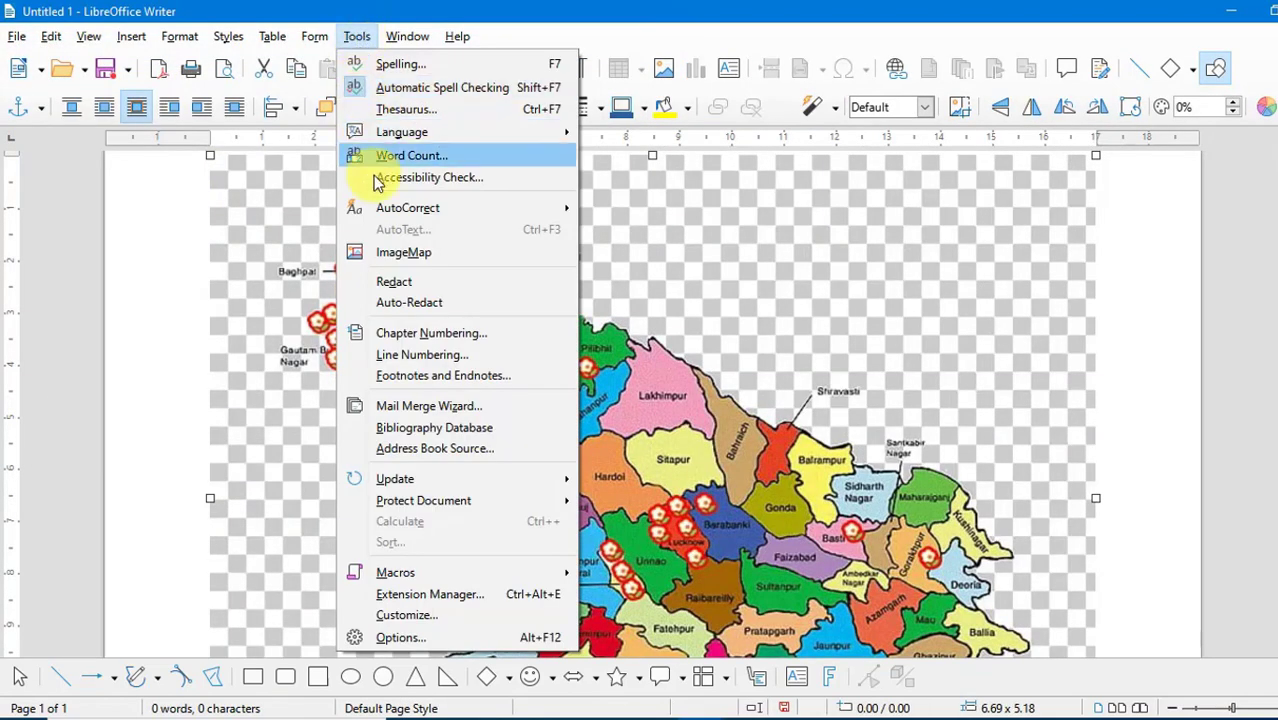
pyautogui.click(392, 254)
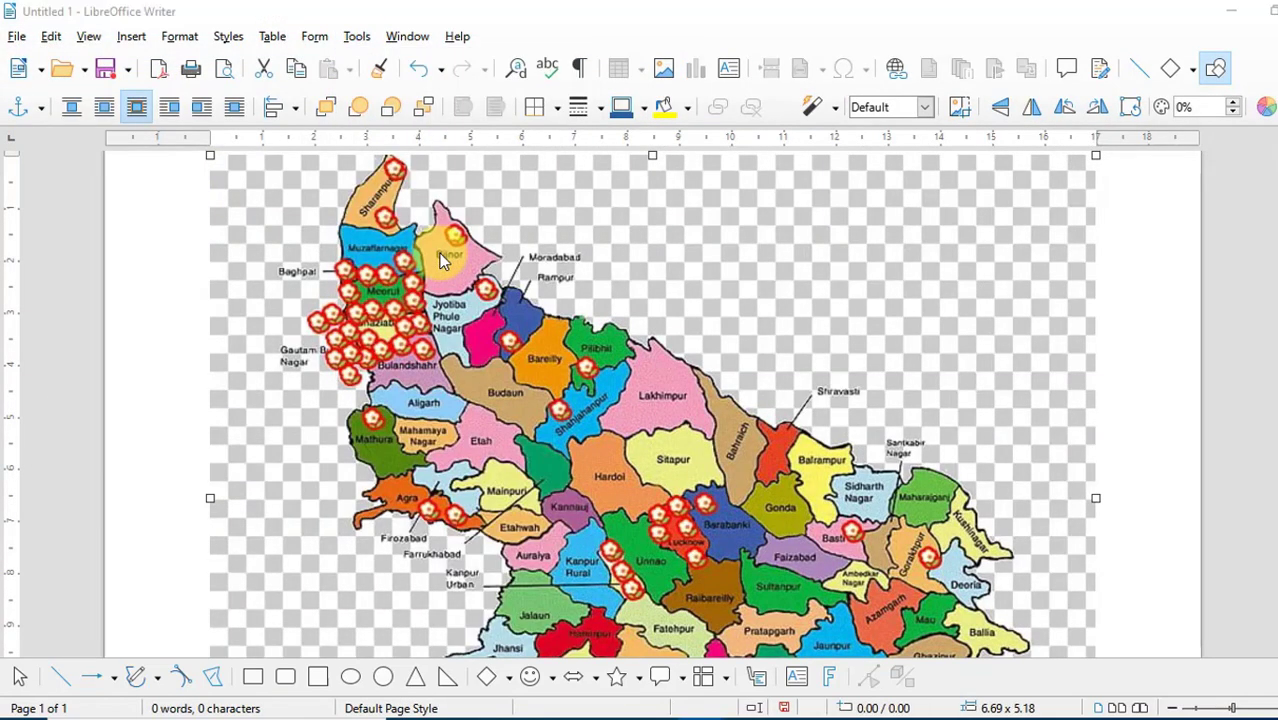
pyautogui.moveTo(686, 131); pyautogui.dragTo(810, 140)
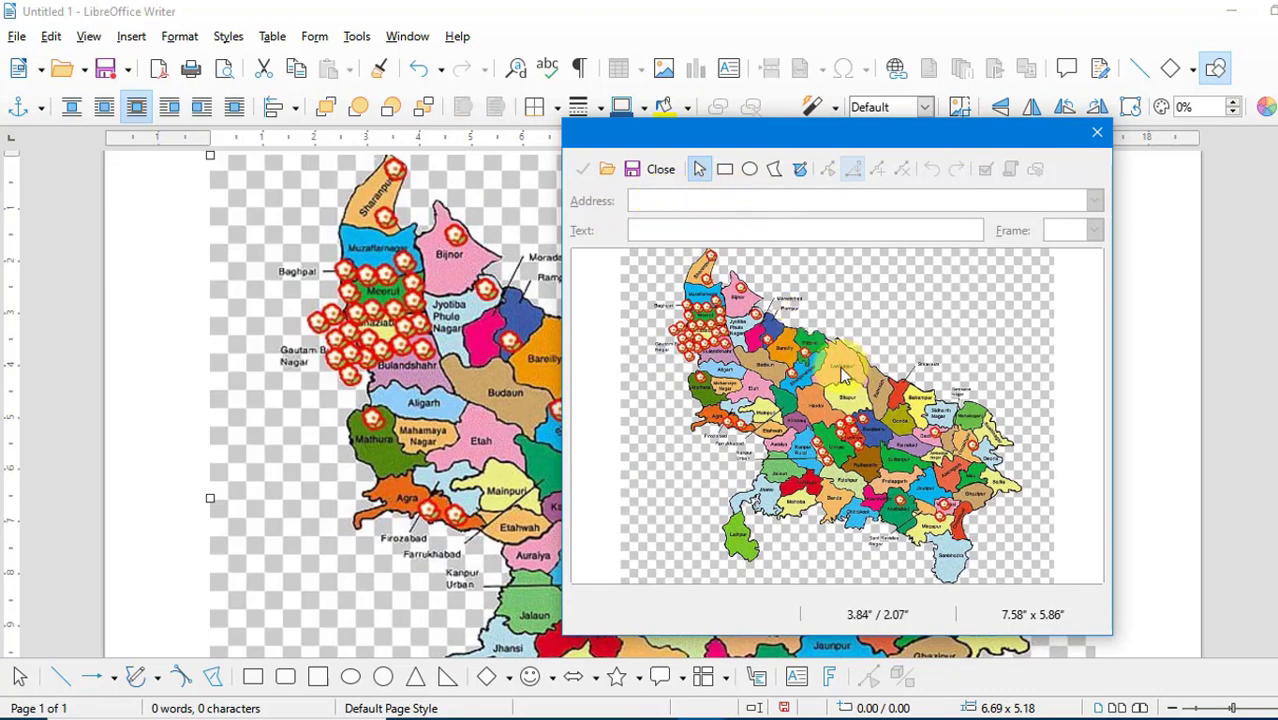
pyautogui.click(749, 172)
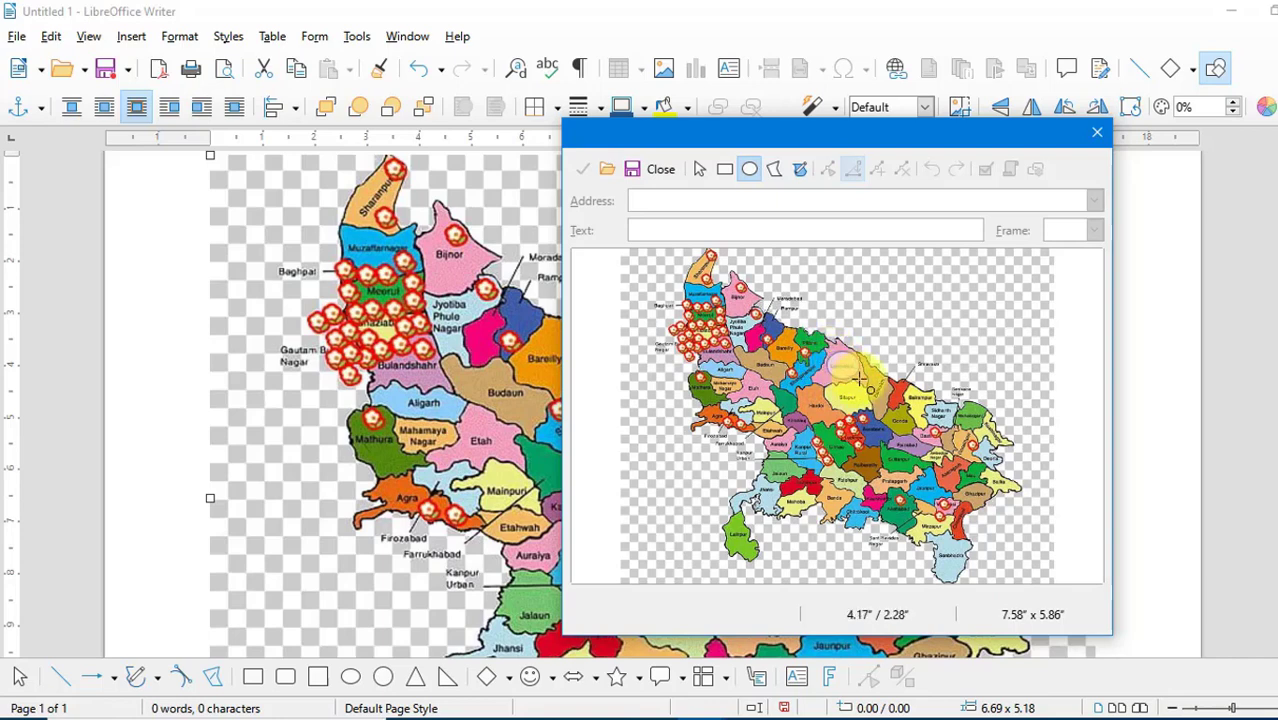
pyautogui.moveTo(861, 378); pyautogui.dragTo(824, 352)
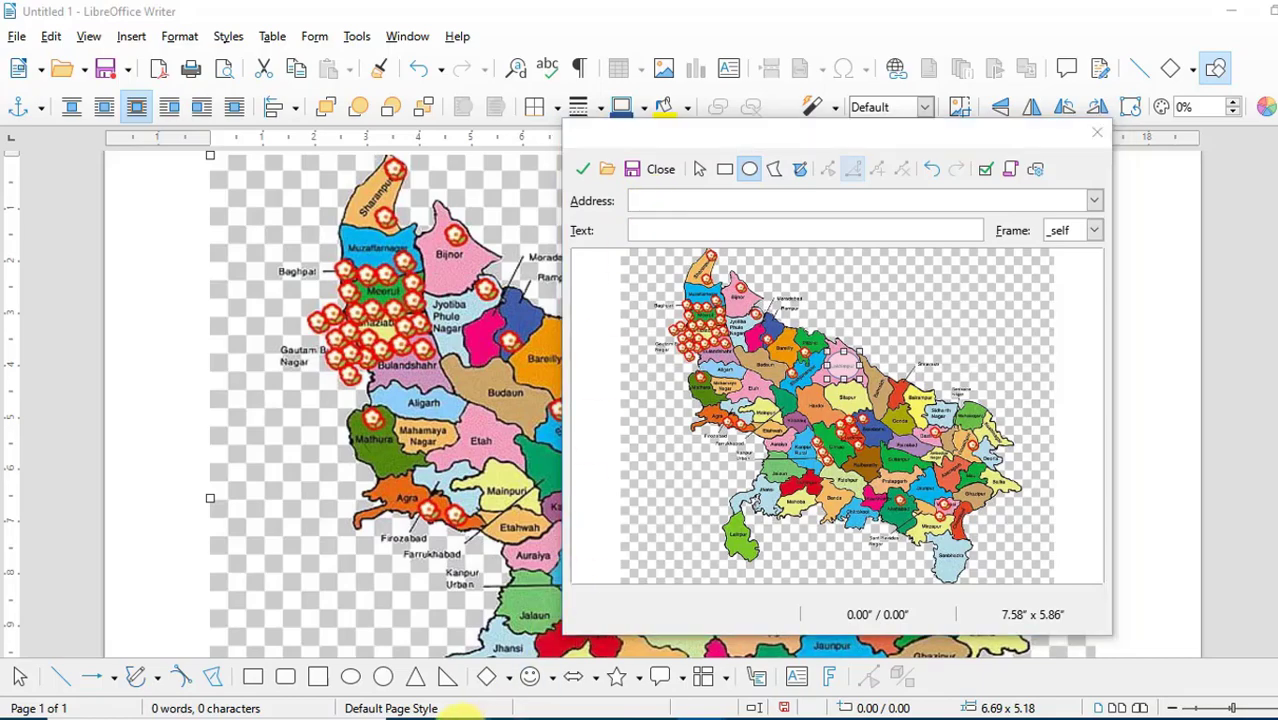
# - Switch to the Chrome browser and search the web for "wiki// lakhimpur kheri"
pyautogui.click(456, 714)
pyautogui.click(357, 50)
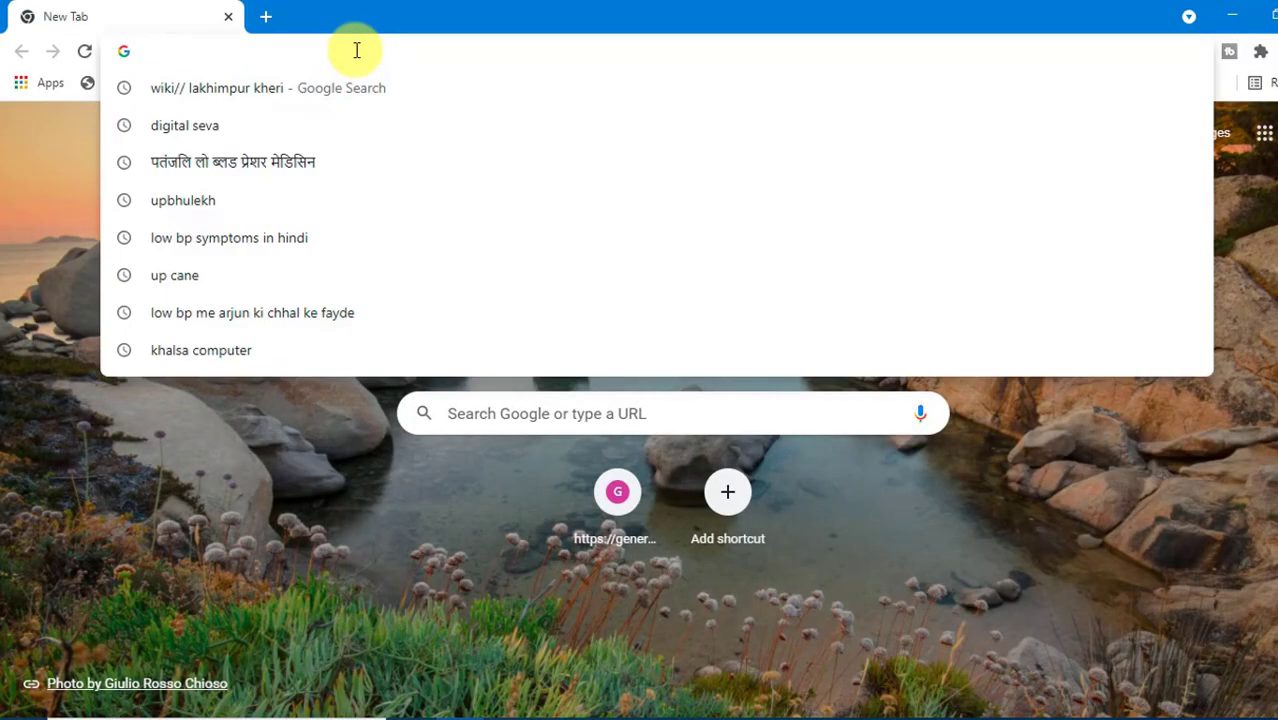
pyautogui.write('wiki// lakhimpur kheri')
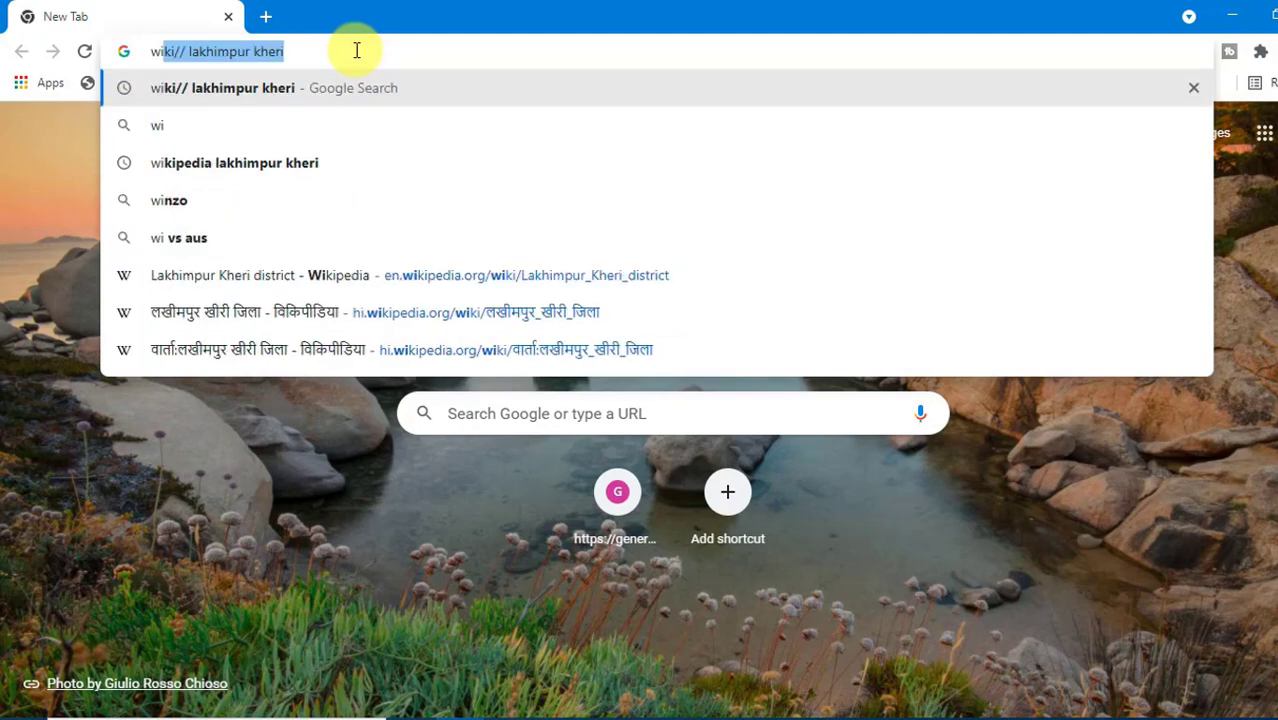
pyautogui.press('Right')
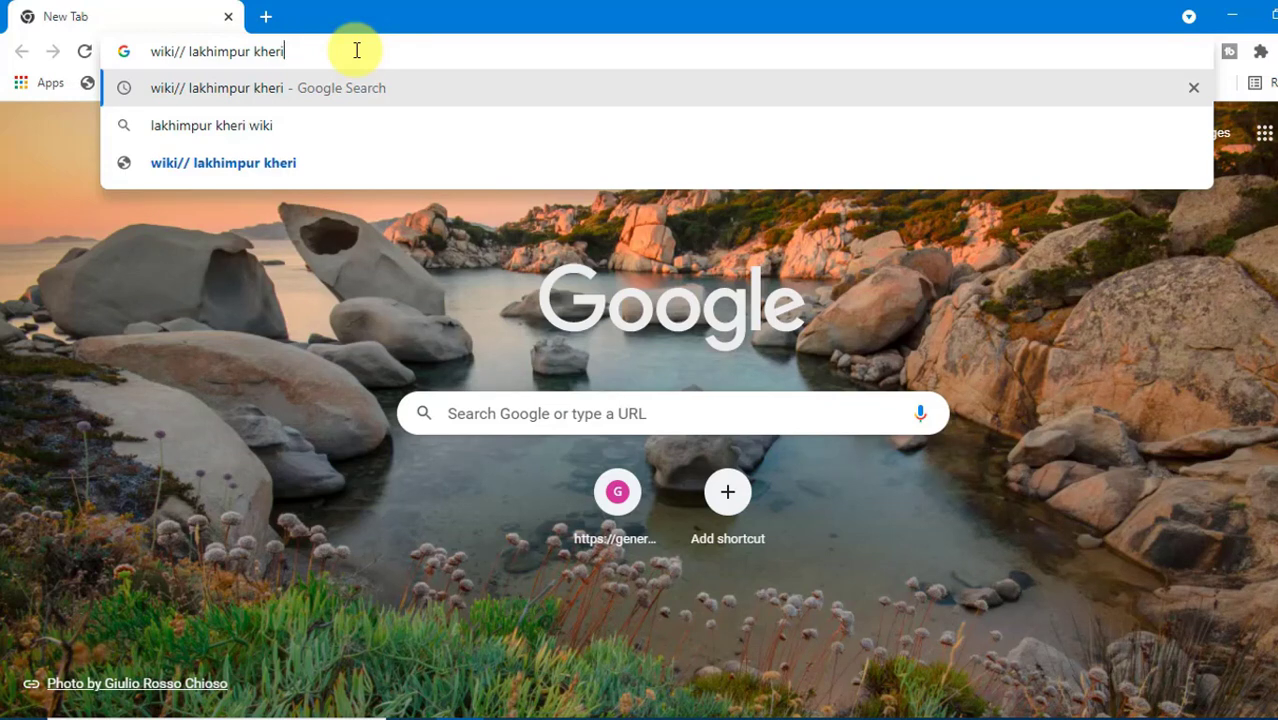
pyautogui.press('Return')
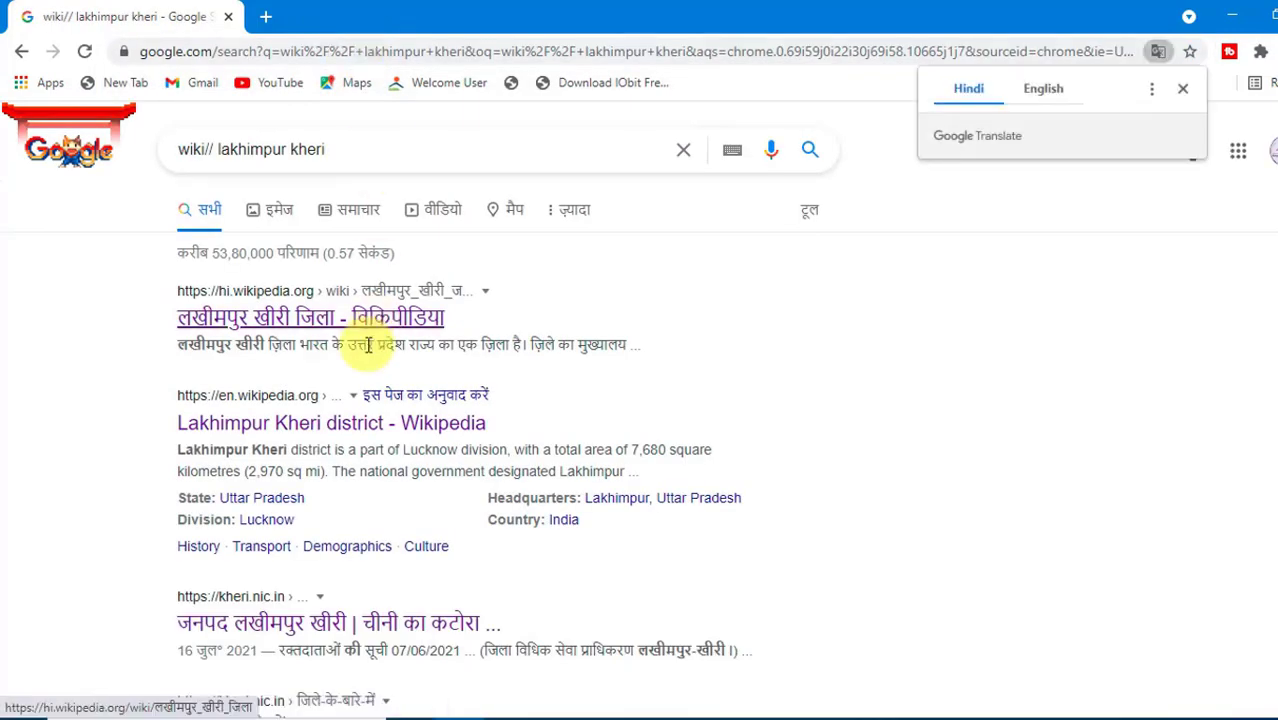
# - Open the kheri.nic.in search result about the district ("जिले के बारे में") and copy its web address
pyautogui.scroll(-3, 368, 344)
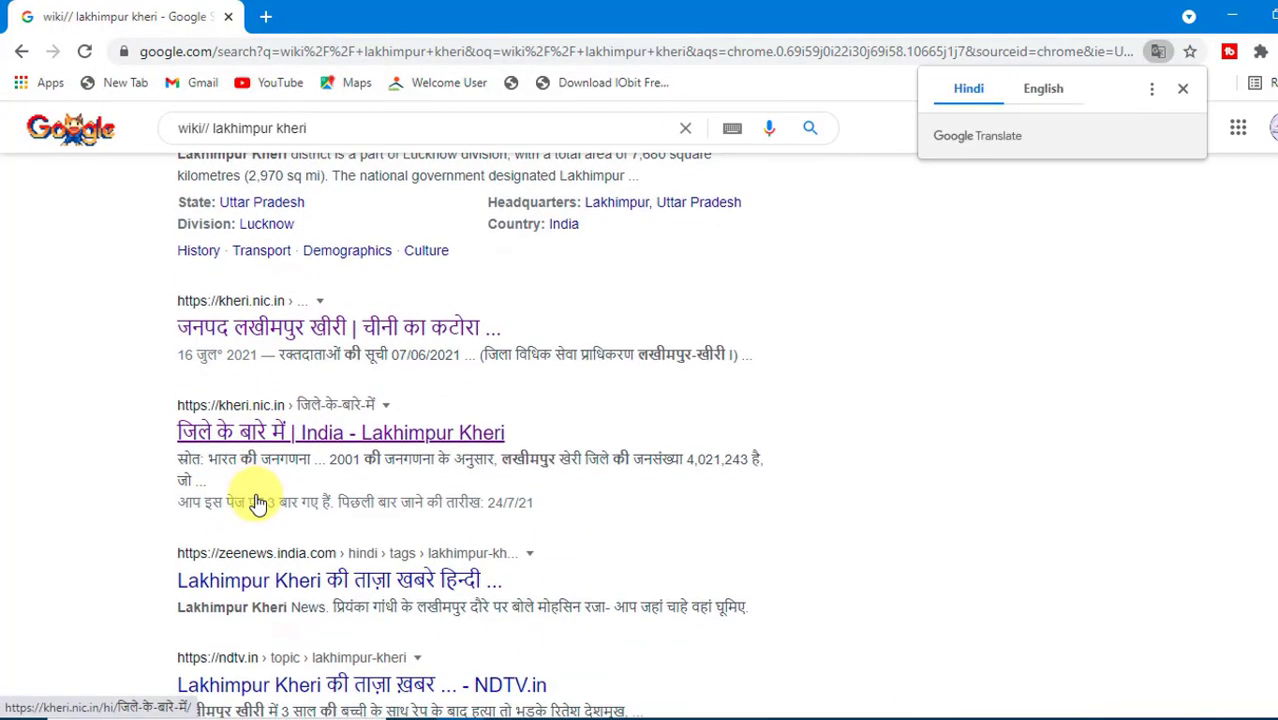
pyautogui.click(248, 444)
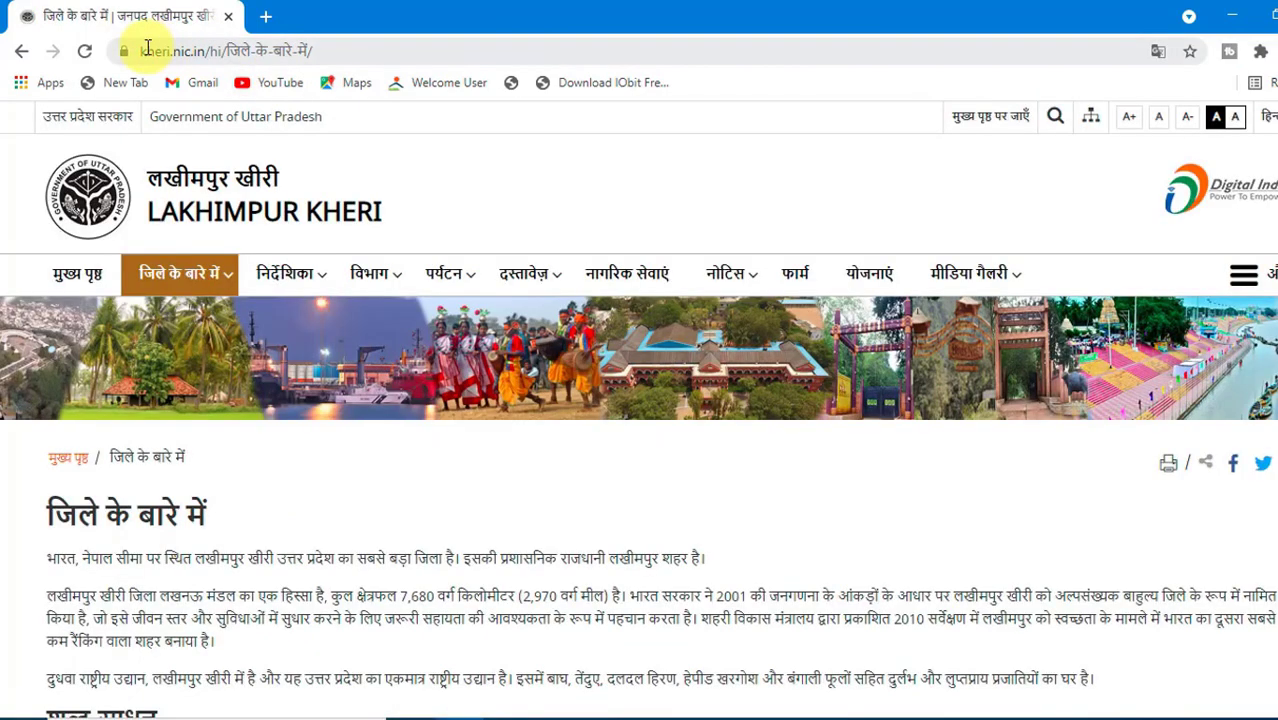
pyautogui.click(320, 50)
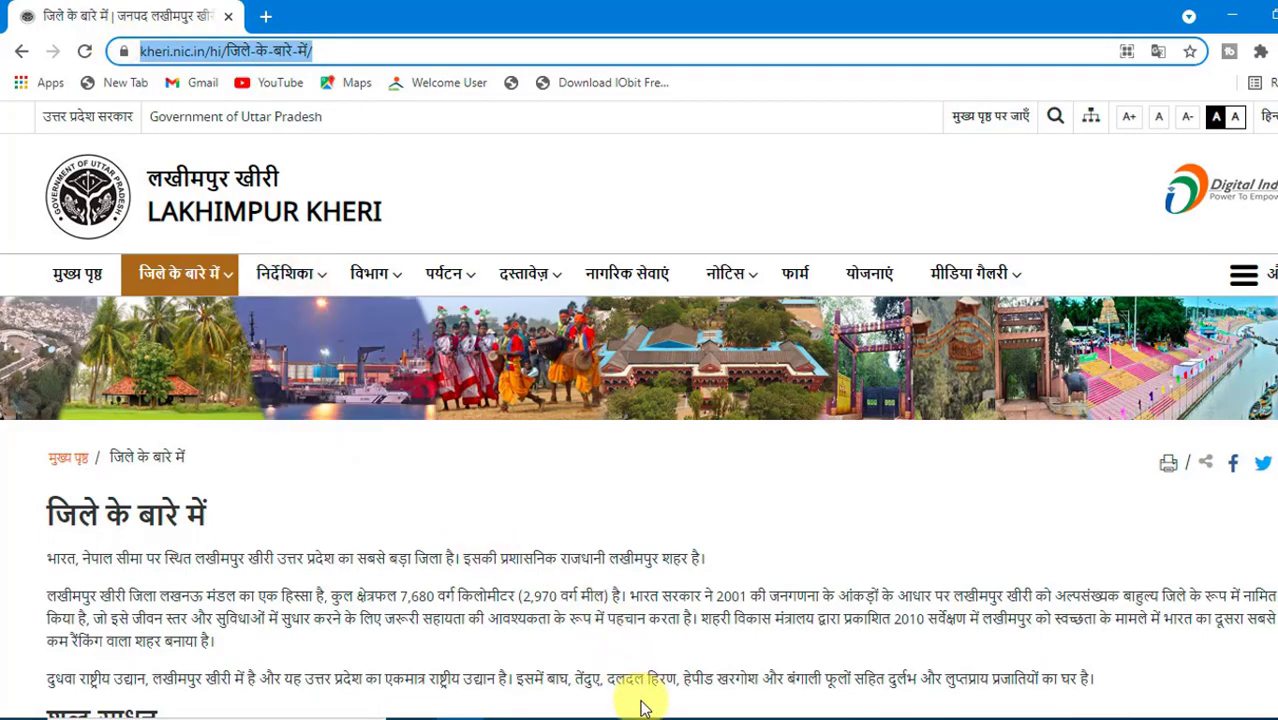
# - Switch back to the Untitled 1 document, paste kheri.nic.in/hi/जिले-के-बारे-में/ as the hotspot's address, set its frame to _blank and apply
pyautogui.click(688, 714)
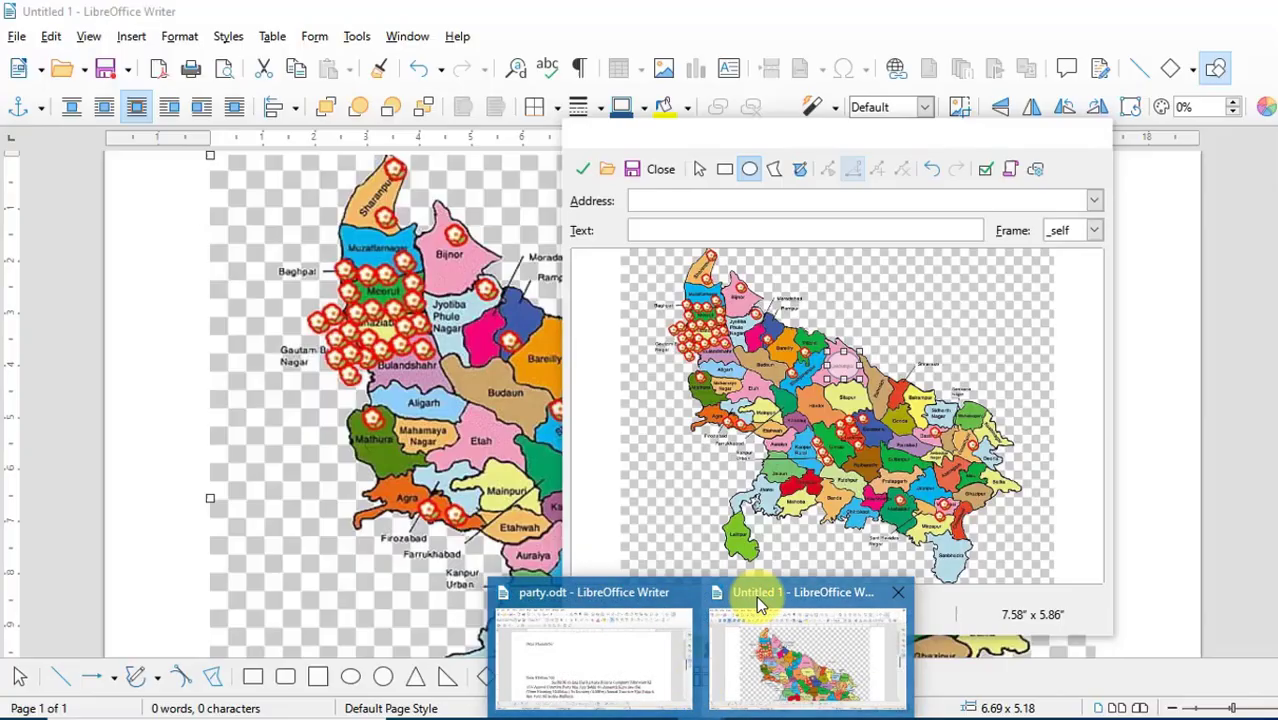
pyautogui.click(756, 596)
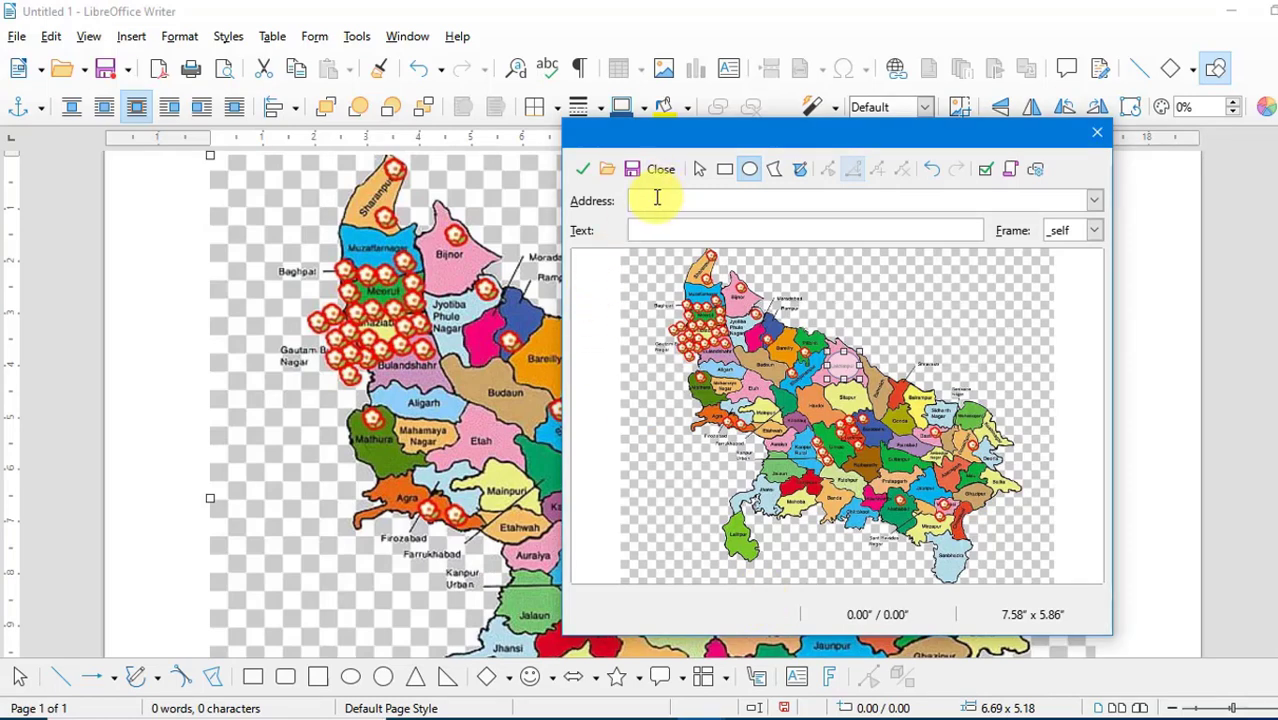
pyautogui.hotkey('ctrl', 'v')
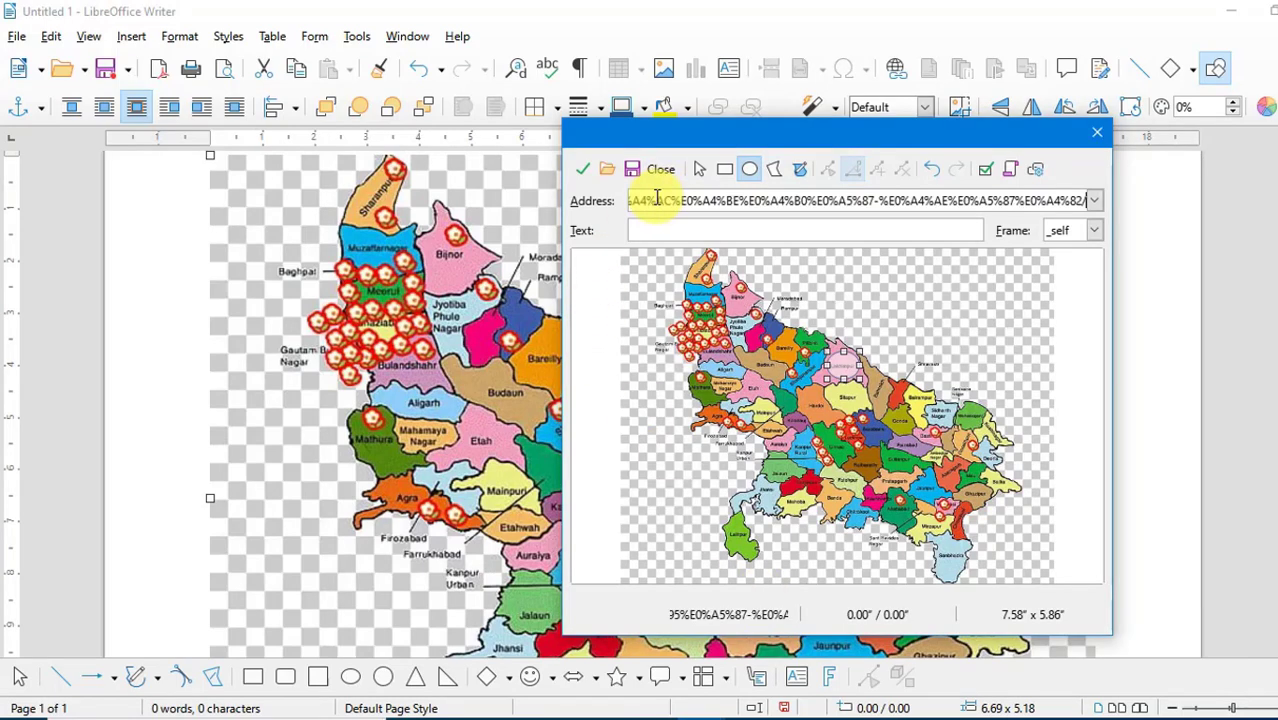
pyautogui.click(1096, 232)
pyautogui.click(1064, 300)
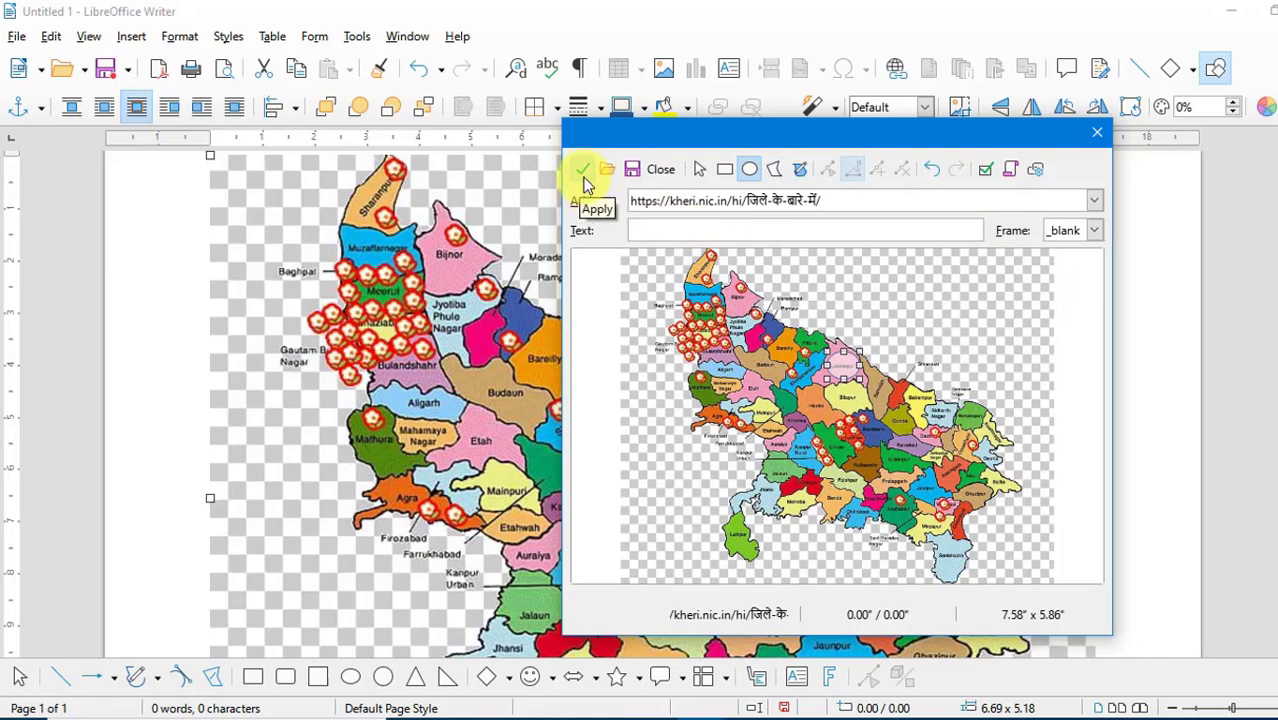
# - Save the image map as a MAP - CERN file named up in the Documents folder and close the ImageMap editor
pyautogui.click(642, 175)
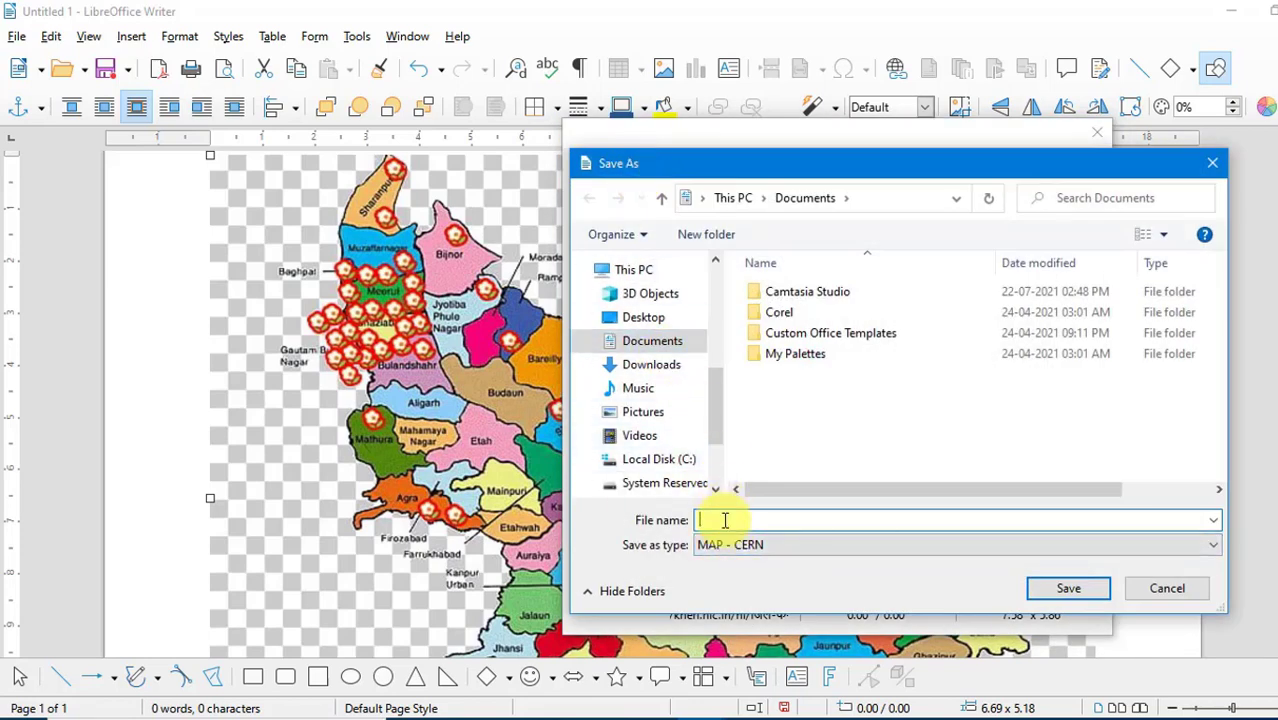
pyautogui.write('up')
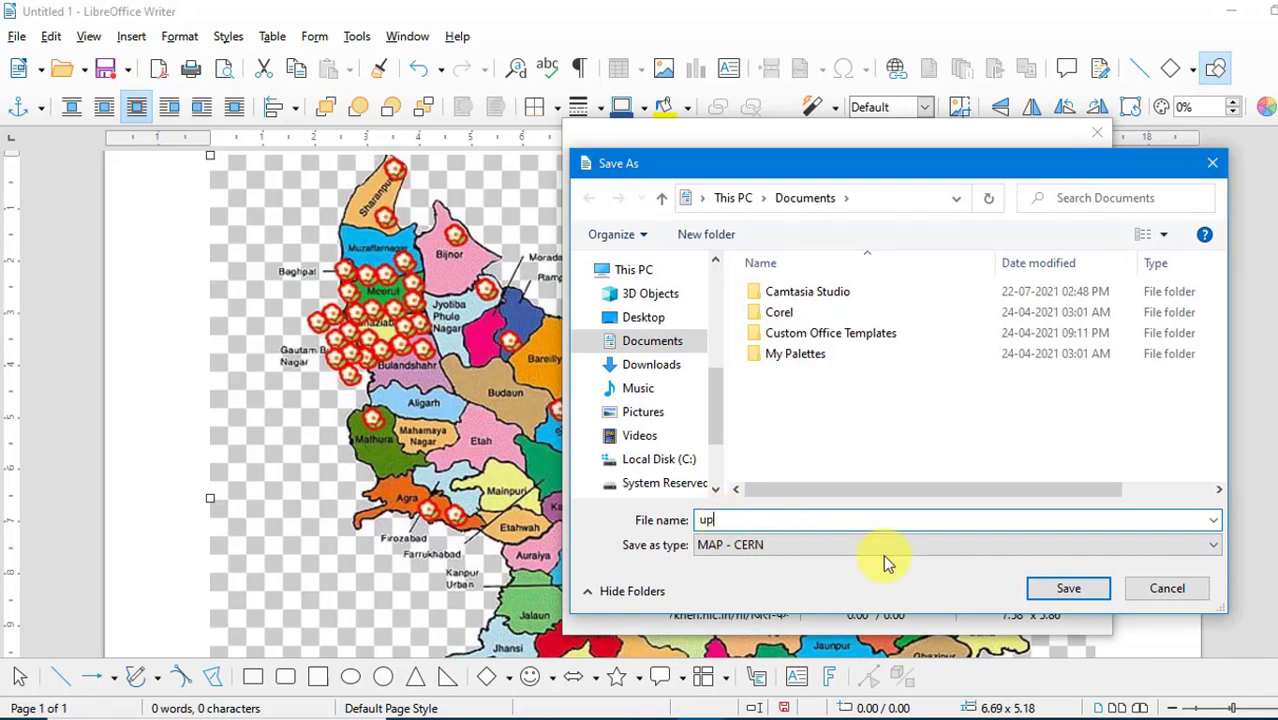
pyautogui.click(1058, 588)
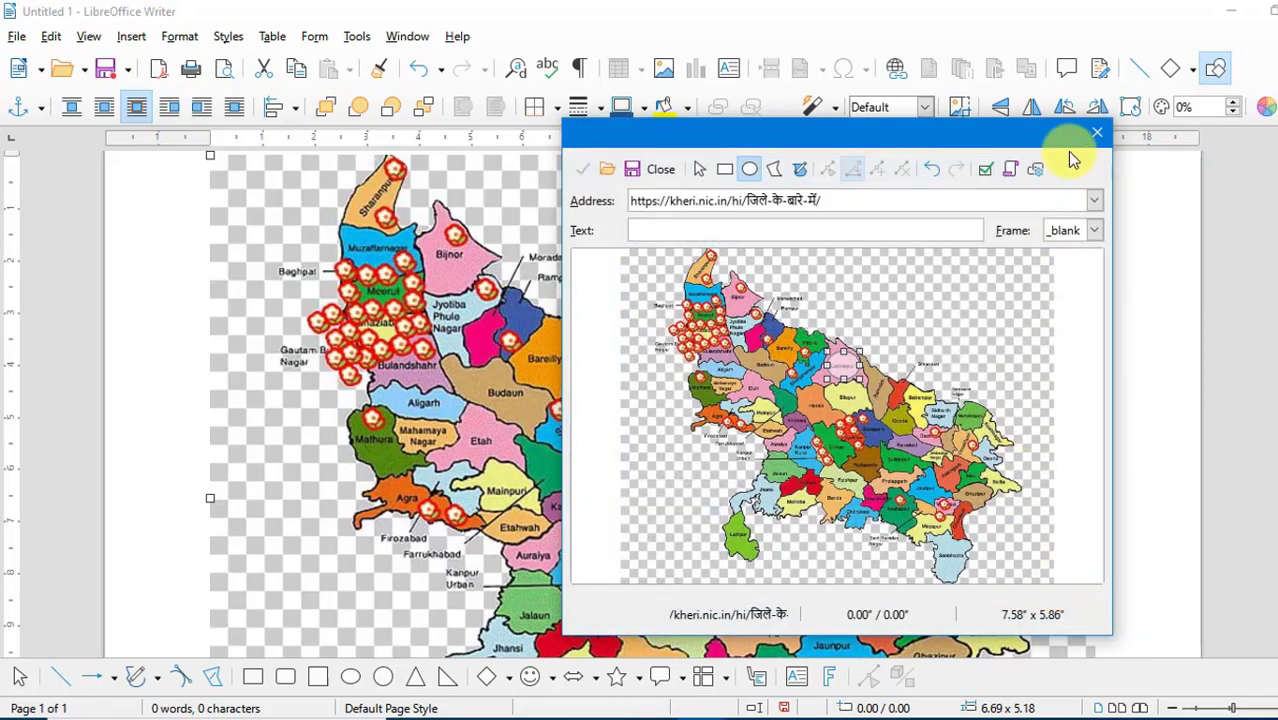
pyautogui.click(1098, 133)
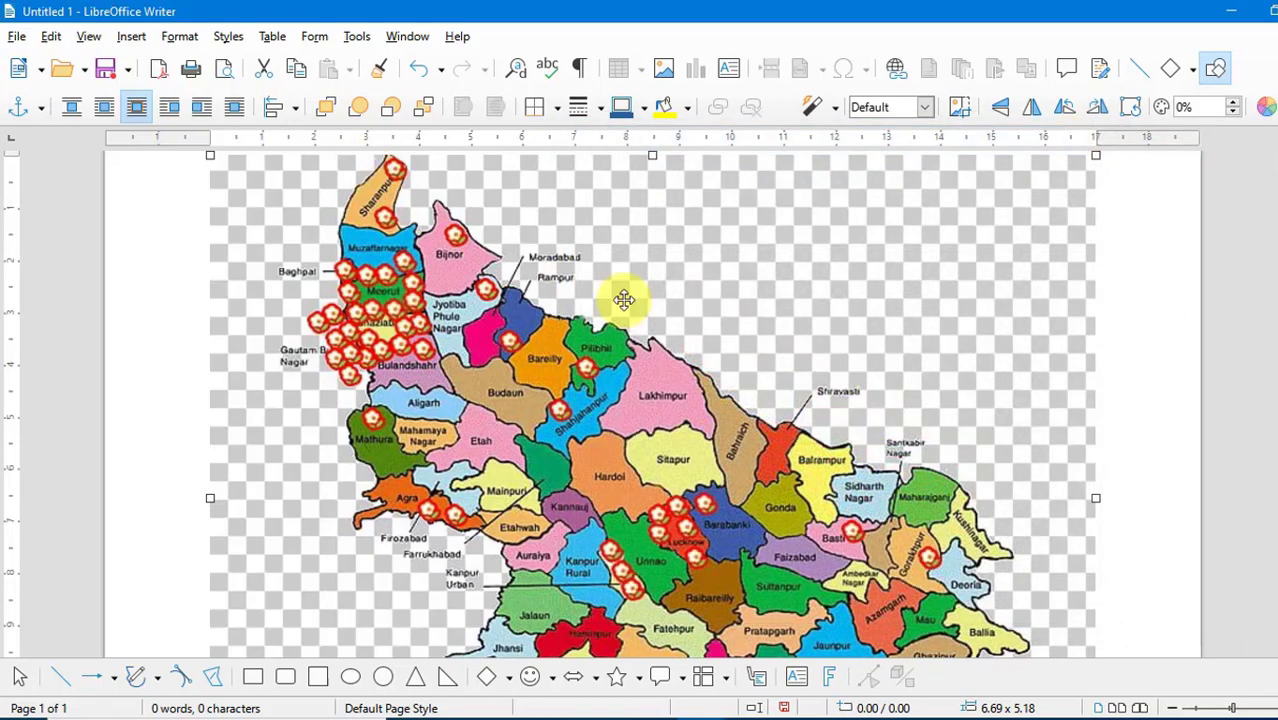
# - Save the document to the Desktop as Up Map in HTML Document (Writer) format, keeping that format
pyautogui.click(16, 36)
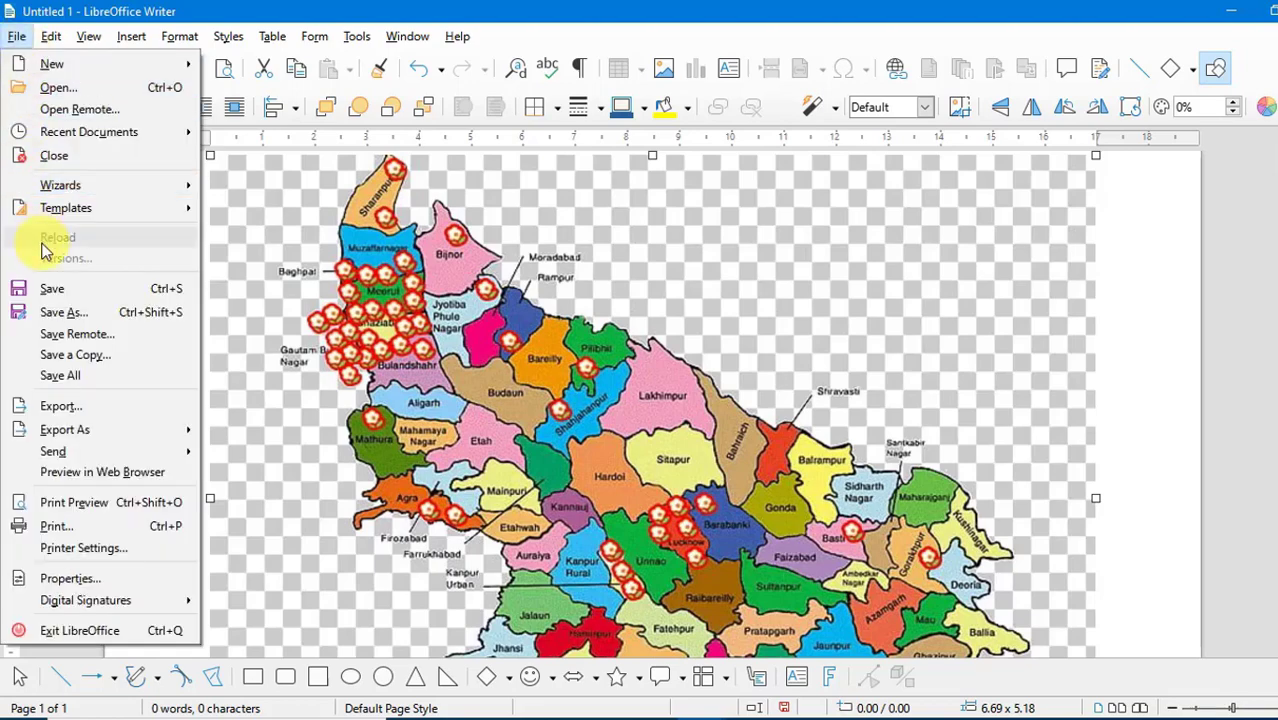
pyautogui.click(45, 288)
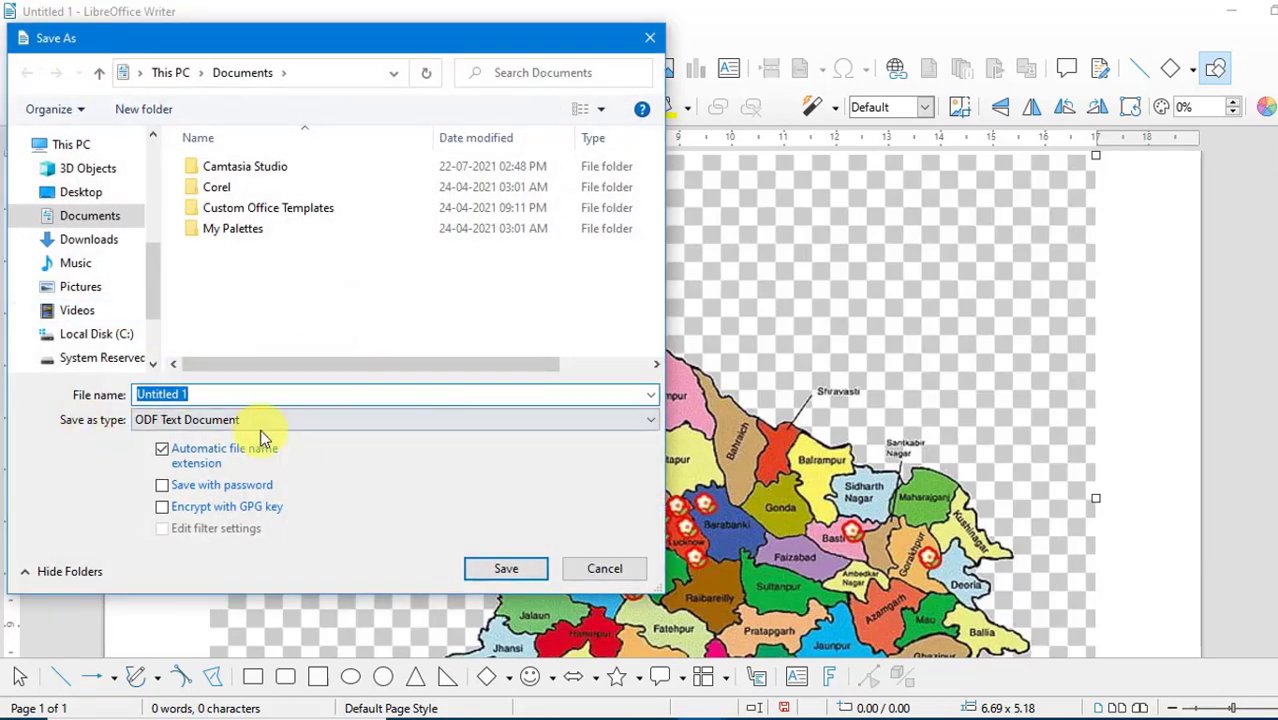
pyautogui.click(396, 424)
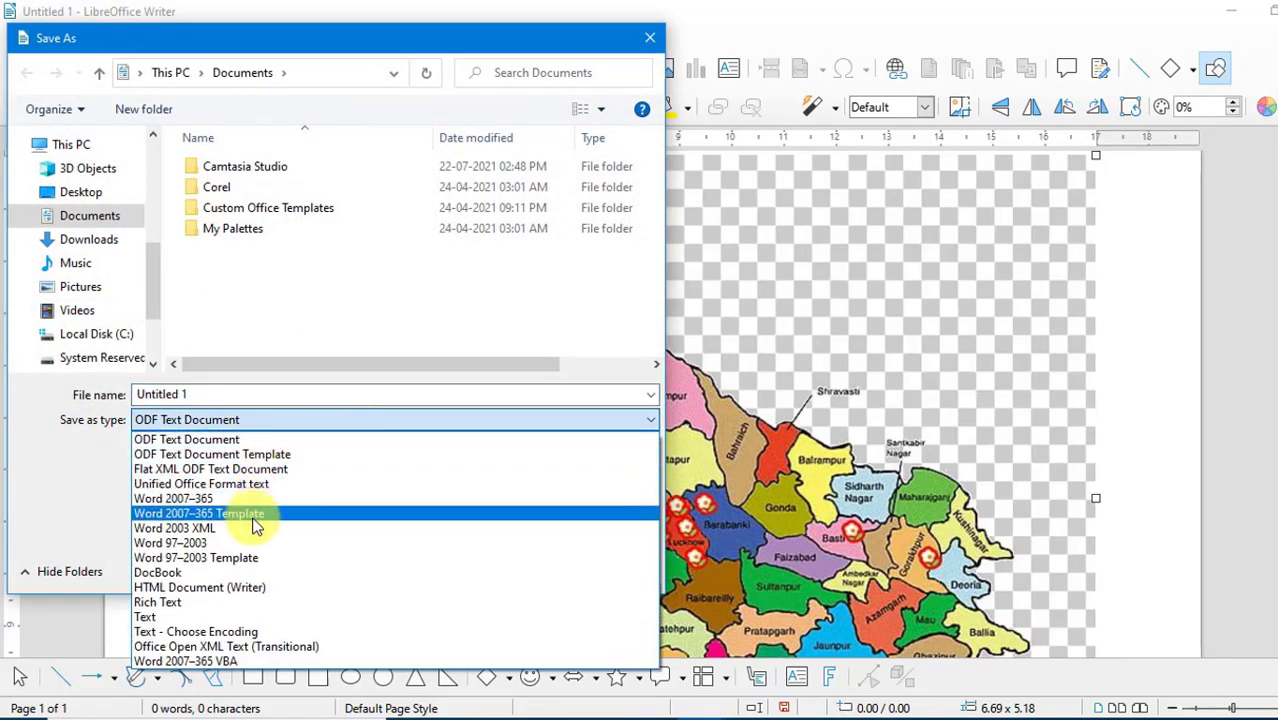
pyautogui.click(175, 589)
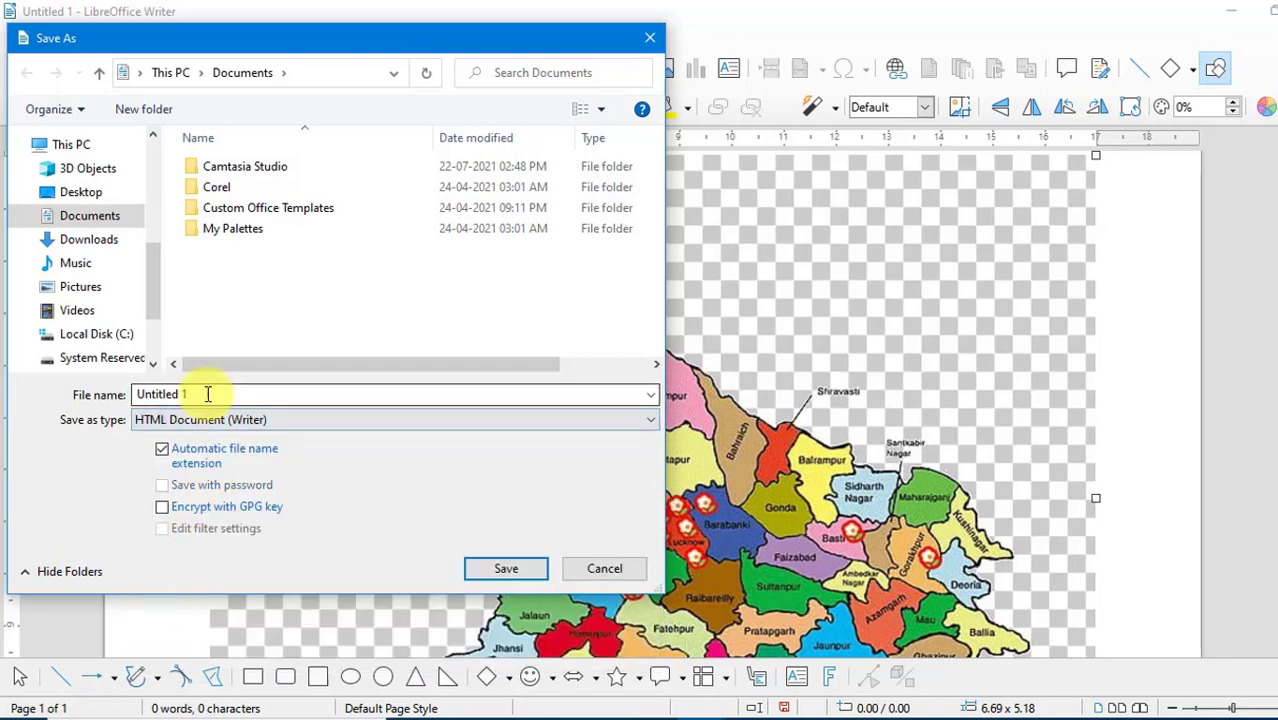
pyautogui.click(208, 394)
pyautogui.click(88, 190)
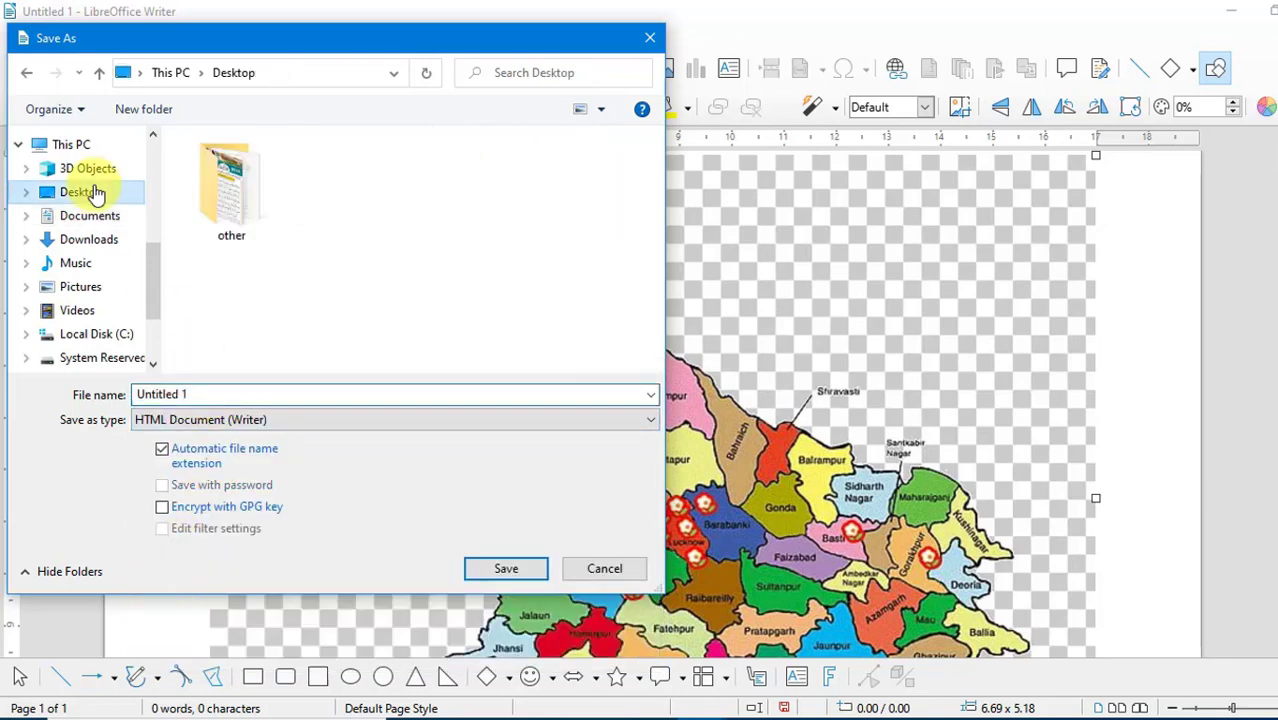
pyautogui.click(200, 395)
pyautogui.click(200, 395)
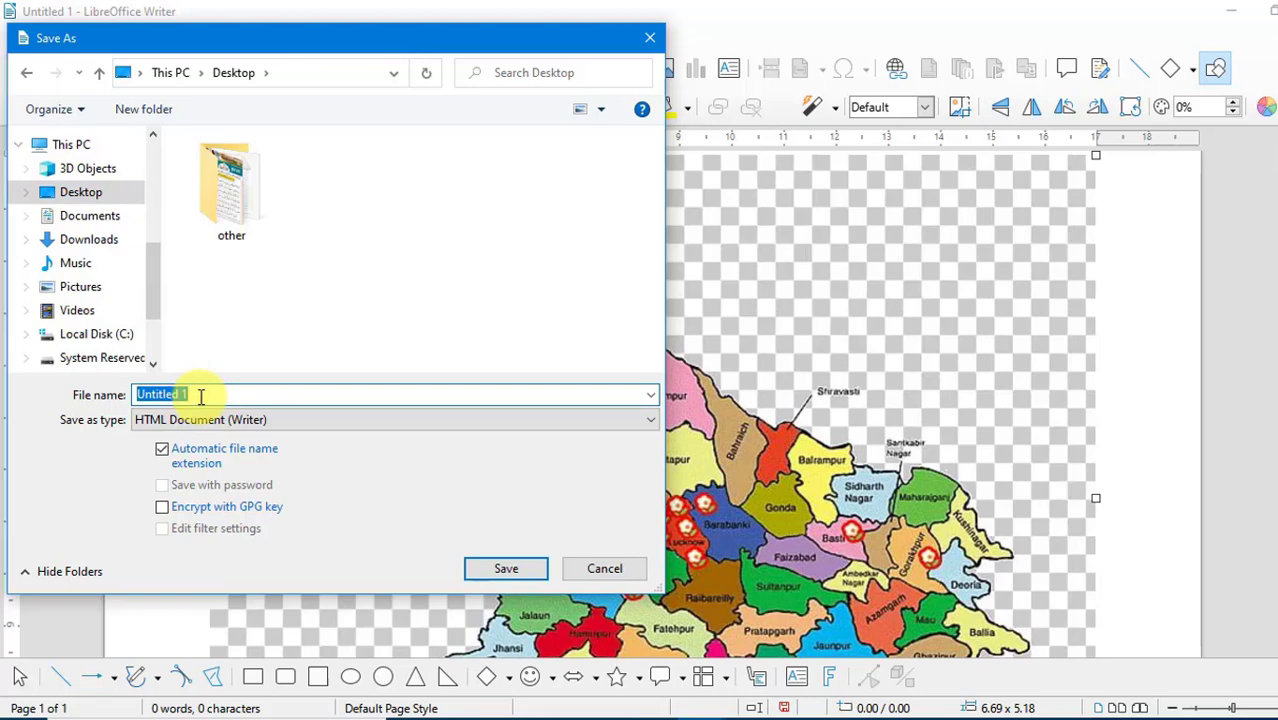
pyautogui.write('Up Map')
pyautogui.click(525, 571)
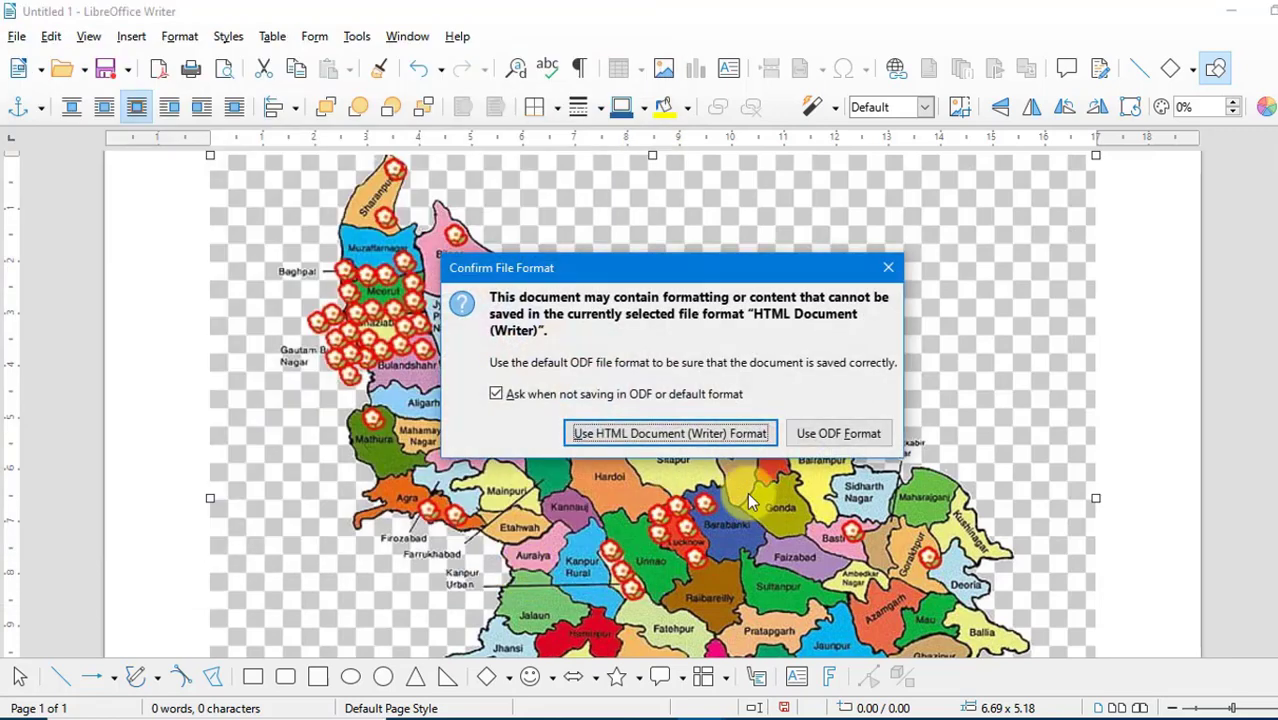
pyautogui.click(724, 440)
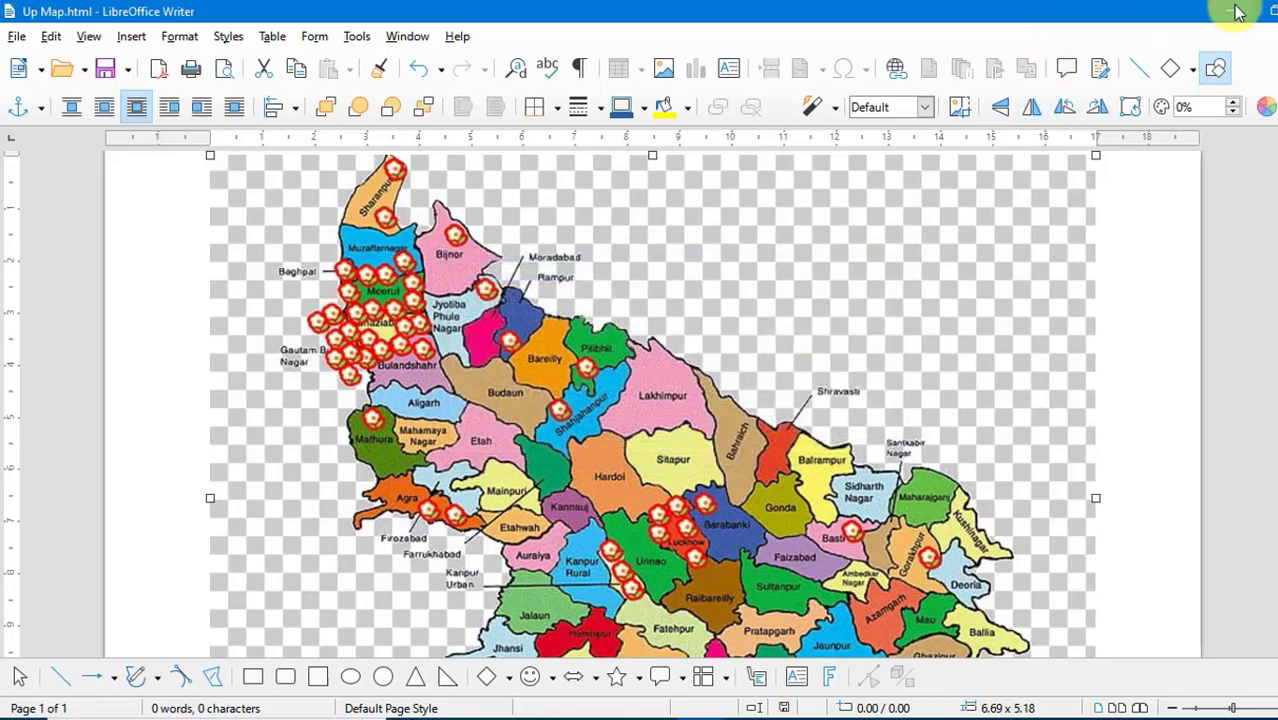
# - Switch to the desktop, open the Up Map file in Chrome and follow the Lakhimpur hotspot on the map
pyautogui.click(1238, 12)
pyautogui.click(1237, 13)
pyautogui.click(1237, 13)
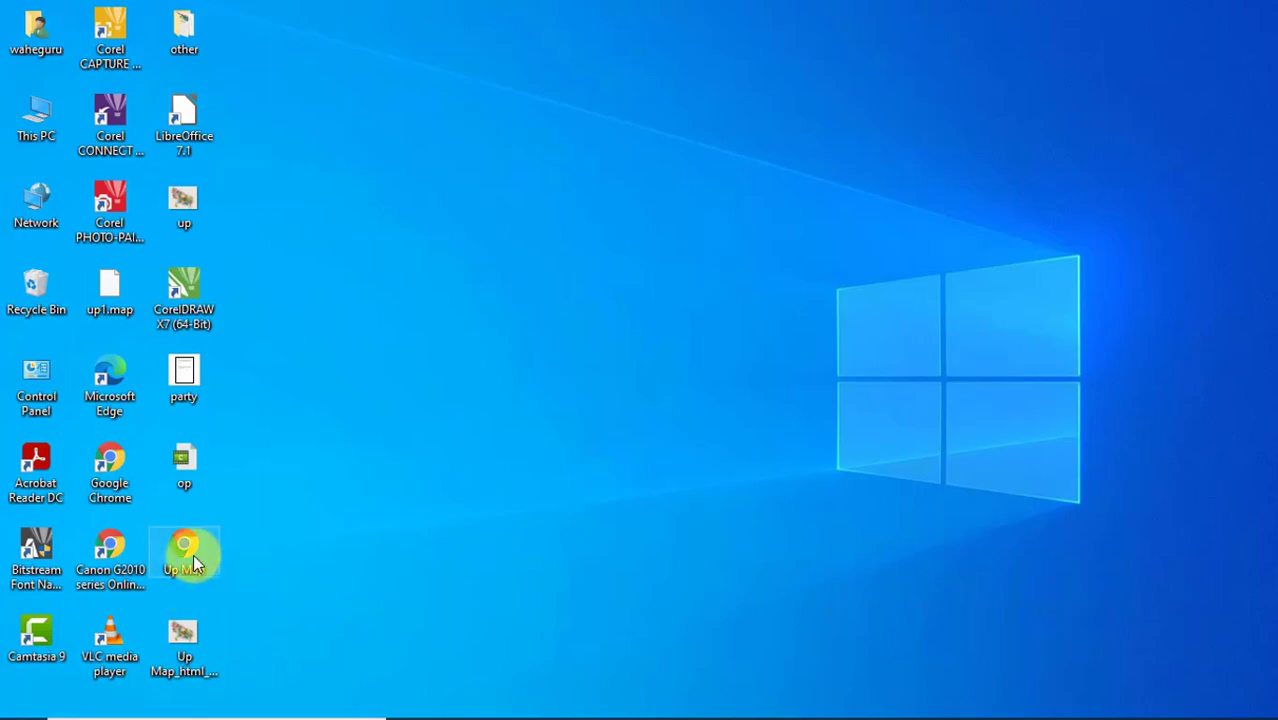
pyautogui.doubleClick(194, 565)
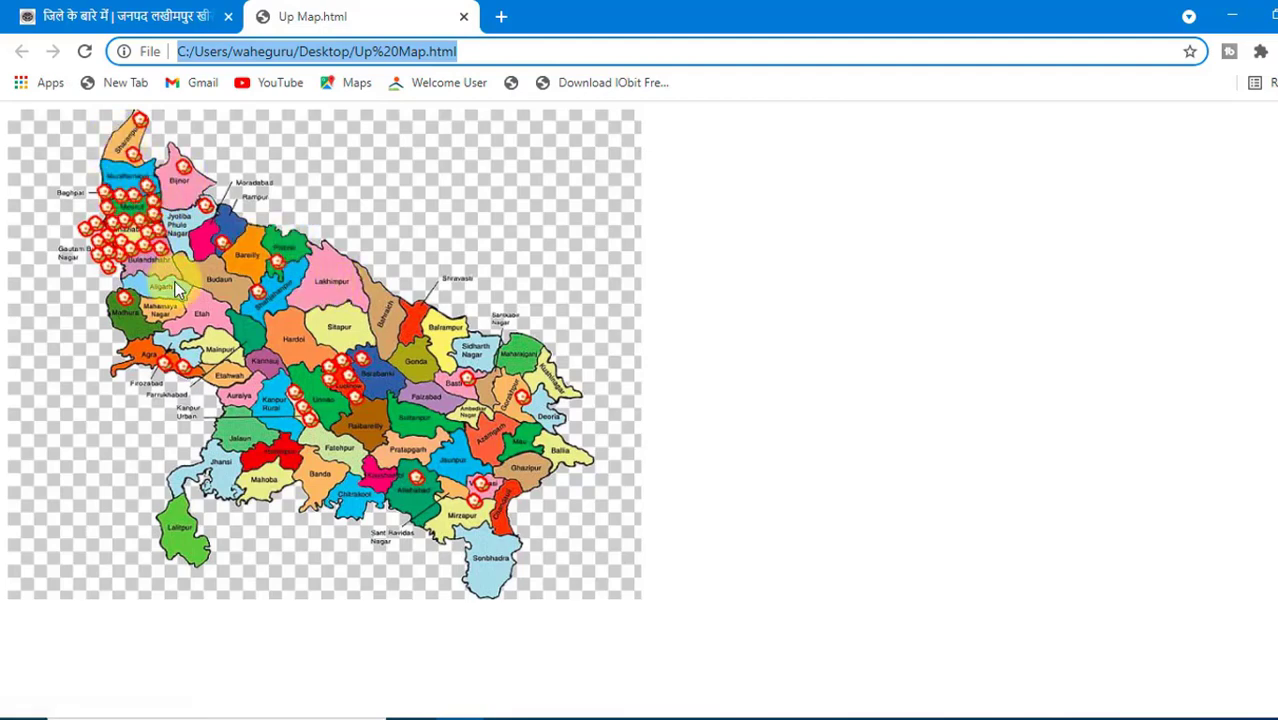
pyautogui.click(333, 289)
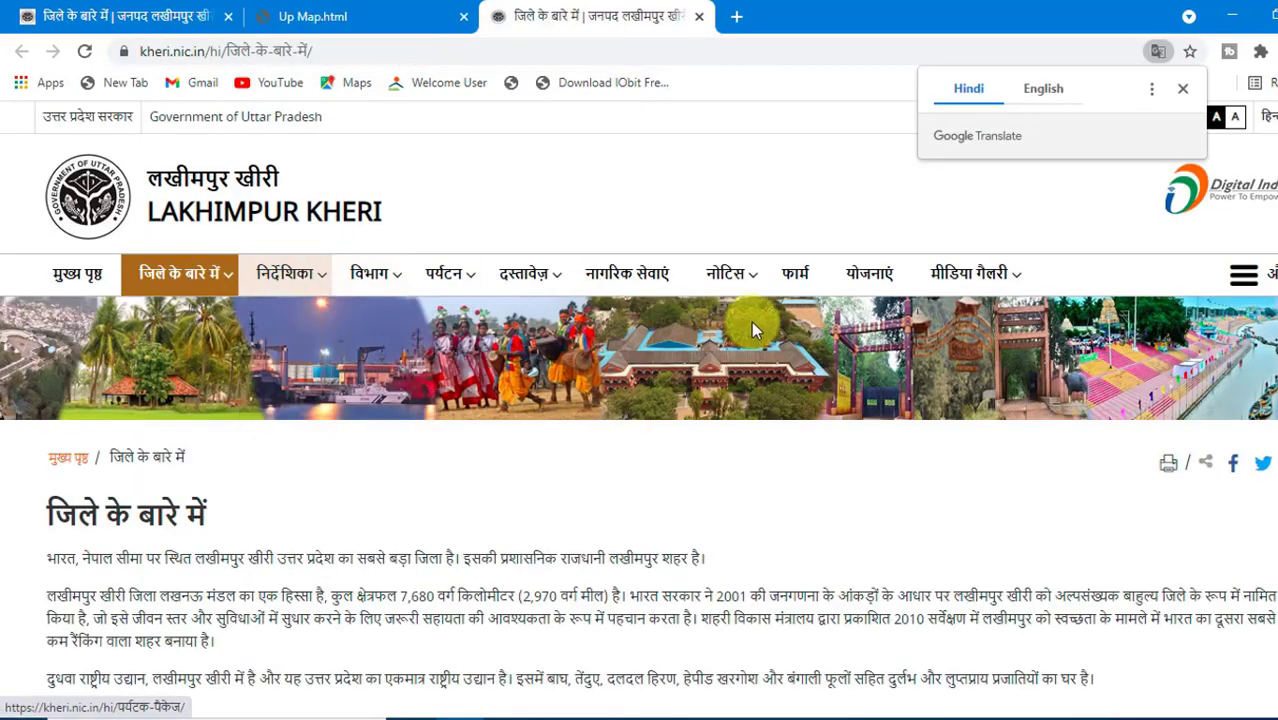
# - Look through the linked Lakhimpur Kheri district page, from the introduction down to the transport sections and back
pyautogui.scroll(-12, 751, 321)
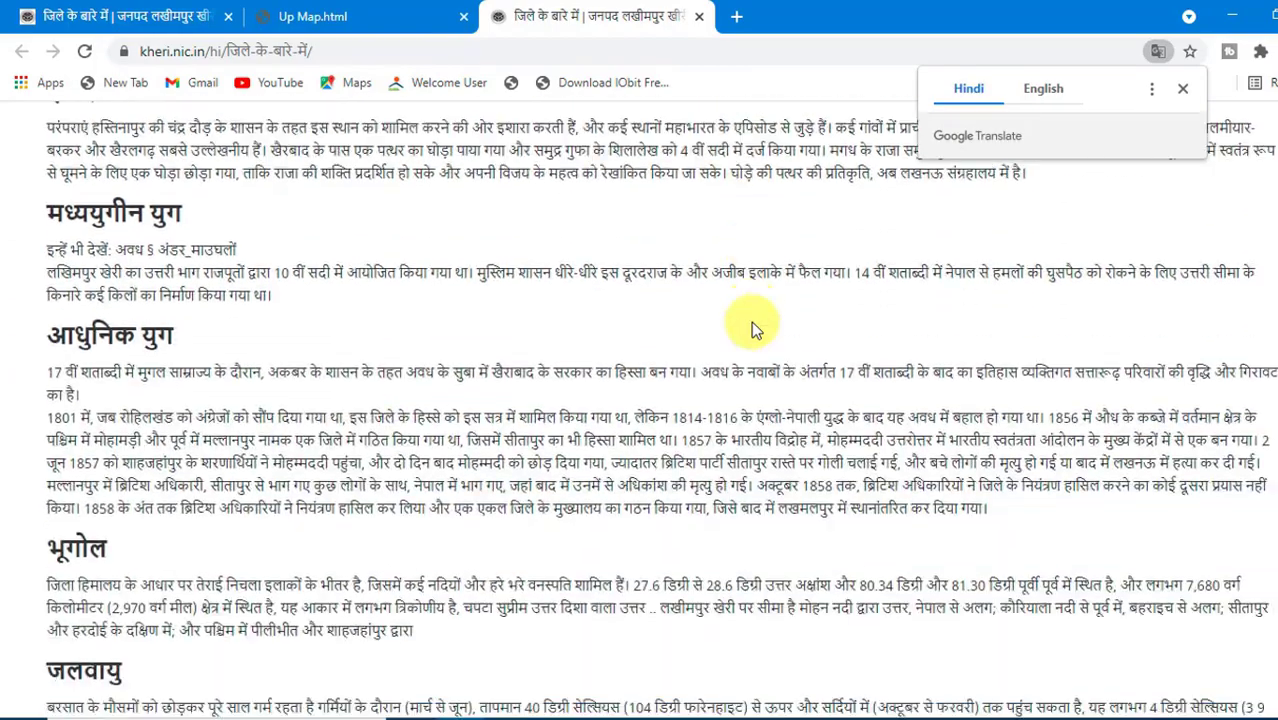
pyautogui.scroll(12, 751, 321)
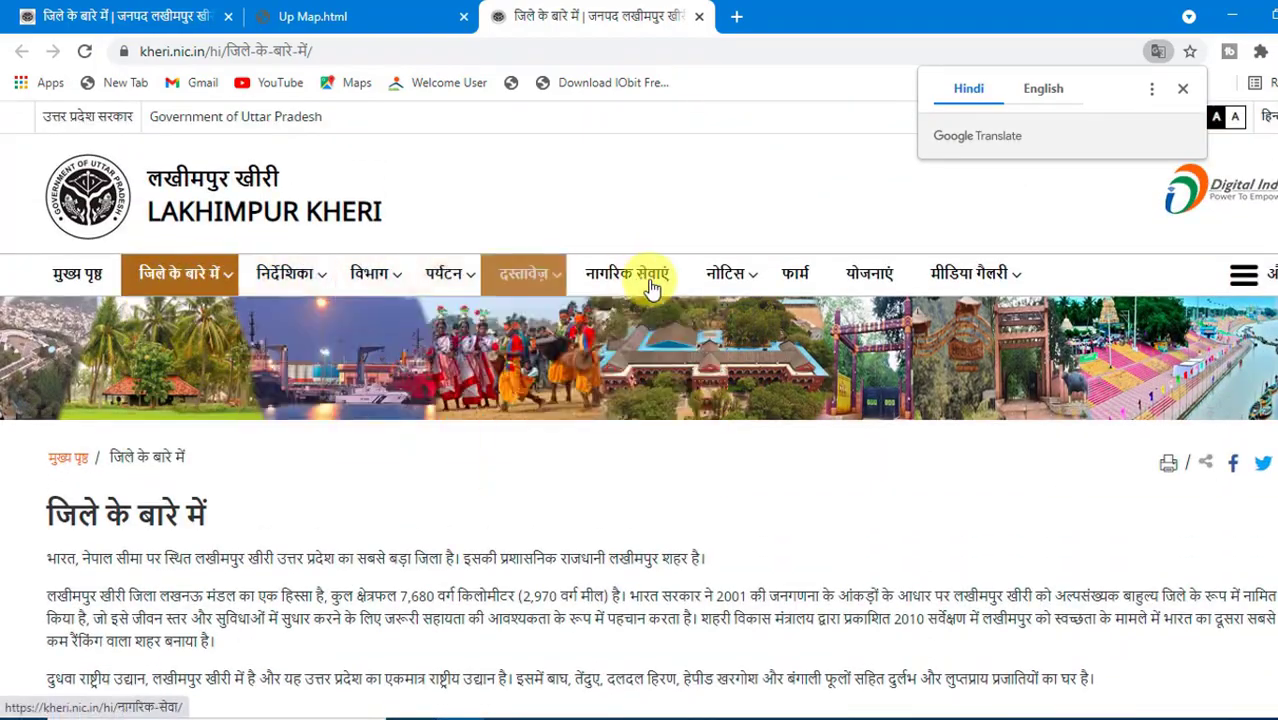
pyautogui.scroll(-4, 820, 445)
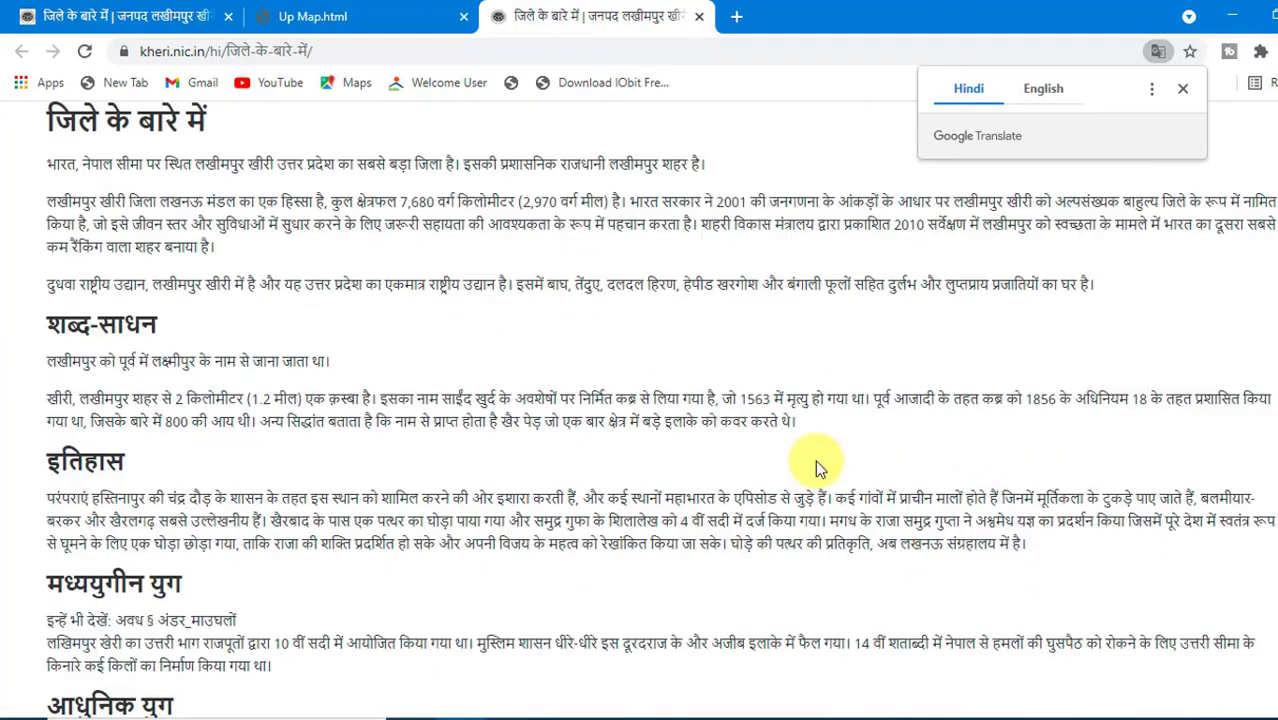
pyautogui.scroll(-14, 817, 465)
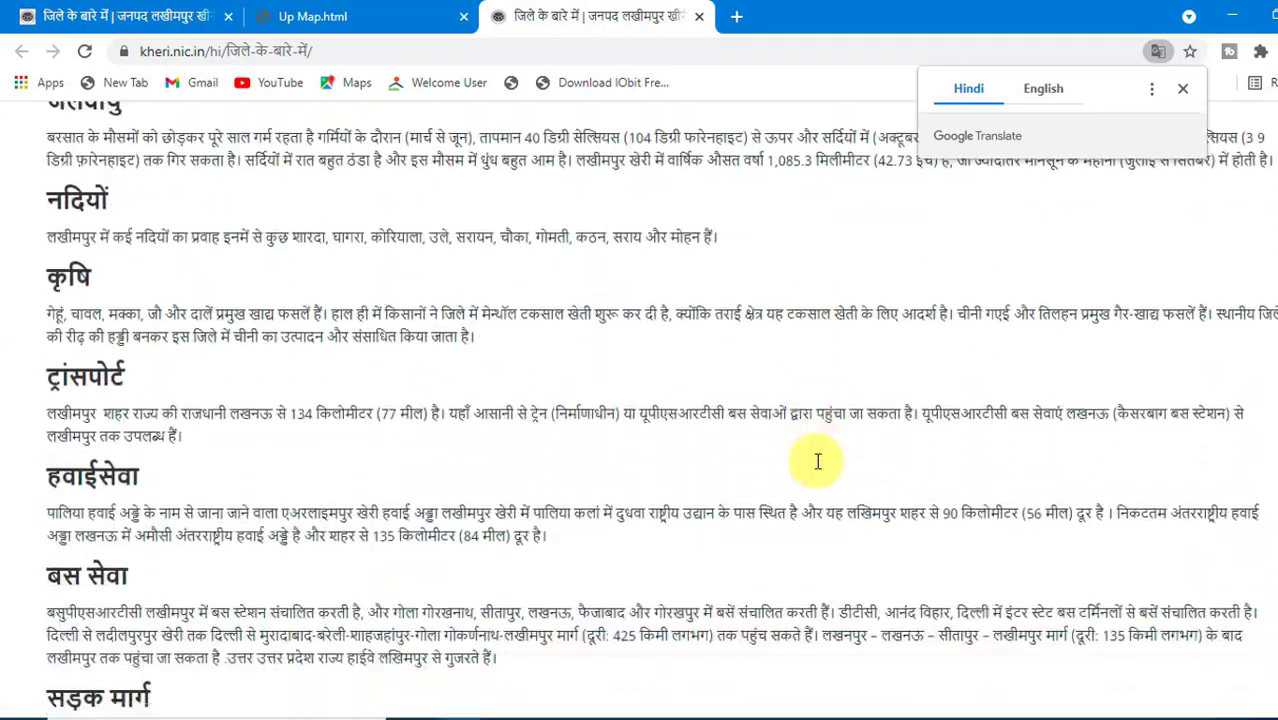
pyautogui.scroll(-5, 817, 461)
pyautogui.scroll(10, 770, 450)
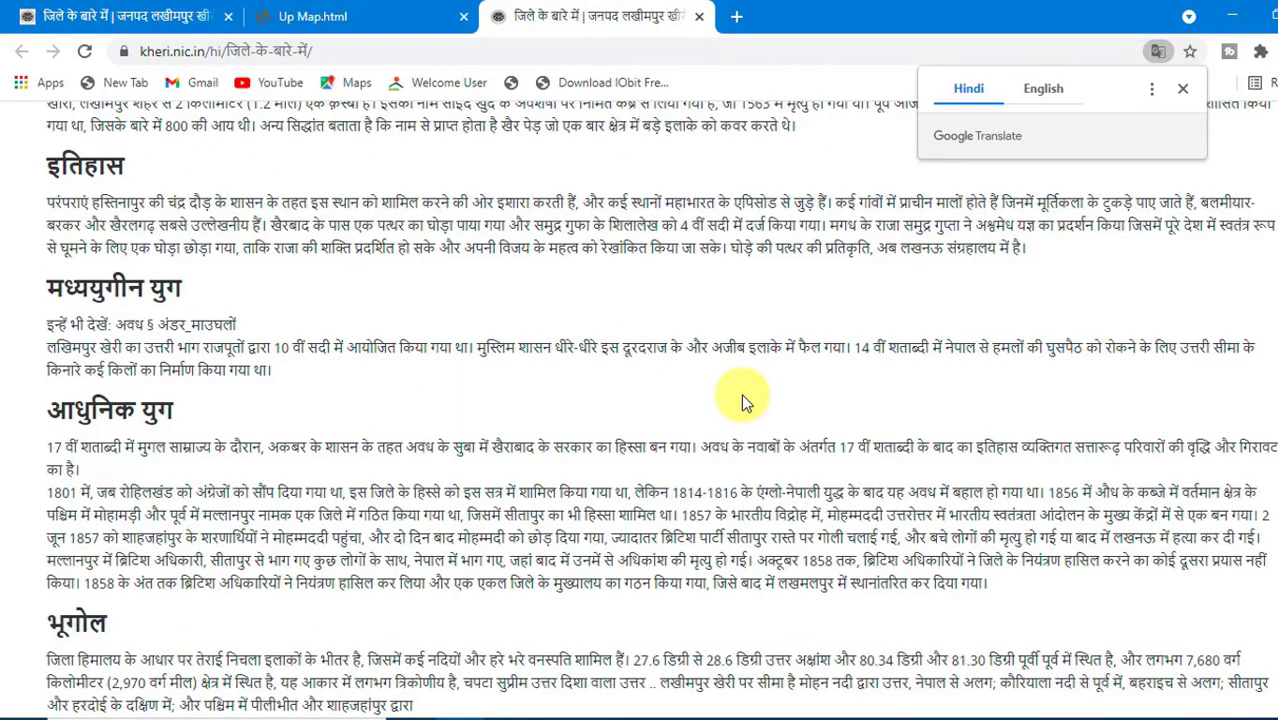
pyautogui.scroll(8, 741, 394)
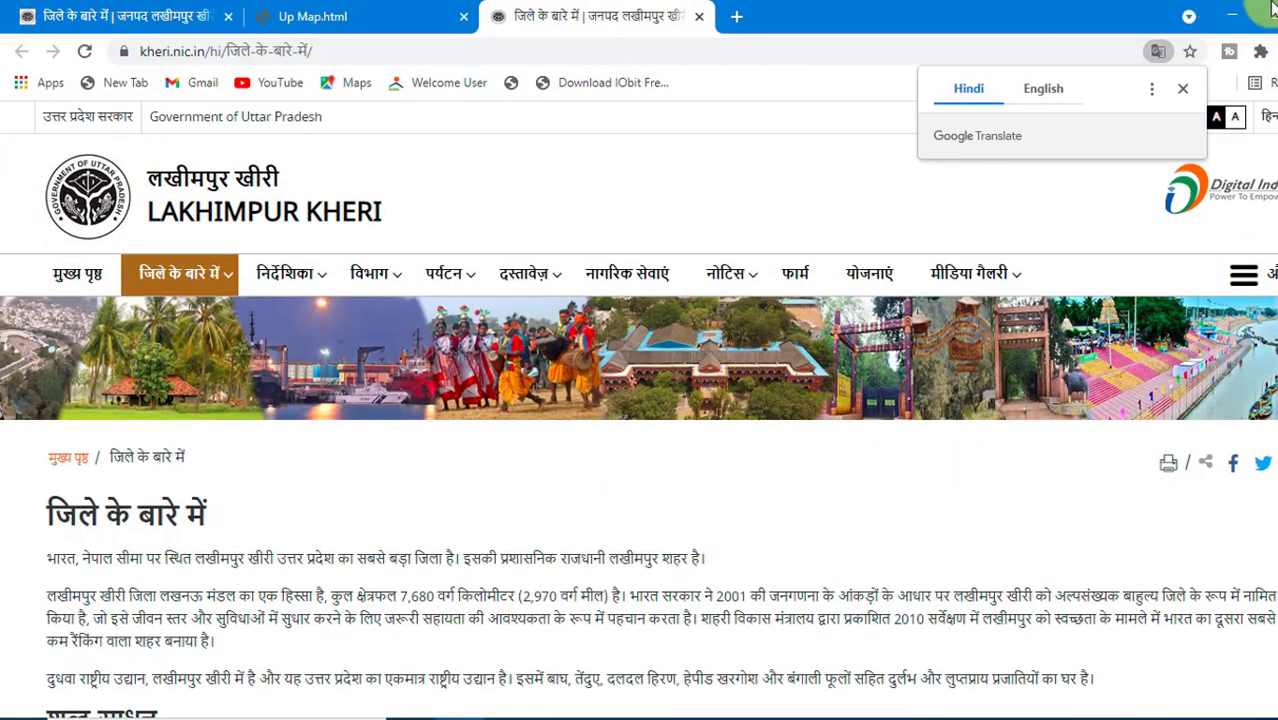
# - Leave the browser and switch to the Untitled 2 document in LibreOffice Writer
pyautogui.click(1232, 14)
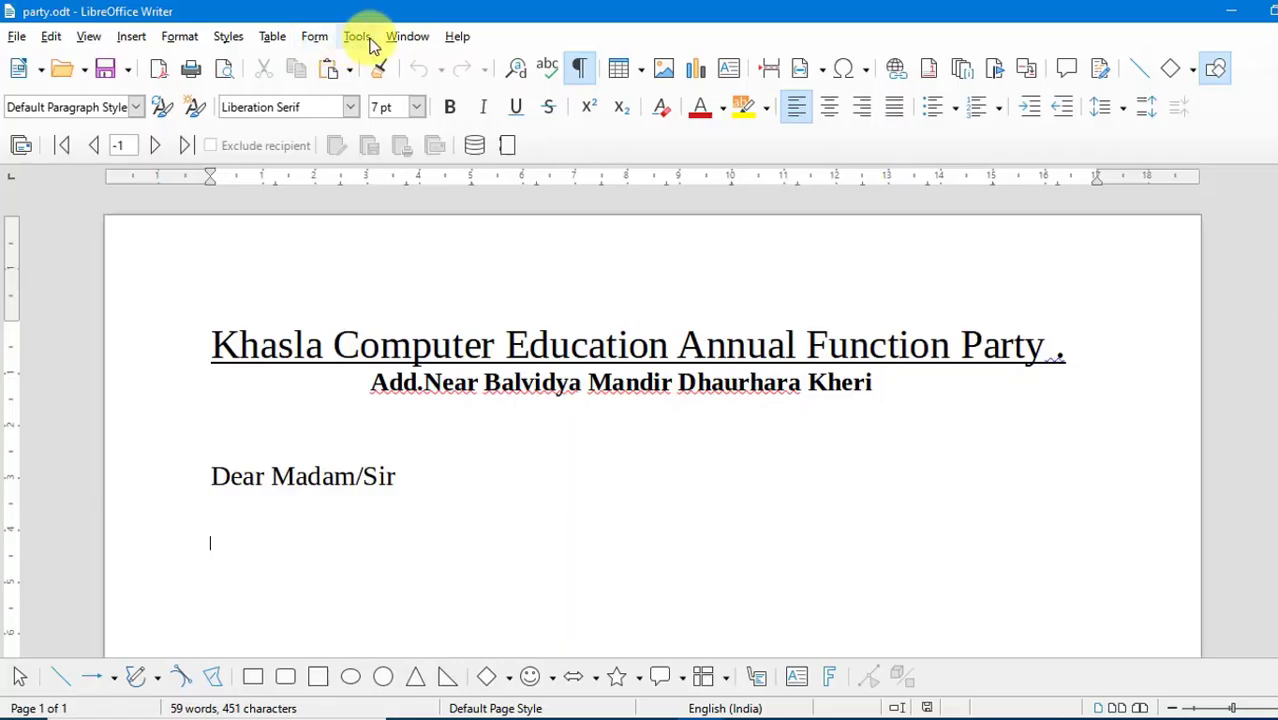
pyautogui.click(358, 37)
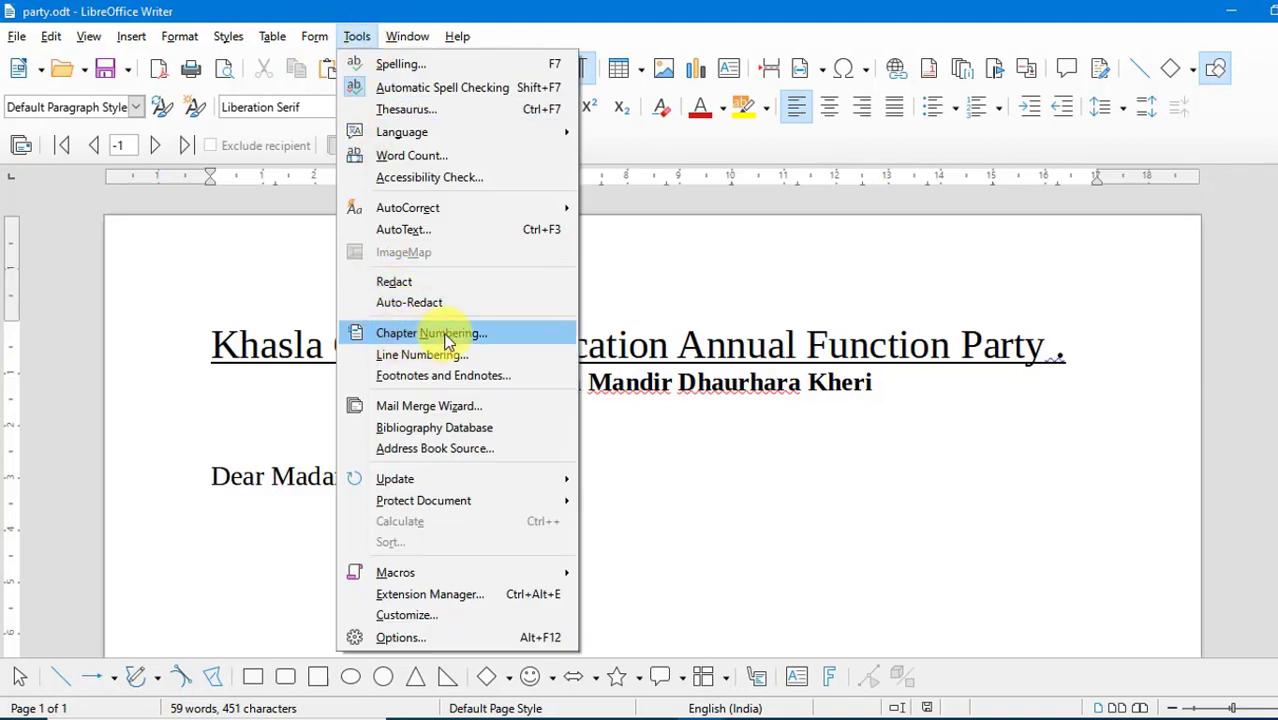
pyautogui.click(737, 509)
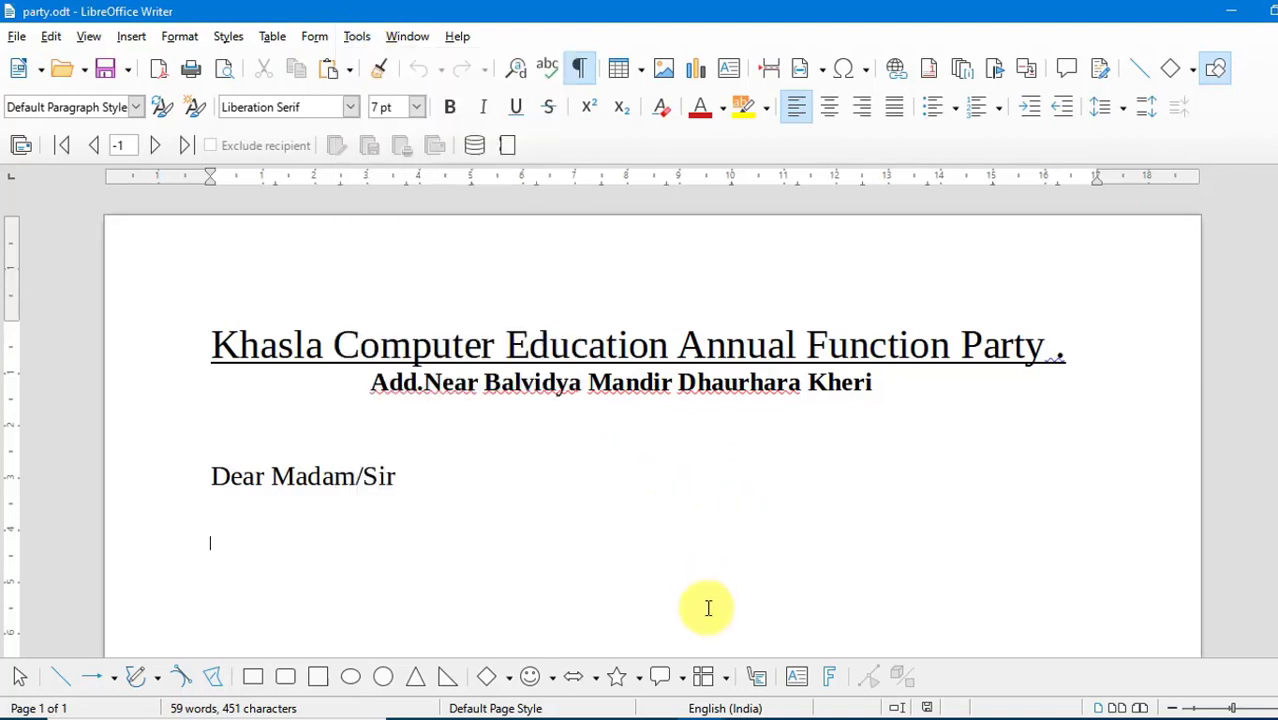
pyautogui.moveTo(718, 682)
pyautogui.click(775, 600)
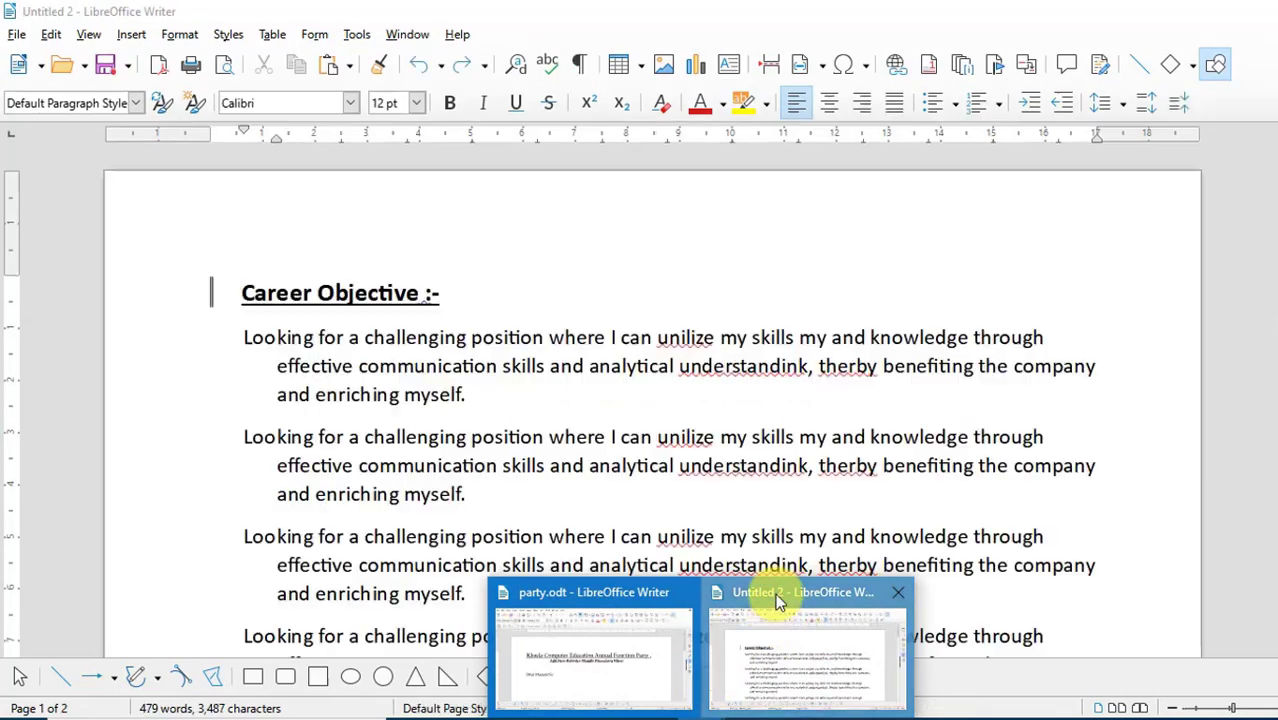
# - Apply the Heading 1 paragraph style to the first "Career Objective :-" line on page 1
pyautogui.moveTo(440, 297); pyautogui.dragTo(240, 298)
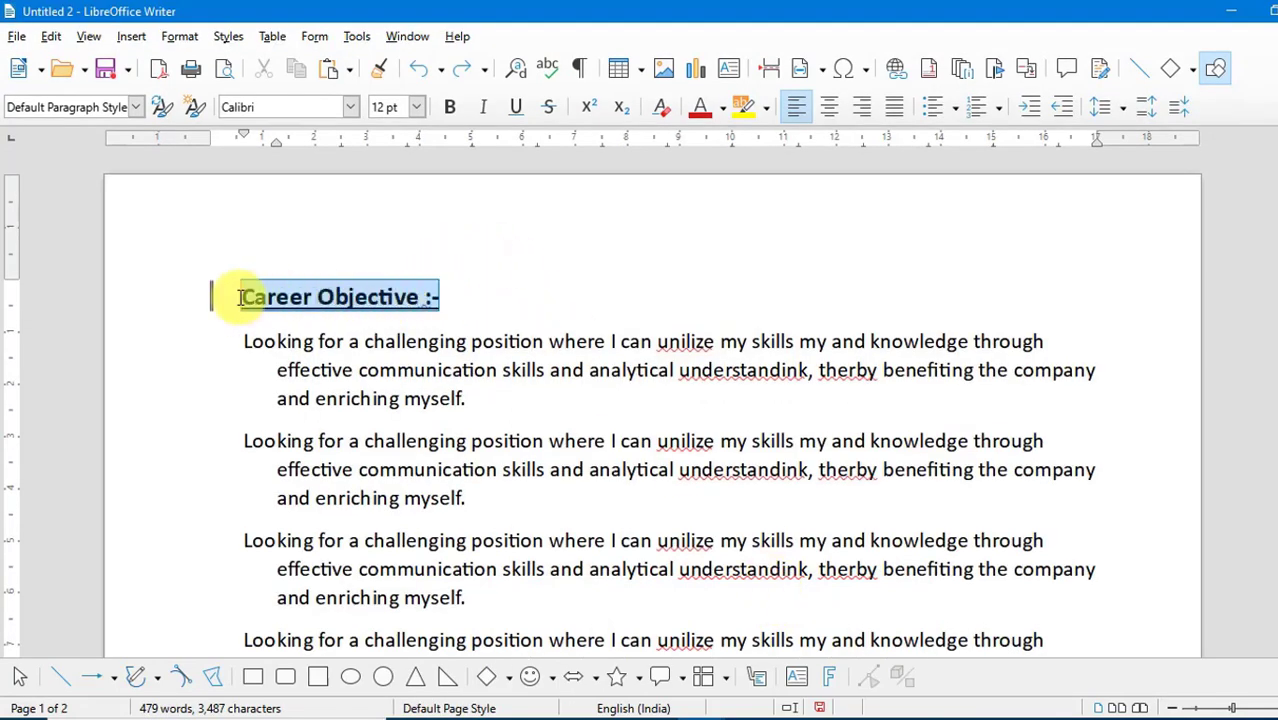
pyautogui.click(136, 107)
pyautogui.click(97, 295)
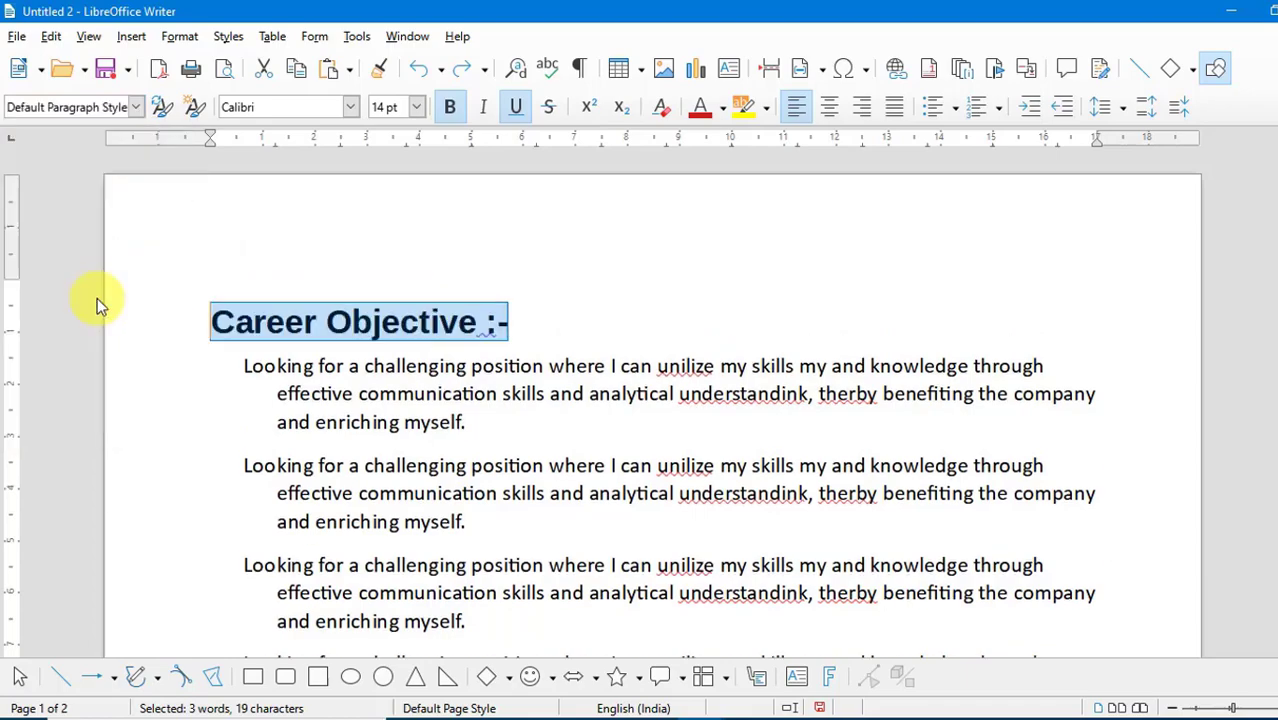
# - Apply the Heading 1 style to the "Khasla Computer" line on page 2 and centre it
pyautogui.scroll(-15, 508, 406)
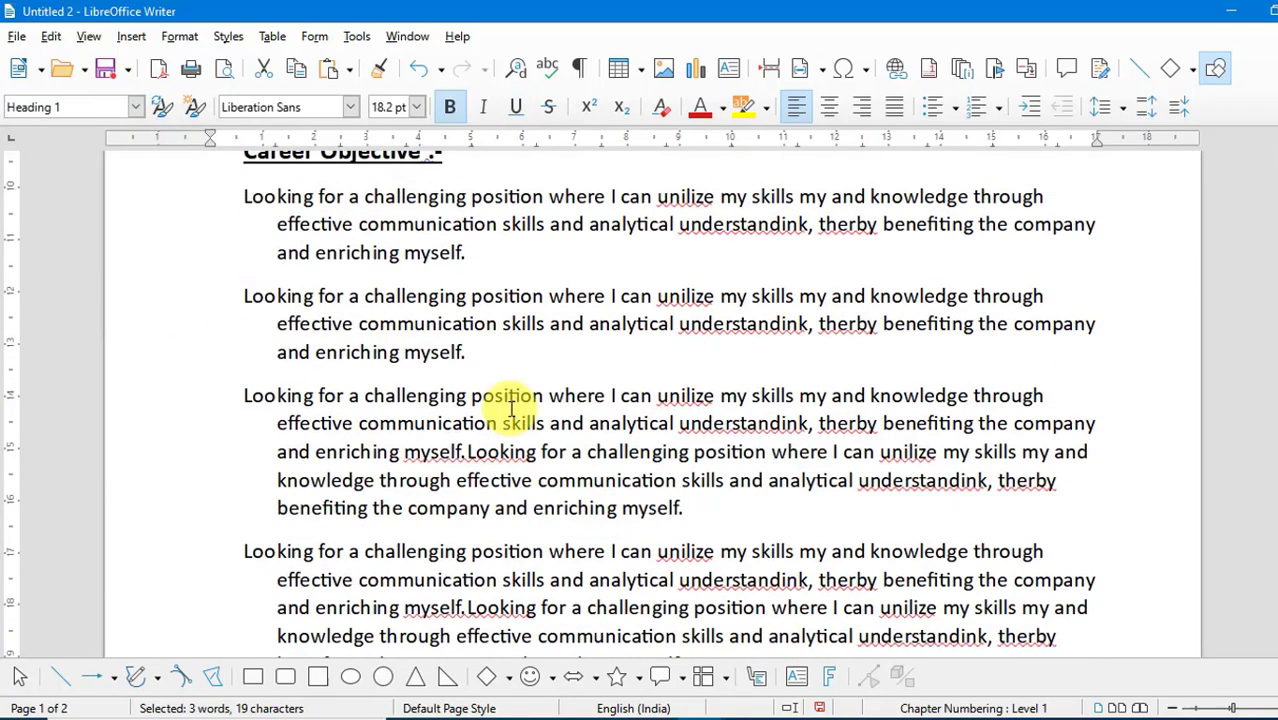
pyautogui.scroll(-3, 508, 406)
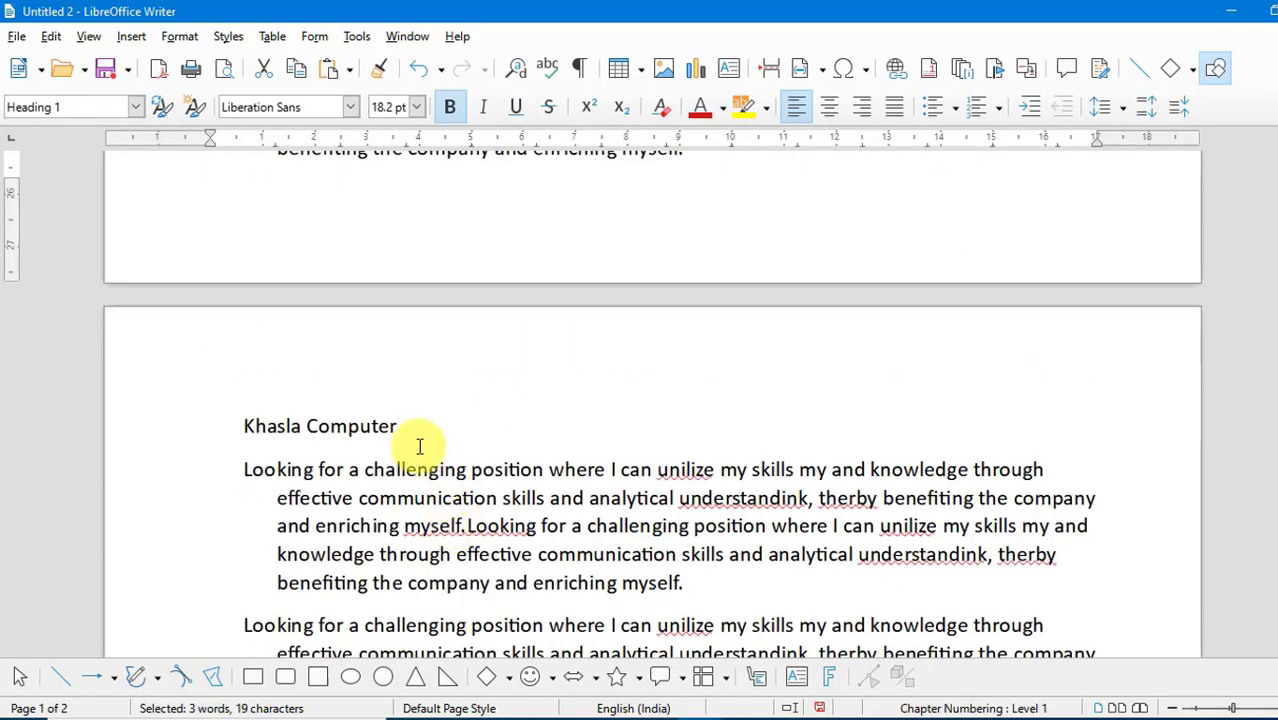
pyautogui.moveTo(398, 427); pyautogui.dragTo(218, 427)
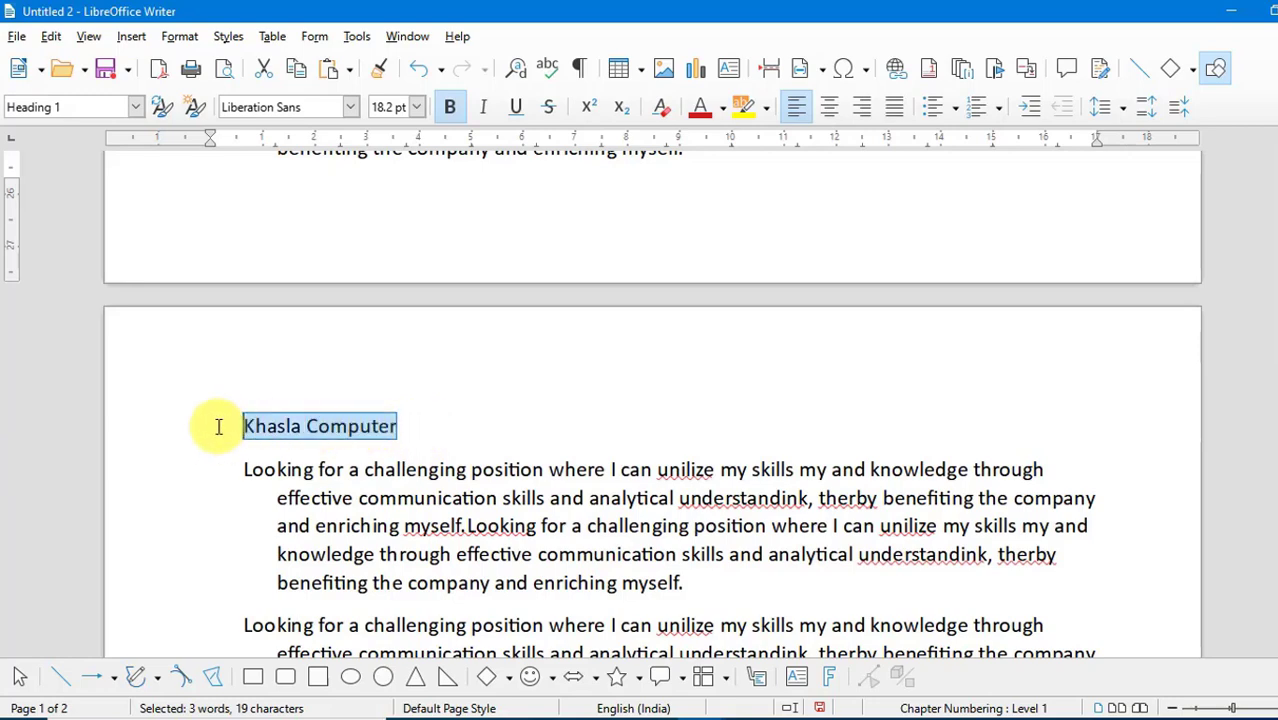
pyautogui.click(136, 107)
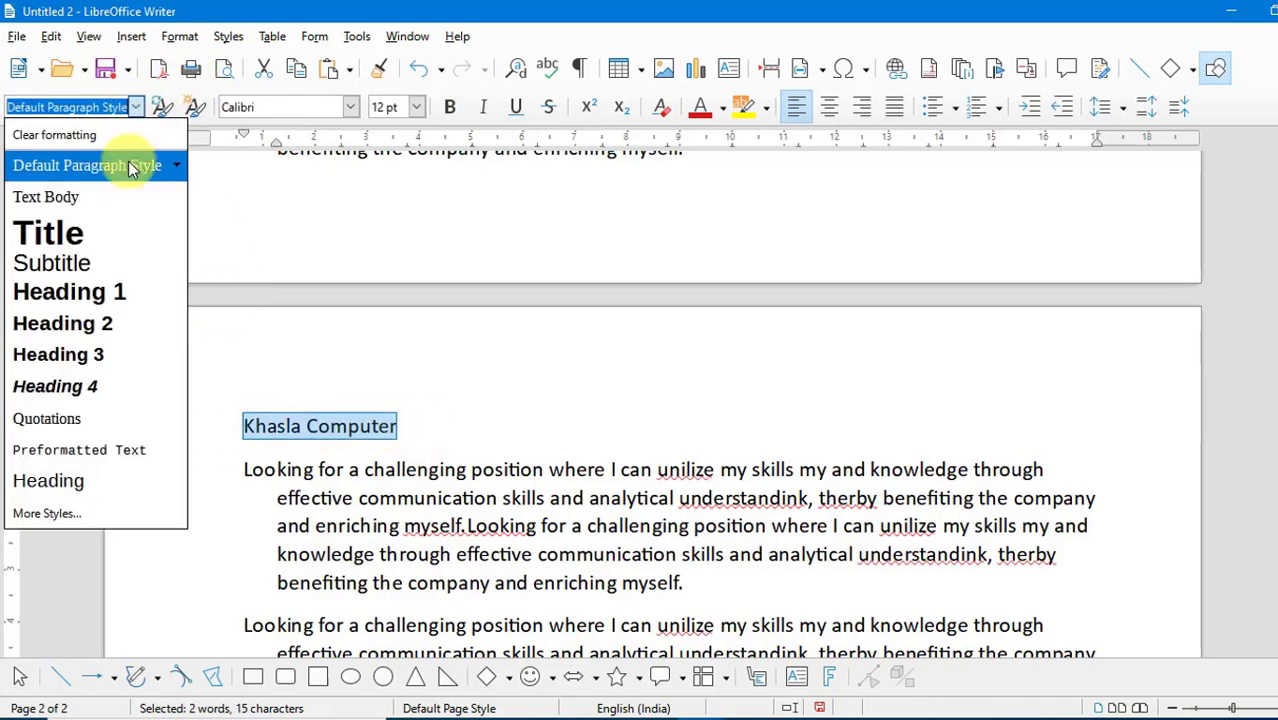
pyautogui.click(97, 290)
pyautogui.click(829, 113)
# - Centre the "Career Objective :-" heading at the start of page 1
pyautogui.scroll(10, 818, 290)
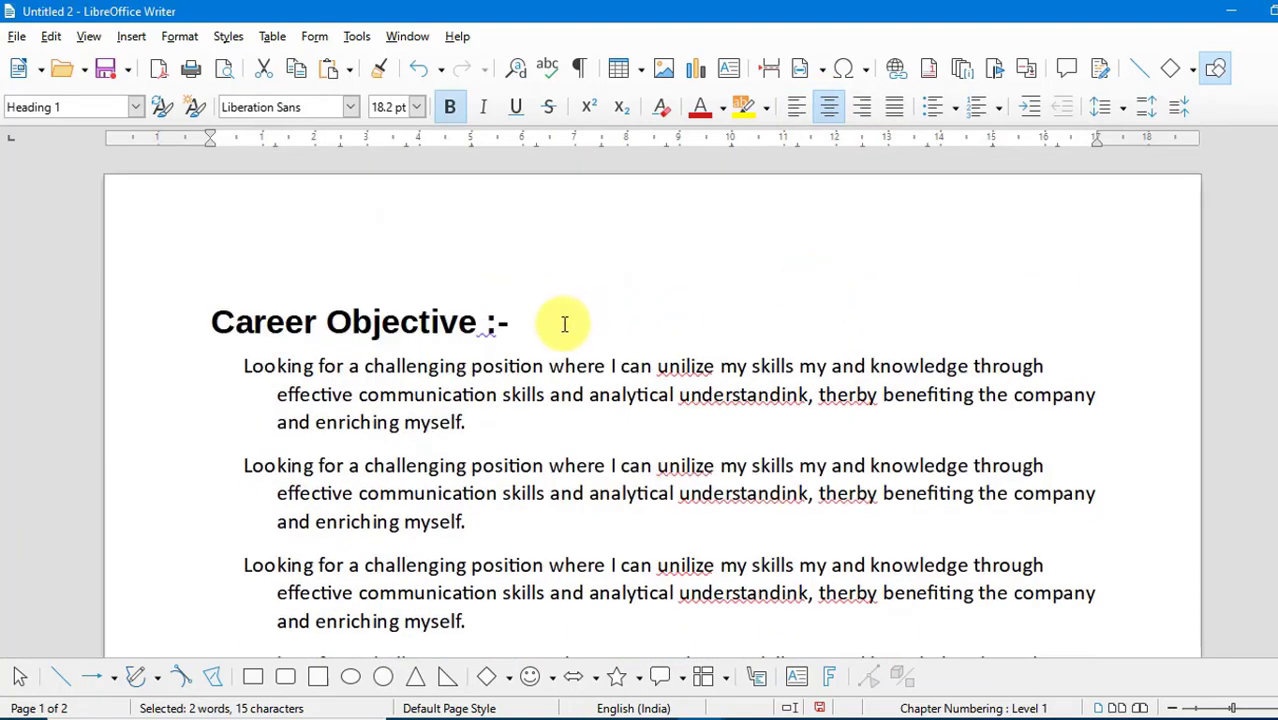
pyautogui.moveTo(565, 322); pyautogui.dragTo(191, 334)
pyautogui.click(829, 107)
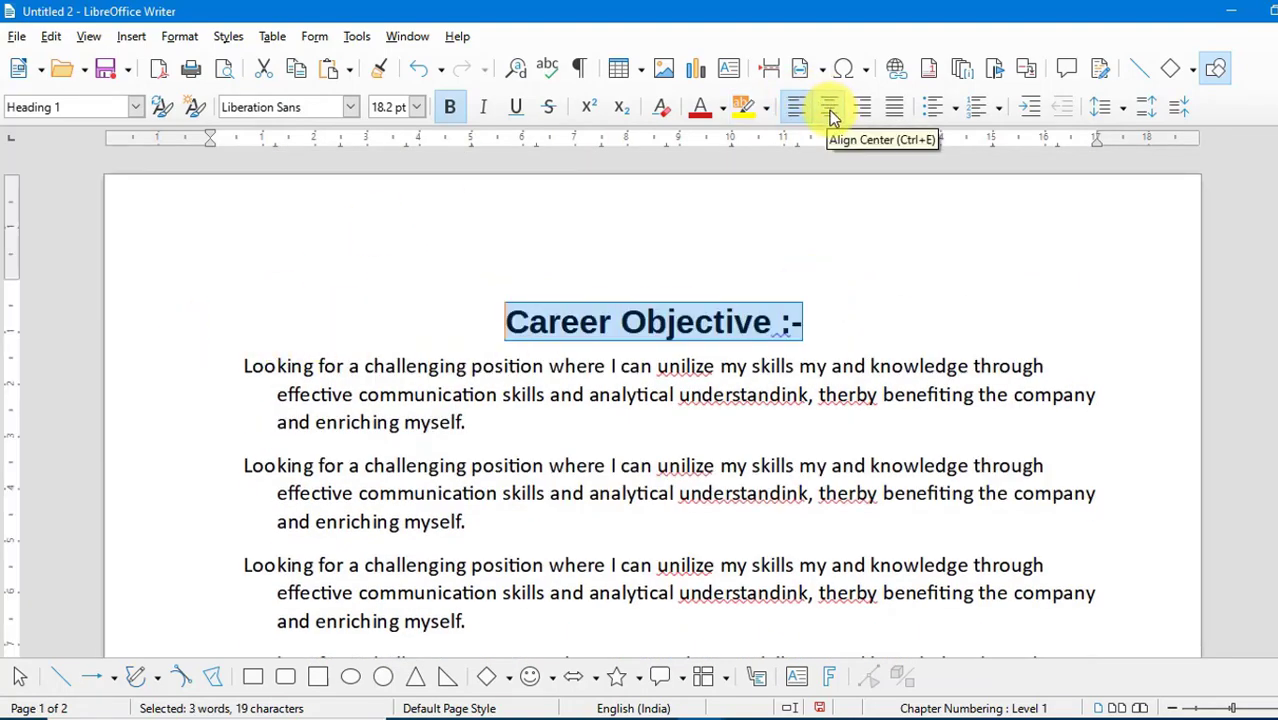
# - Set the level 1 chapter numbering, which uses the Heading 1 style, to the 1, 2, 3 number format
pyautogui.click(357, 40)
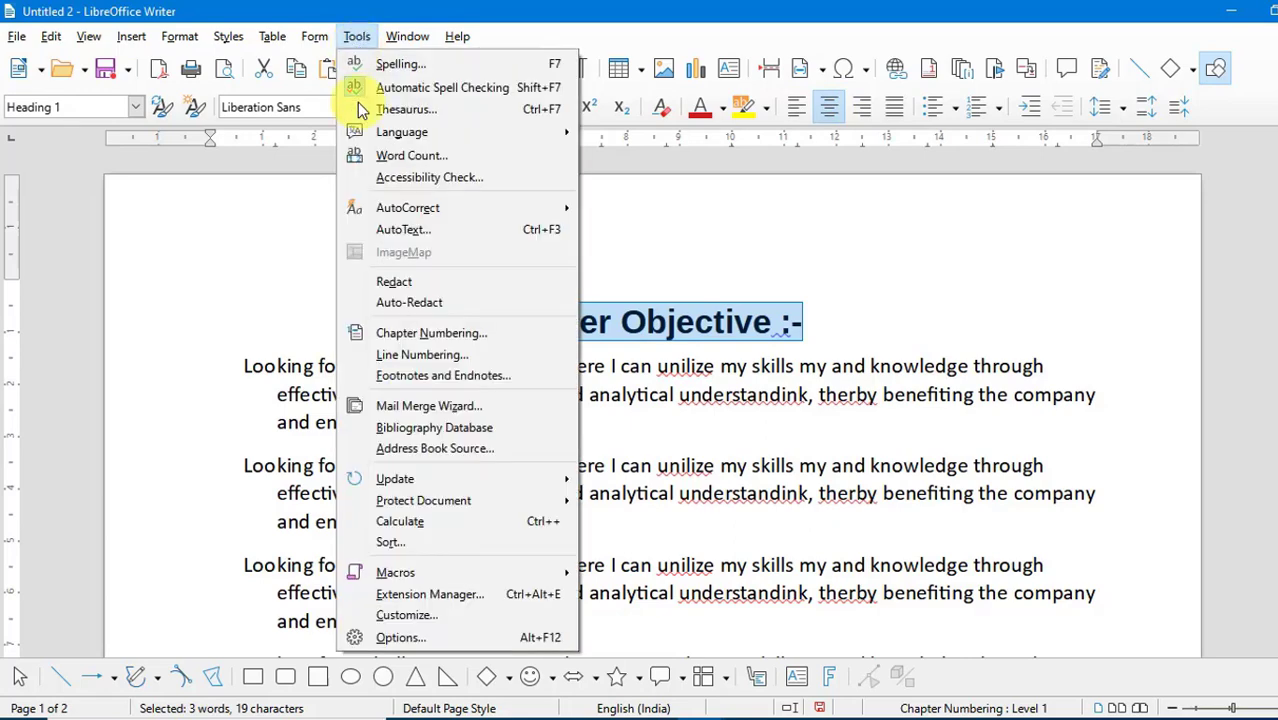
pyautogui.click(398, 340)
pyautogui.moveTo(731, 163); pyautogui.dragTo(771, 160)
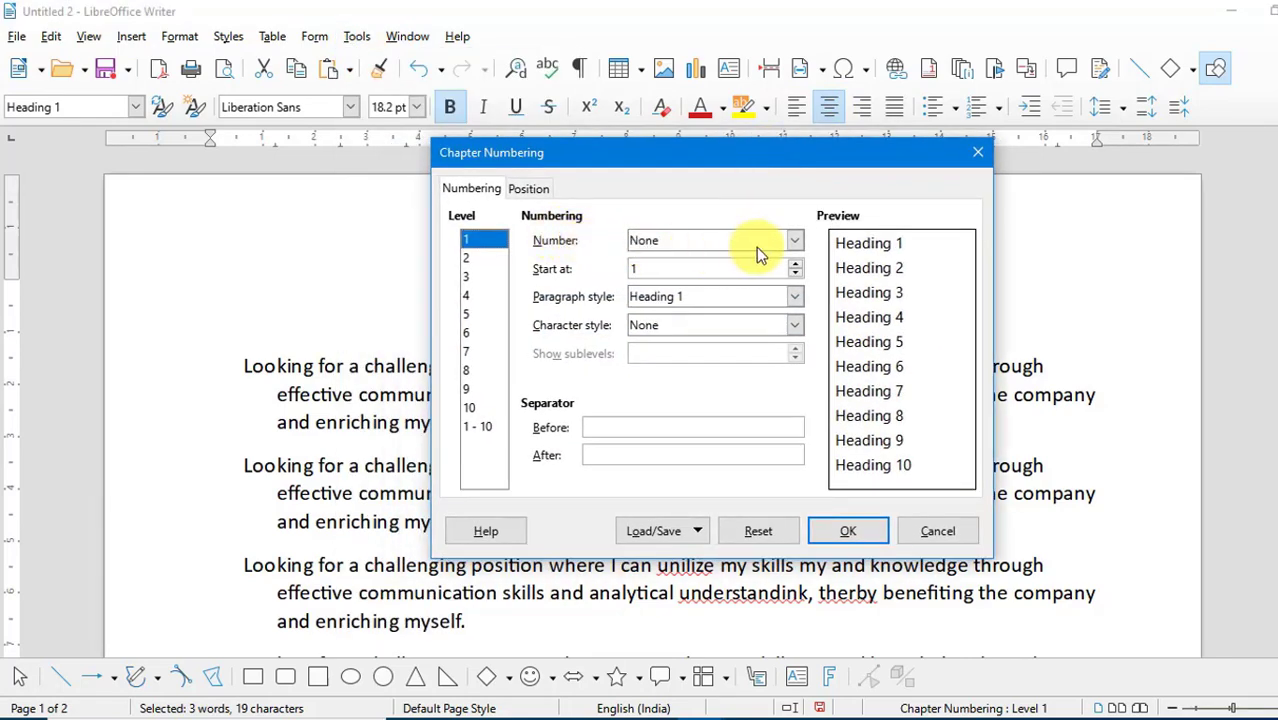
pyautogui.click(796, 244)
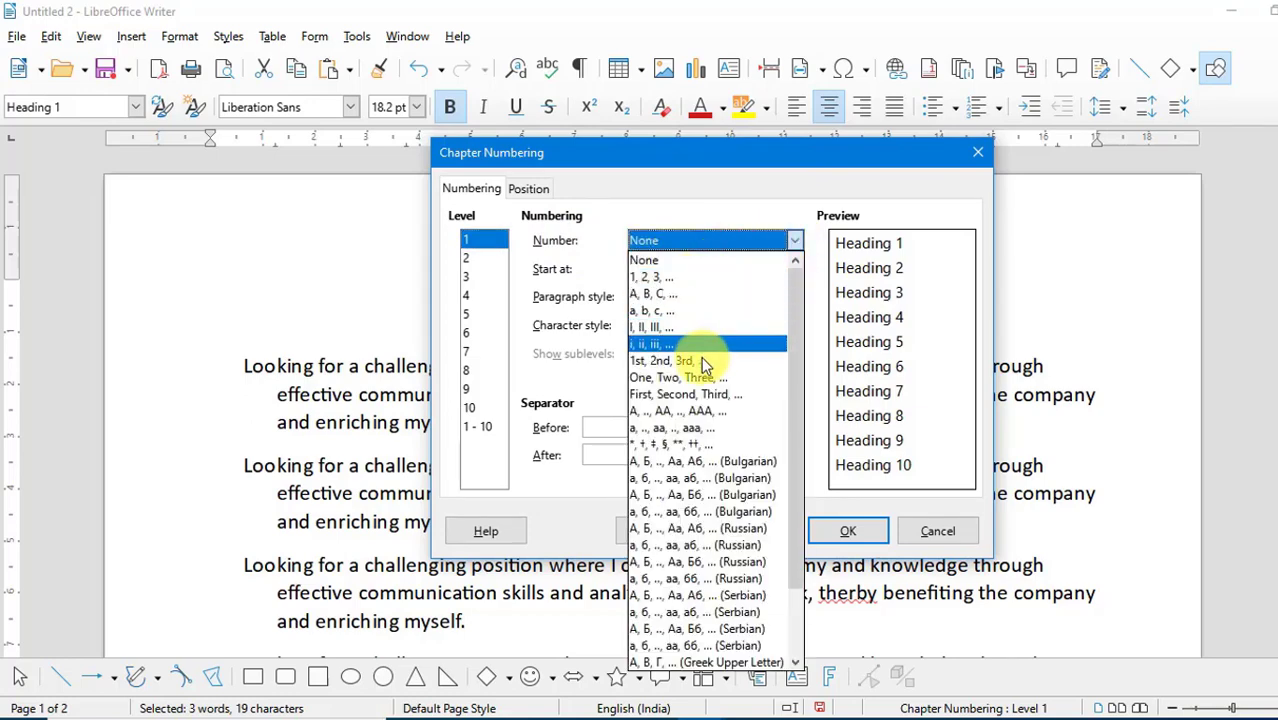
pyautogui.click(674, 278)
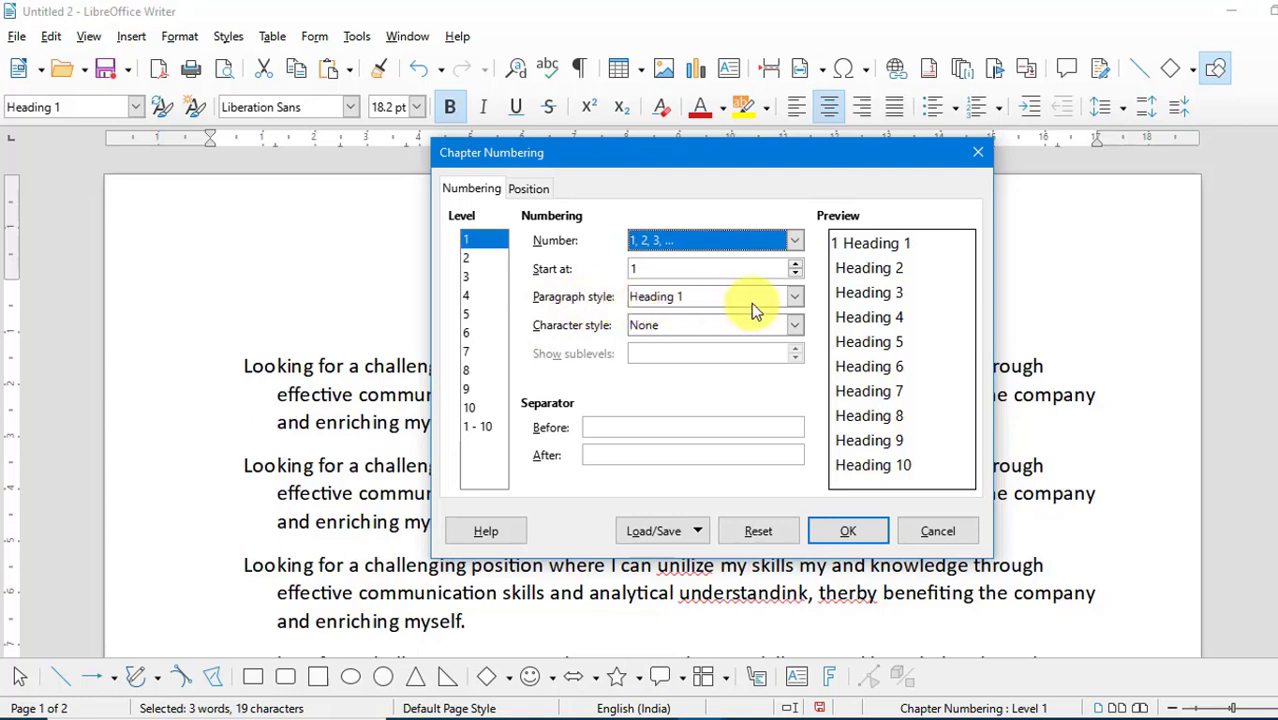
pyautogui.click(838, 530)
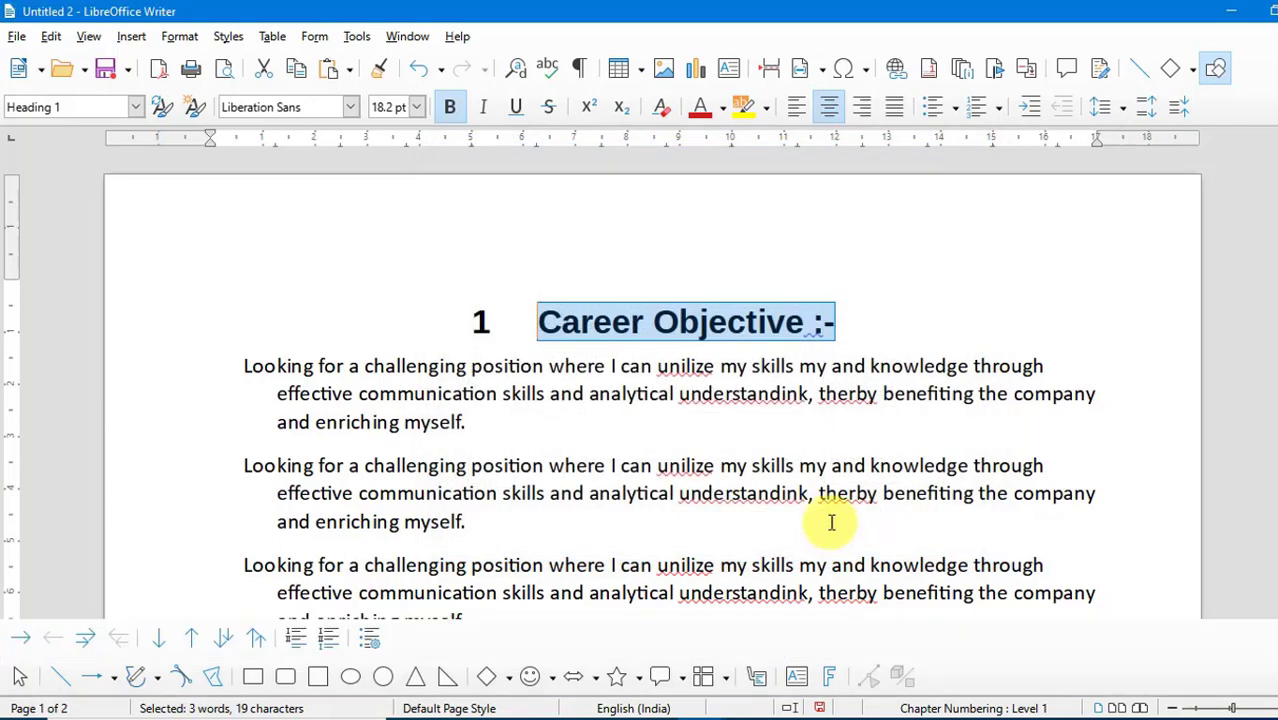
# - Check the chapter numbers on the headings across both pages
pyautogui.click(541, 325)
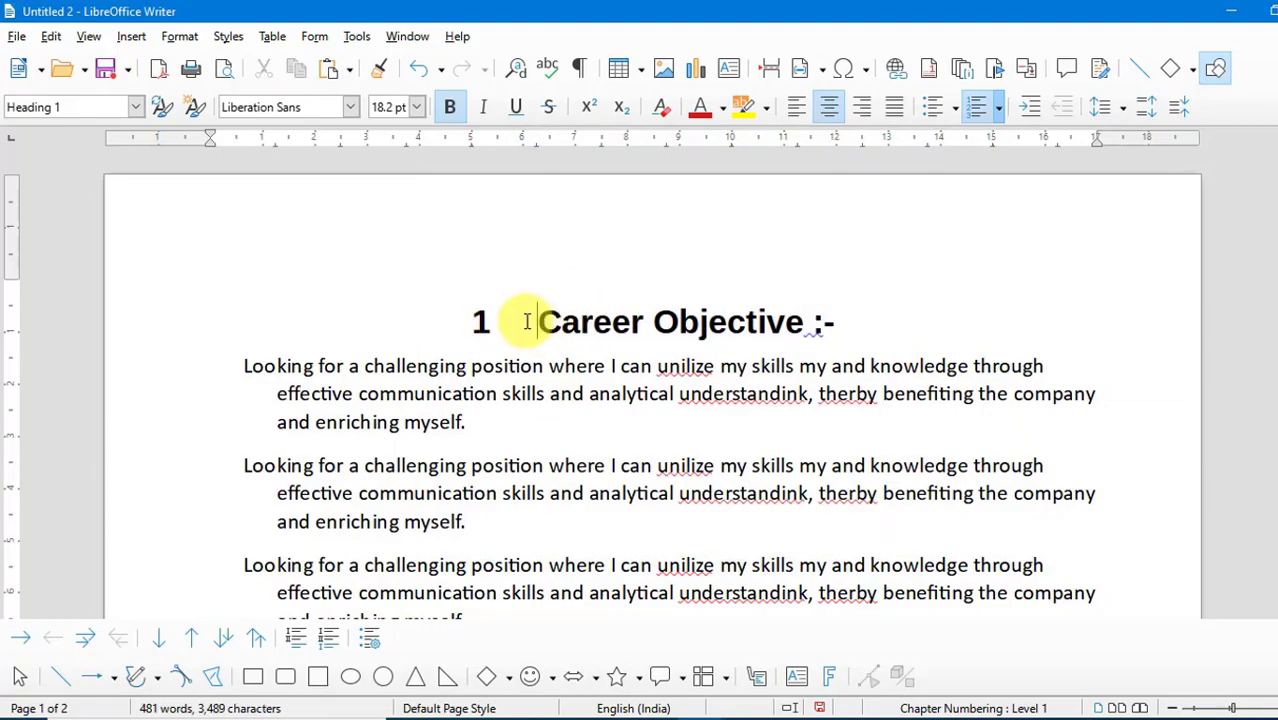
pyautogui.scroll(-5, 542, 328)
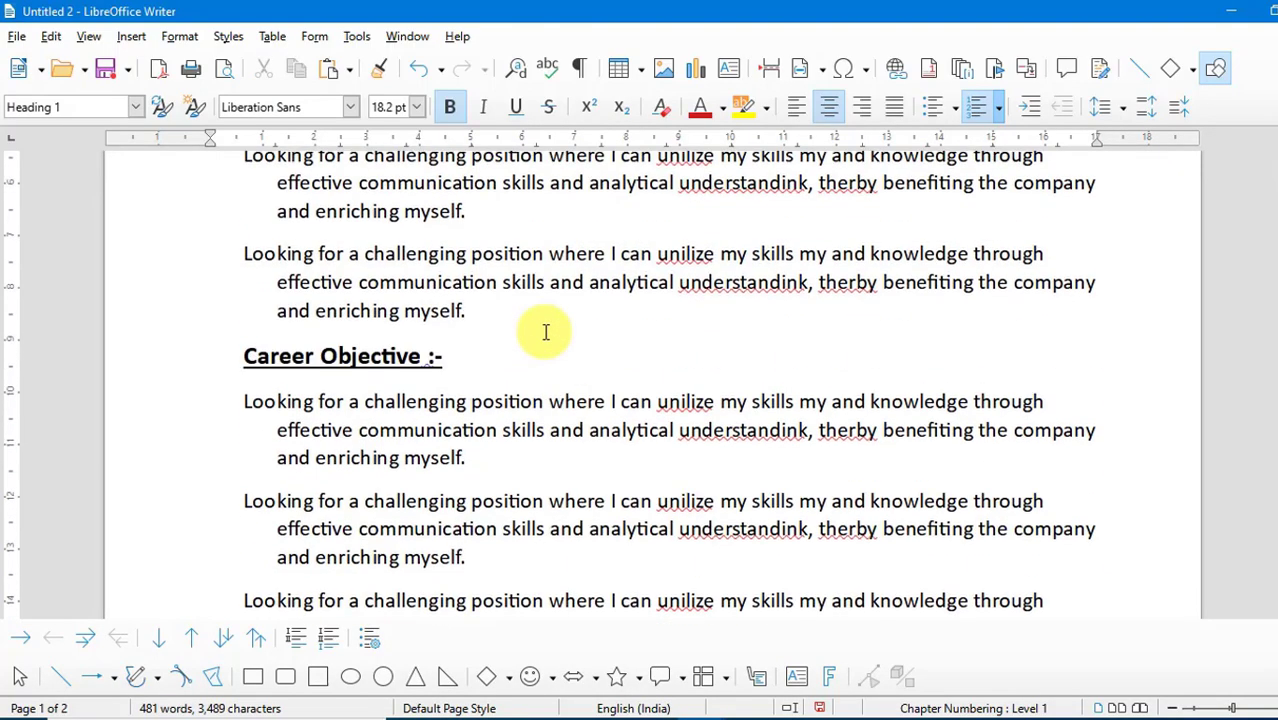
pyautogui.scroll(-10, 546, 333)
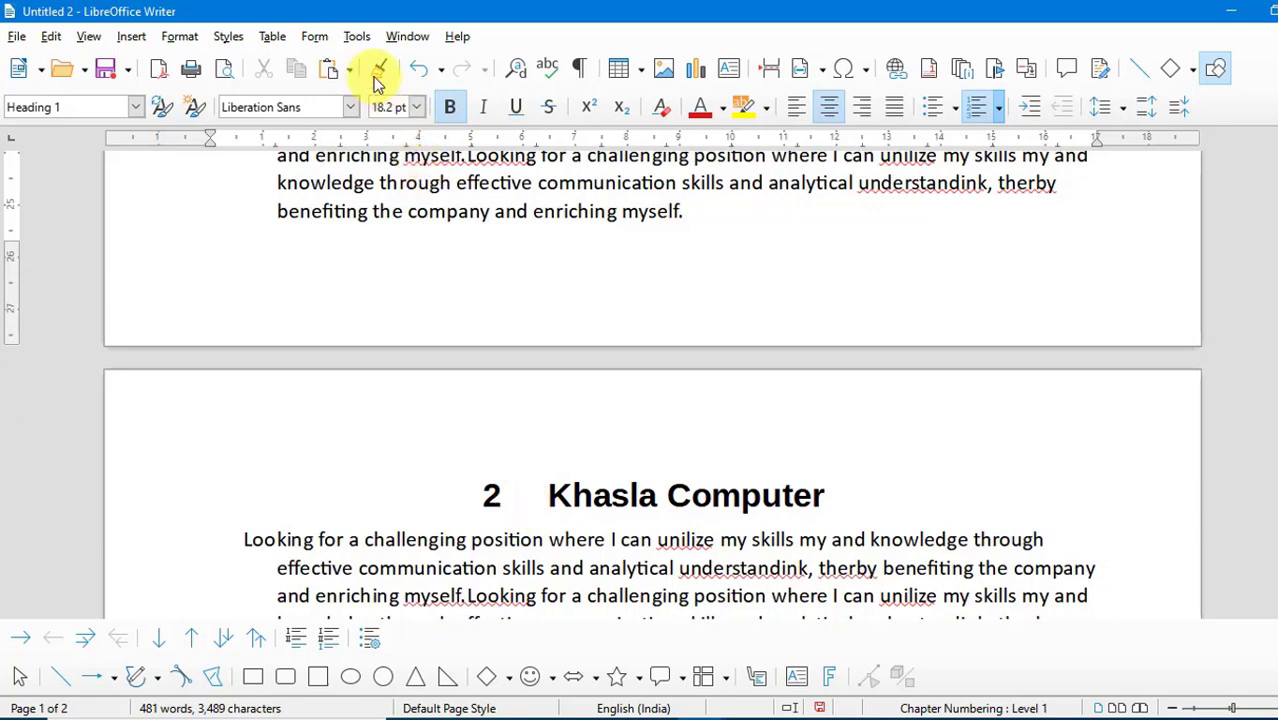
pyautogui.click(356, 40)
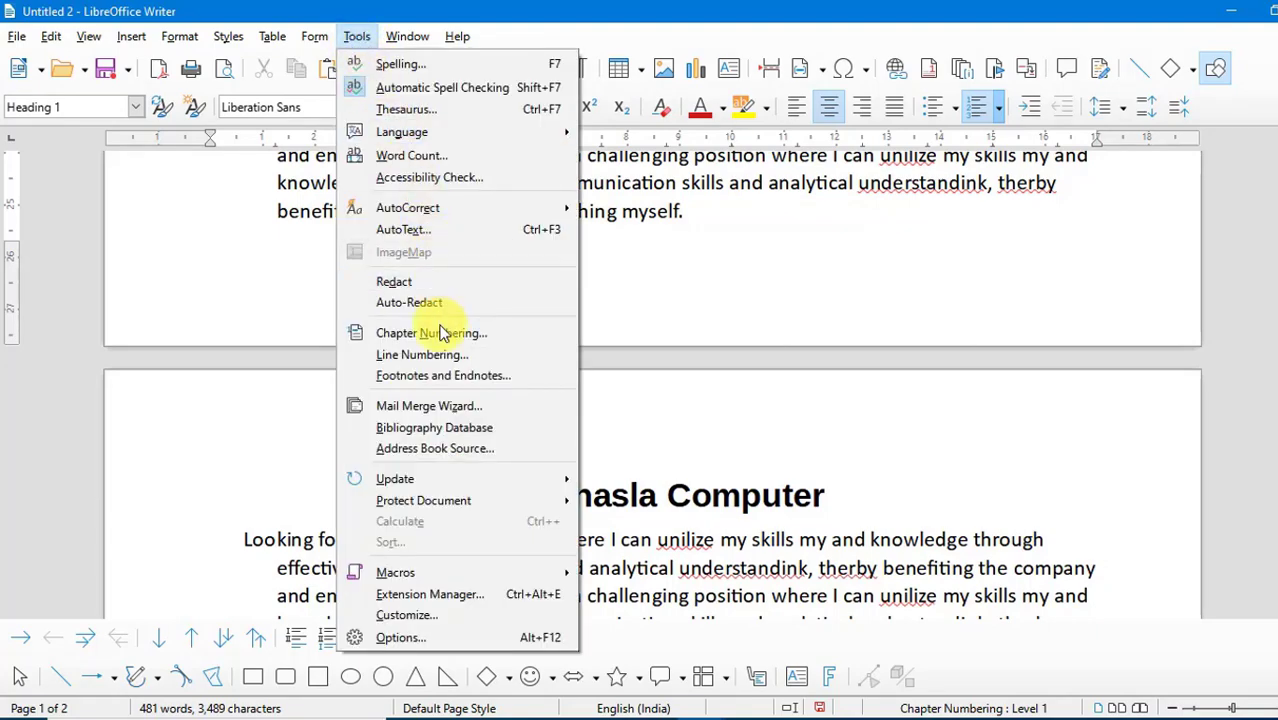
pyautogui.click(770, 283)
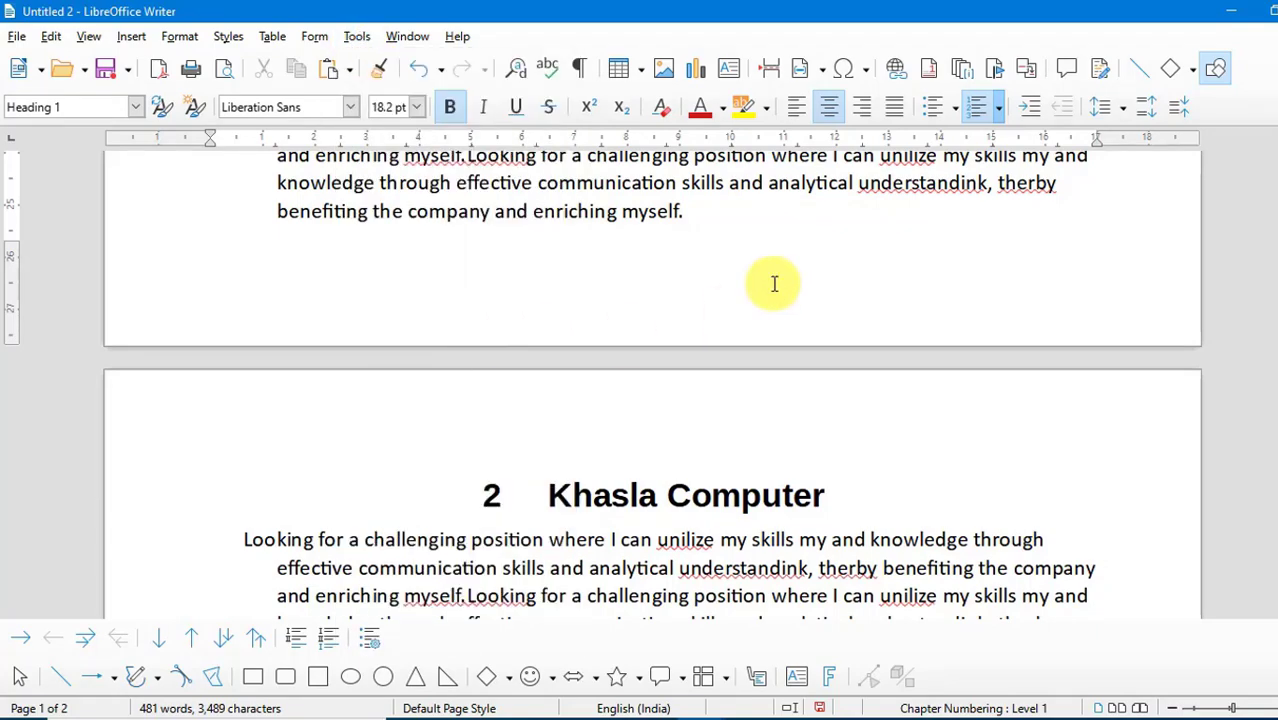
pyautogui.scroll(-10, 772, 284)
pyautogui.scroll(10, 772, 283)
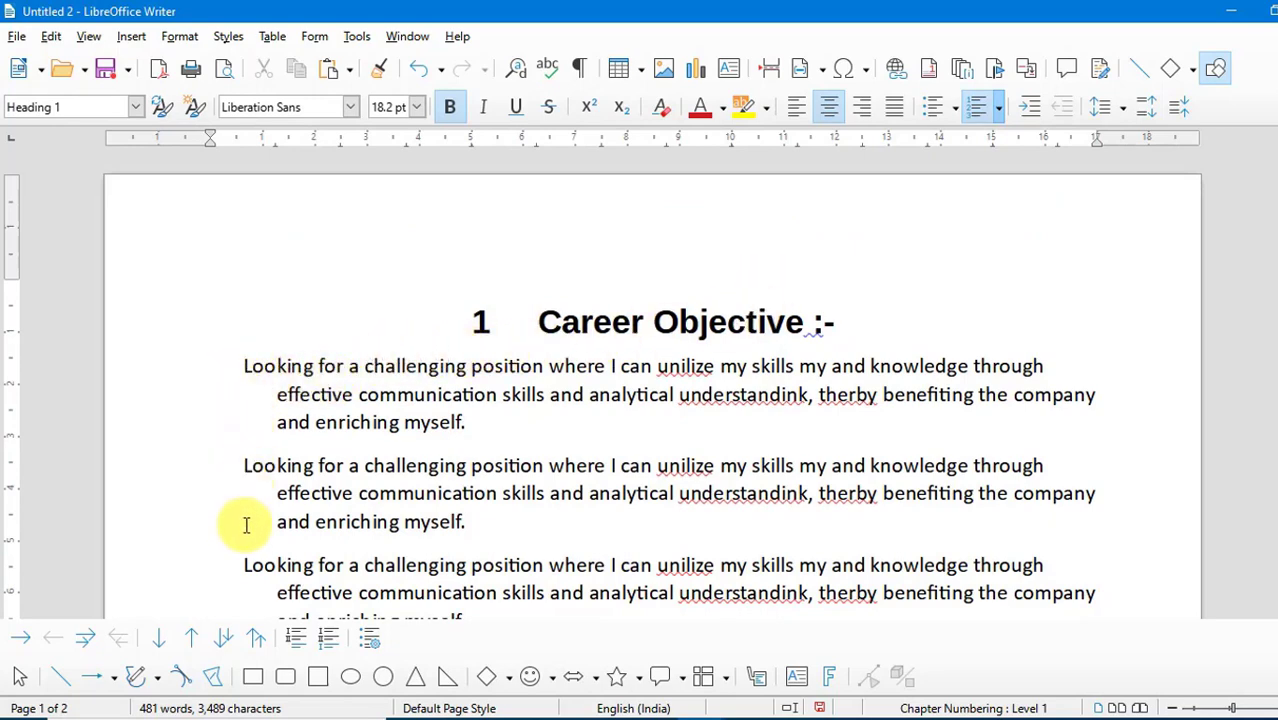
# - Turn on line numbering for the document with the position Left and an interval of 5 lines
pyautogui.click(358, 37)
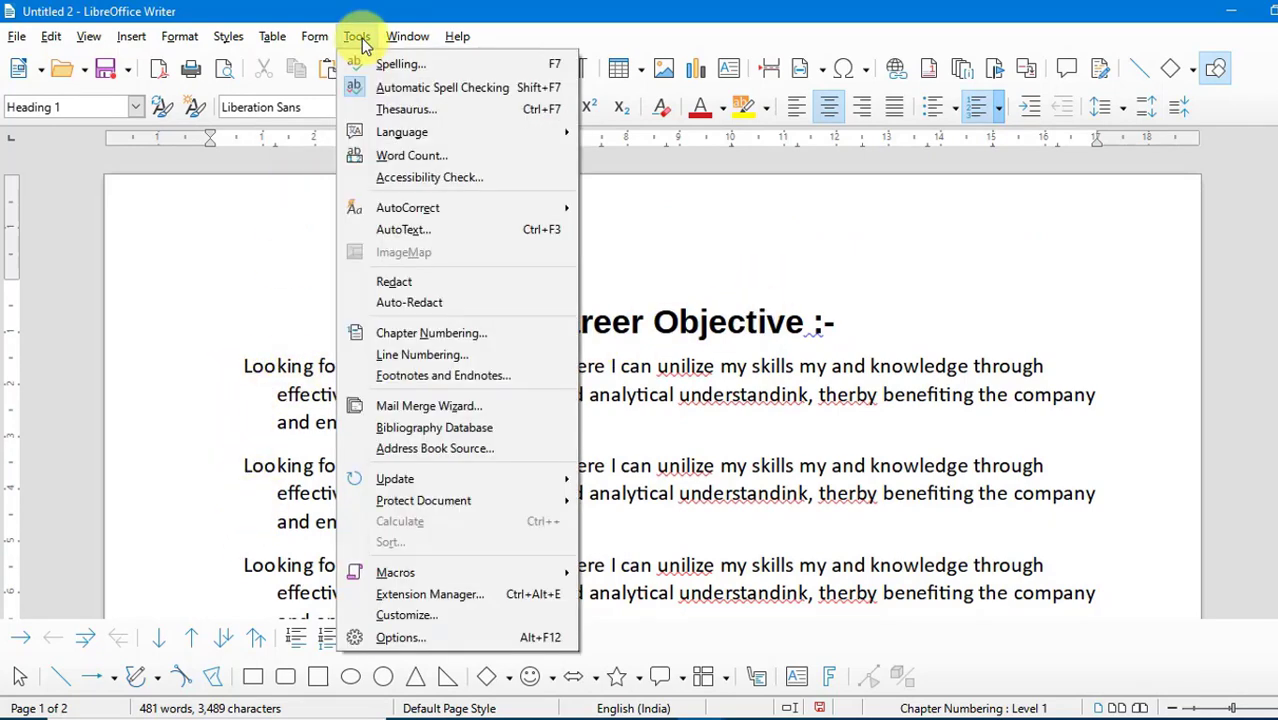
pyautogui.click(411, 362)
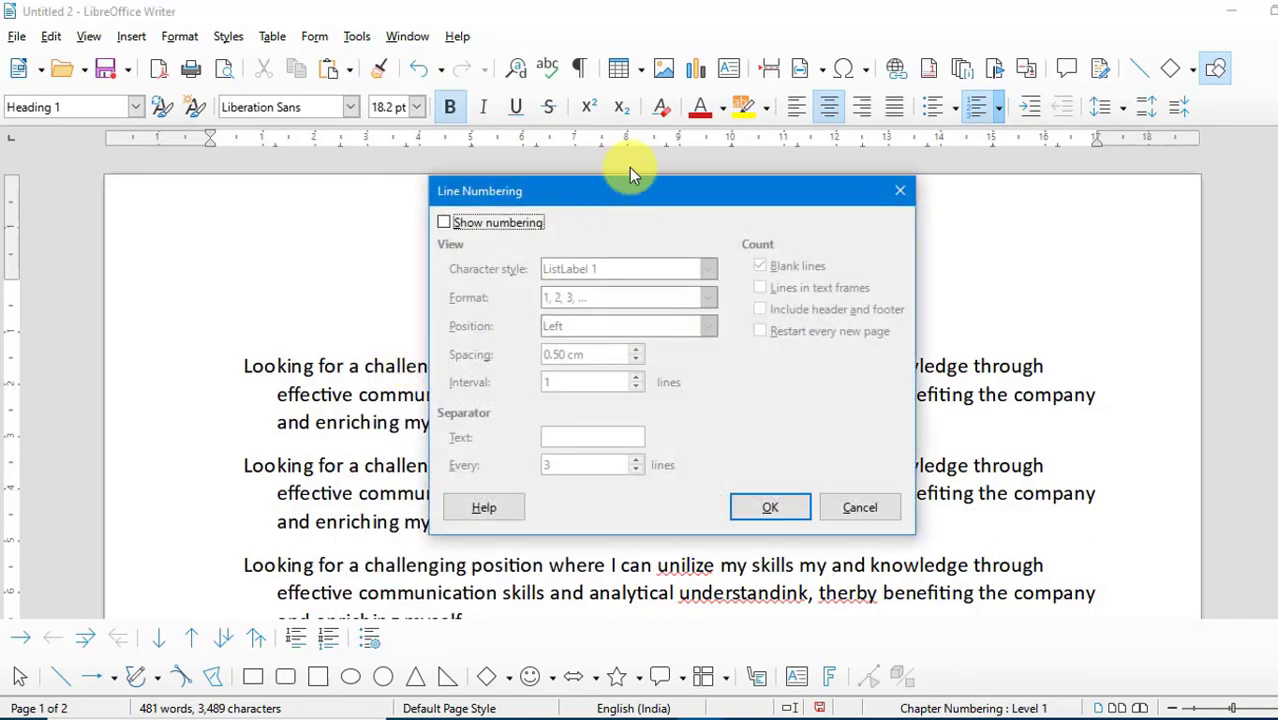
pyautogui.moveTo(616, 188); pyautogui.dragTo(655, 200)
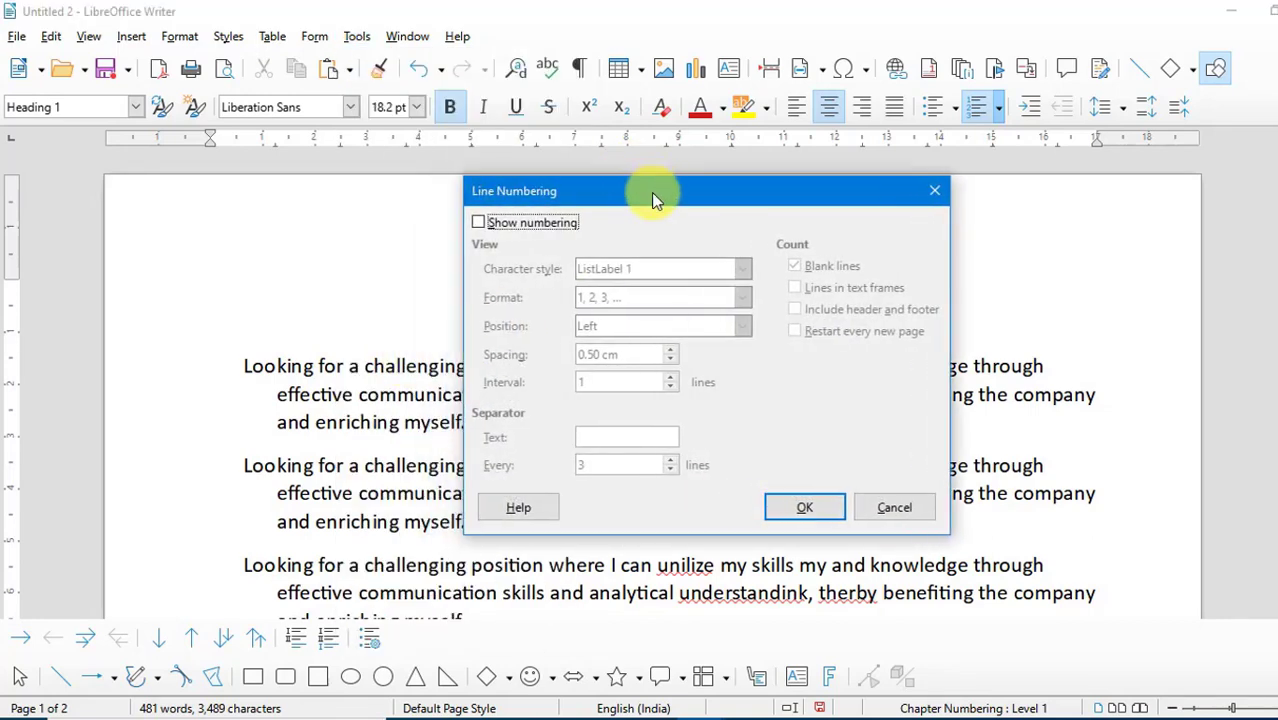
pyautogui.click(552, 232)
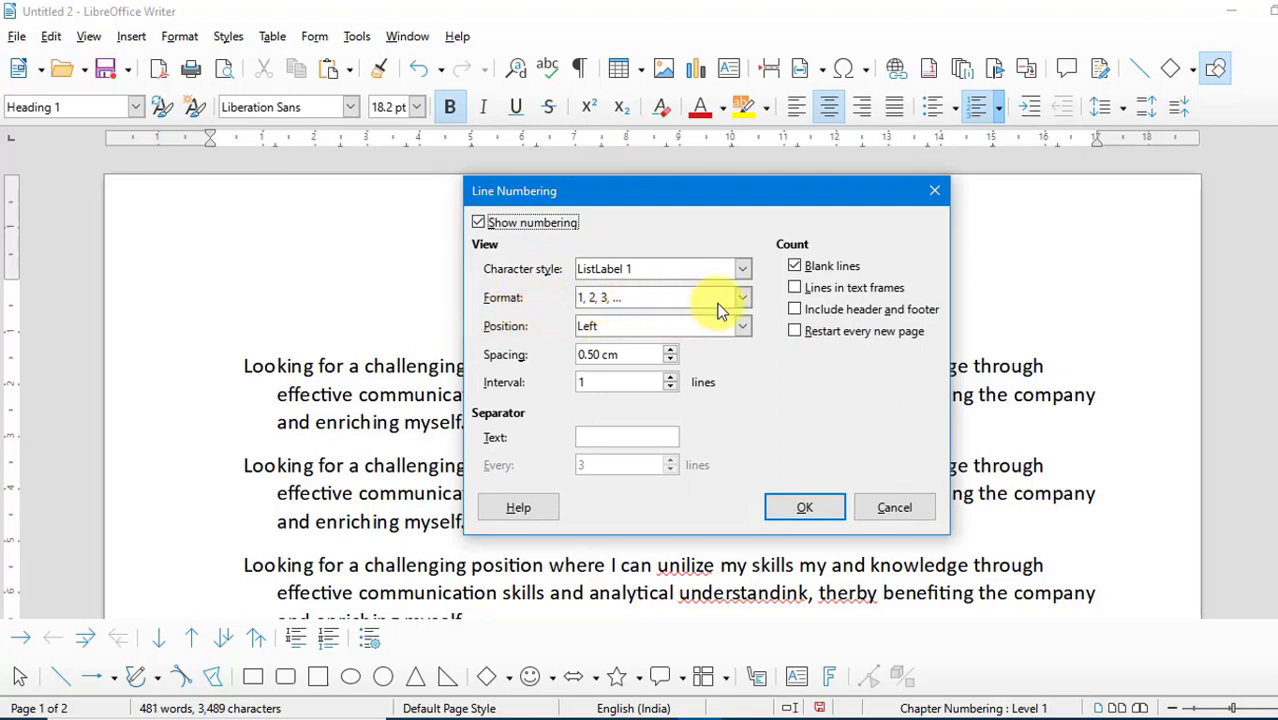
pyautogui.click(742, 328)
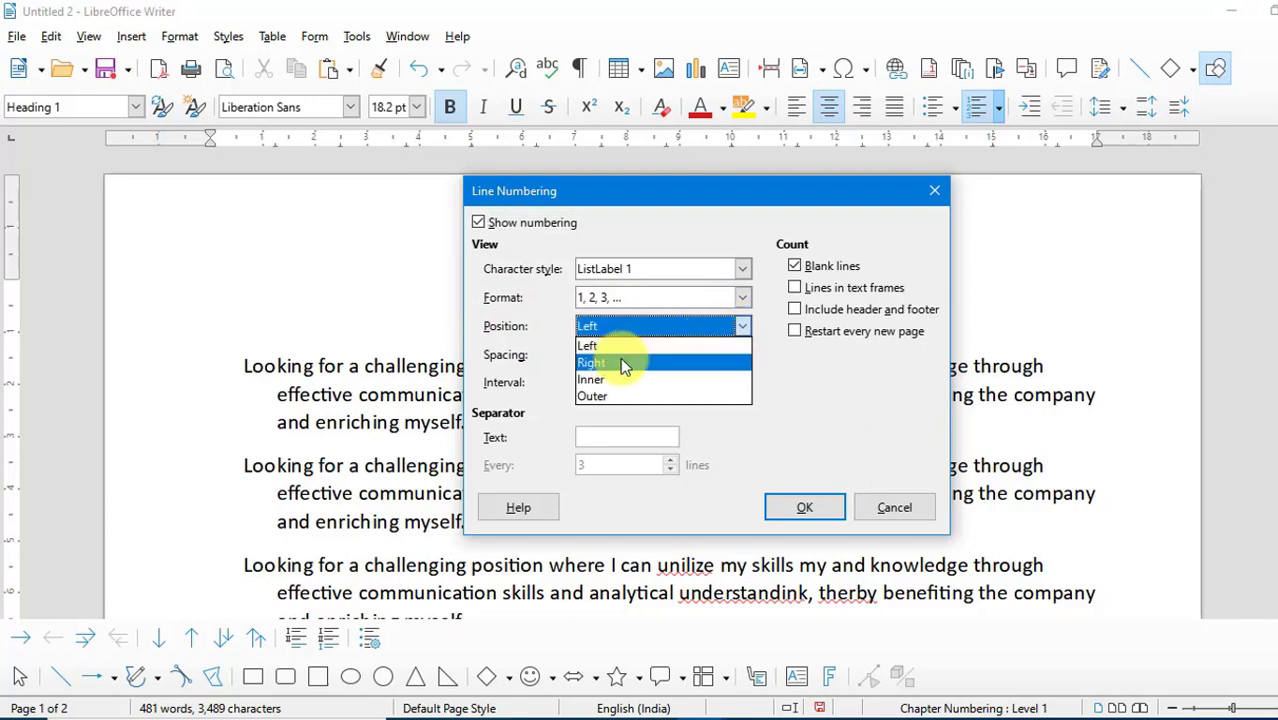
pyautogui.press('Up')
pyautogui.press('Return')
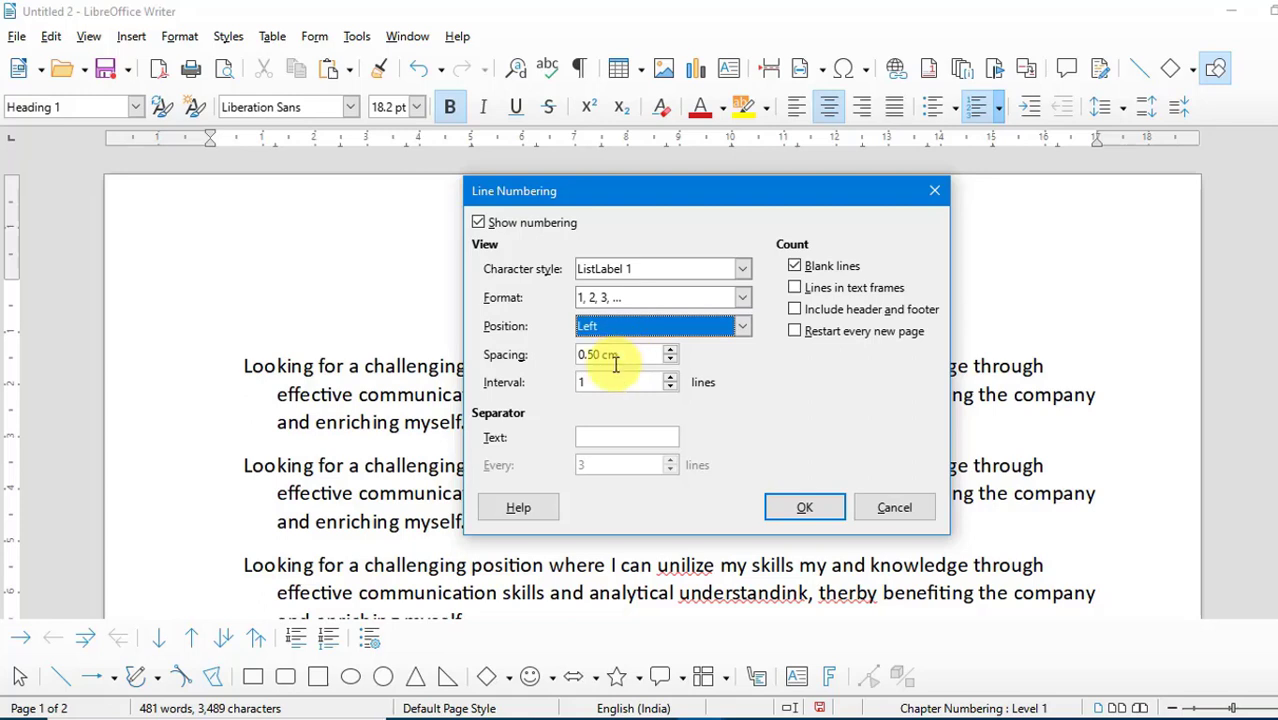
pyautogui.click(670, 389)
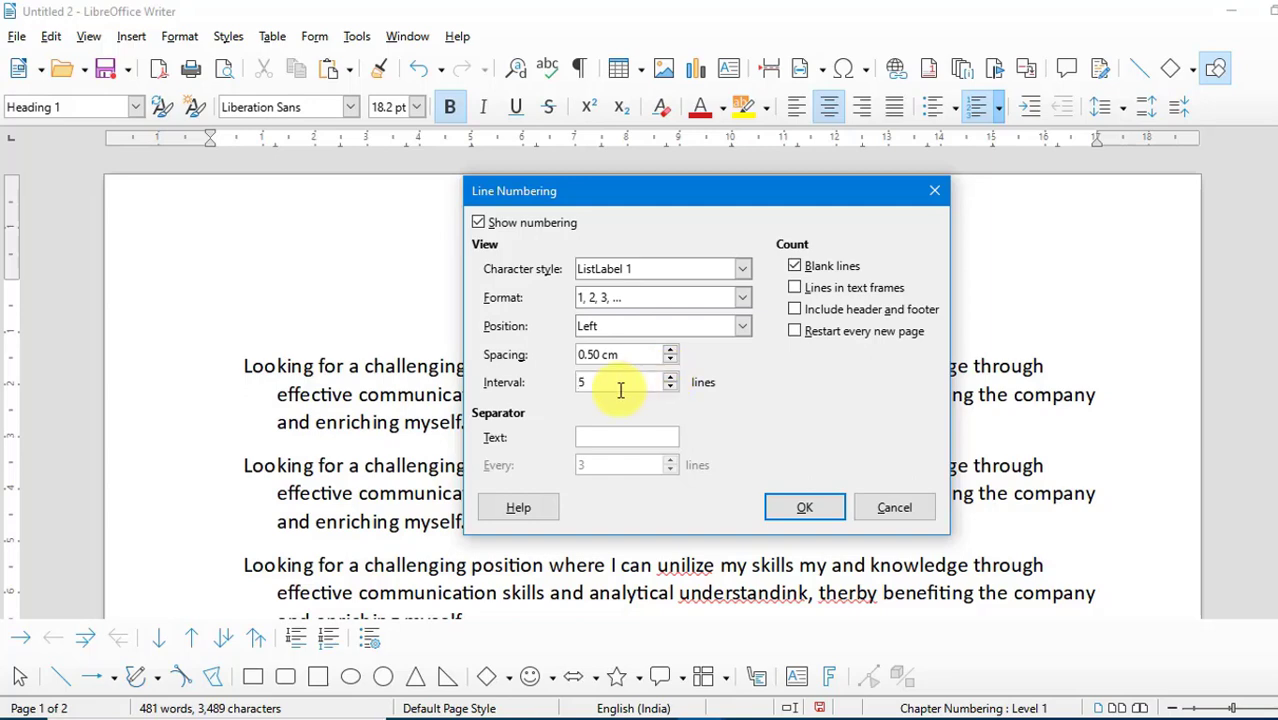
pyautogui.click(810, 505)
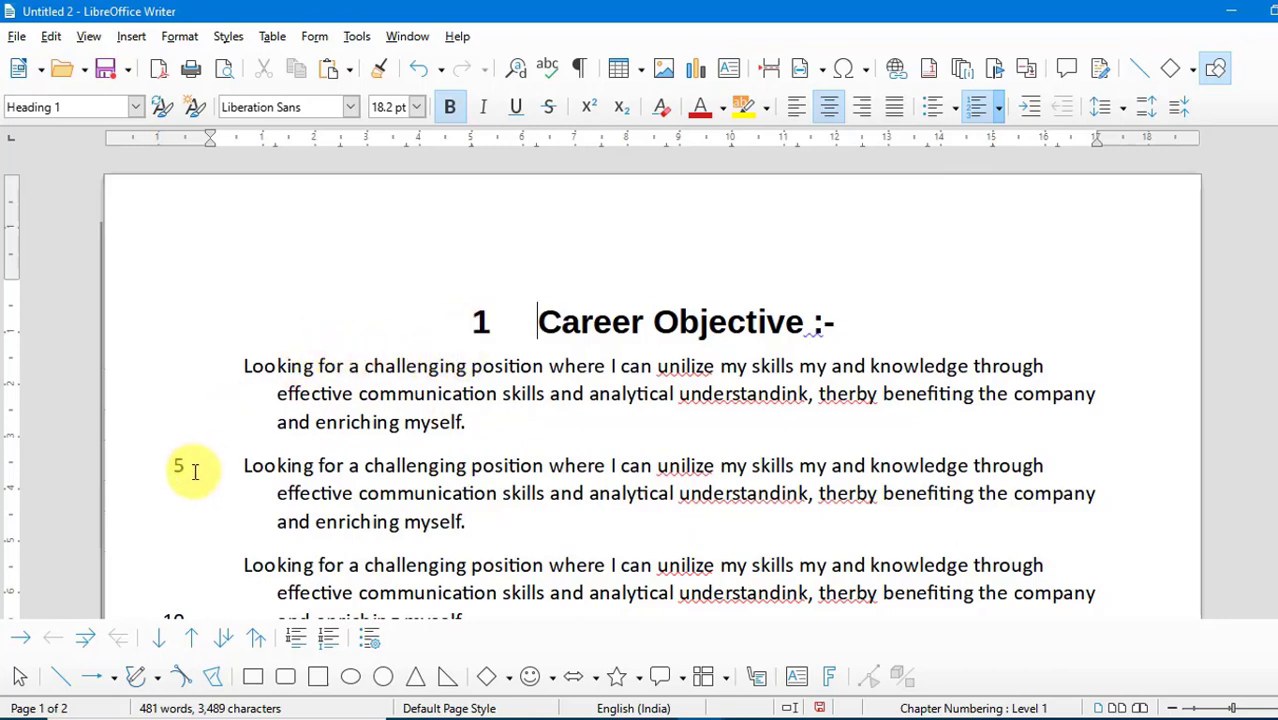
# - Look through both pages to review the line numbers in the margin
pyautogui.scroll(-3, 230, 360)
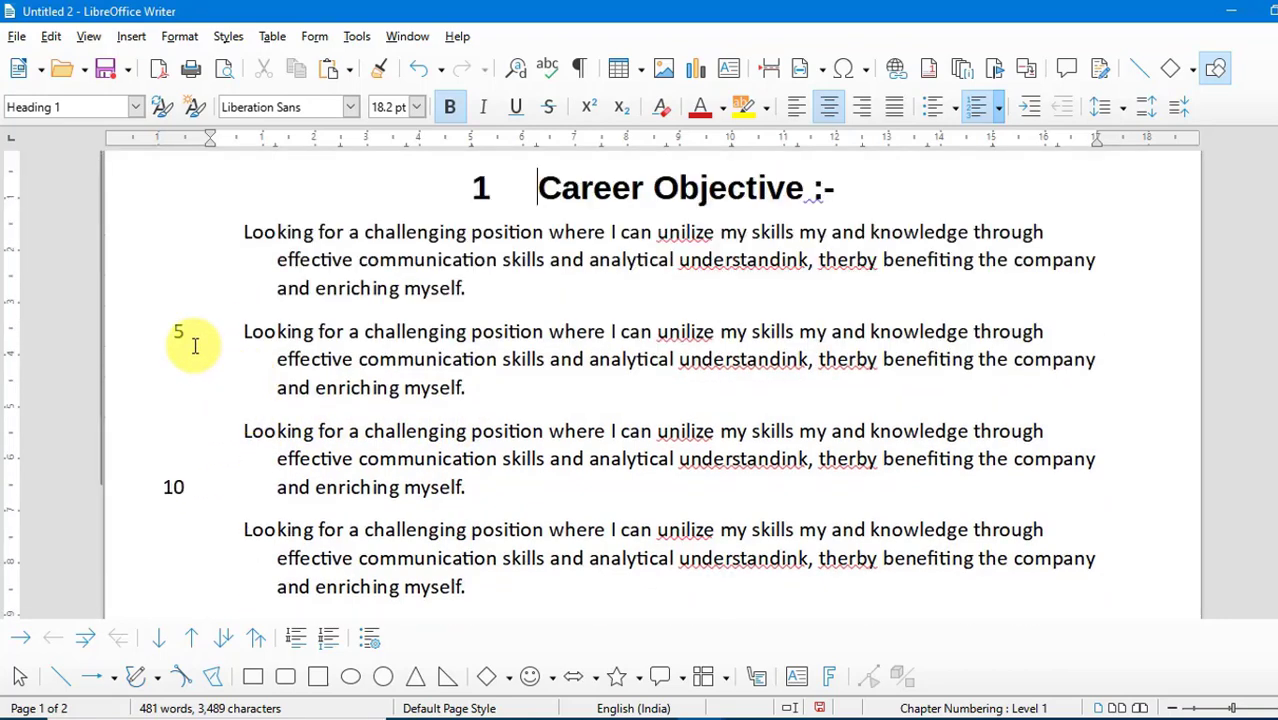
pyautogui.scroll(-6, 191, 450)
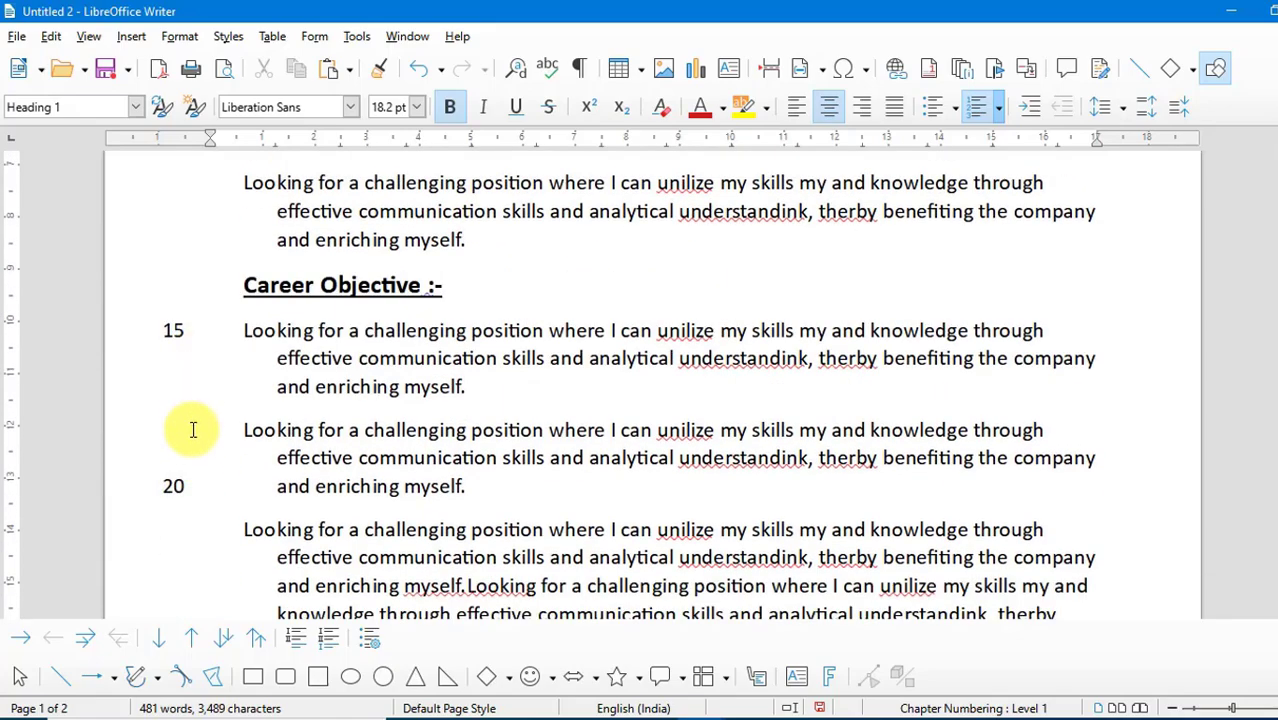
pyautogui.scroll(-3, 192, 440)
pyautogui.scroll(-9, 193, 447)
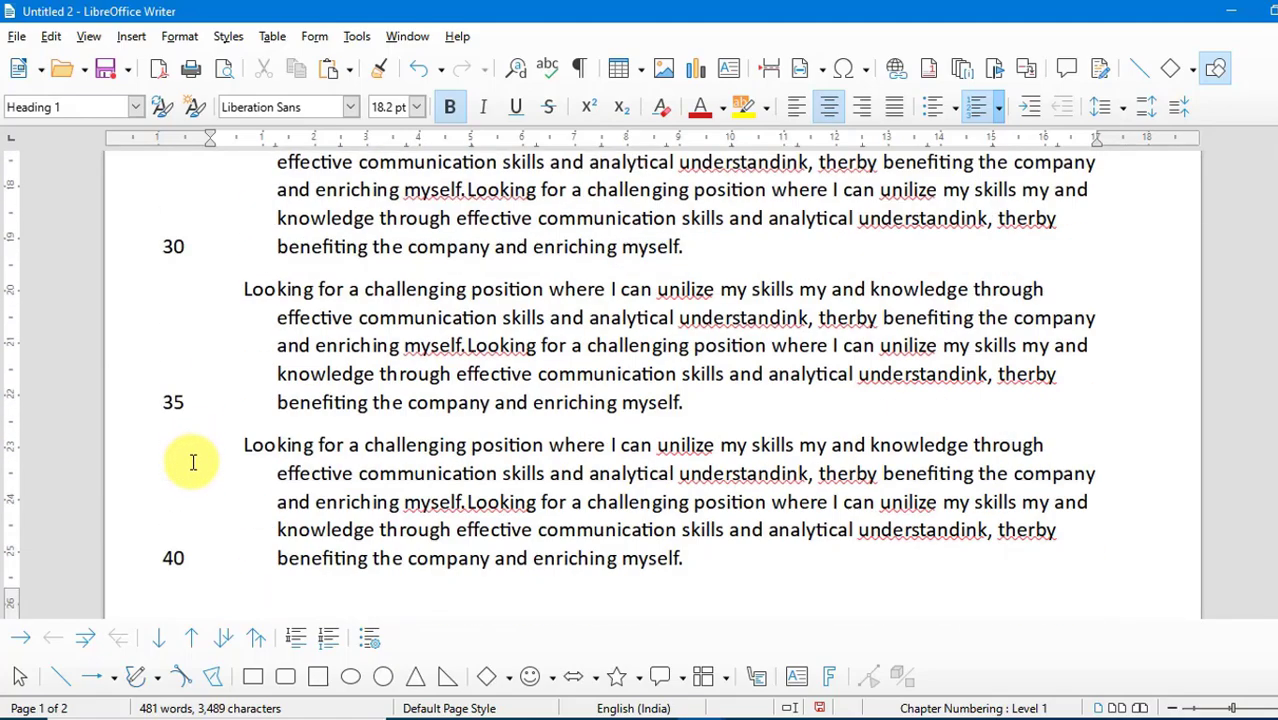
pyautogui.scroll(-6, 193, 462)
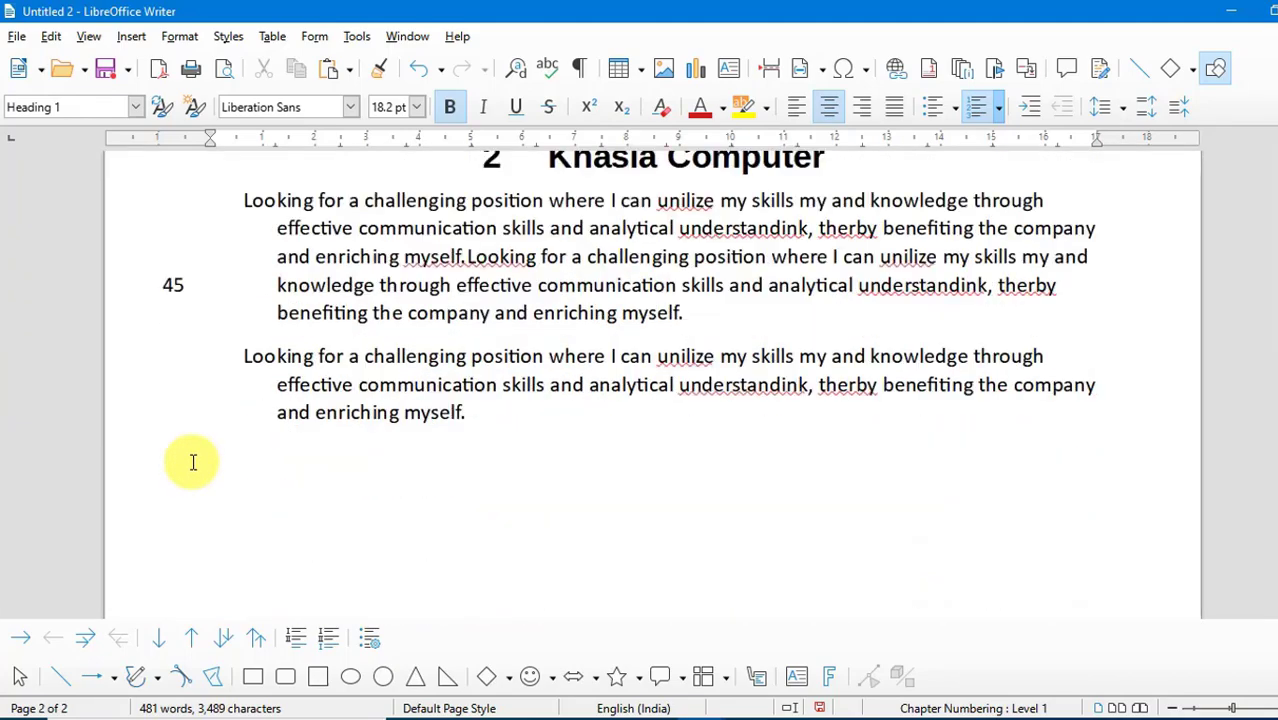
pyautogui.scroll(10, 193, 462)
pyautogui.scroll(15, 191, 460)
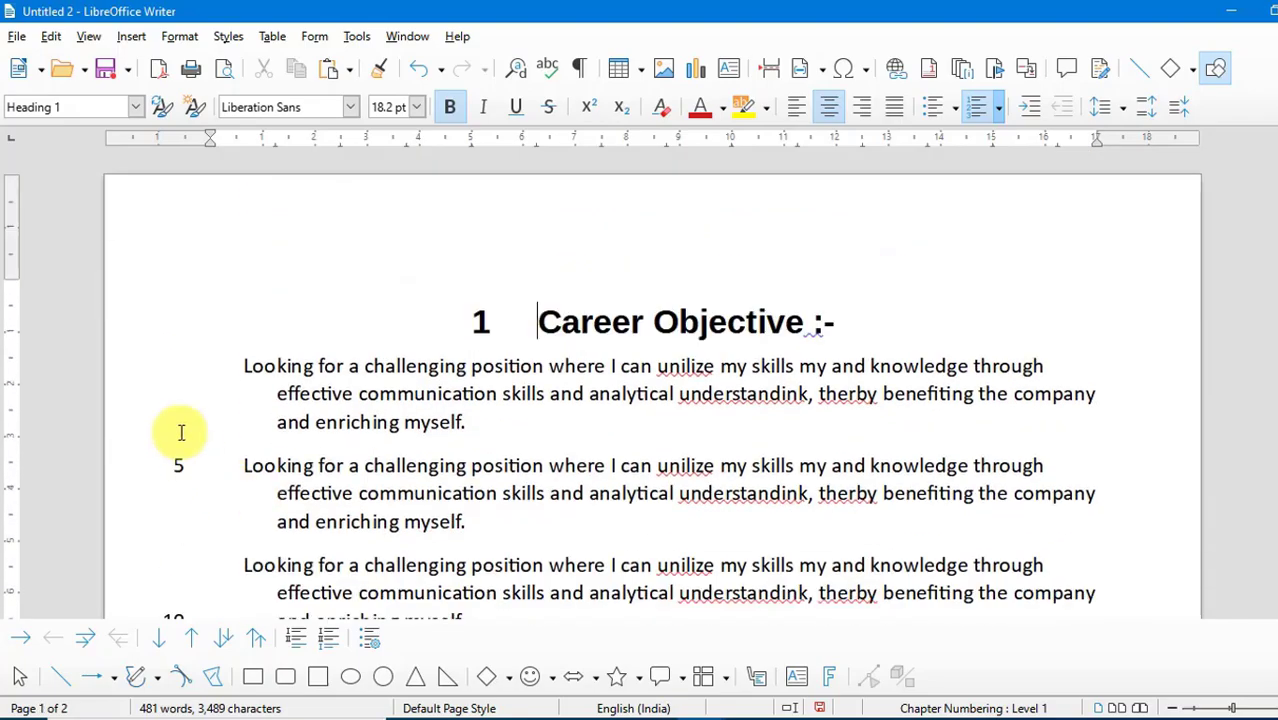
pyautogui.scroll(-5, 165, 414)
pyautogui.scroll(5, 167, 420)
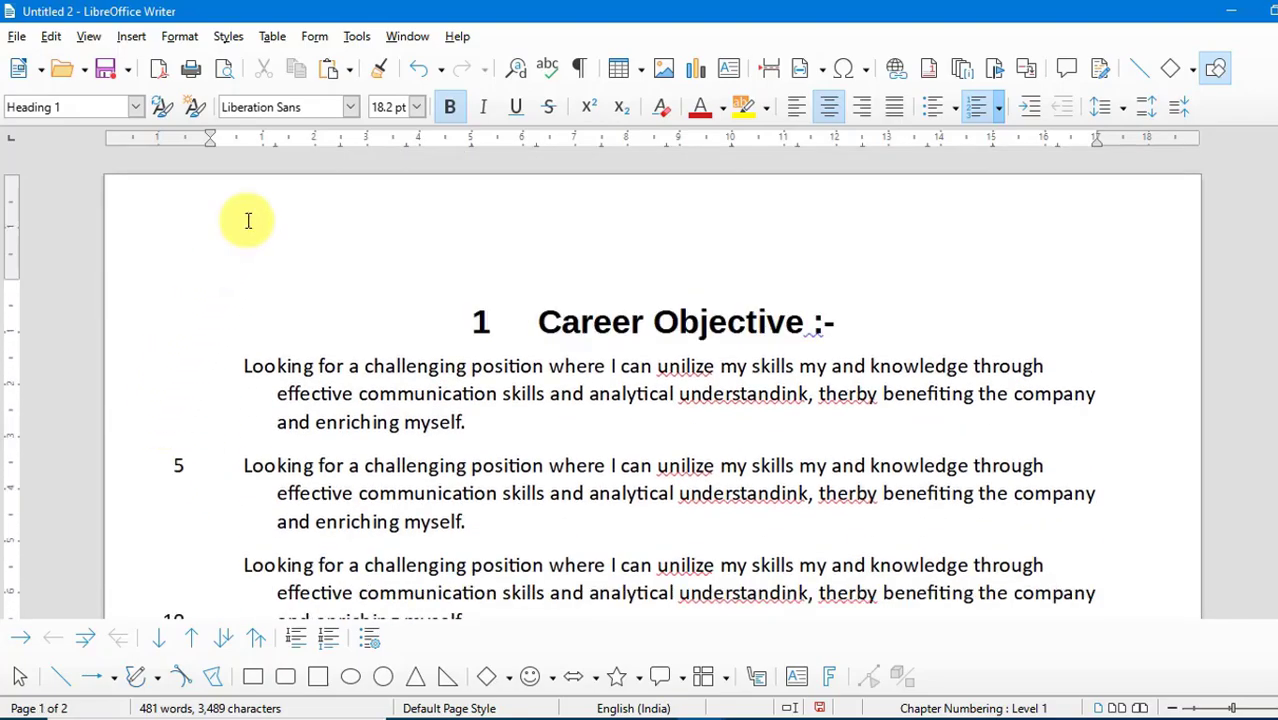
# - Change the line numbering interval to 1 and check the numbers on both pages
pyautogui.click(357, 40)
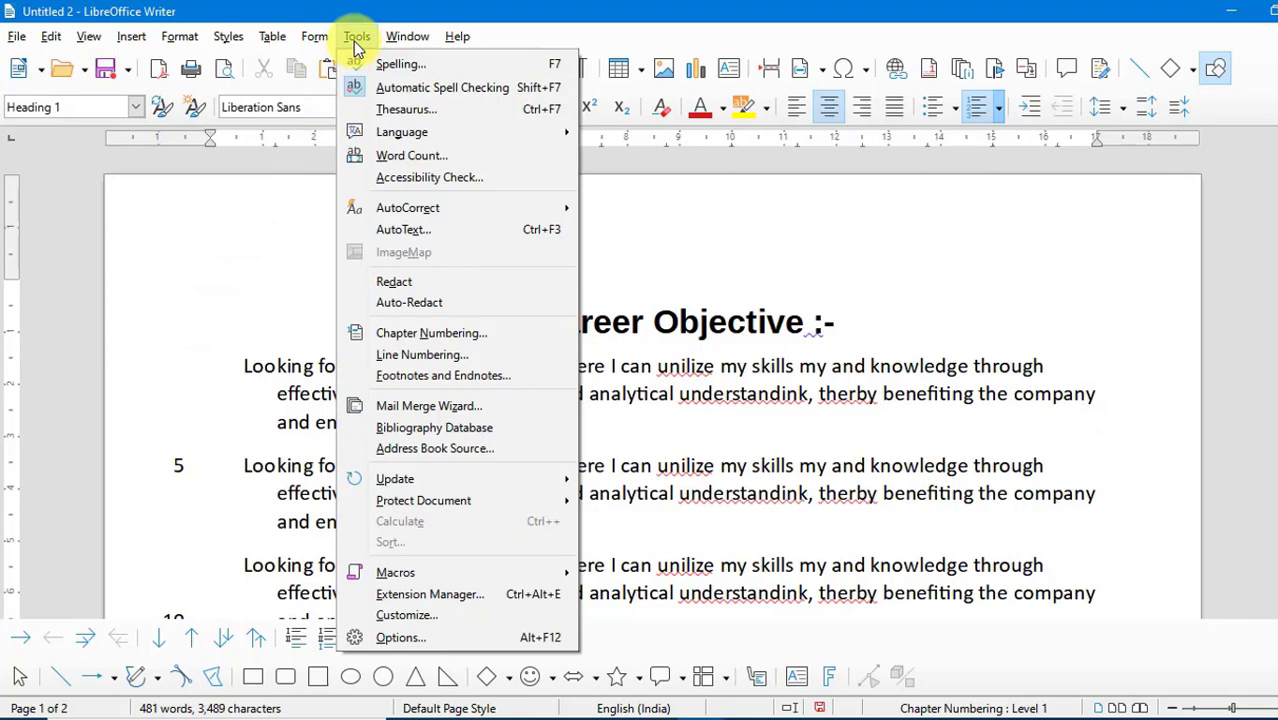
pyautogui.click(396, 356)
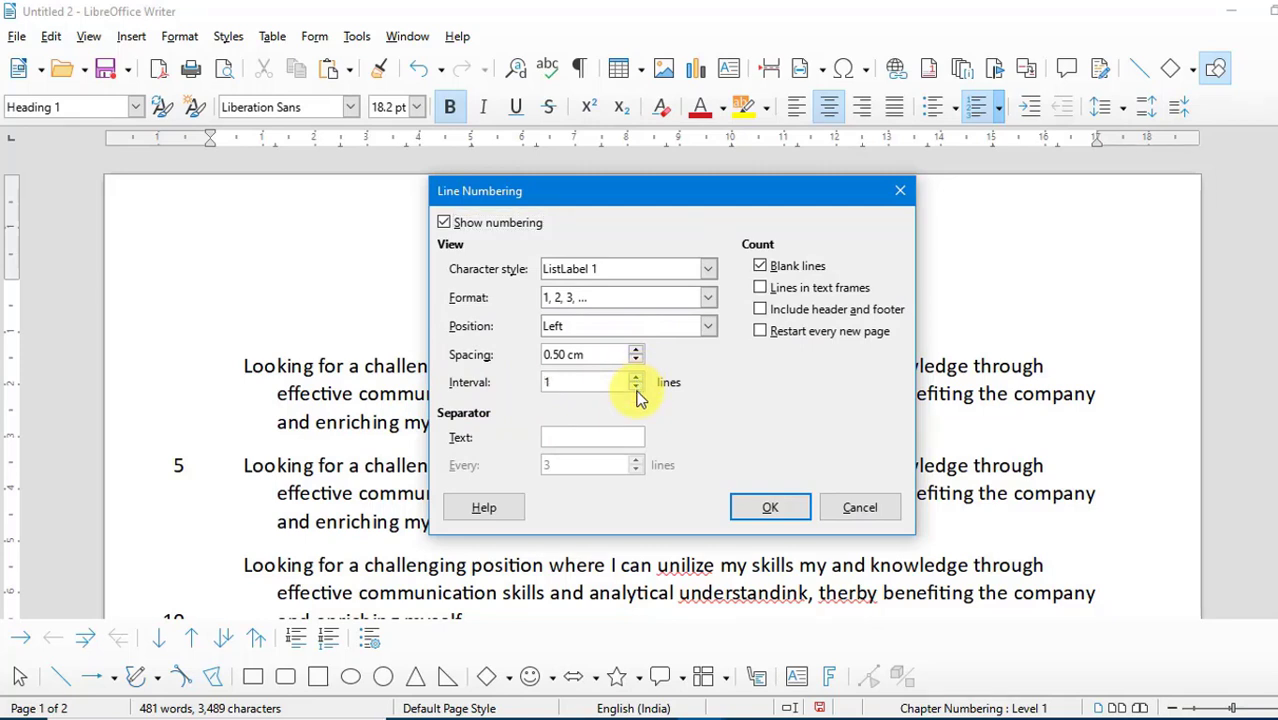
pyautogui.click(768, 507)
pyautogui.scroll(-12, 220, 345)
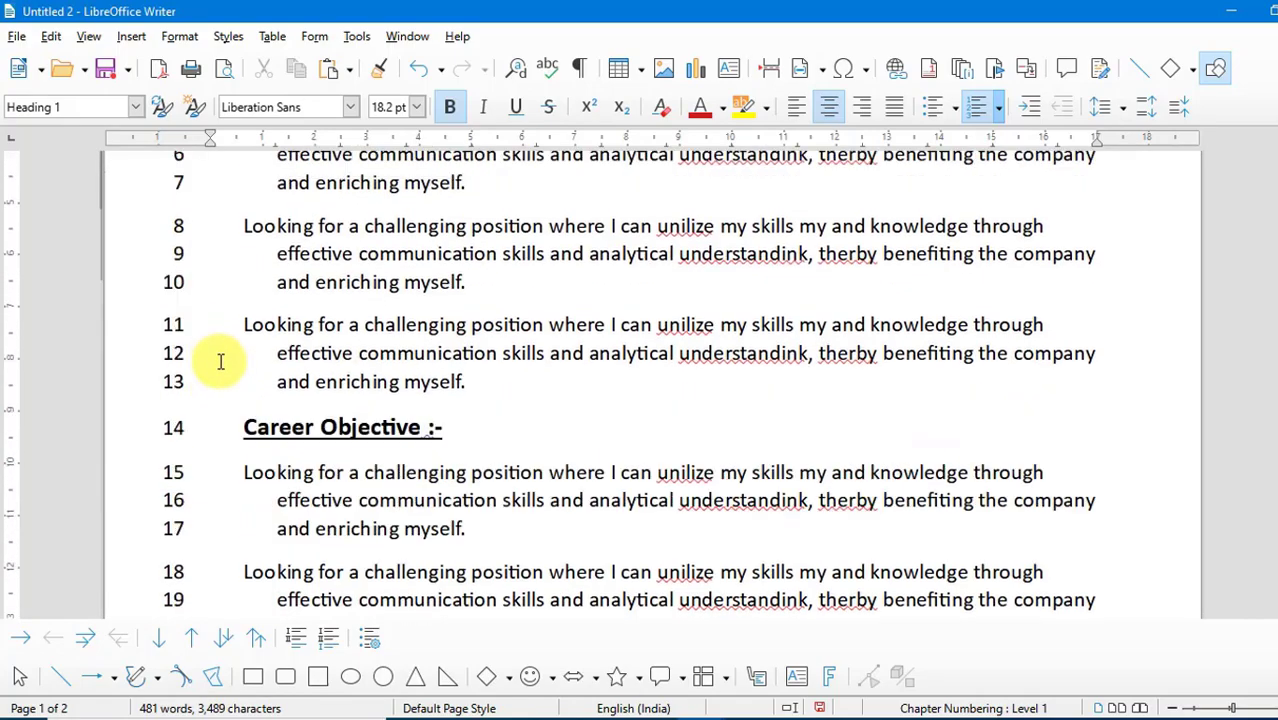
pyautogui.scroll(-15, 220, 362)
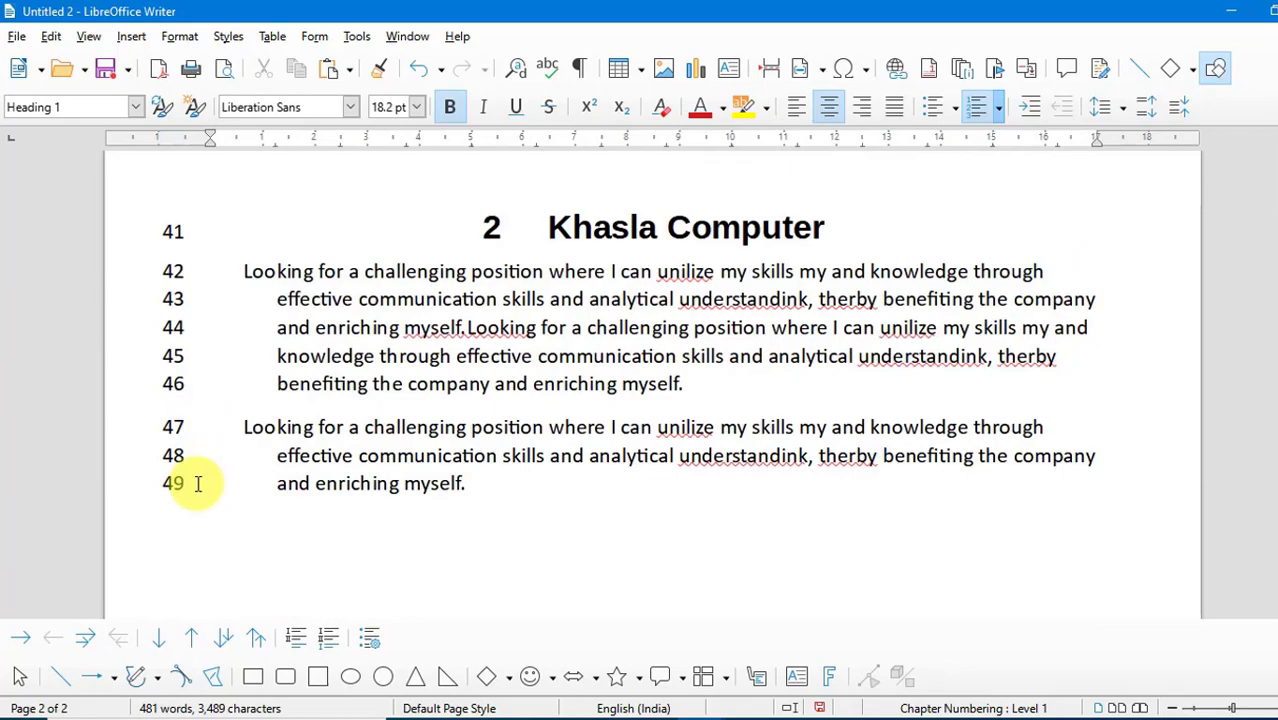
pyautogui.scroll(20, 203, 483)
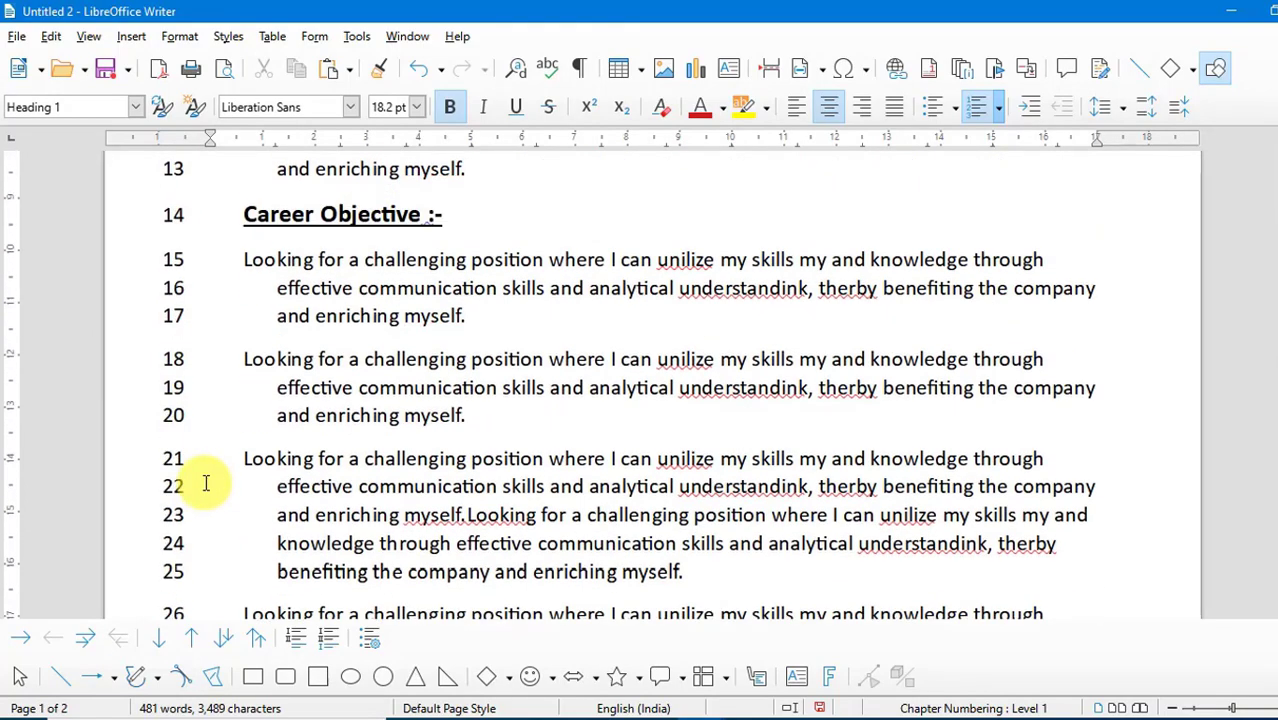
# - Set the line number position to Right and check the numbers beside the text
pyautogui.click(357, 36)
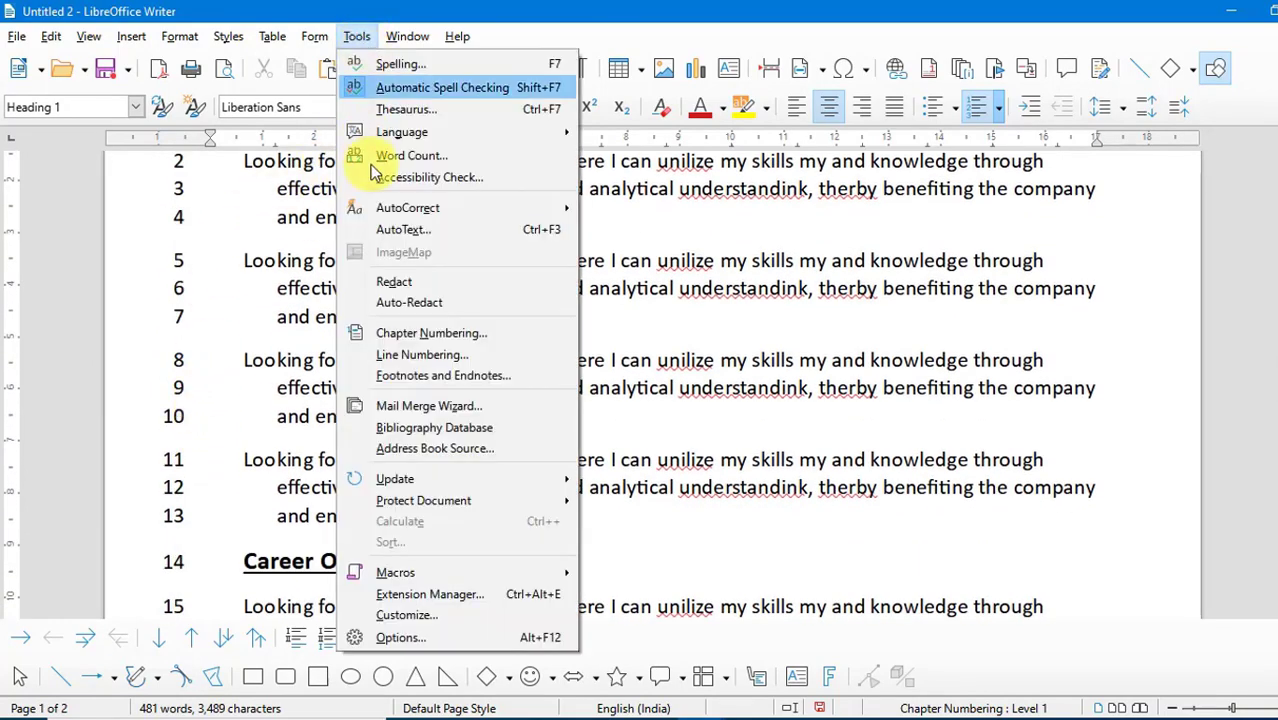
pyautogui.click(390, 275)
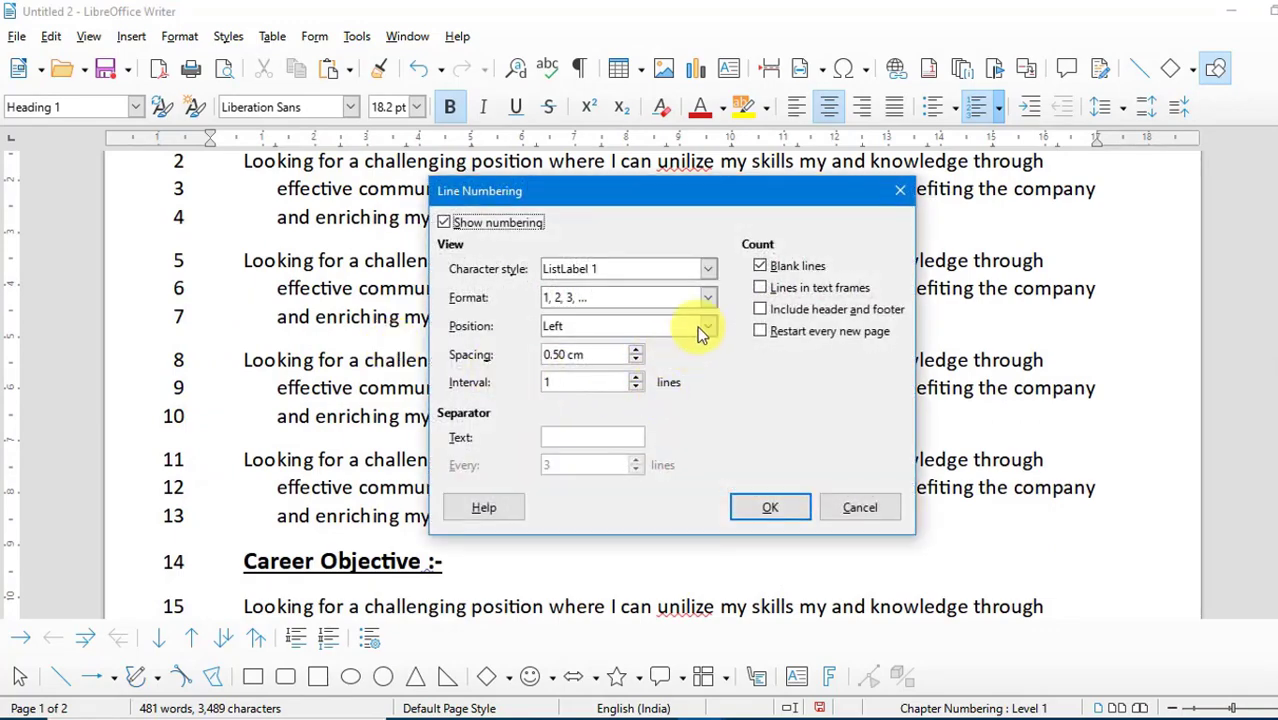
pyautogui.click(697, 326)
pyautogui.click(578, 364)
pyautogui.click(766, 507)
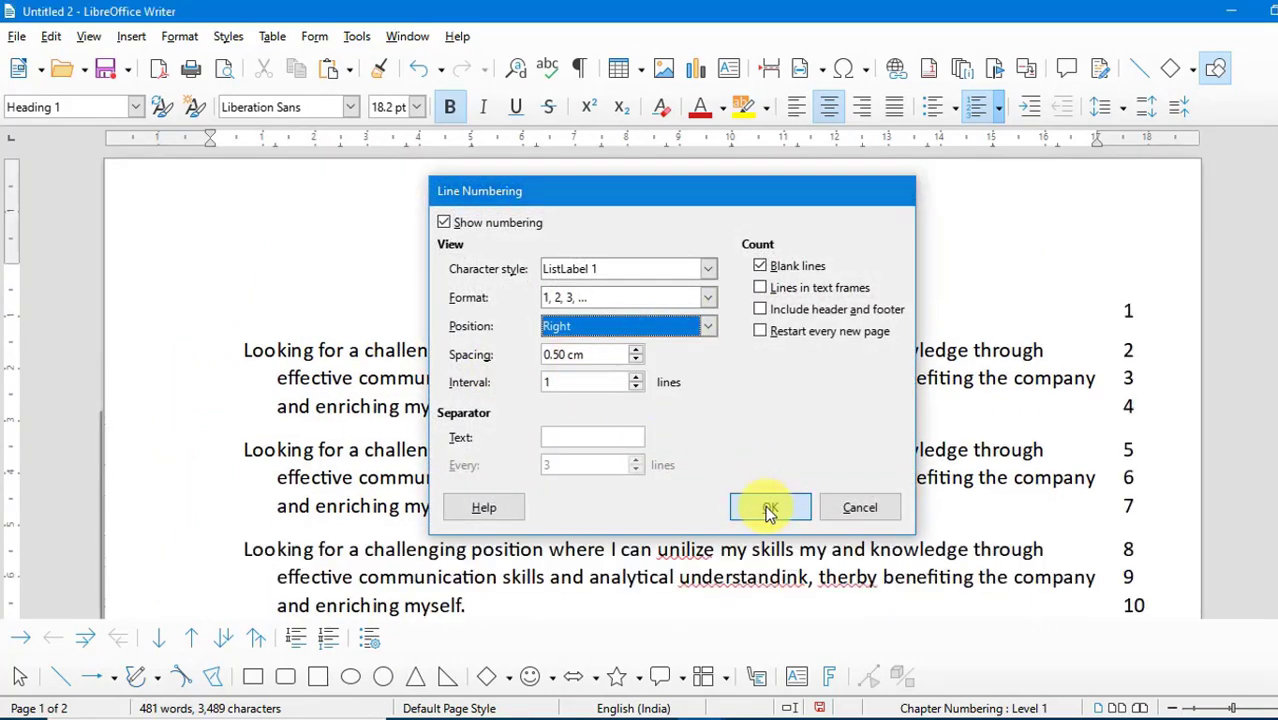
pyautogui.scroll(-15, 1135, 420)
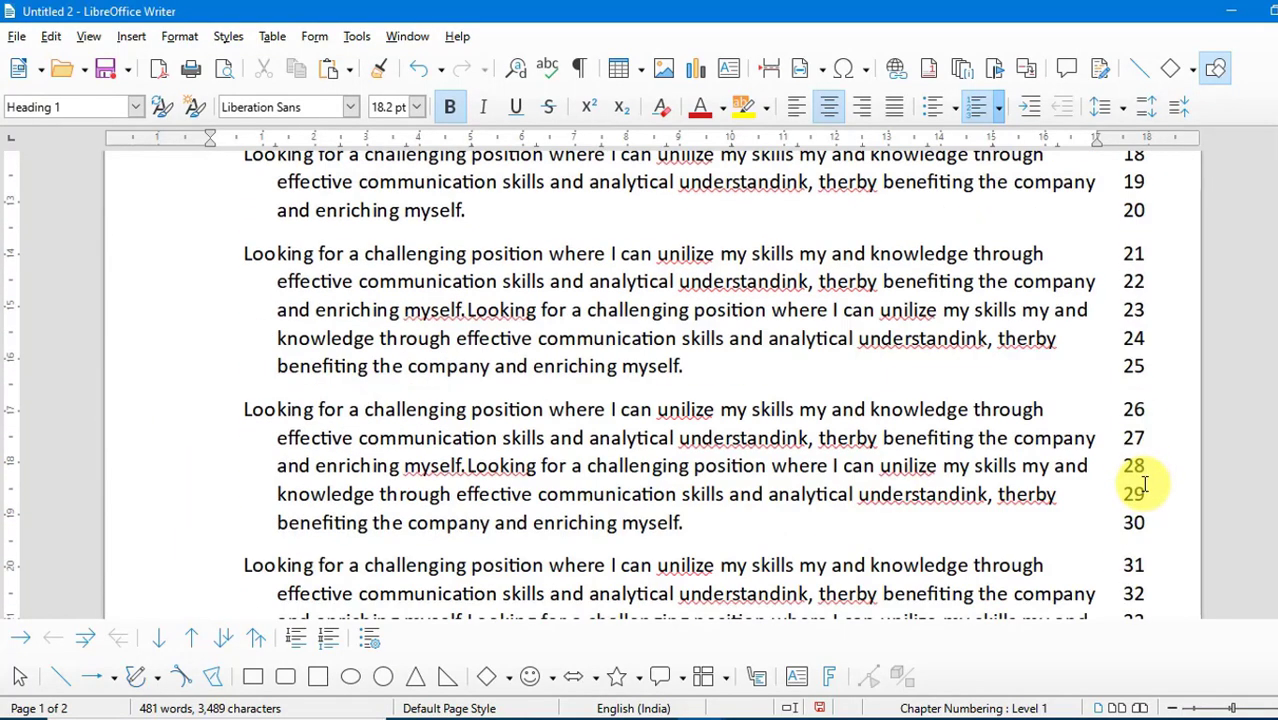
pyautogui.scroll(10, 1140, 480)
pyautogui.scroll(5, 1057, 463)
# - Turn off line numbering for the document
pyautogui.click(357, 36)
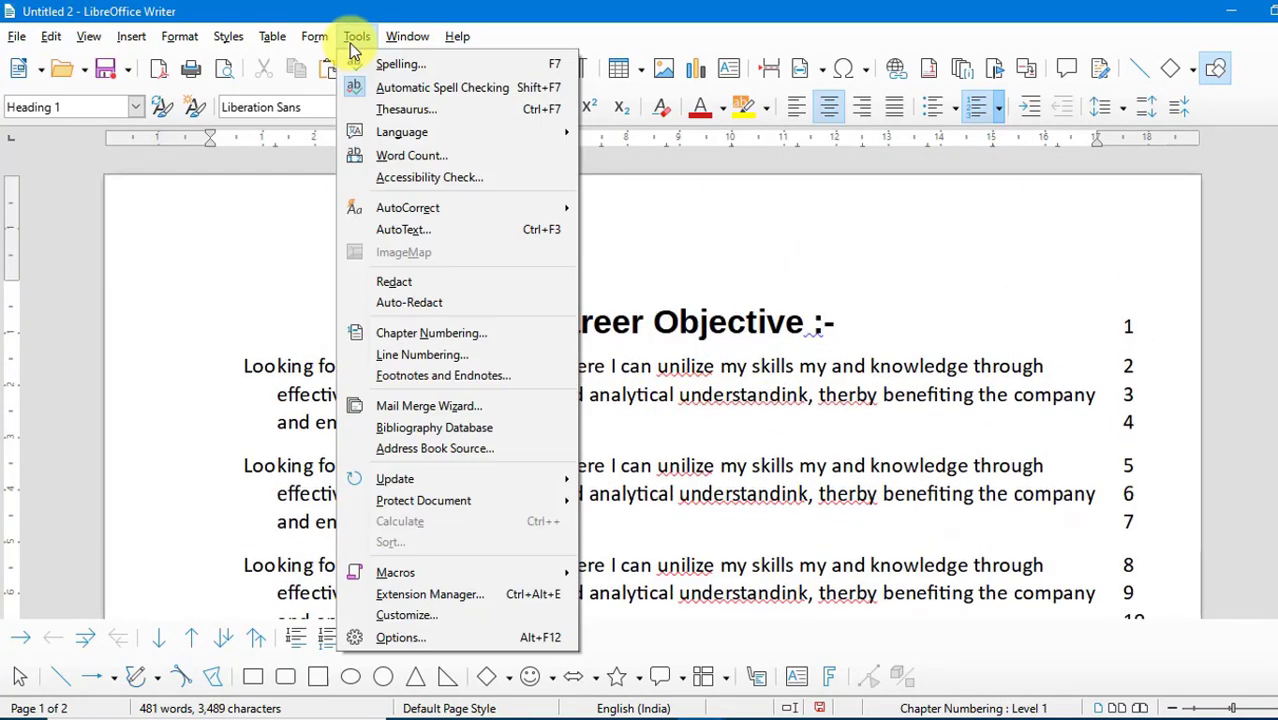
pyautogui.click(392, 354)
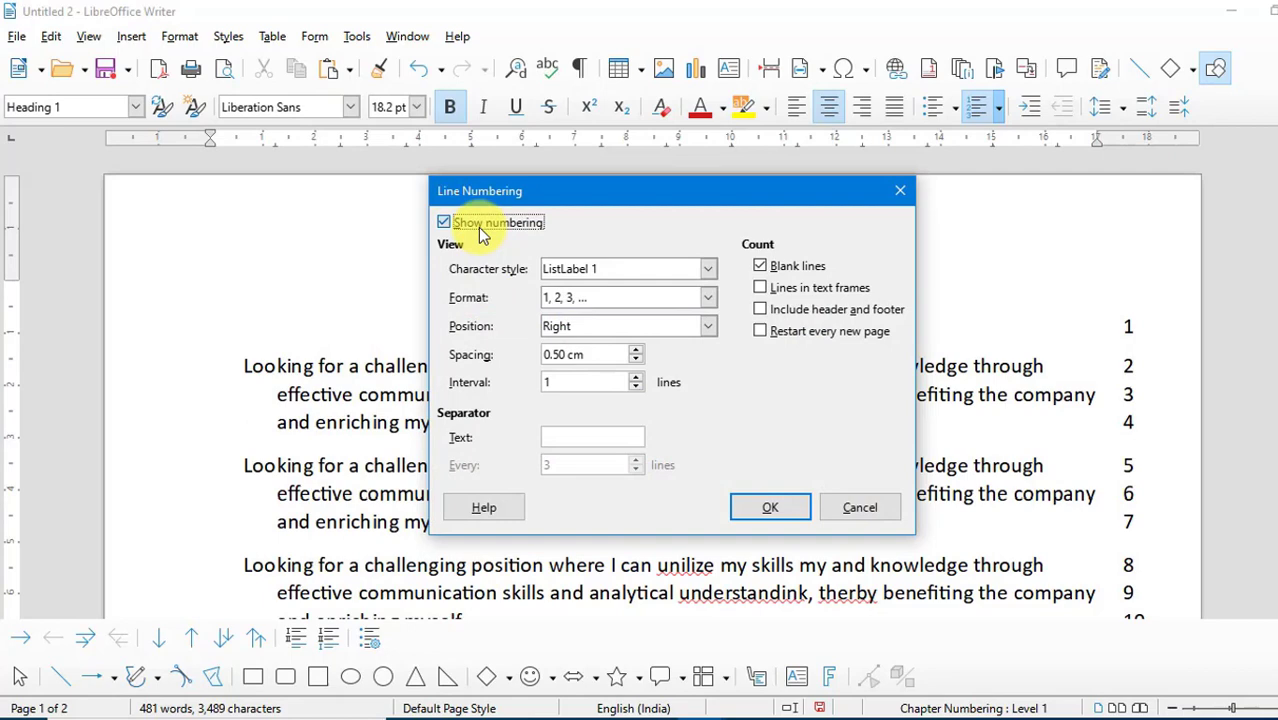
pyautogui.click(478, 227)
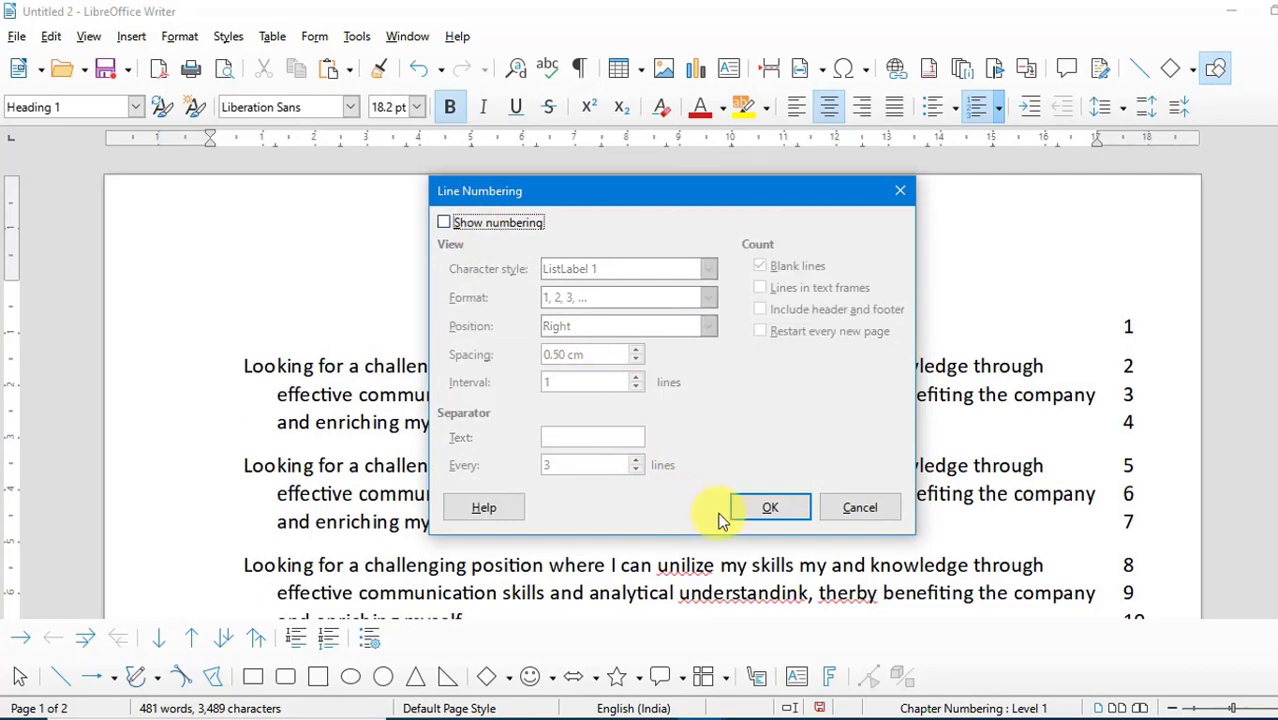
pyautogui.click(762, 508)
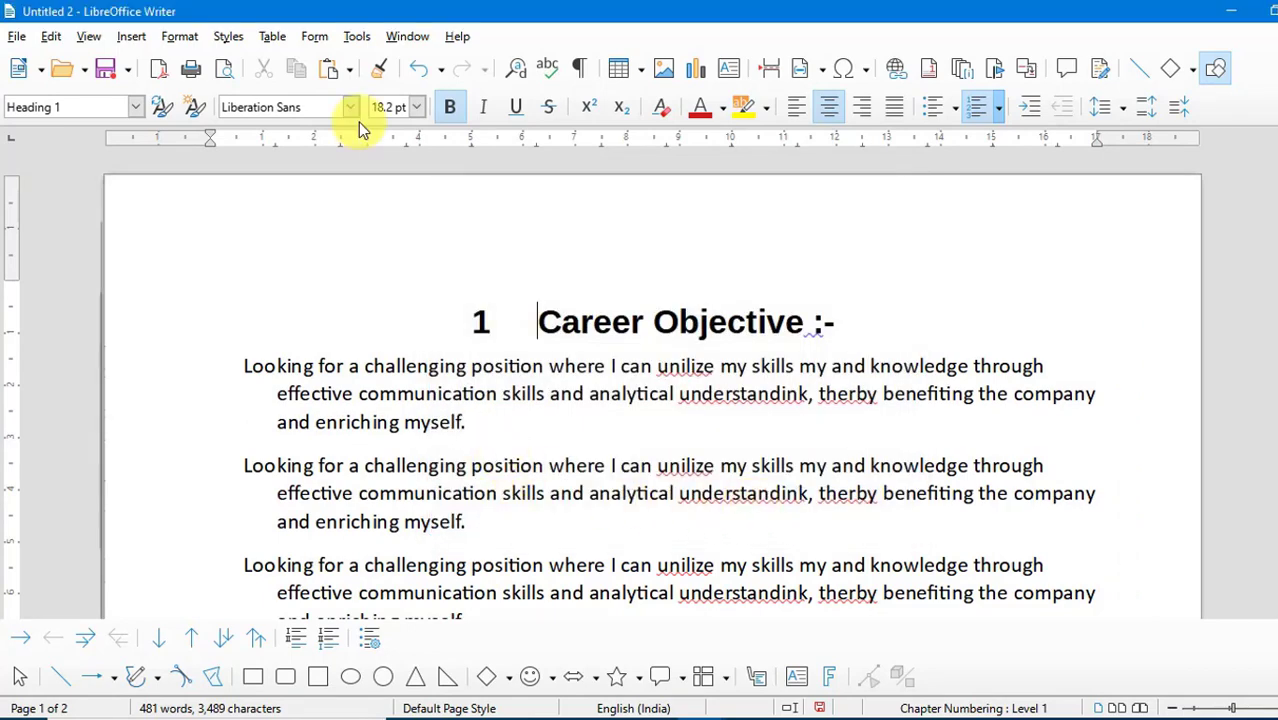
# - Look at the numbering formats offered in the footnote settings and leave them without changes
pyautogui.click(360, 40)
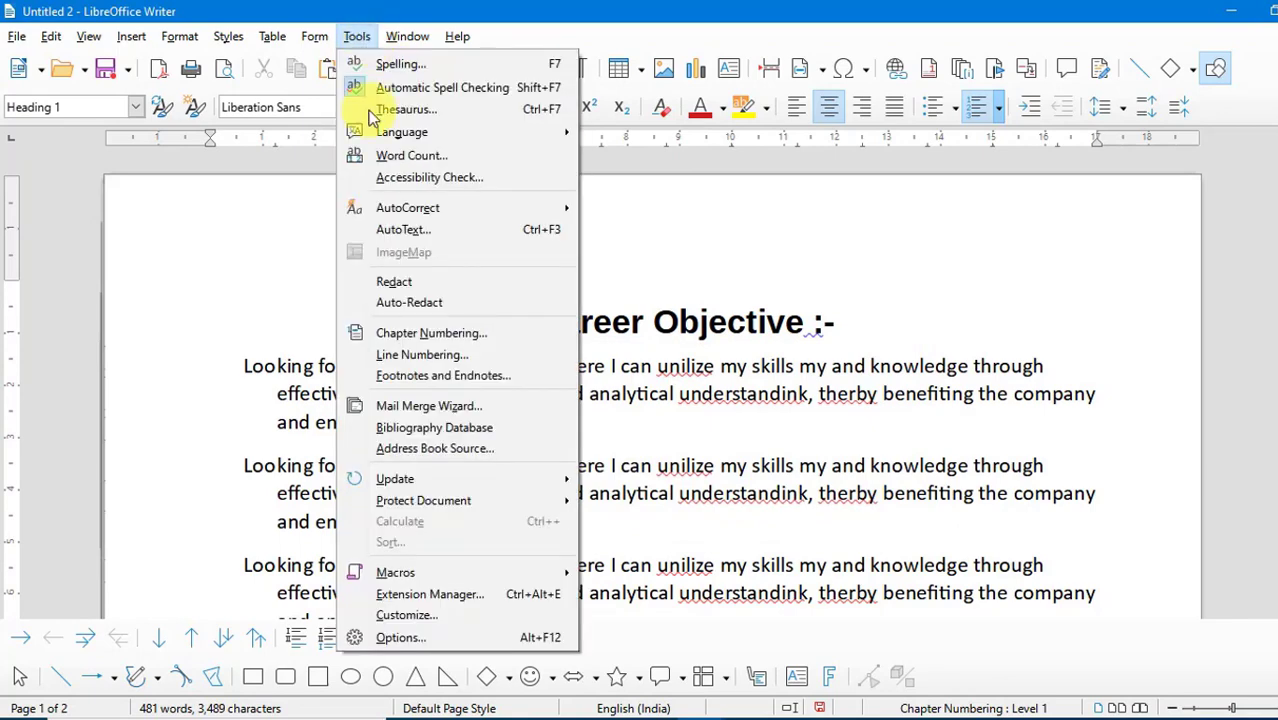
pyautogui.click(490, 379)
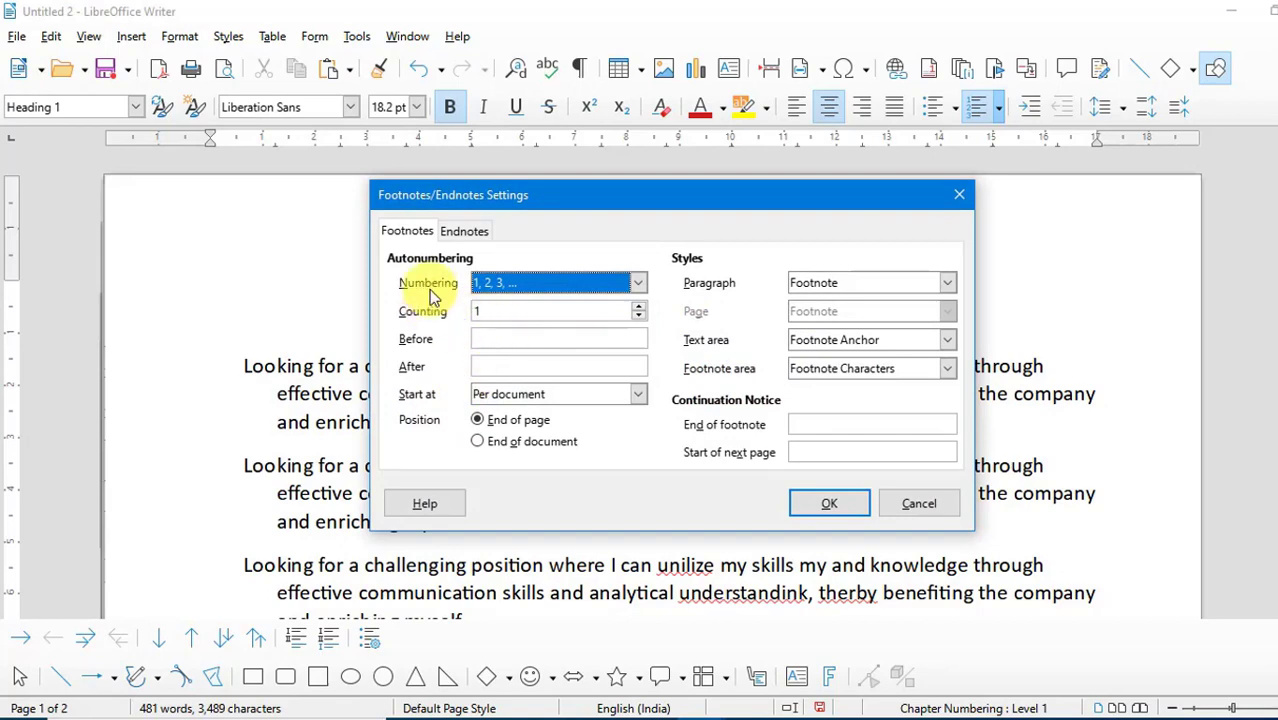
pyautogui.click(632, 283)
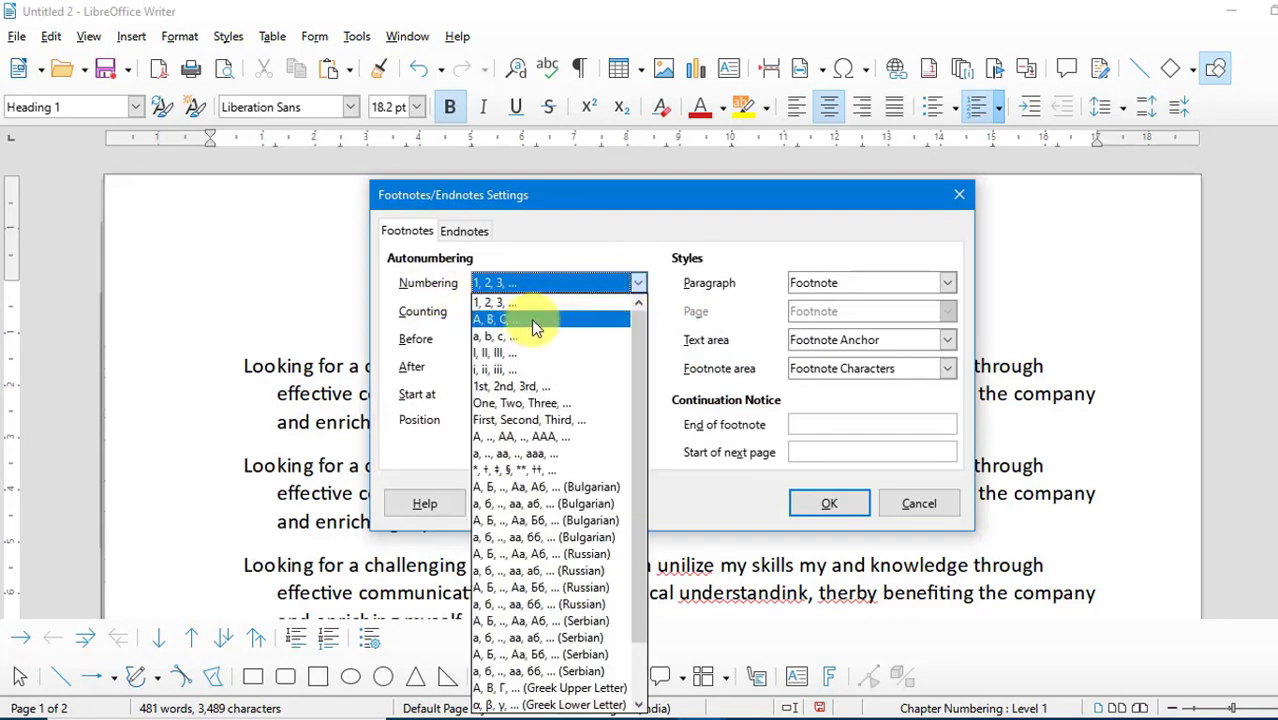
pyautogui.click(959, 195)
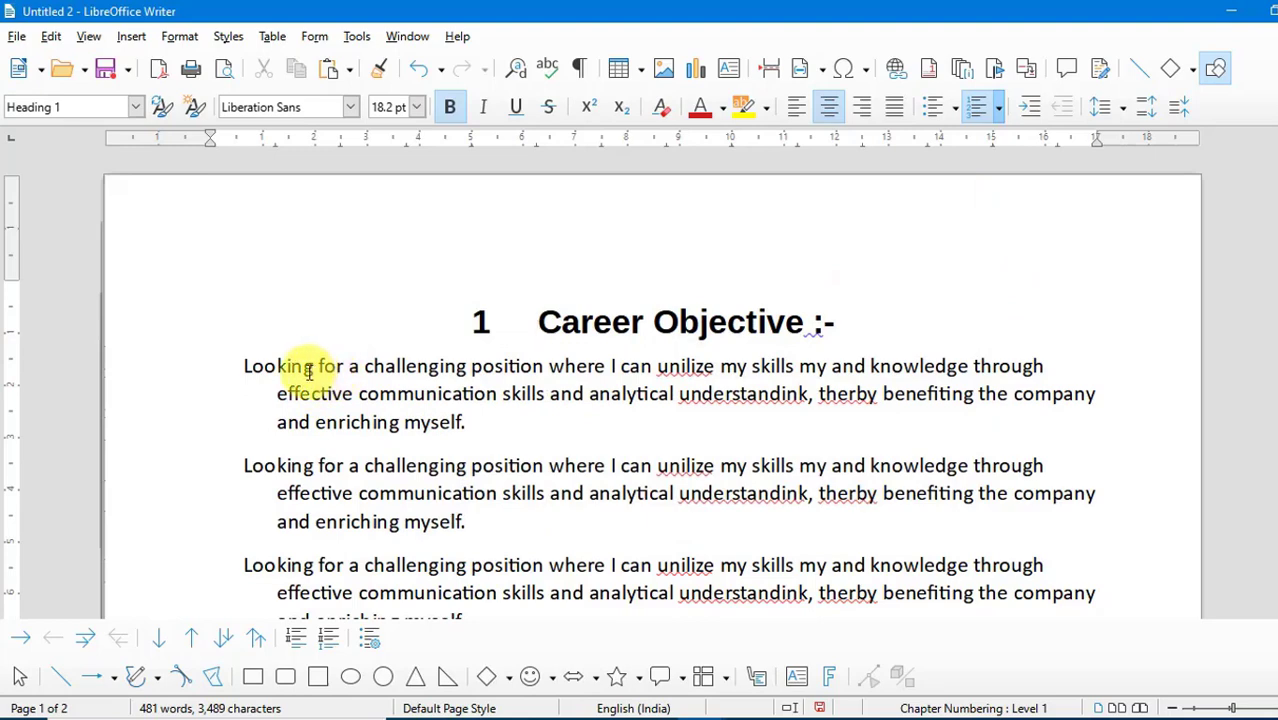
# - Insert a footnote on the word "Looking" in the first paragraph with the text "dgdergdfg"
pyautogui.moveTo(312, 367); pyautogui.dragTo(244, 364)
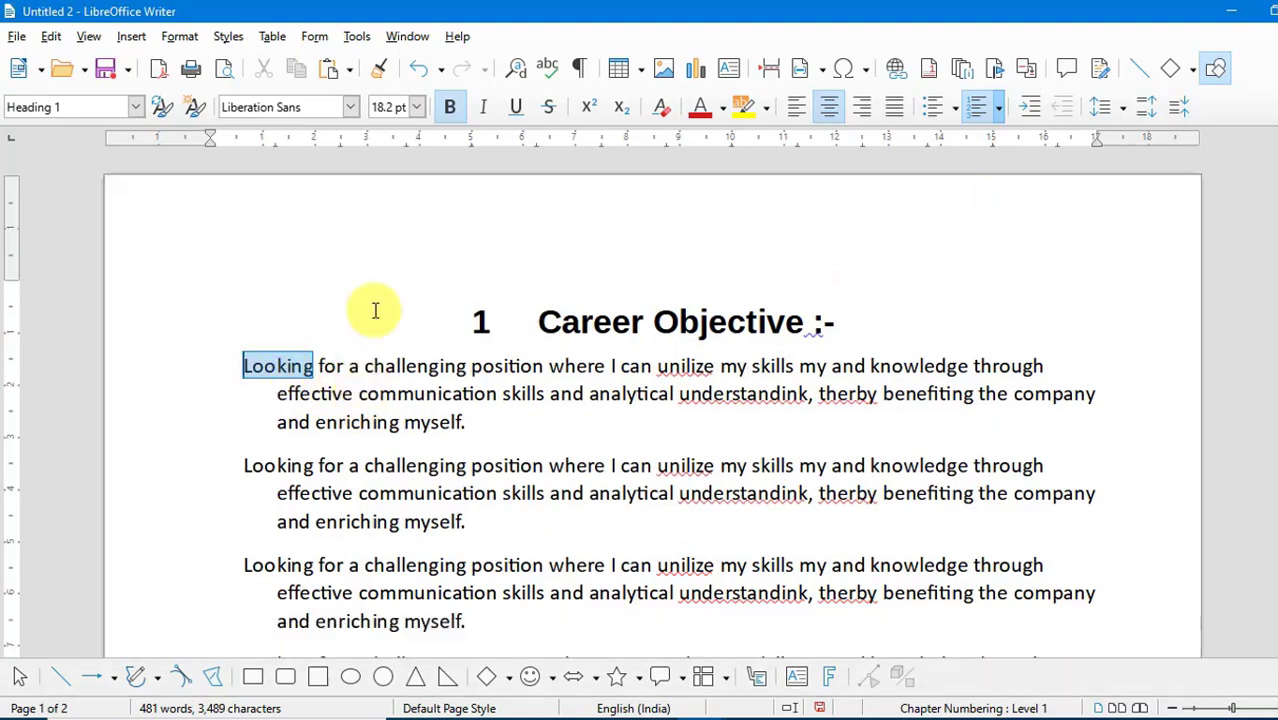
pyautogui.click(131, 40)
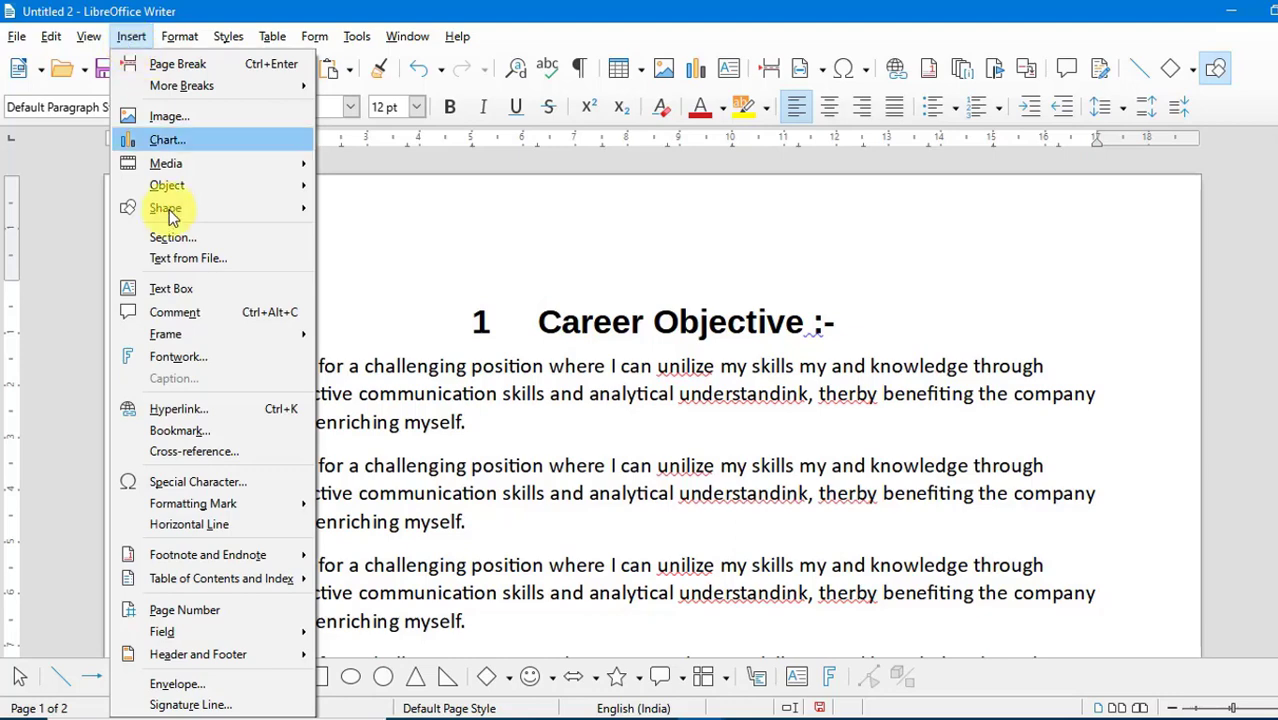
pyautogui.moveTo(216, 562)
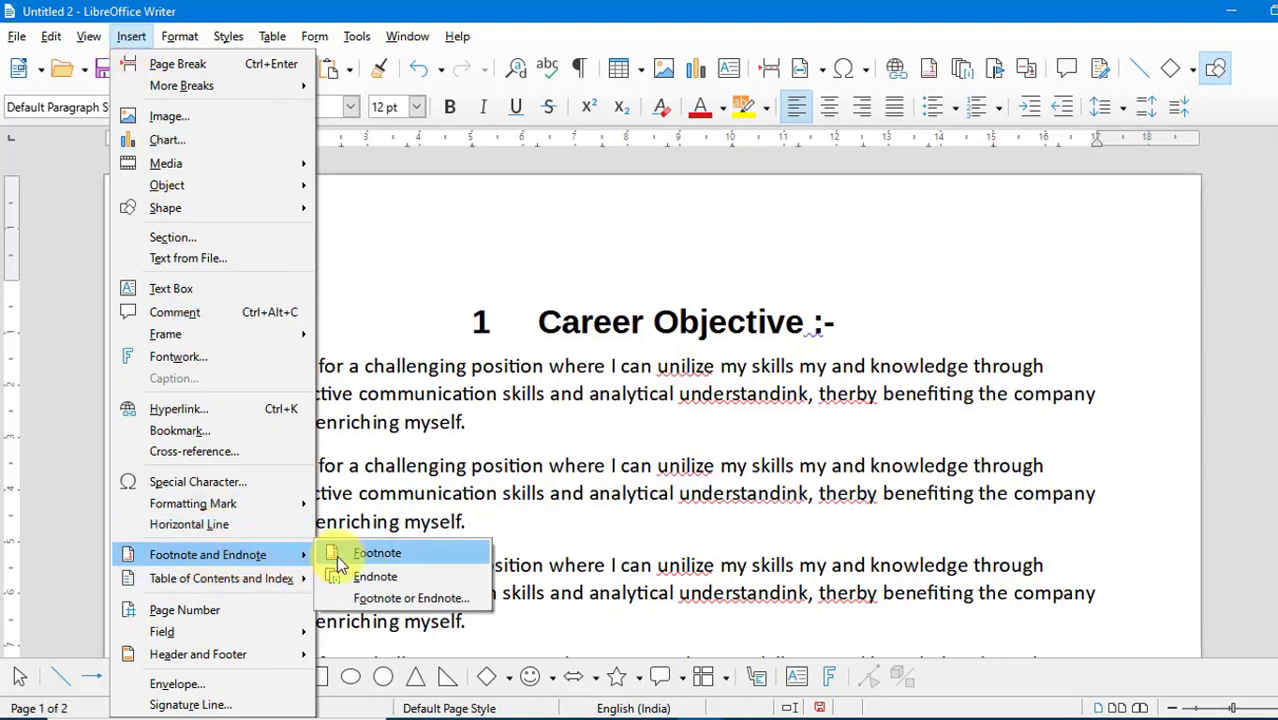
pyautogui.click(380, 556)
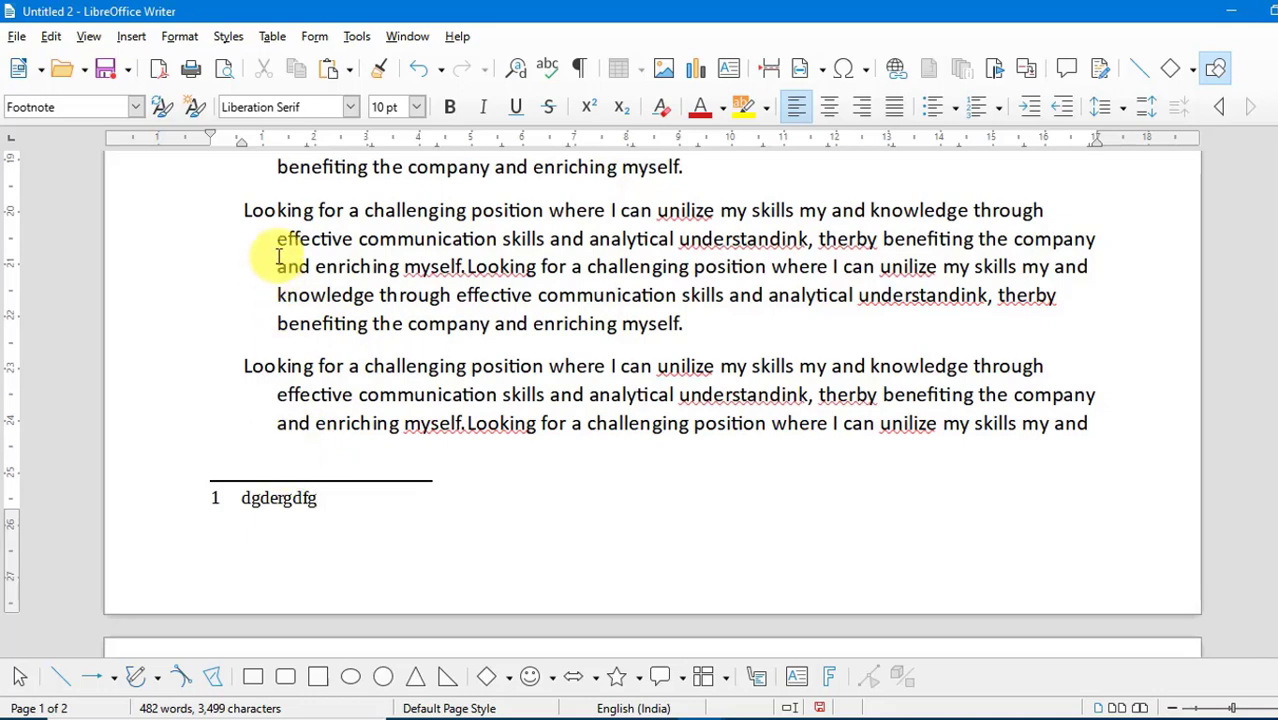
# - Set the footnote autonumbering format to A, B, C, ... and check the footnote and its anchor in the text
pyautogui.click(350, 37)
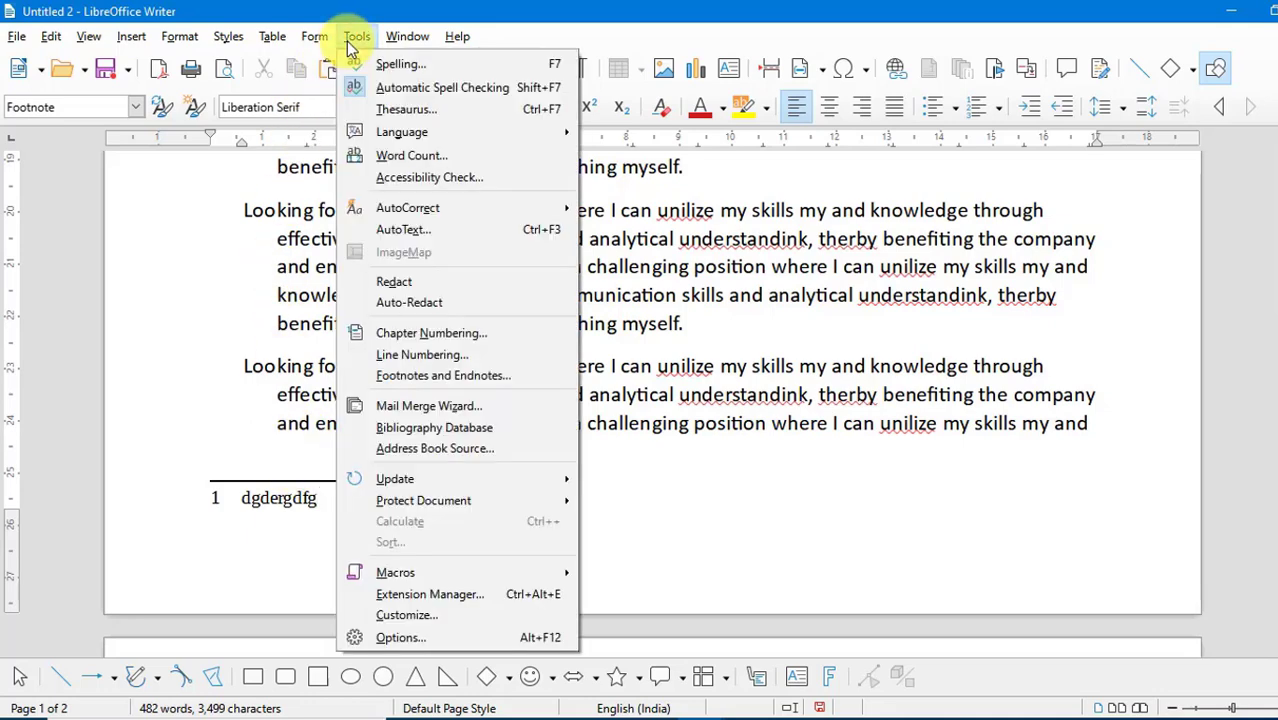
pyautogui.click(420, 379)
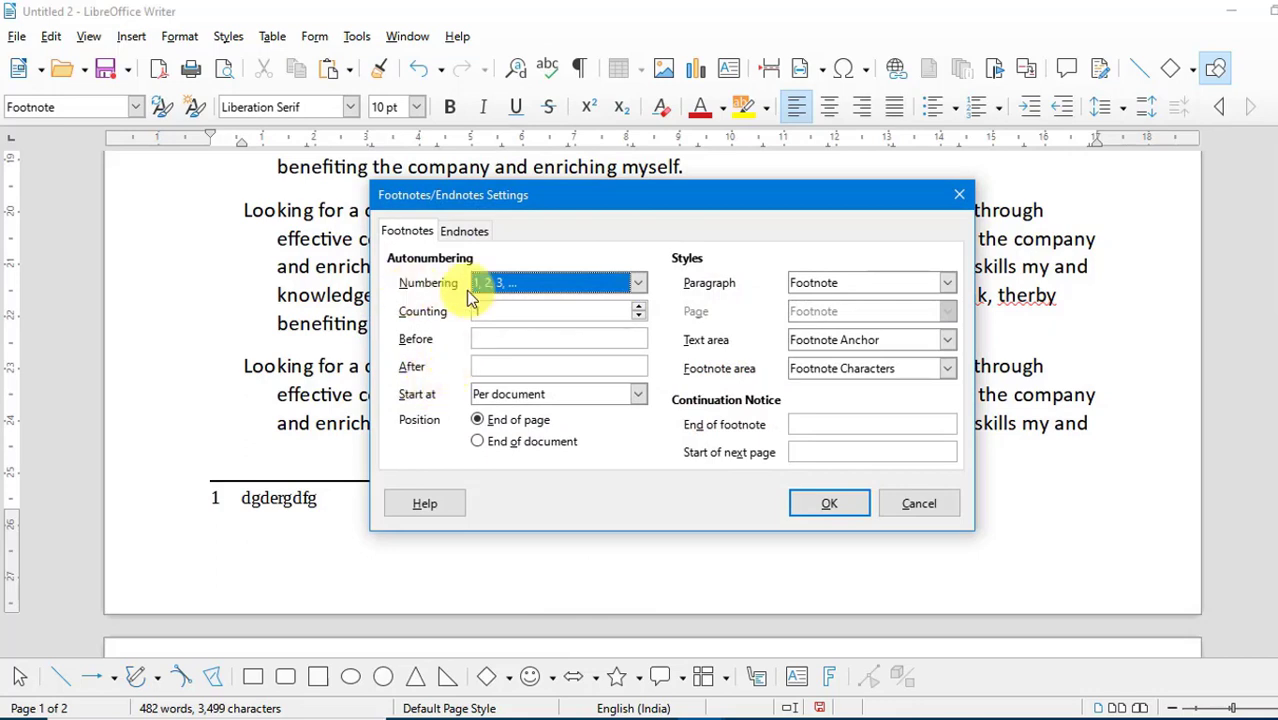
pyautogui.click(640, 283)
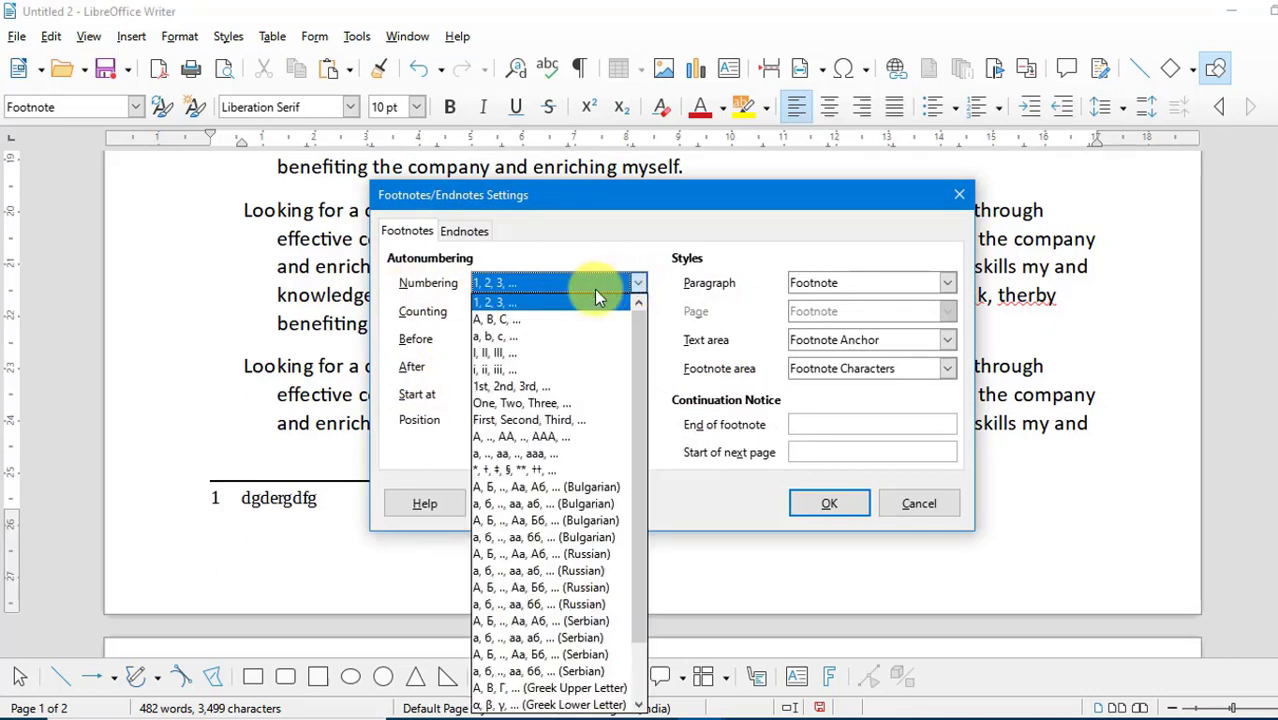
pyautogui.click(533, 320)
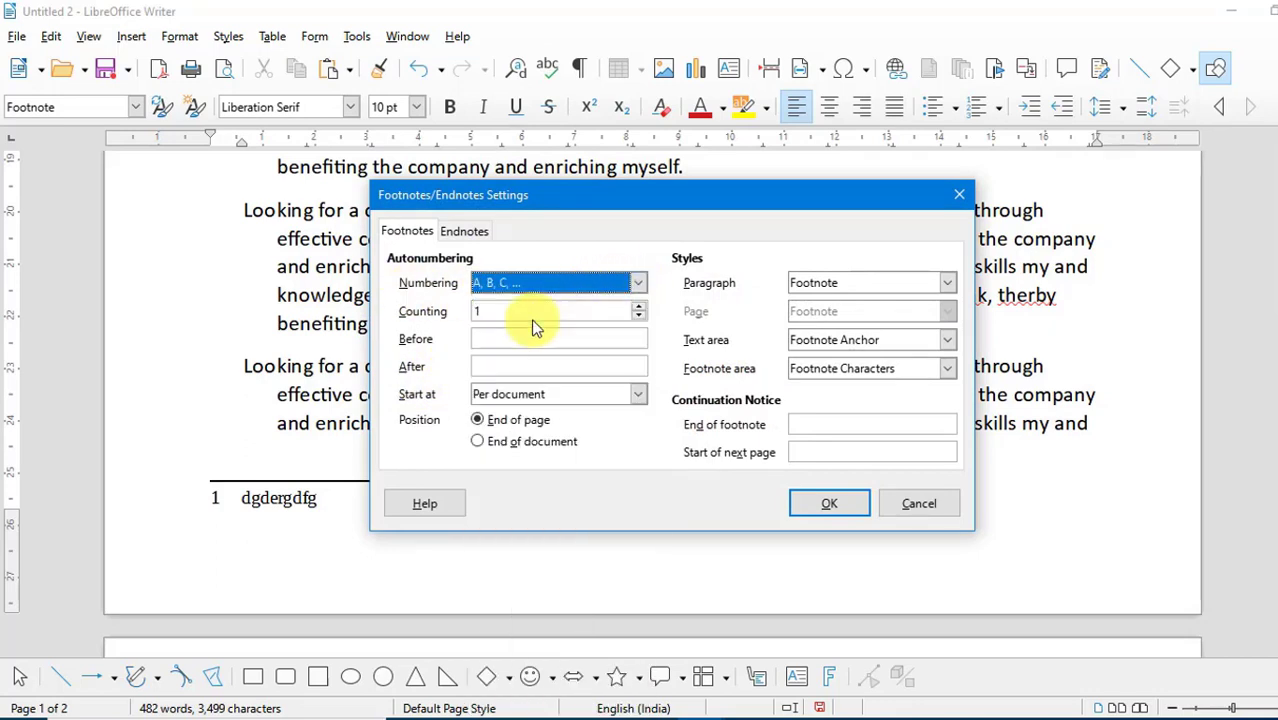
pyautogui.click(826, 503)
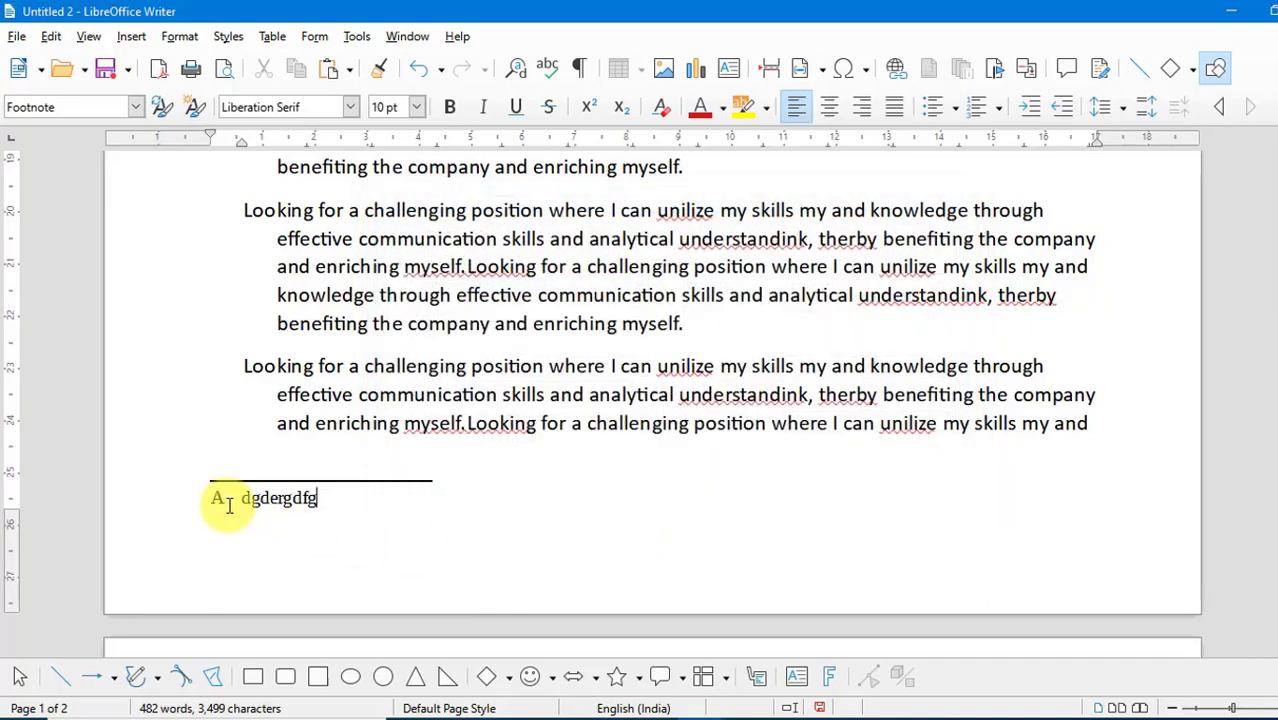
pyautogui.scroll(15, 277, 385)
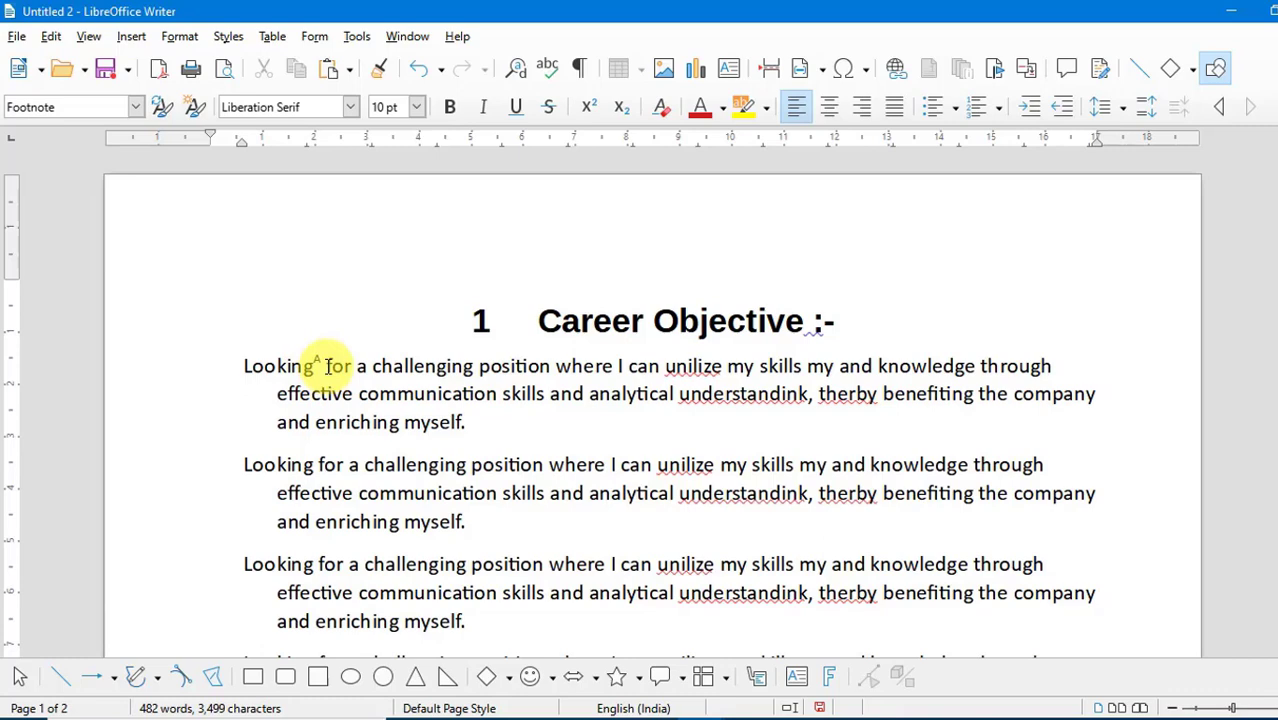
# - Look through the annual function party letter in party.odt
pyautogui.click(360, 40)
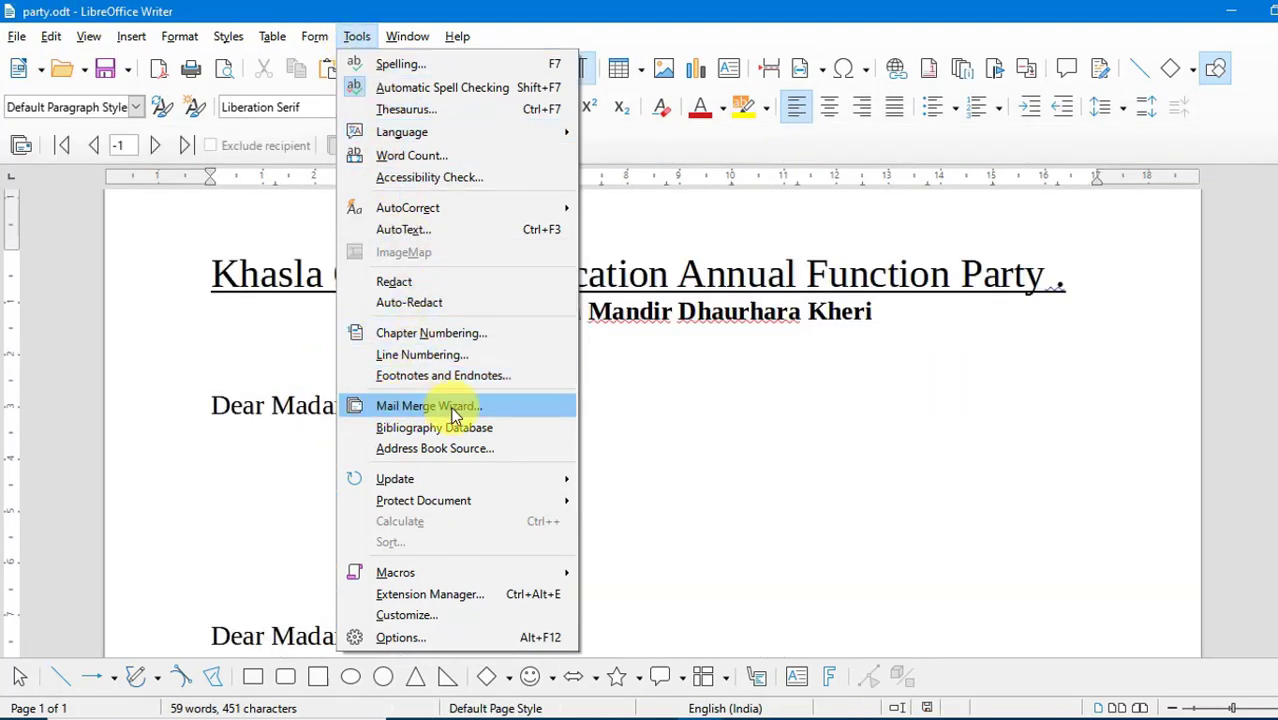
pyautogui.click(674, 417)
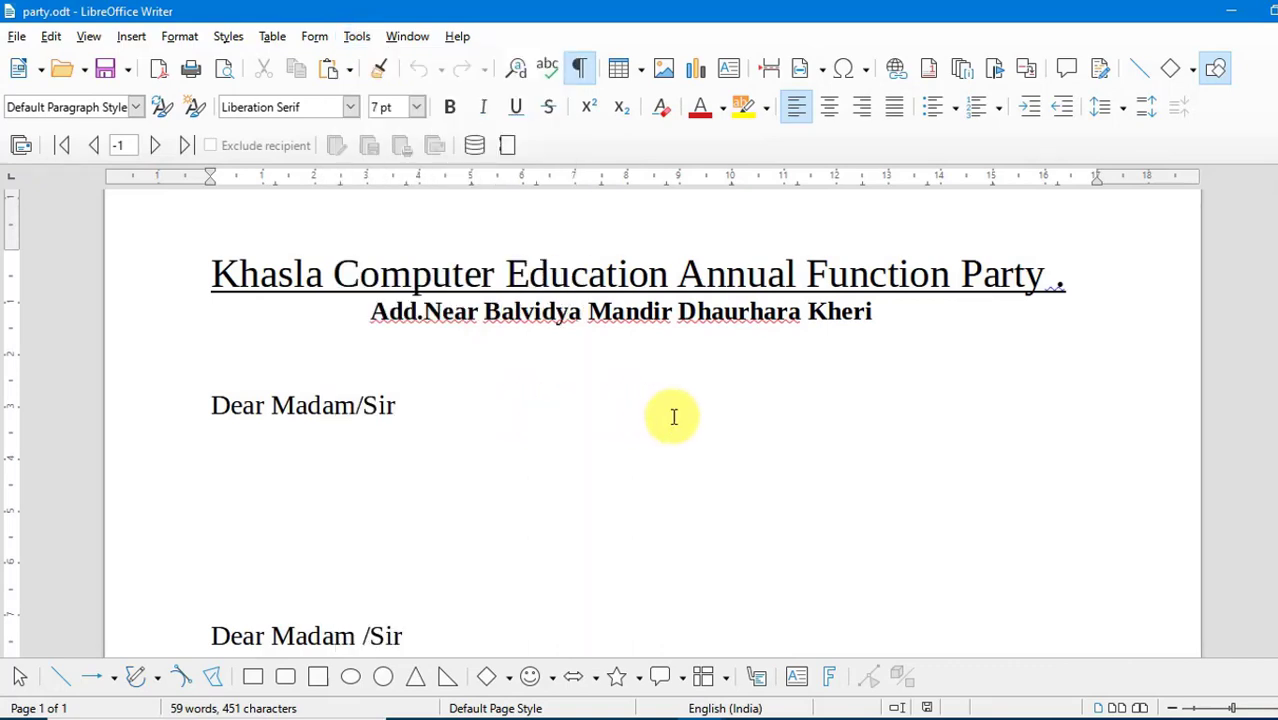
pyautogui.scroll(-5, 670, 420)
pyautogui.scroll(5, 666, 424)
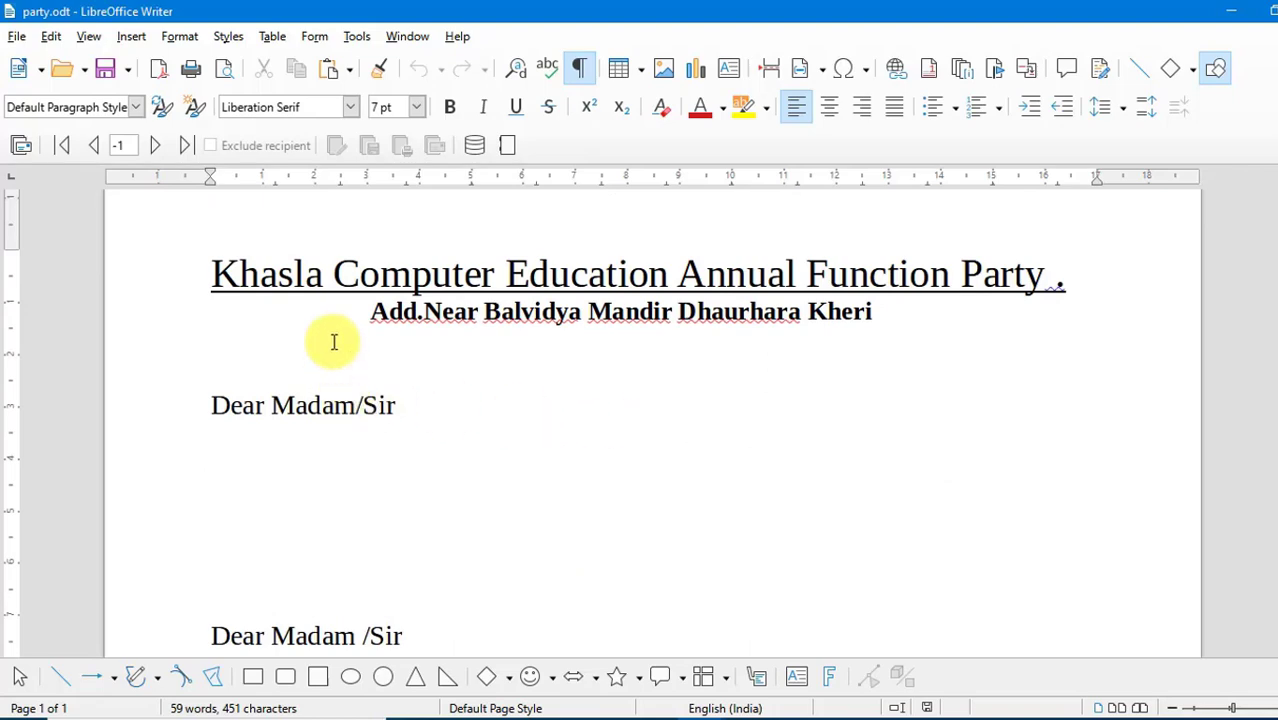
pyautogui.scroll(-3, 539, 400)
pyautogui.scroll(3, 540, 402)
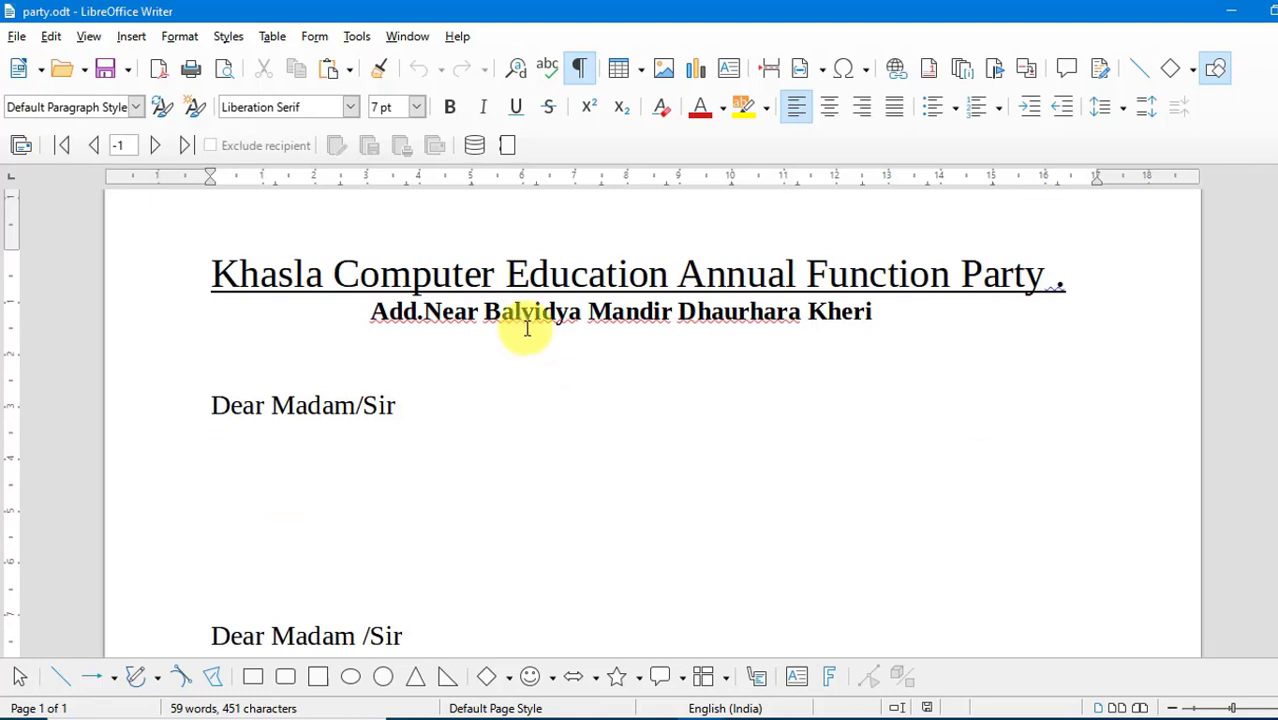
# - Start the Mail Merge Wizard with the current document as starting document and Letter as document type
pyautogui.click(358, 38)
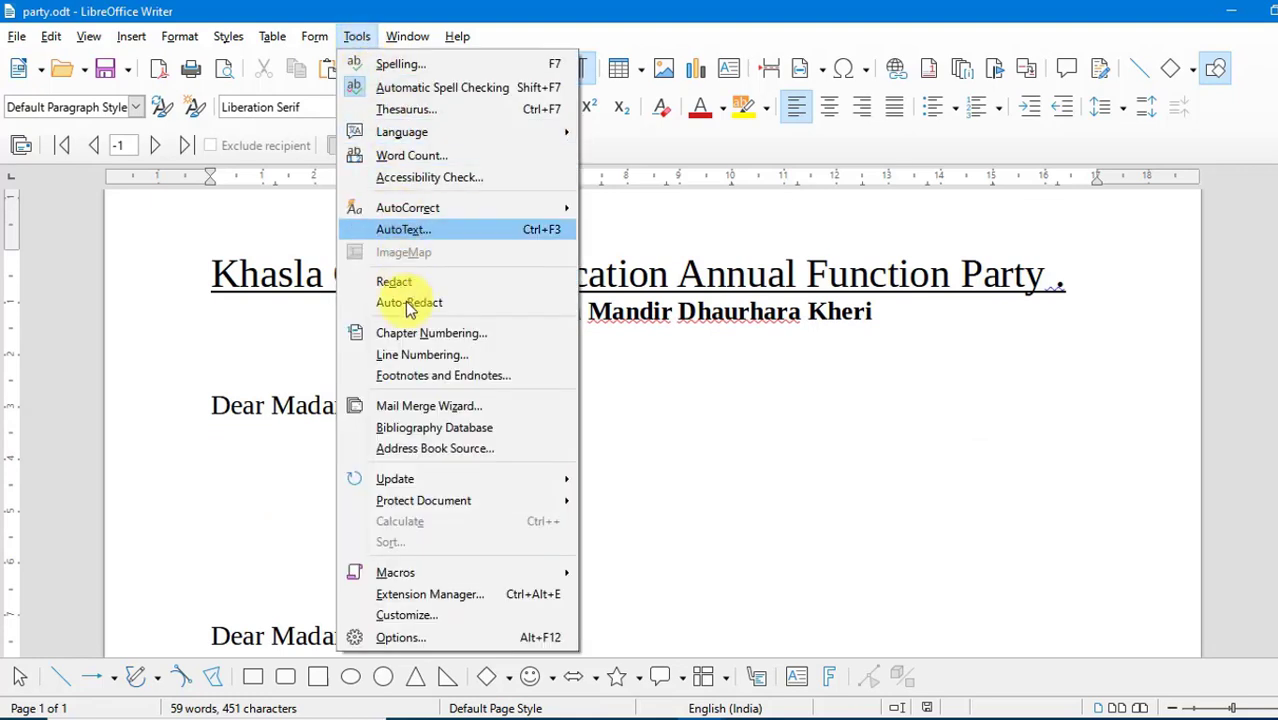
pyautogui.click(427, 410)
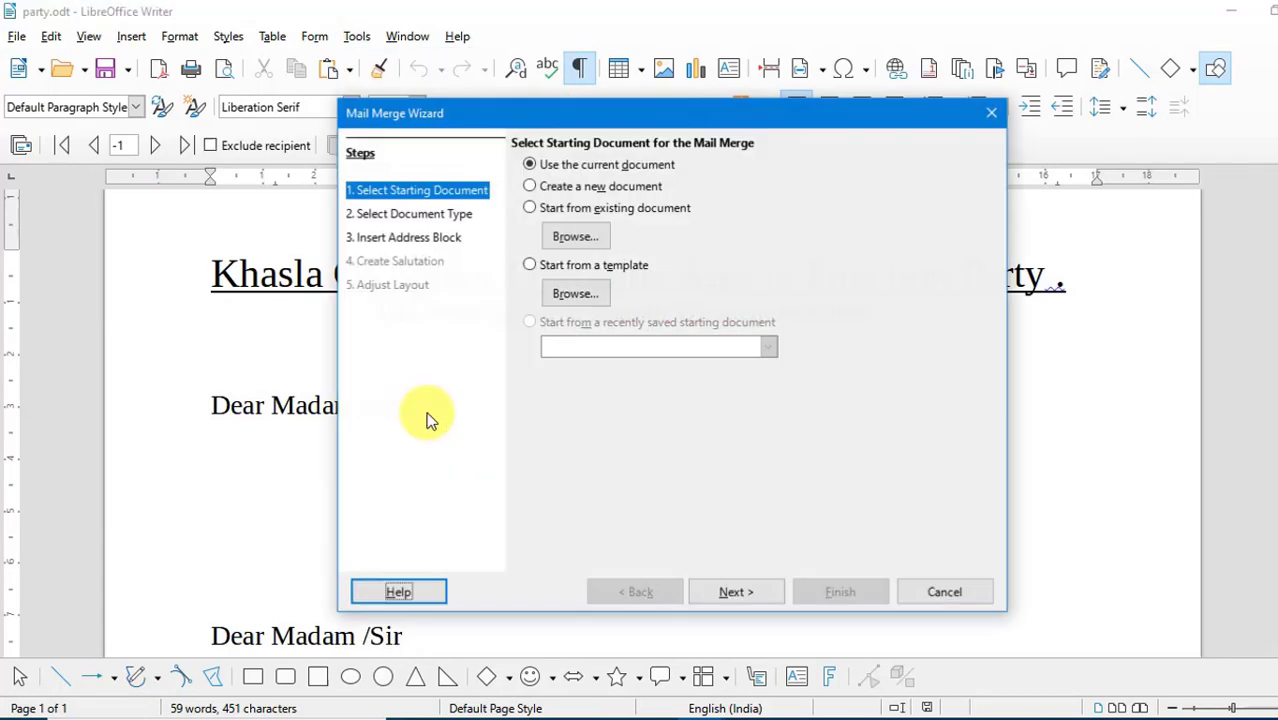
pyautogui.moveTo(556, 113); pyautogui.dragTo(617, 140)
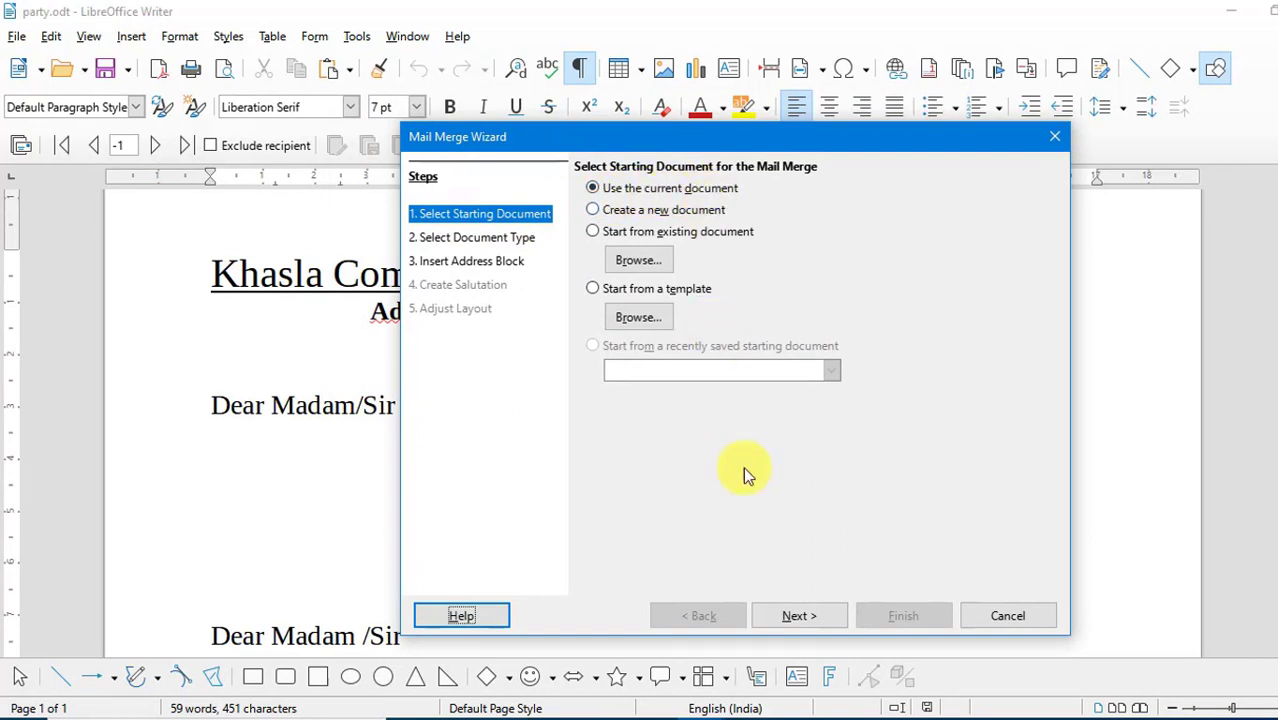
pyautogui.click(797, 617)
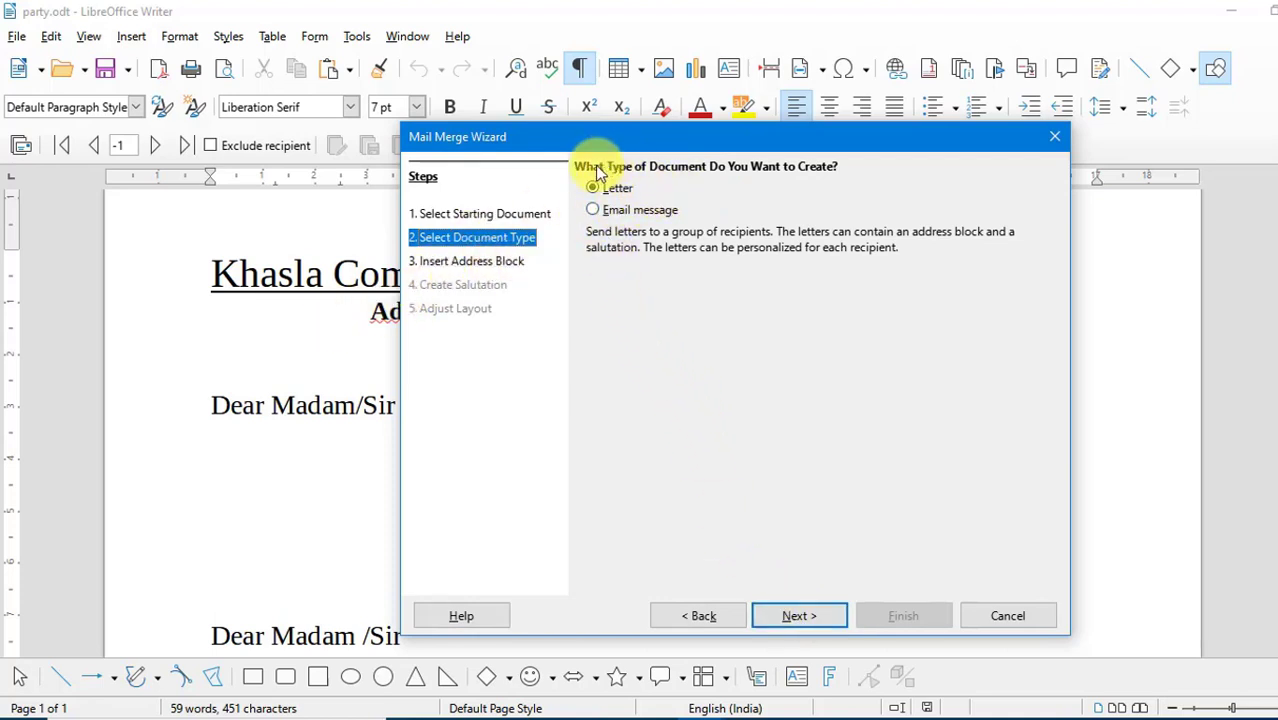
pyautogui.click(802, 618)
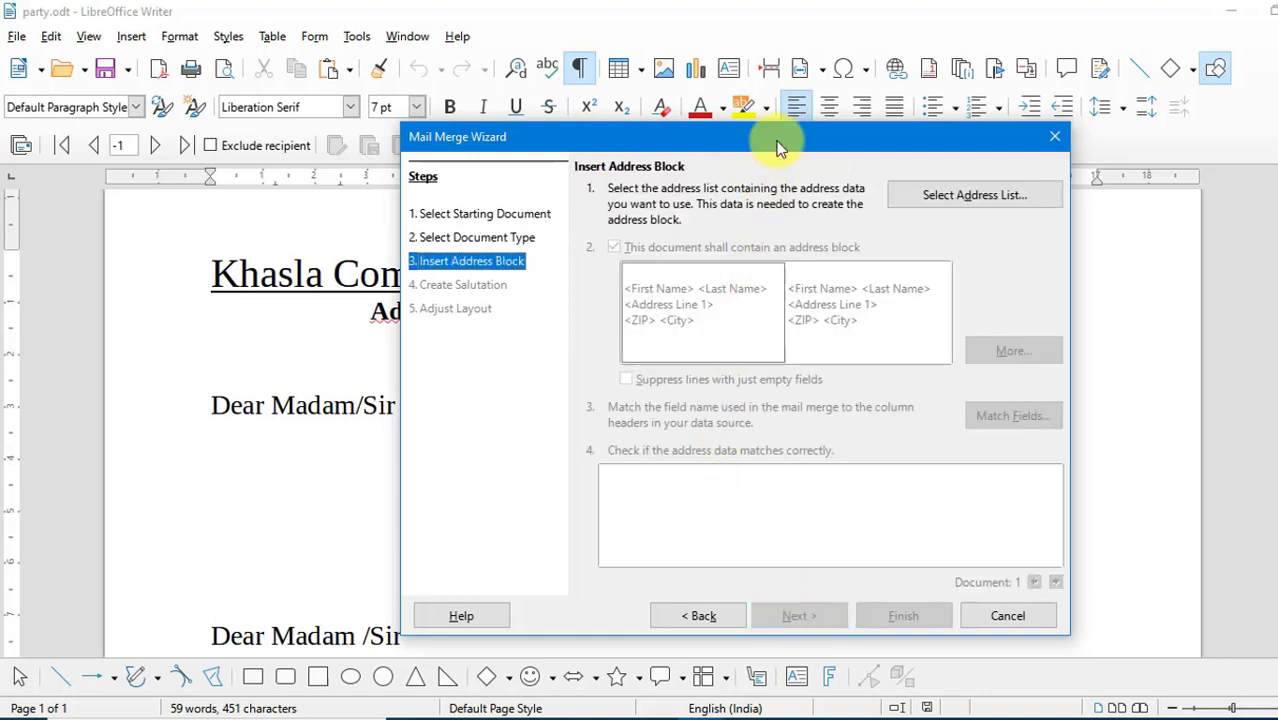
# - Start creating a new address list for the mail merge address block
pyautogui.moveTo(770, 142); pyautogui.dragTo(689, 136)
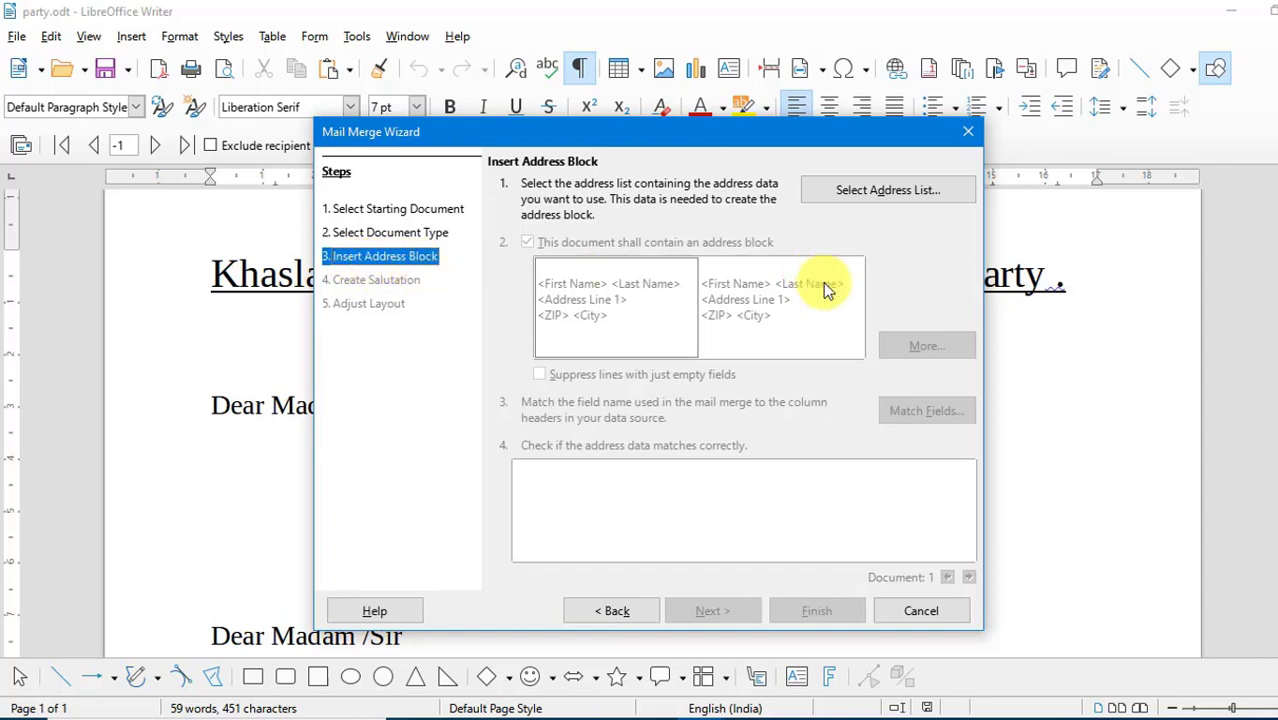
pyautogui.click(892, 193)
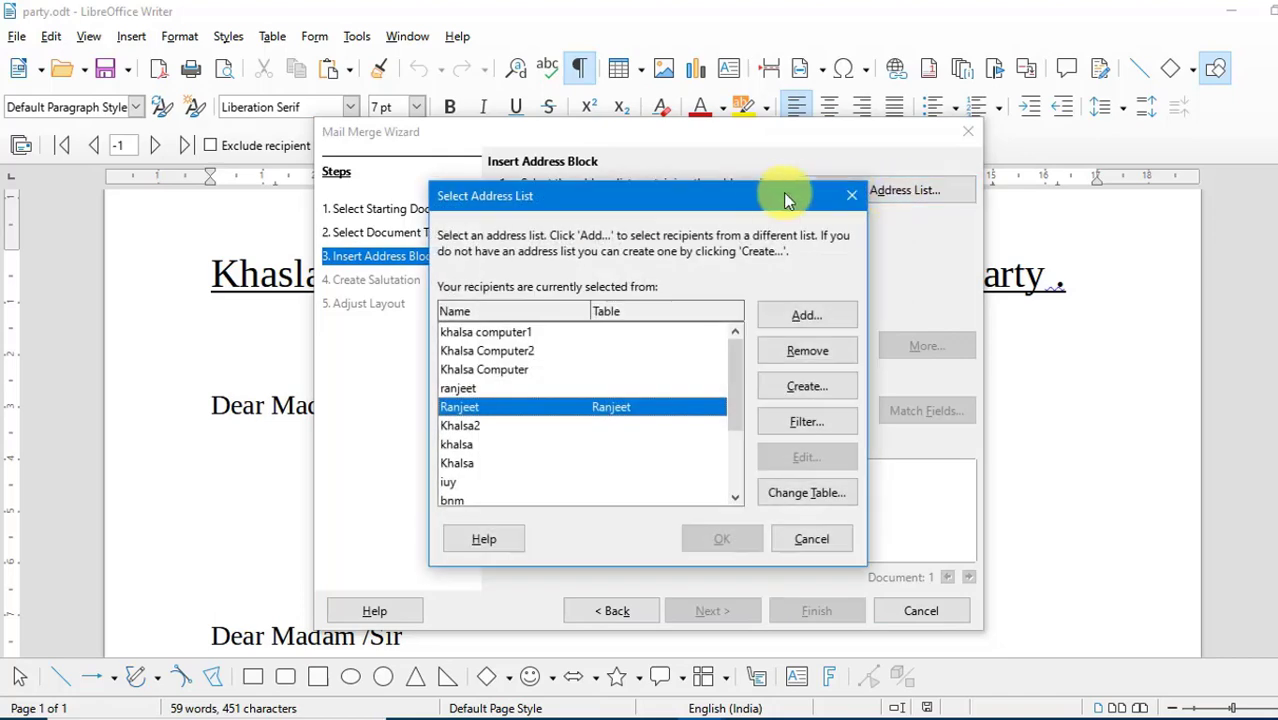
pyautogui.moveTo(741, 192); pyautogui.dragTo(856, 164)
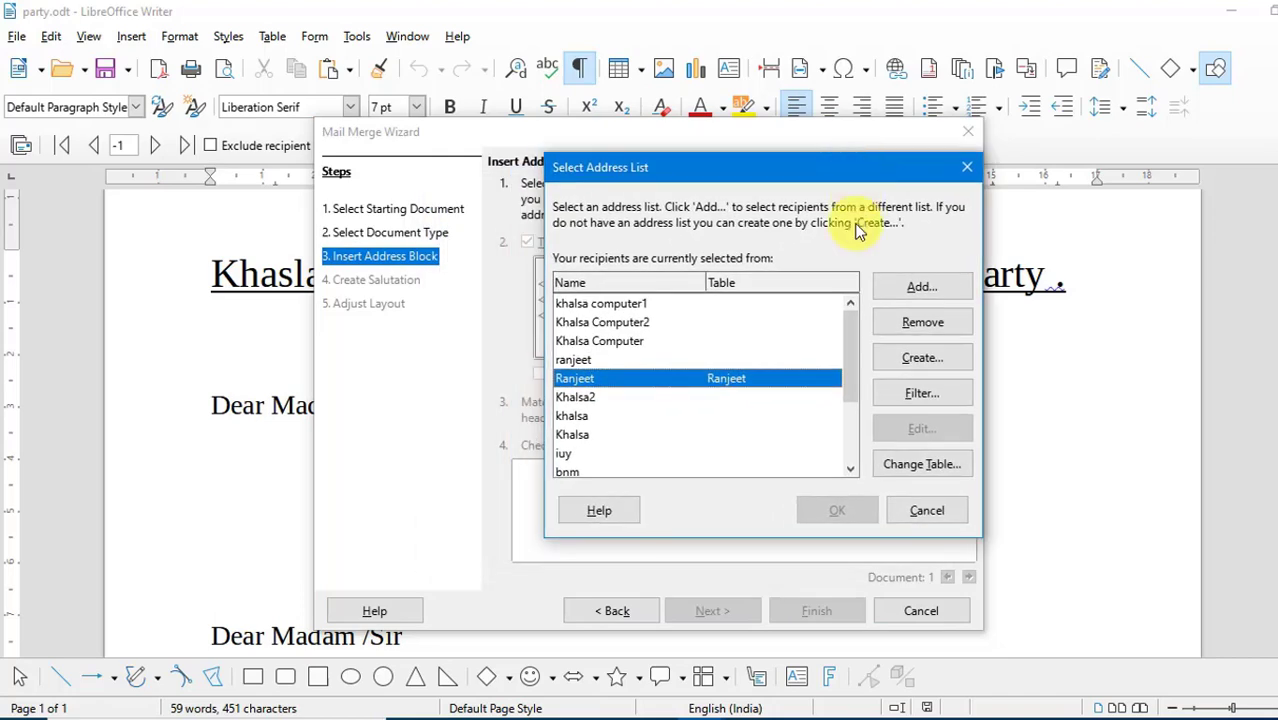
pyautogui.click(928, 357)
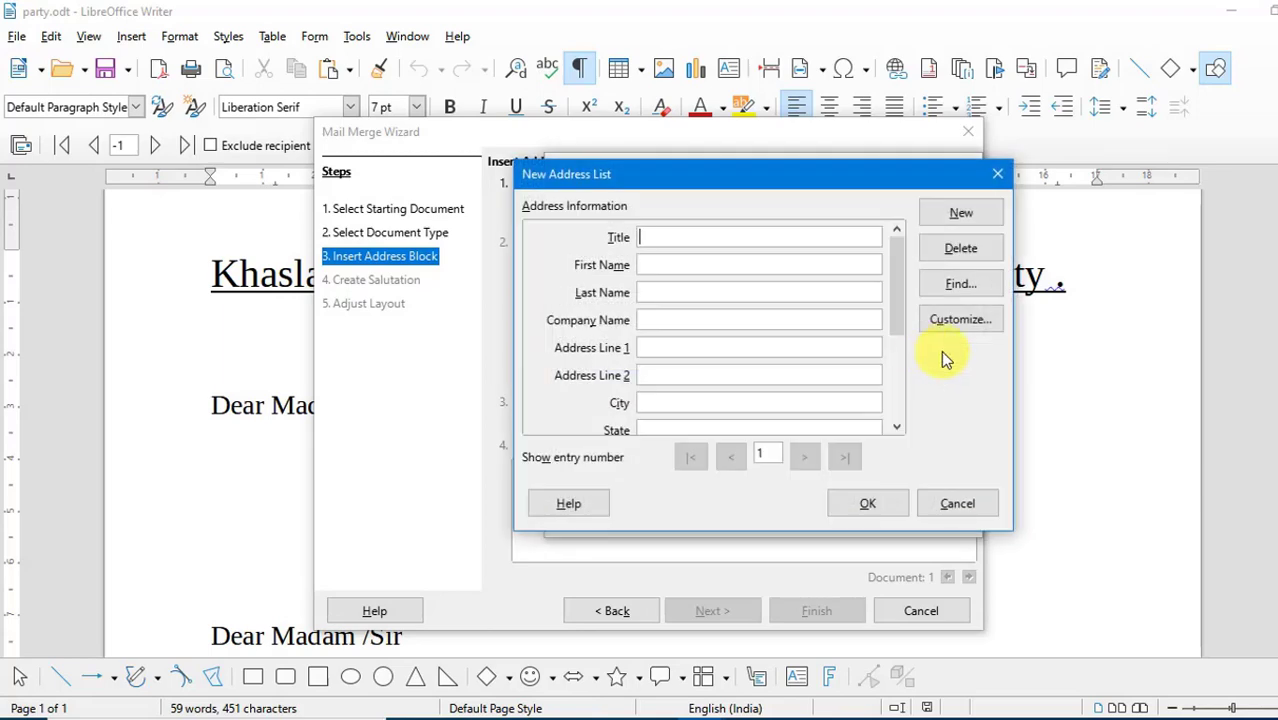
# - Customize the address list's fields by removing Title, Company Name and State
pyautogui.click(967, 321)
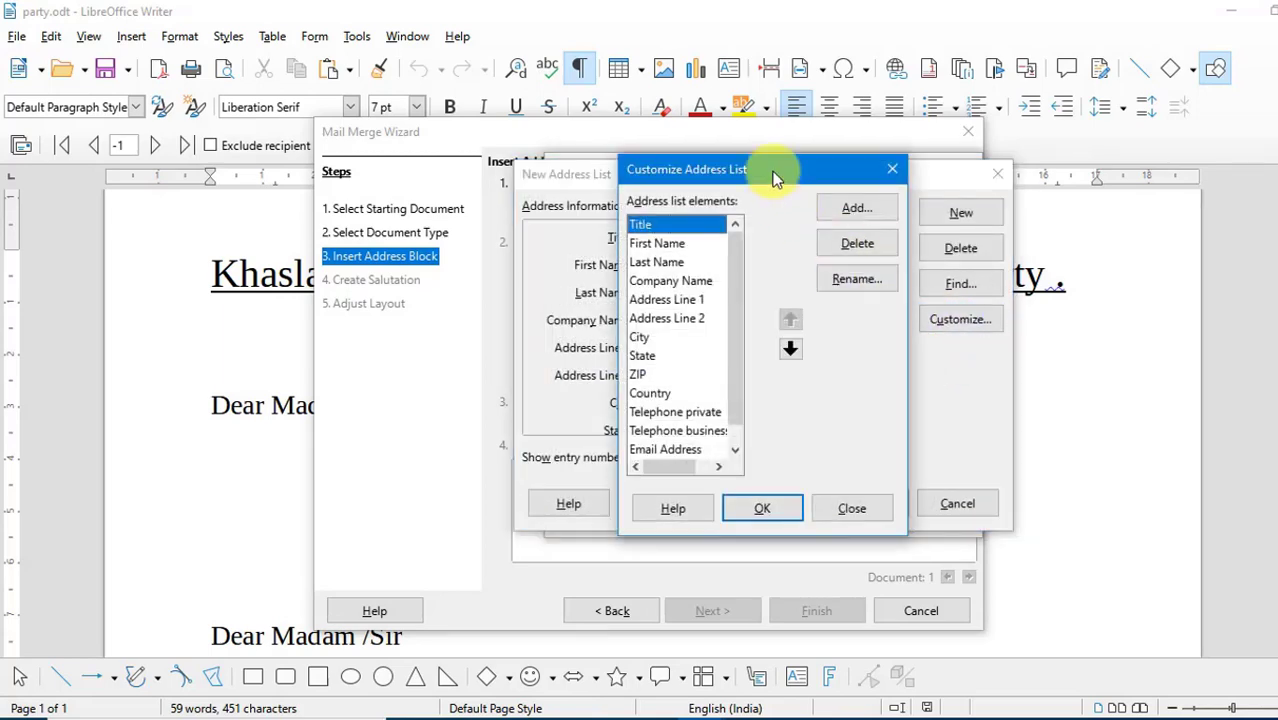
pyautogui.moveTo(784, 177); pyautogui.dragTo(593, 174)
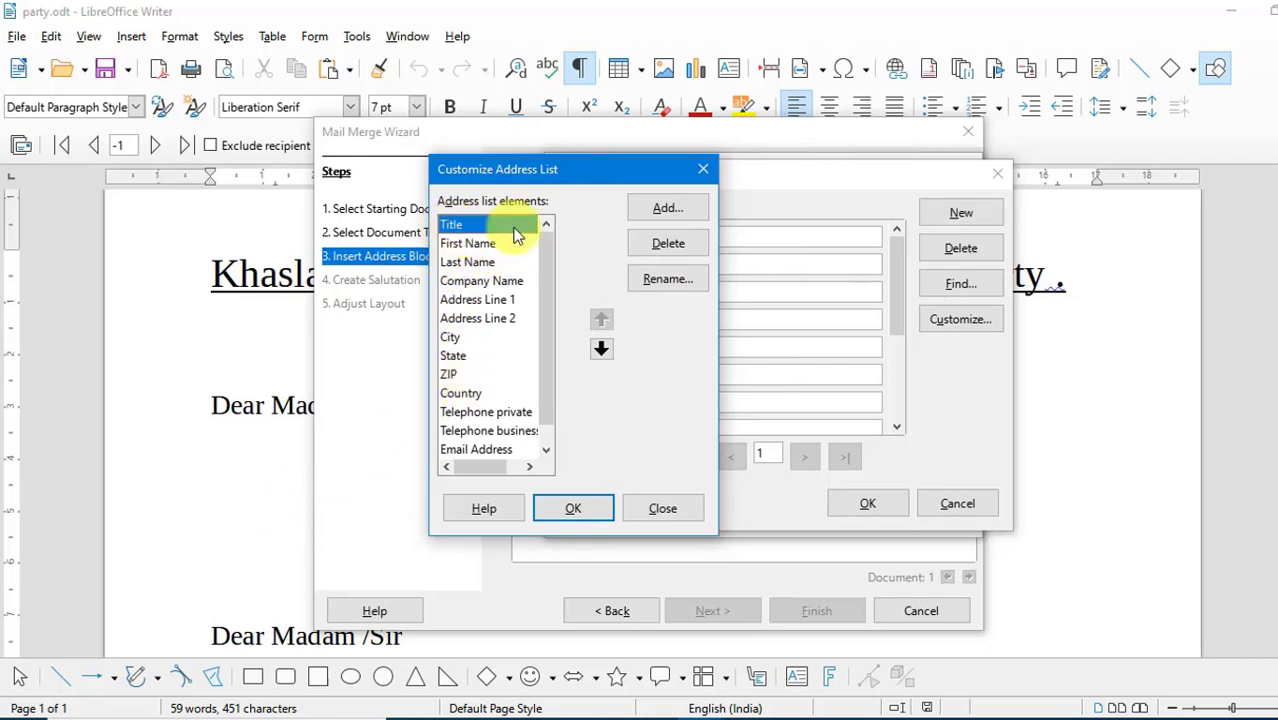
pyautogui.click(656, 243)
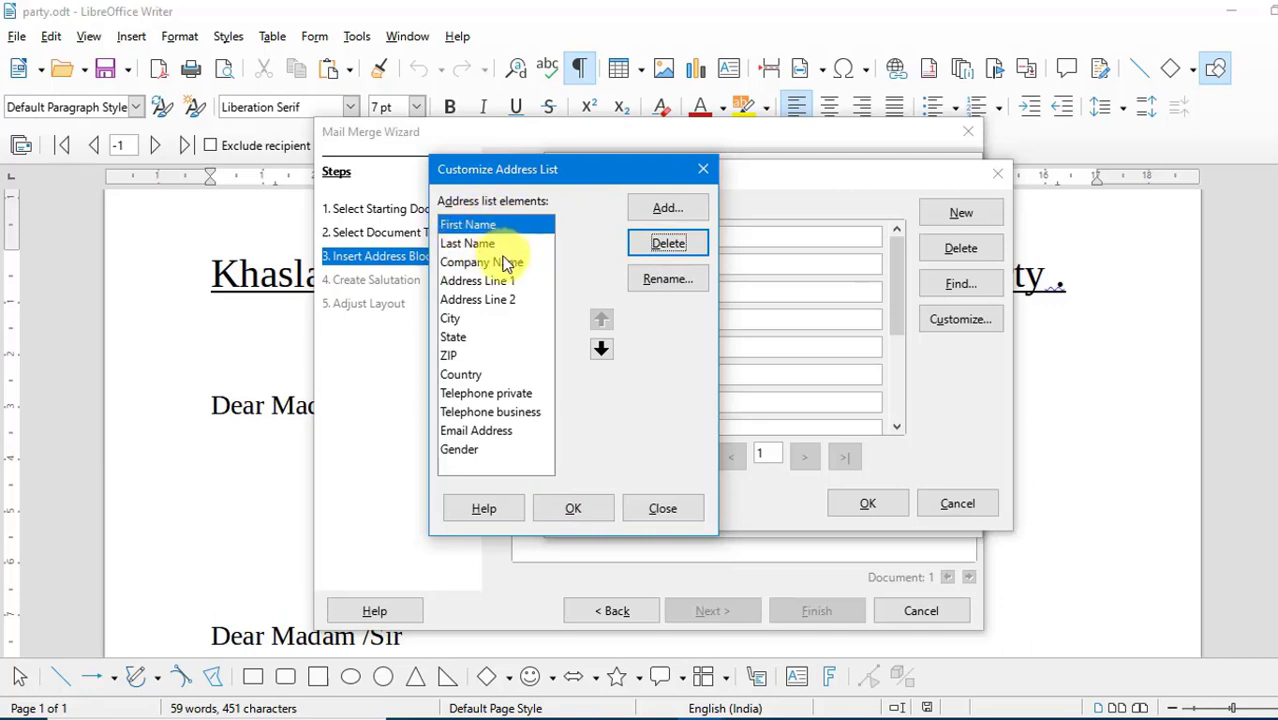
pyautogui.click(505, 262)
pyautogui.click(665, 244)
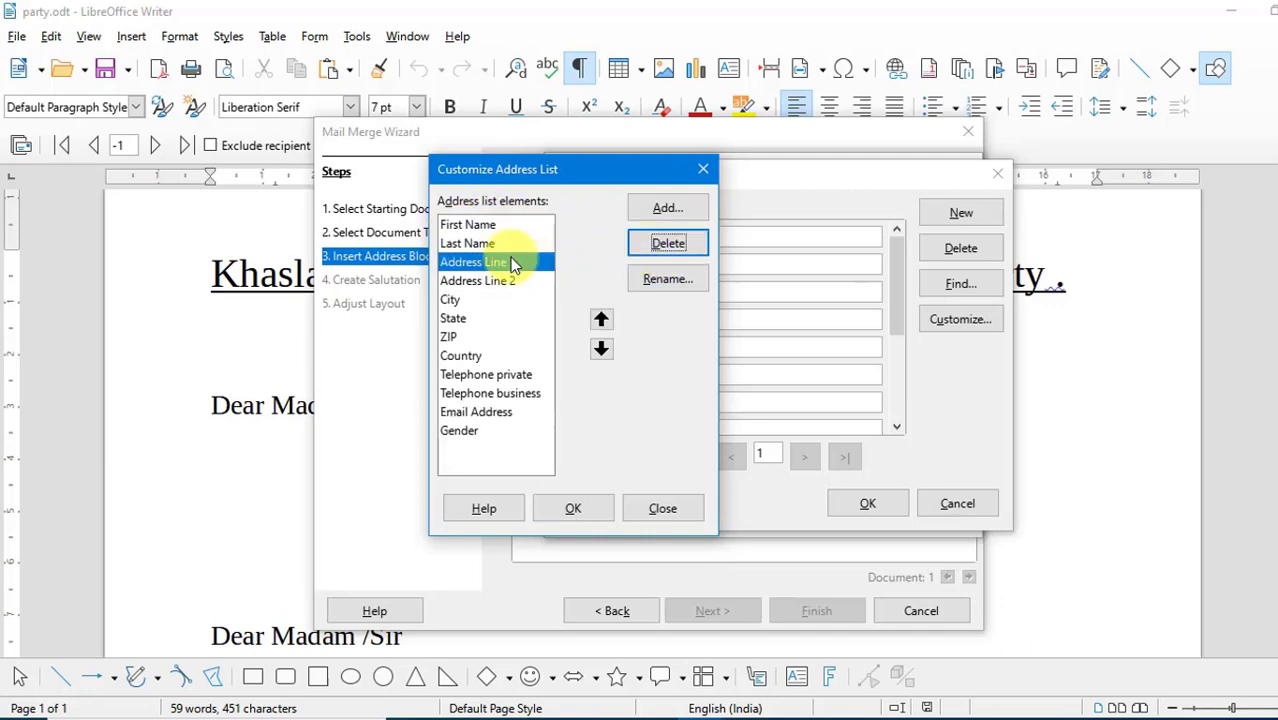
pyautogui.click(461, 320)
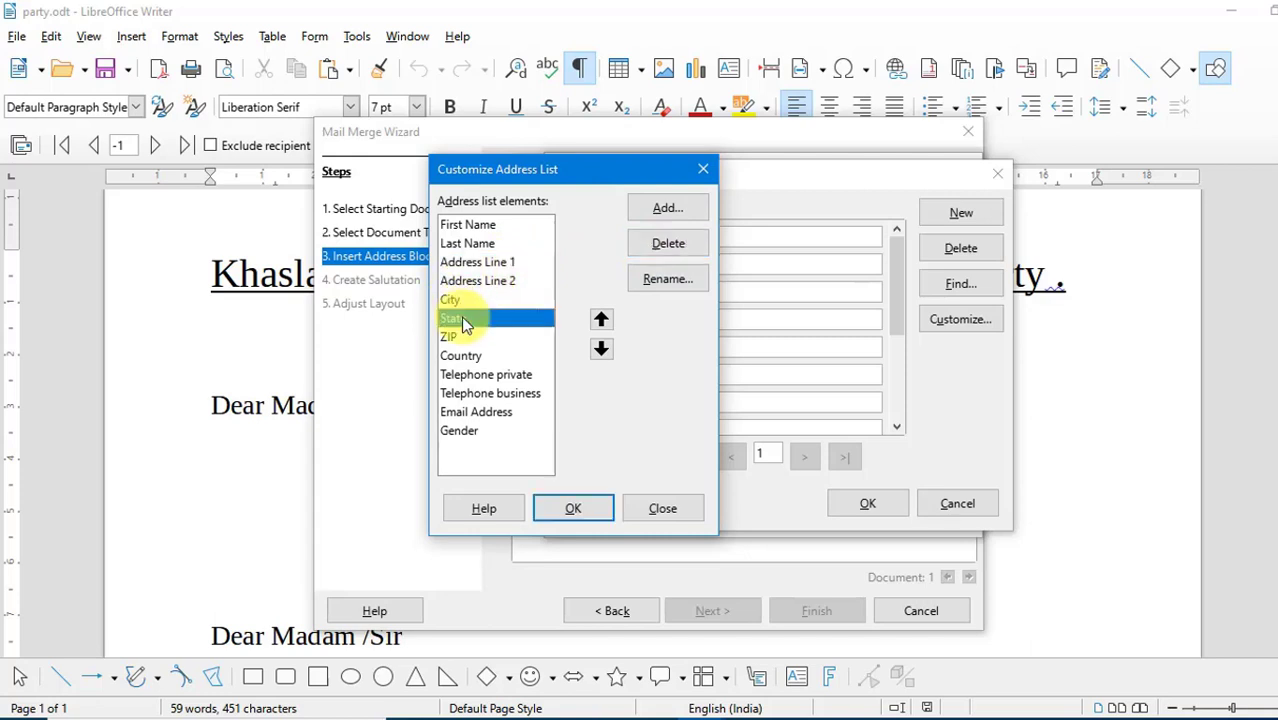
pyautogui.click(676, 243)
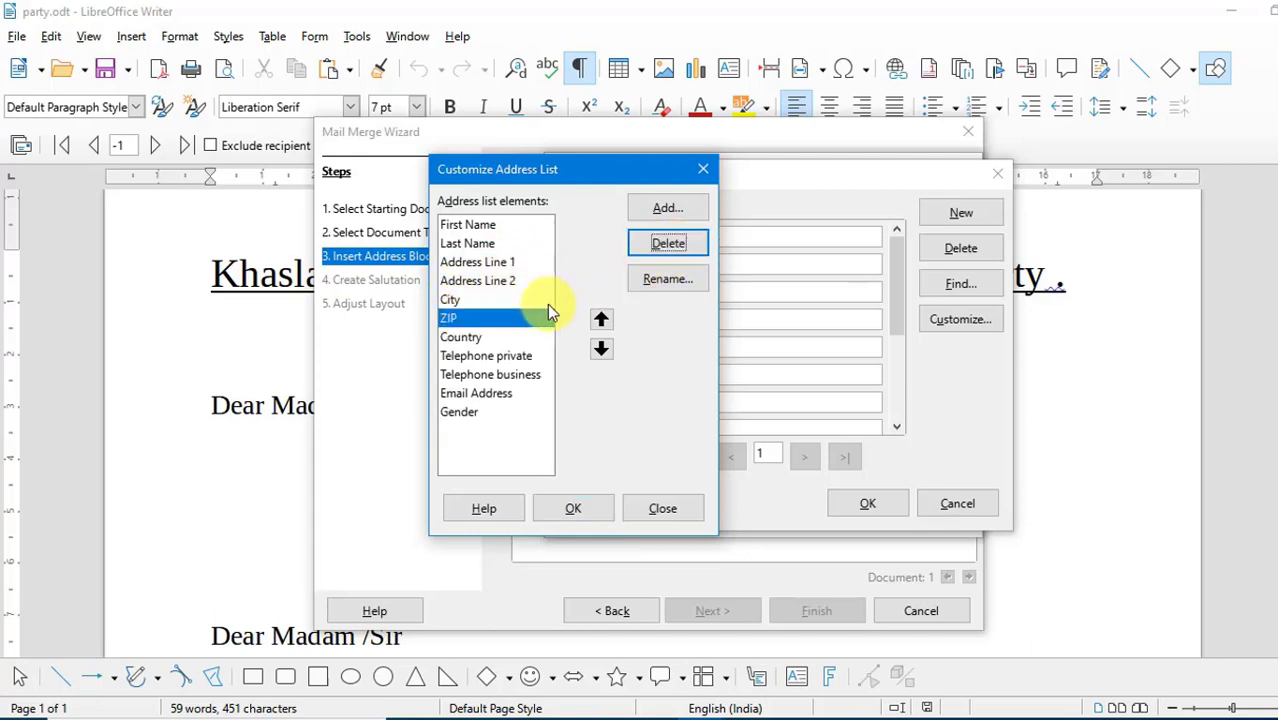
# - Remove Country, Telephone private, Telephone business, Email Address and Gender from the address list elements and apply the customized field set
pyautogui.click(470, 339)
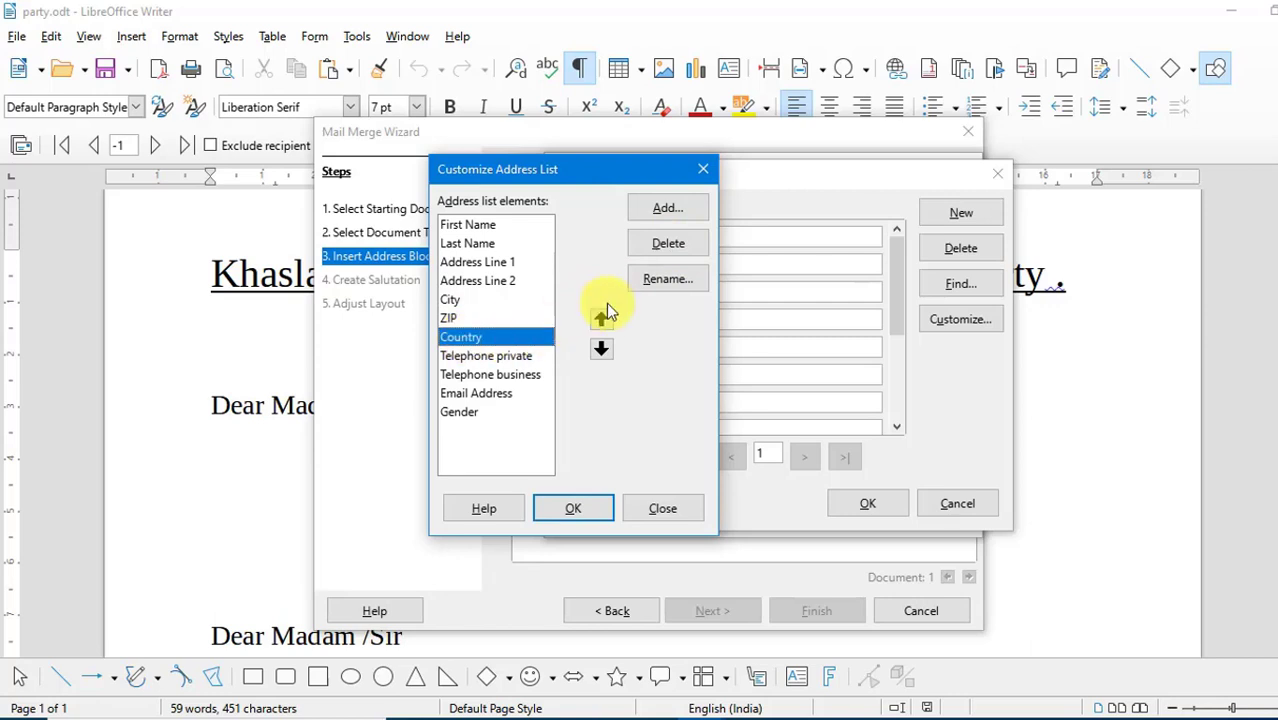
pyautogui.click(679, 243)
pyautogui.click(679, 243)
pyautogui.click(679, 243)
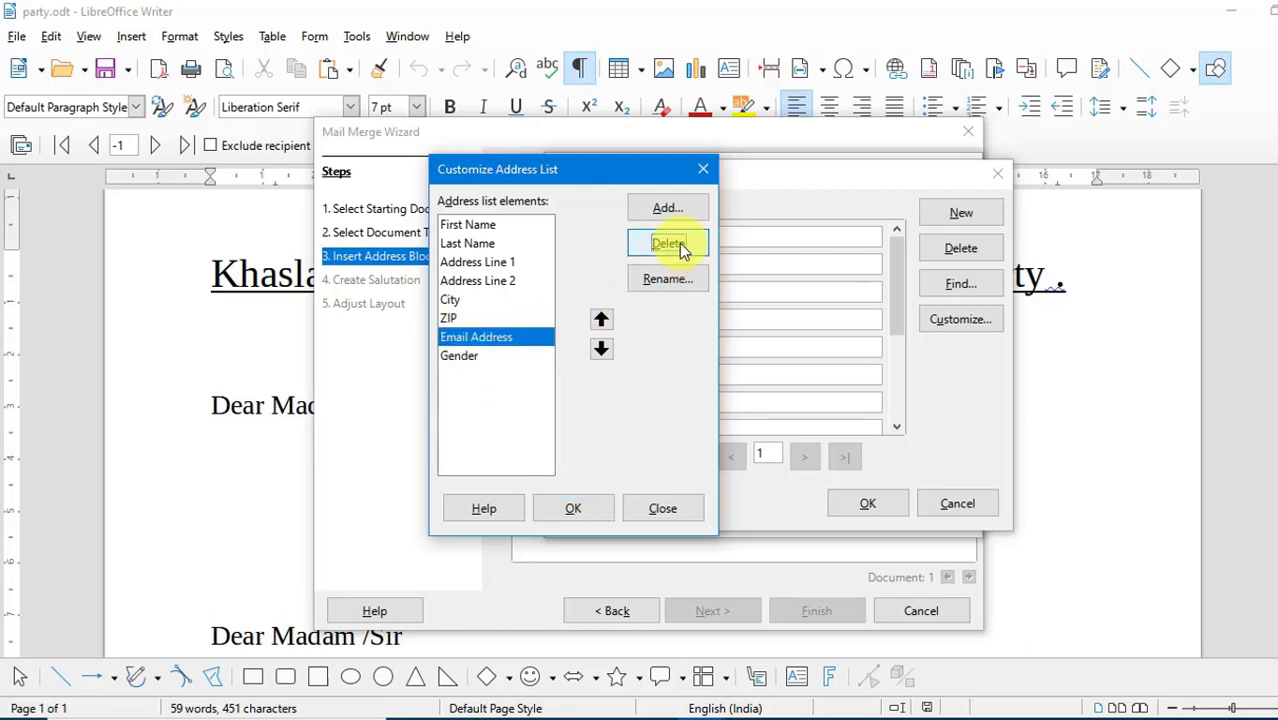
pyautogui.click(679, 243)
pyautogui.click(679, 243)
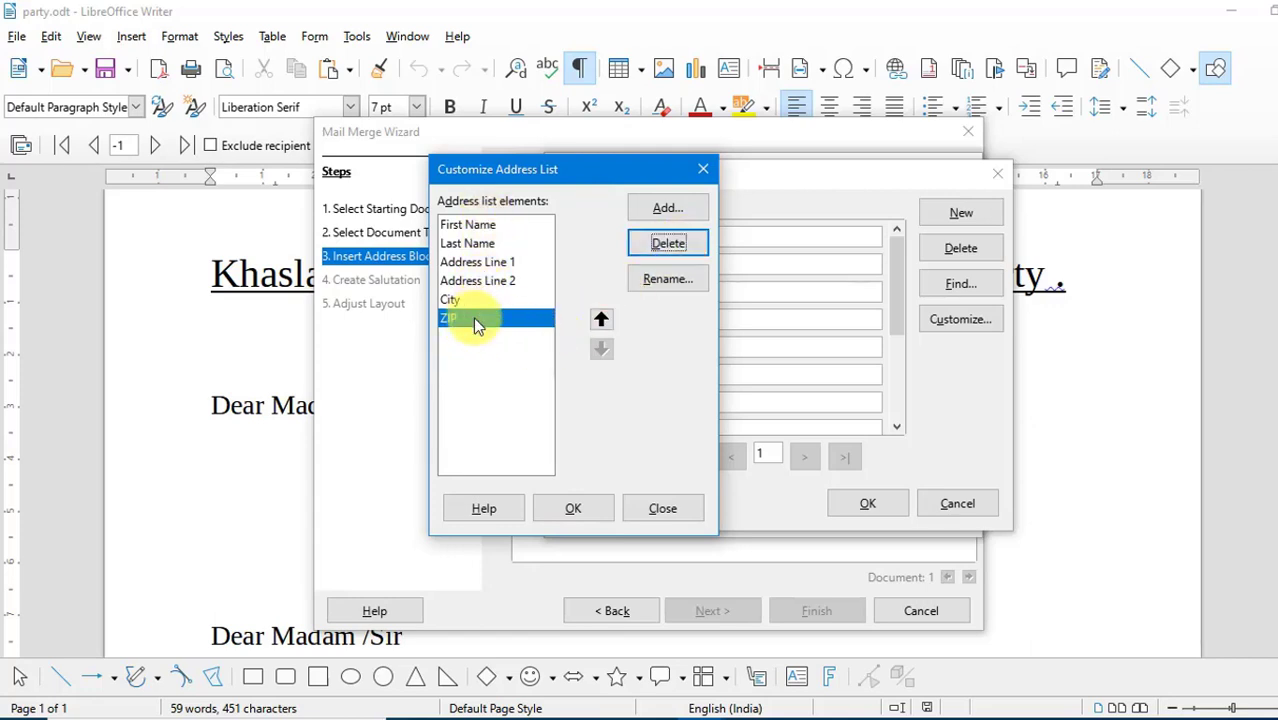
pyautogui.click(578, 508)
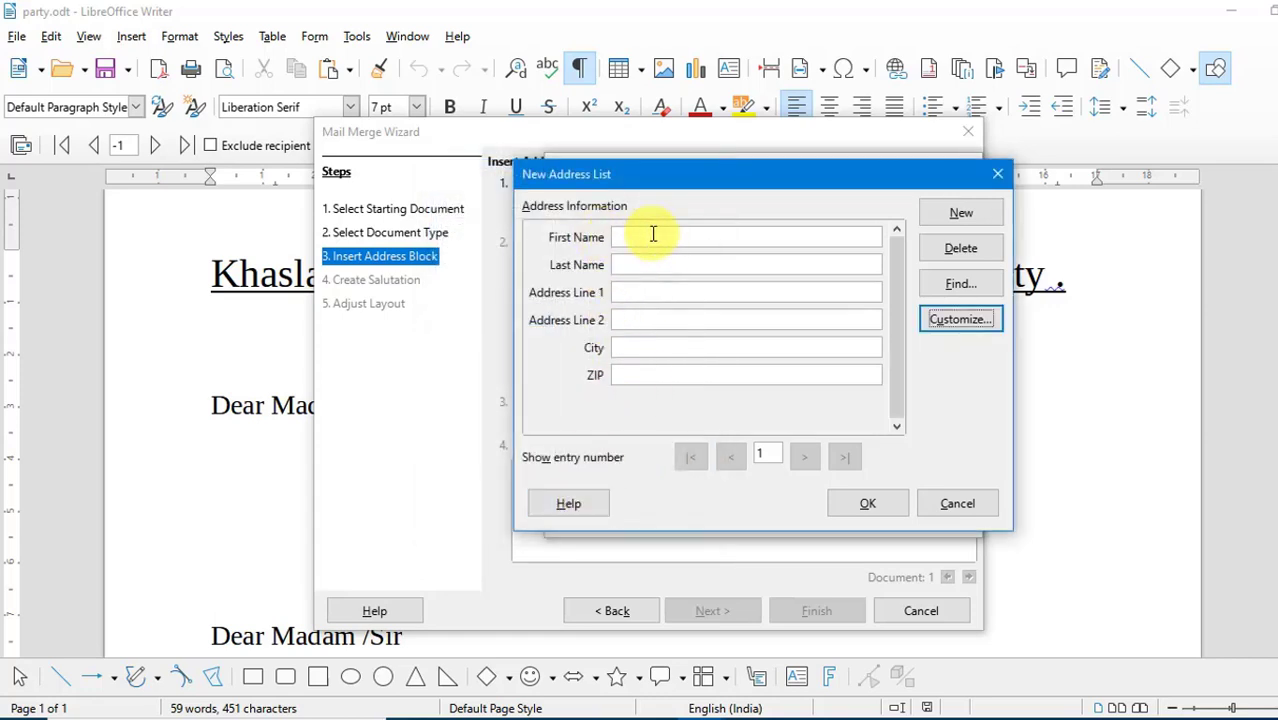
# - Fill in the first entry with the recipient's first name, last name, both address lines, city and ZIP code
pyautogui.click(652, 236)
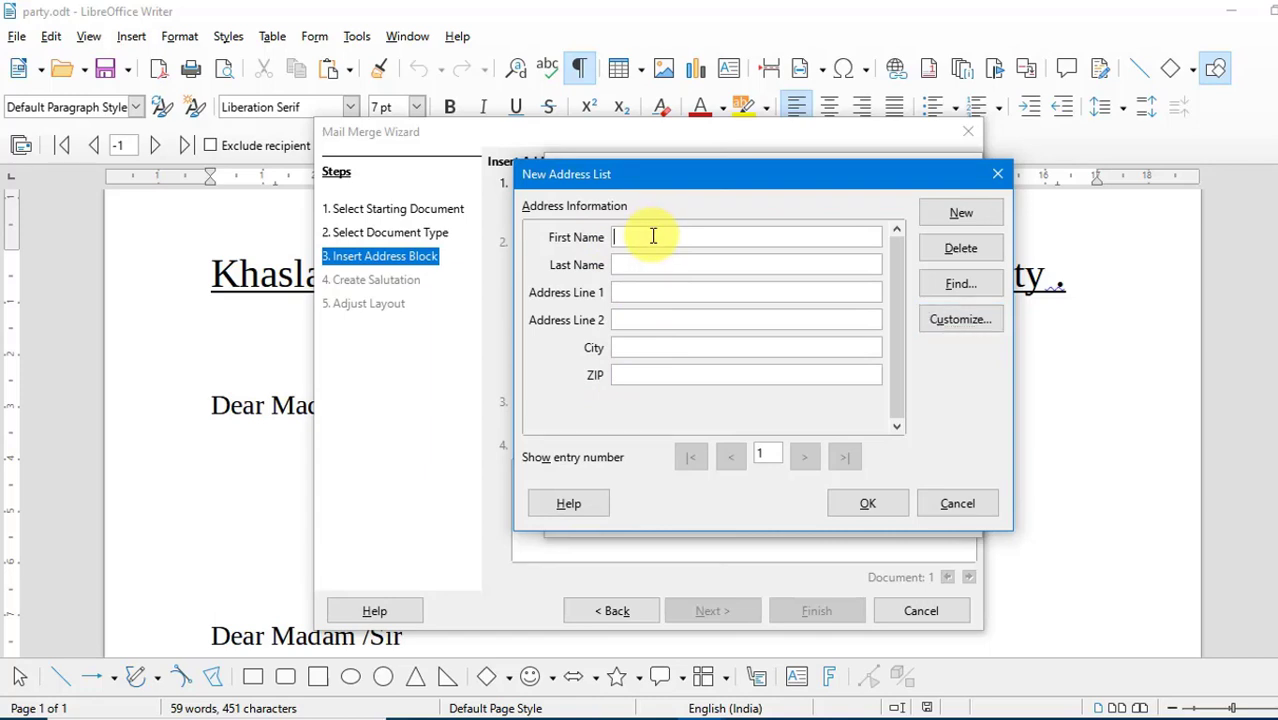
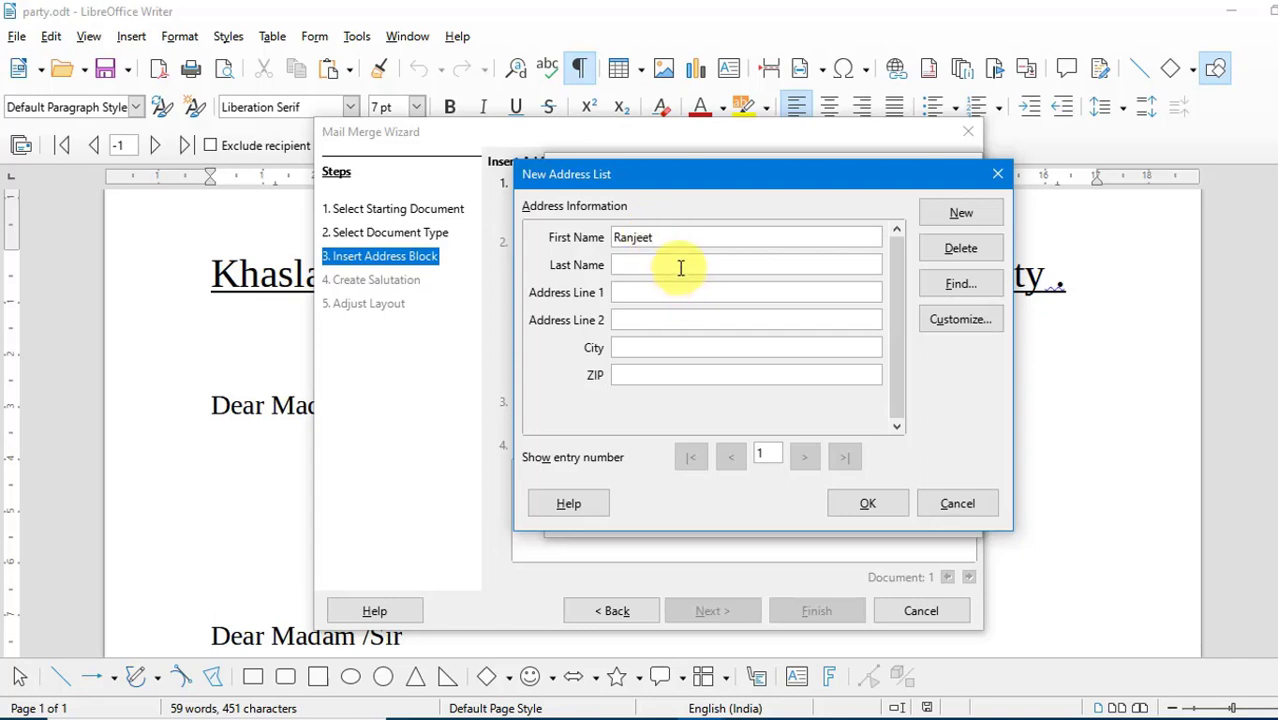
pyautogui.click(680, 267)
pyautogui.click(687, 291)
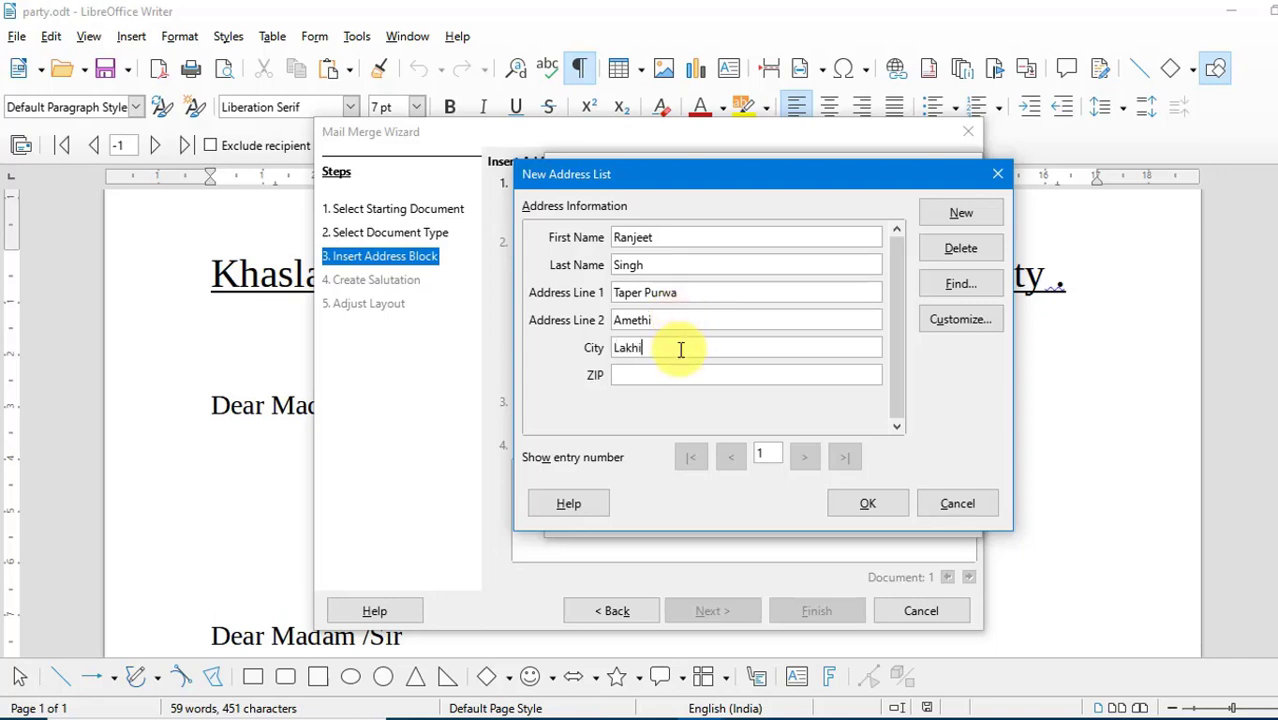
pyautogui.click(680, 349)
pyautogui.write('Lakhimpur Kheri')
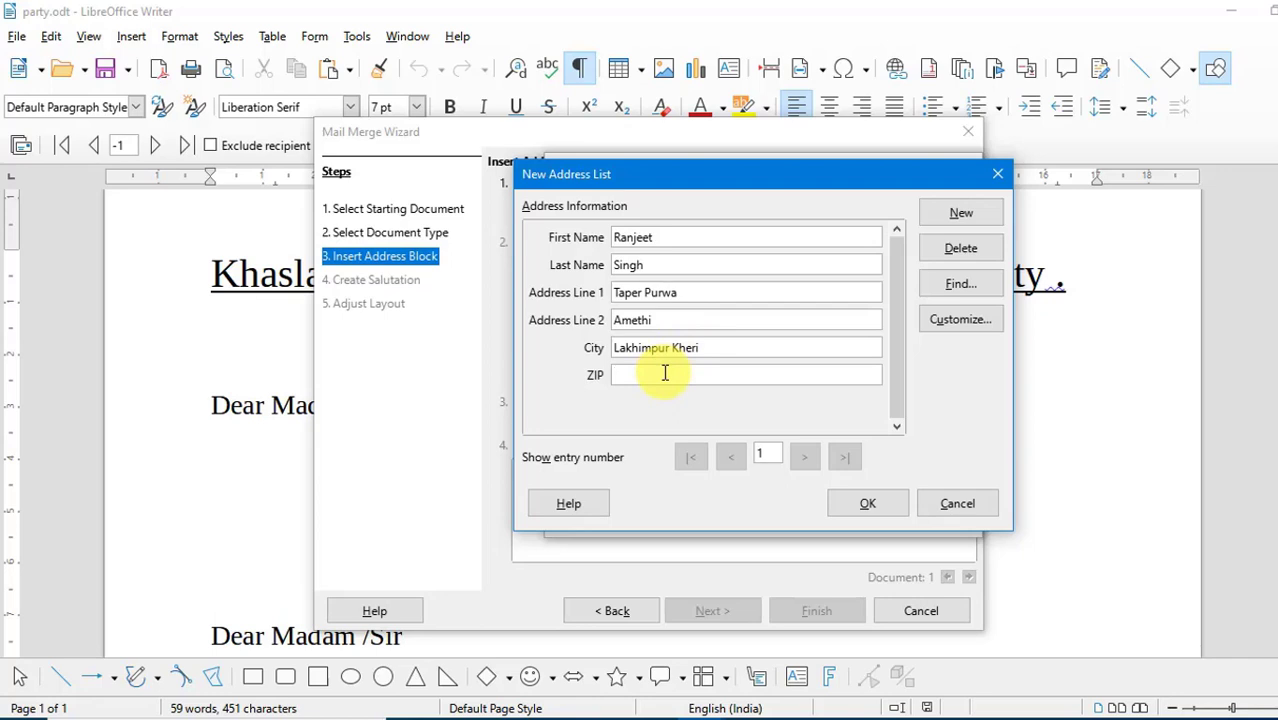
pyautogui.write('262723')
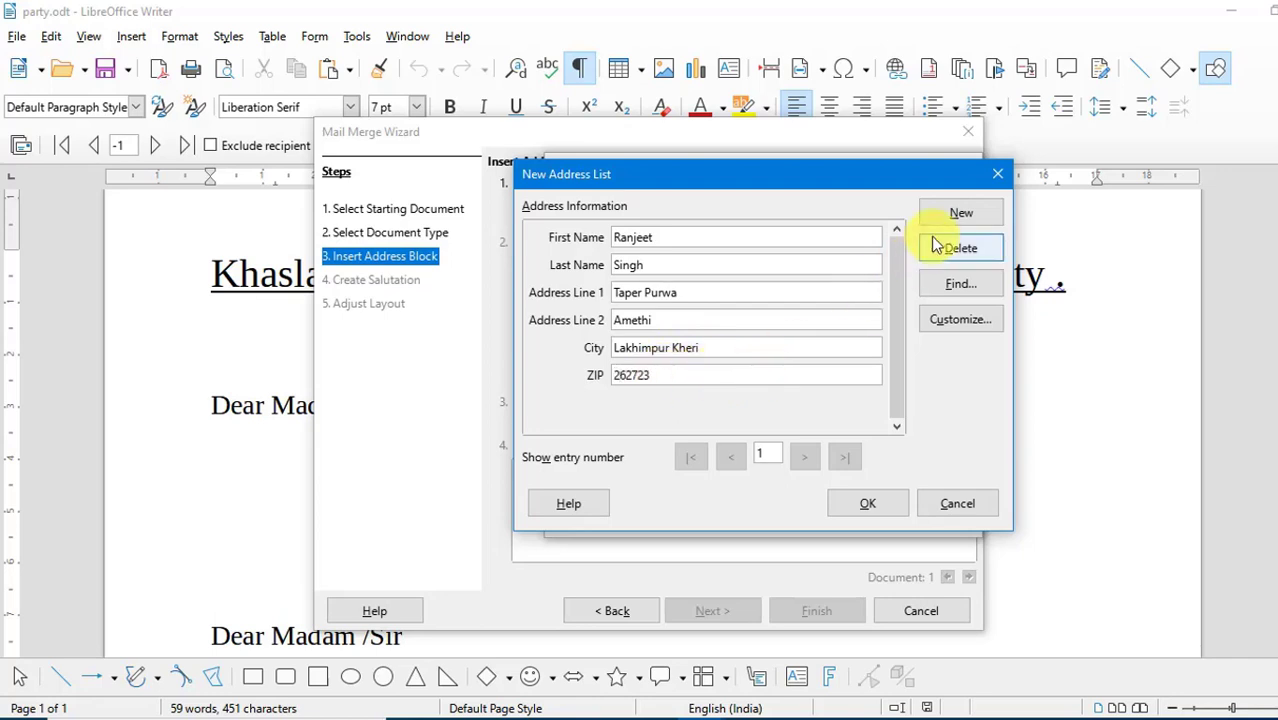
# - Add further recipients to the address list, giving each one's name, address, city and ZIP code
pyautogui.click(952, 219)
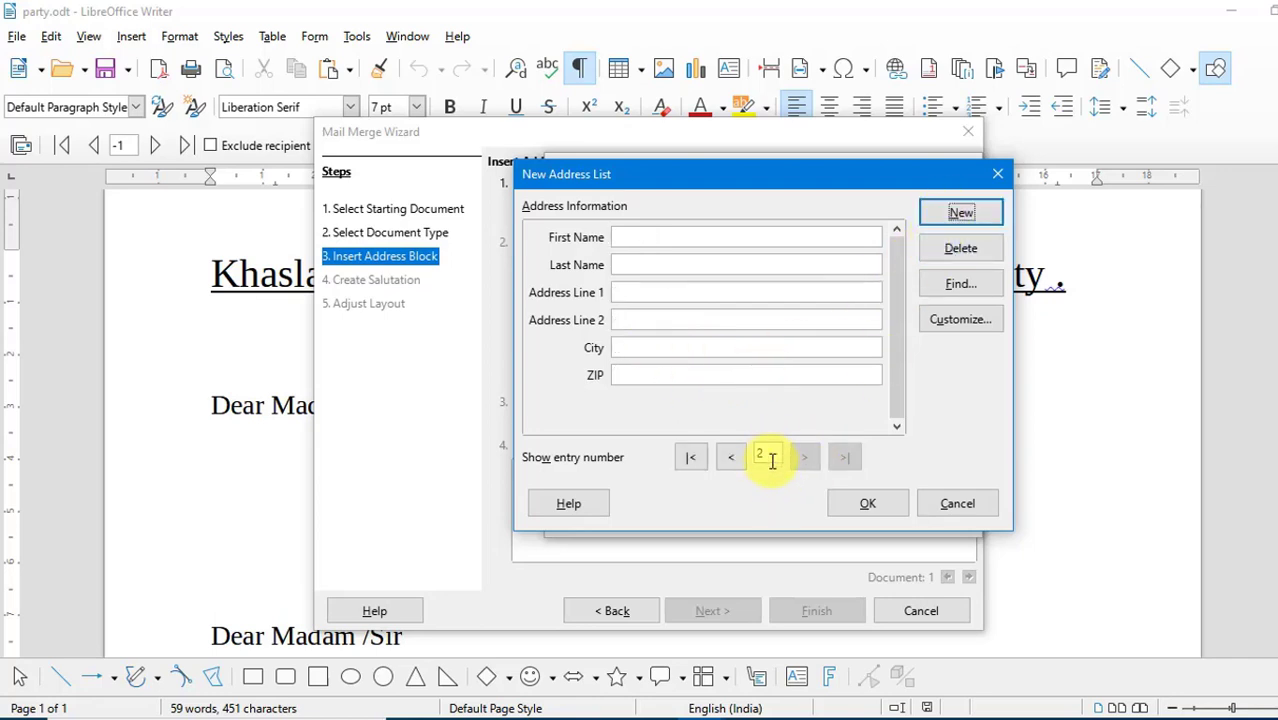
pyautogui.click(665, 237)
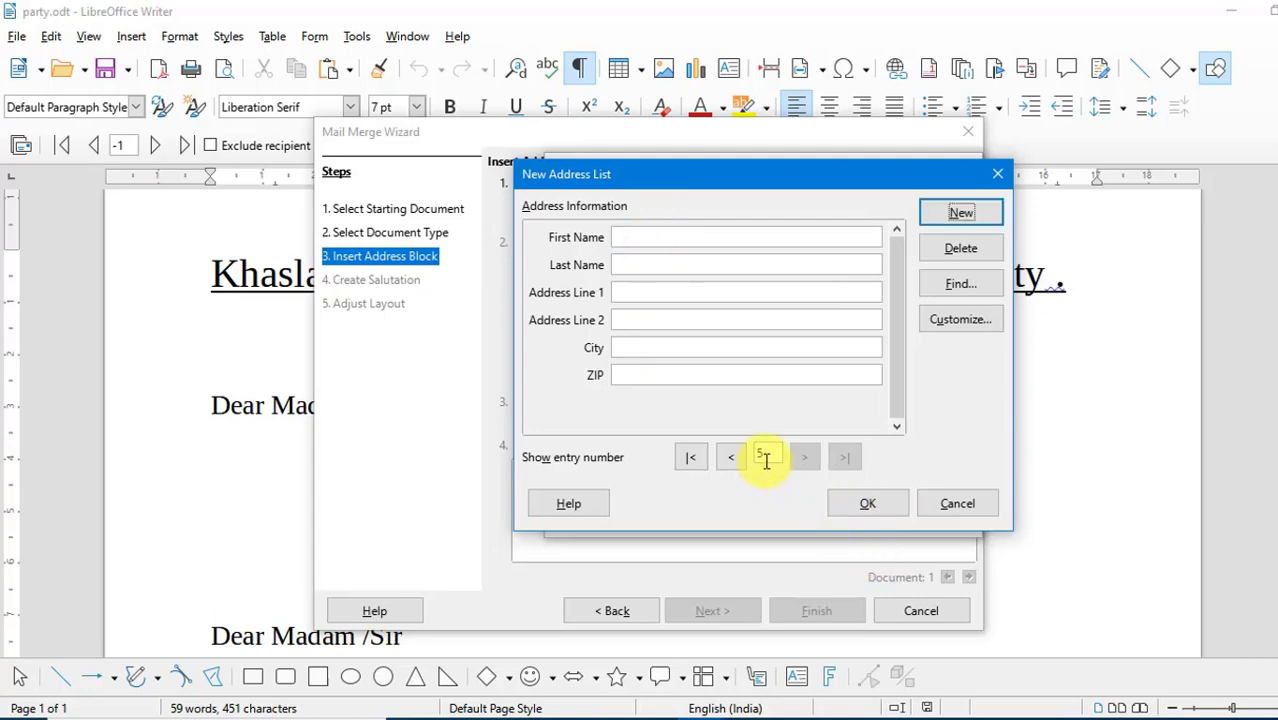
# - Browse forward and back through the address list entries to check each recipient's details, ending on the first entry
pyautogui.click(699, 460)
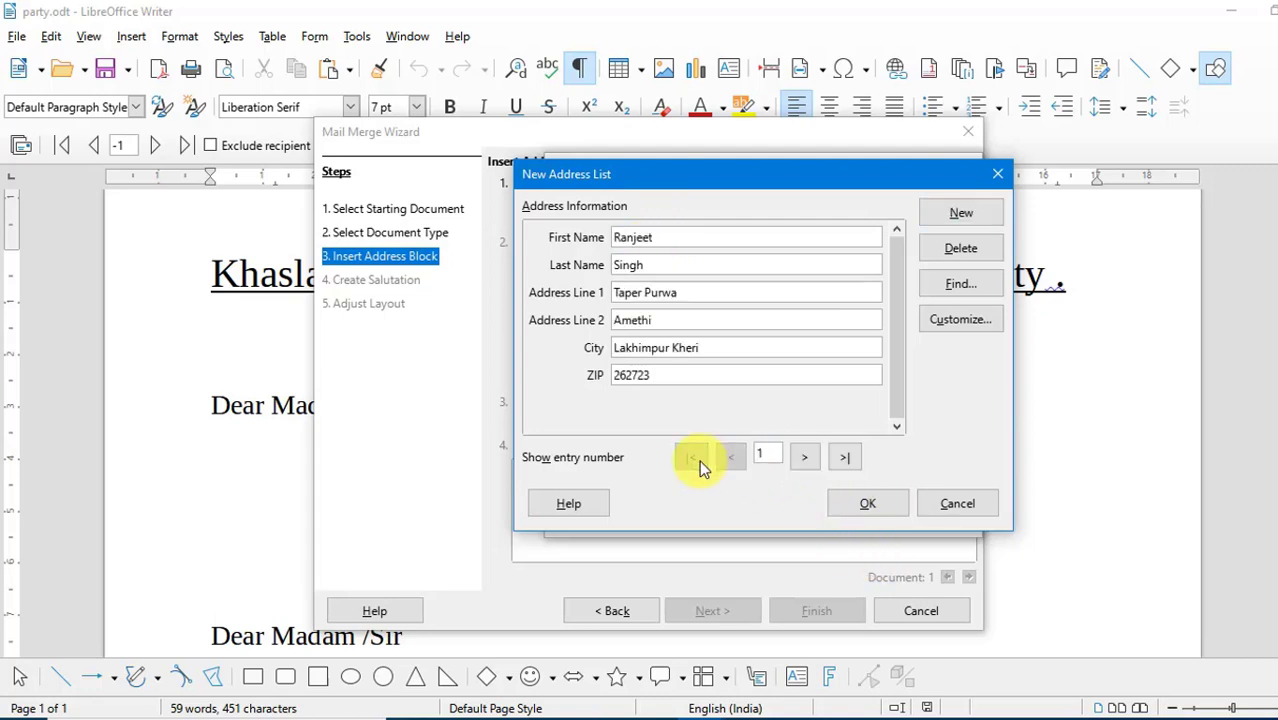
pyautogui.click(804, 457)
pyautogui.click(802, 460)
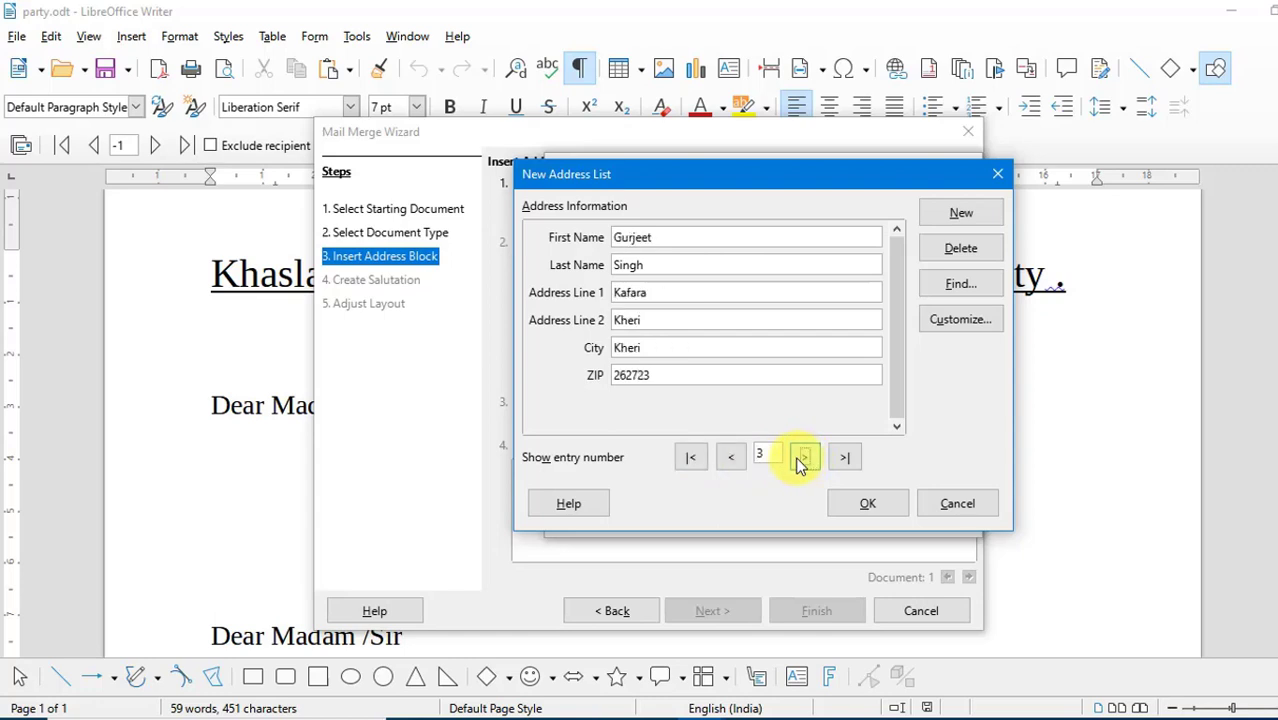
pyautogui.click(801, 462)
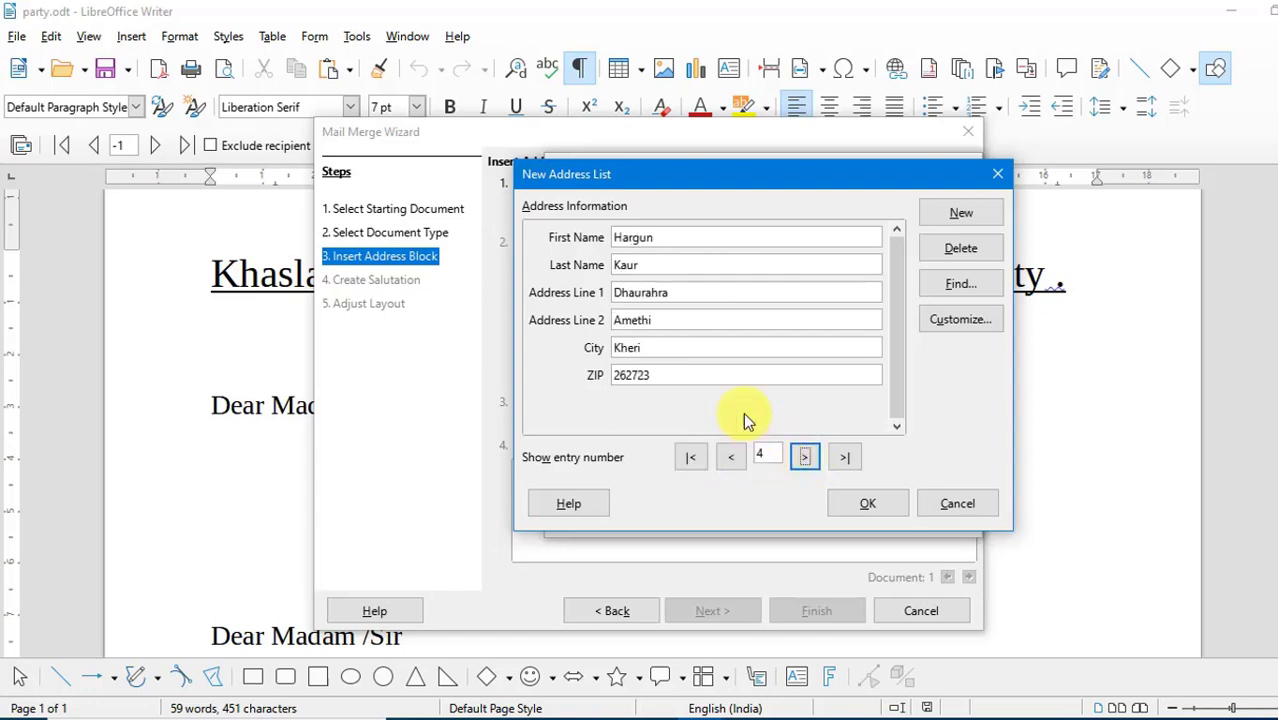
pyautogui.click(694, 461)
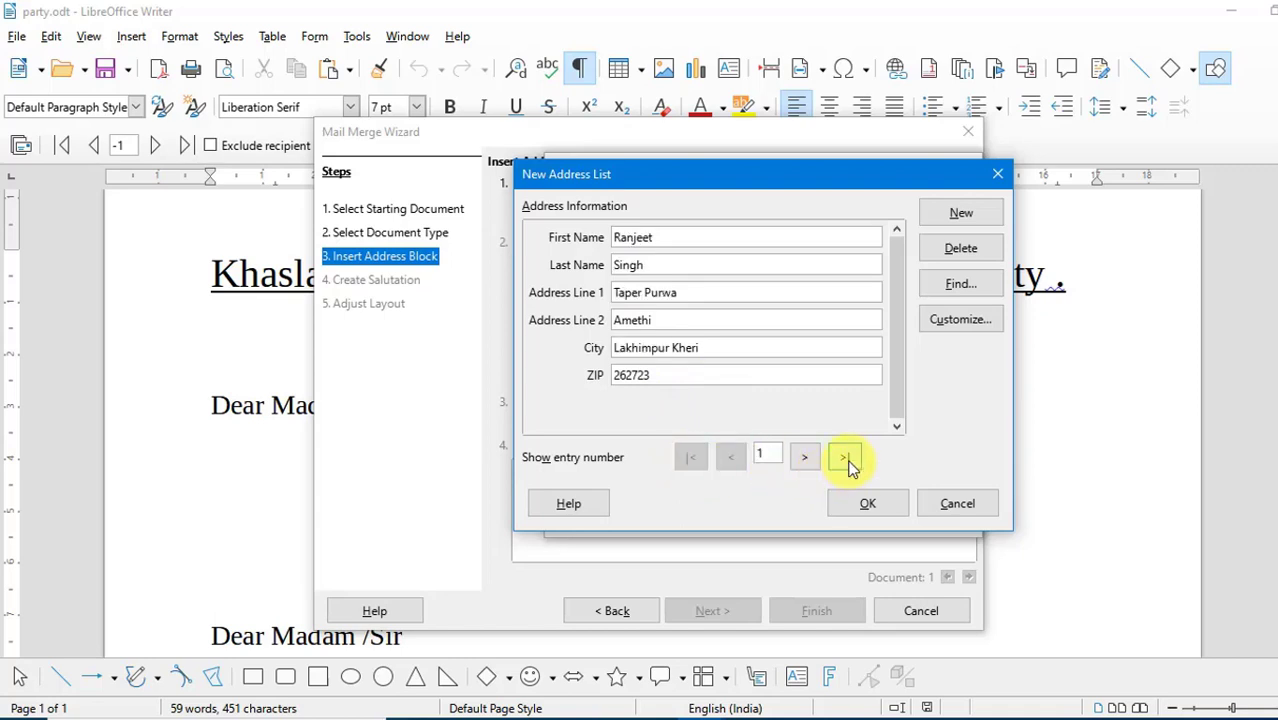
pyautogui.click(848, 462)
pyautogui.click(736, 458)
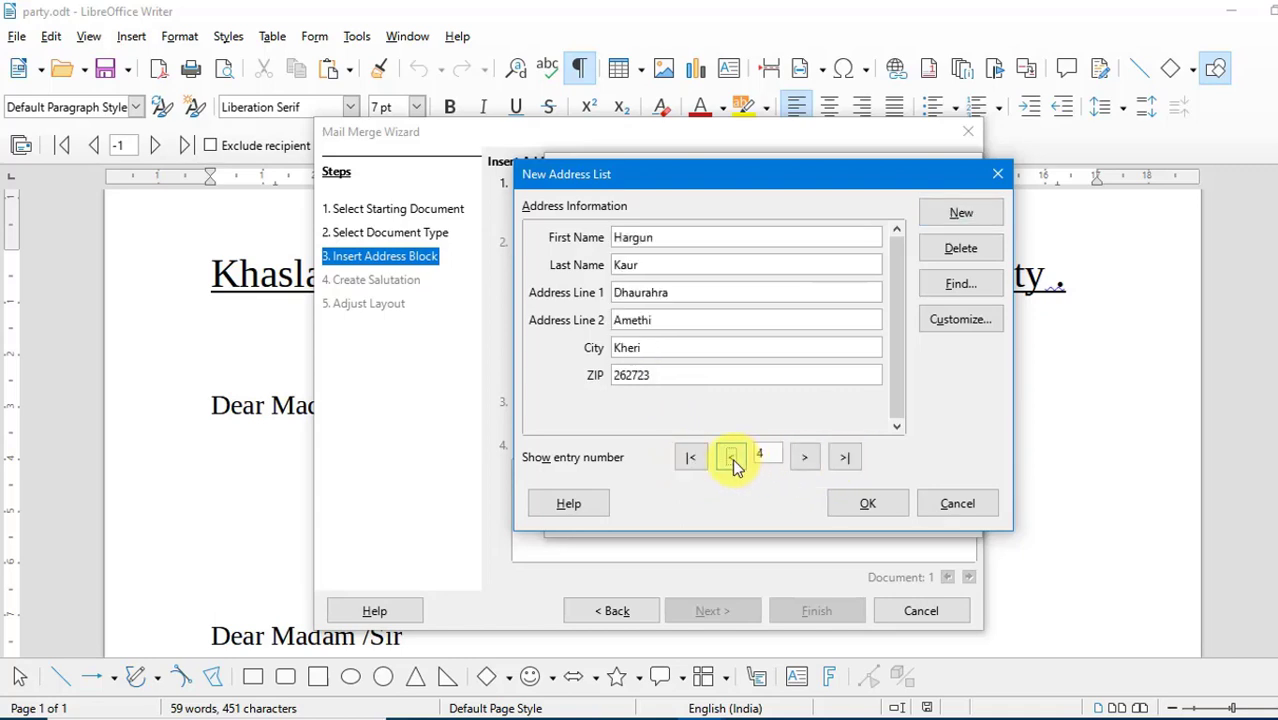
pyautogui.click(805, 457)
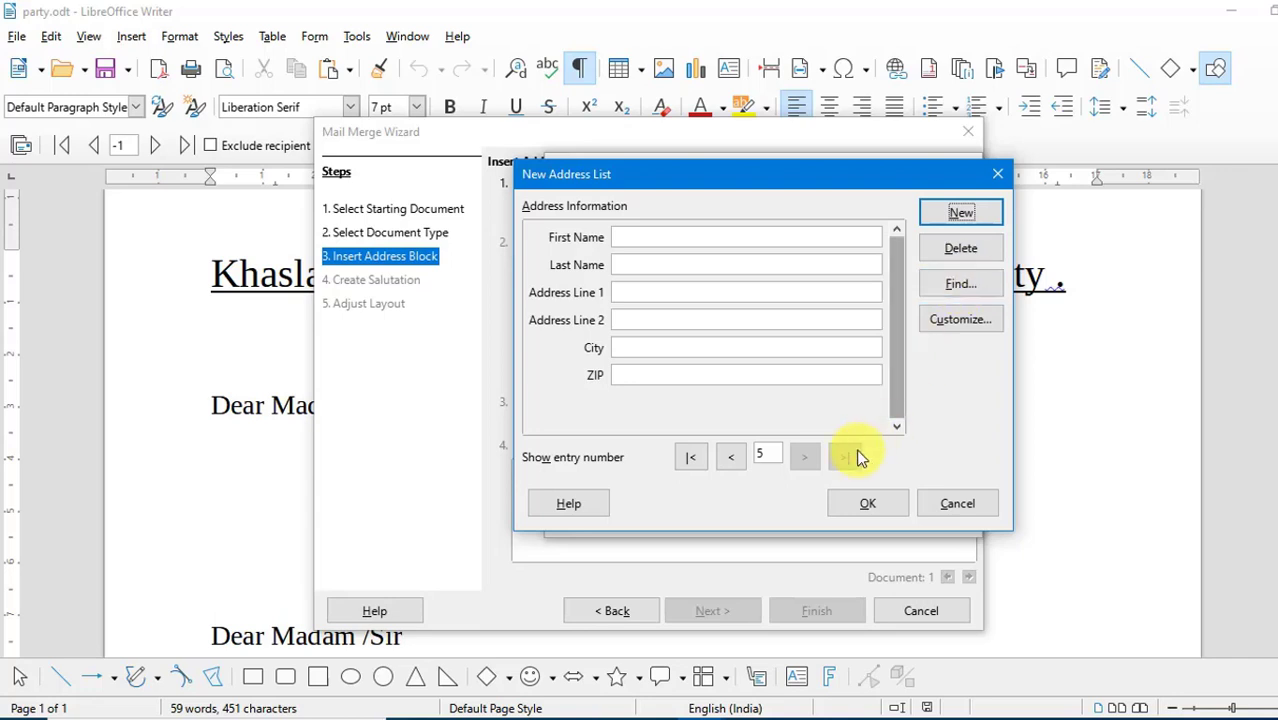
pyautogui.click(690, 457)
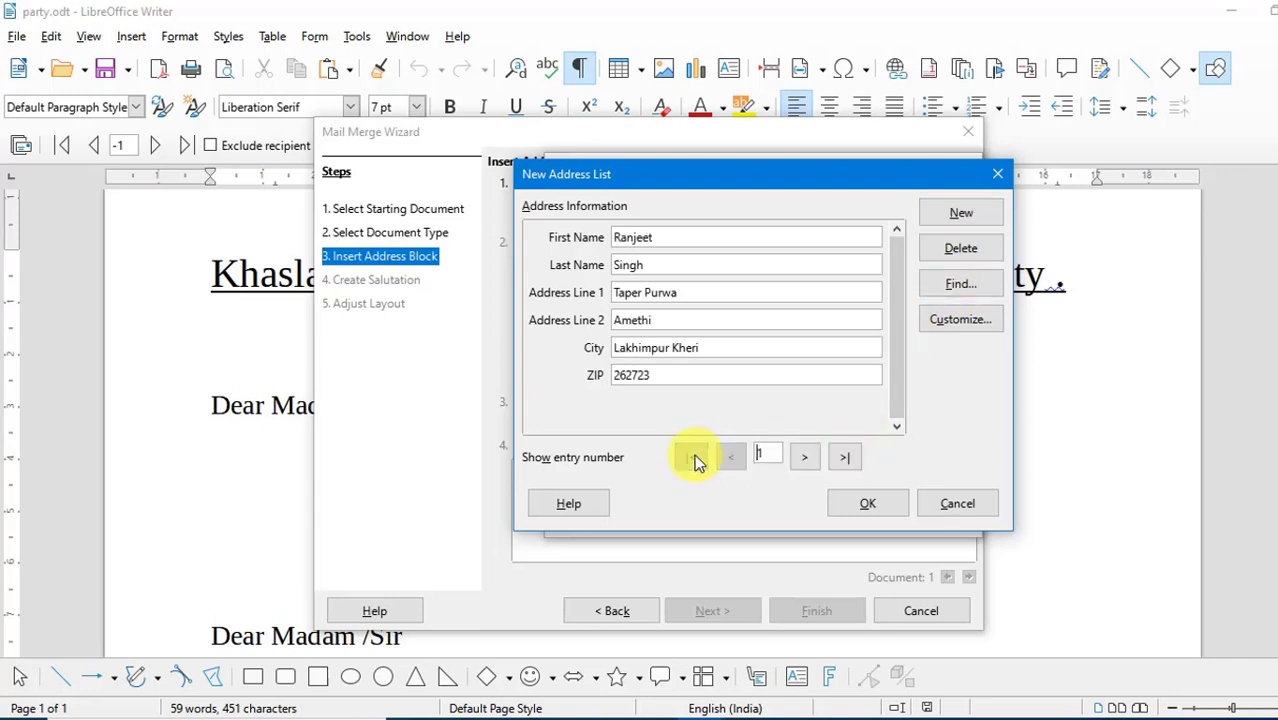
# - Save the address list as Upci on the Desktop and use it as the mail merge recipient list
pyautogui.click(866, 504)
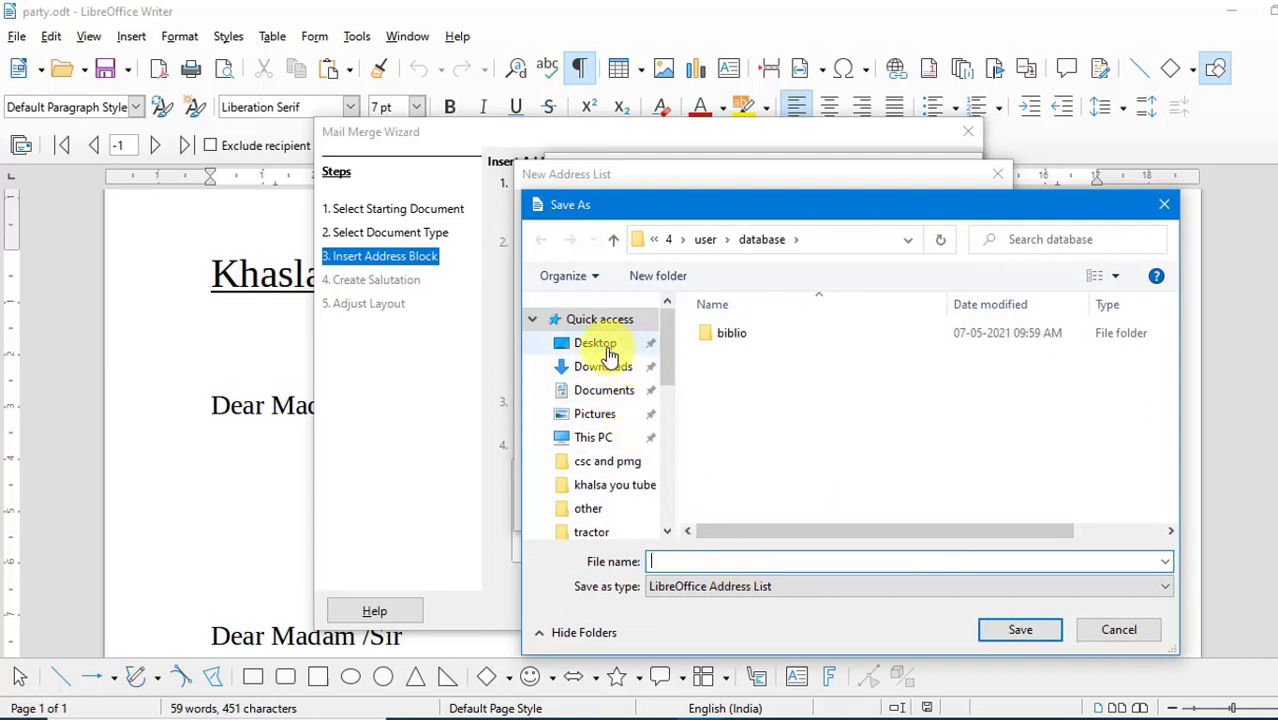
pyautogui.click(610, 355)
pyautogui.click(738, 561)
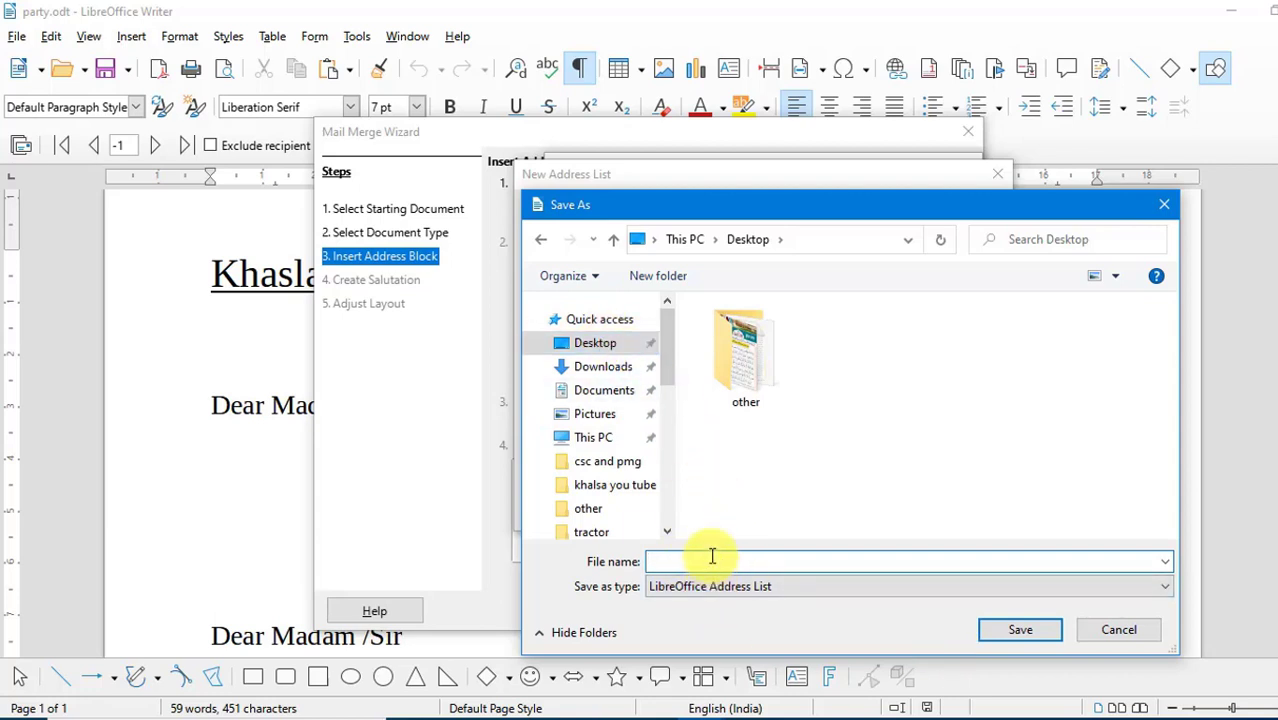
pyautogui.write('Upci')
pyautogui.click(1021, 632)
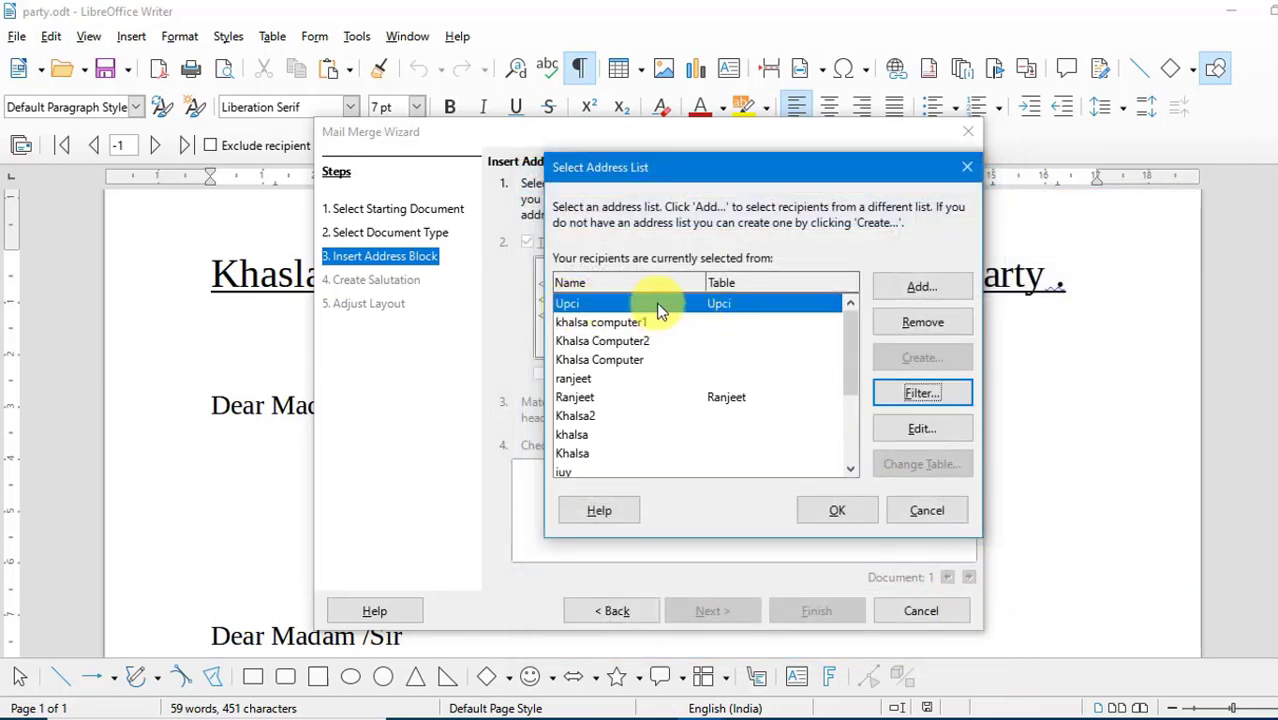
pyautogui.click(821, 510)
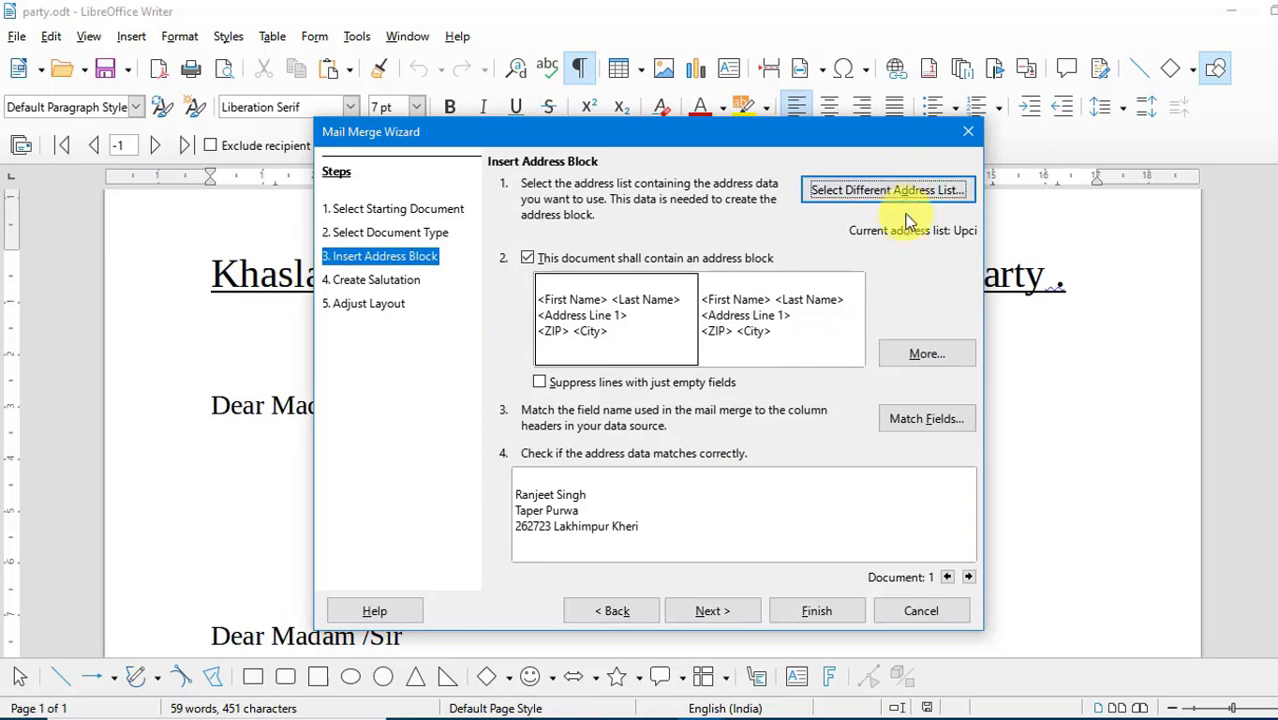
# - Use the address block with first name, last name, address line 1, ZIP and city, never including the country/region
pyautogui.click(926, 350)
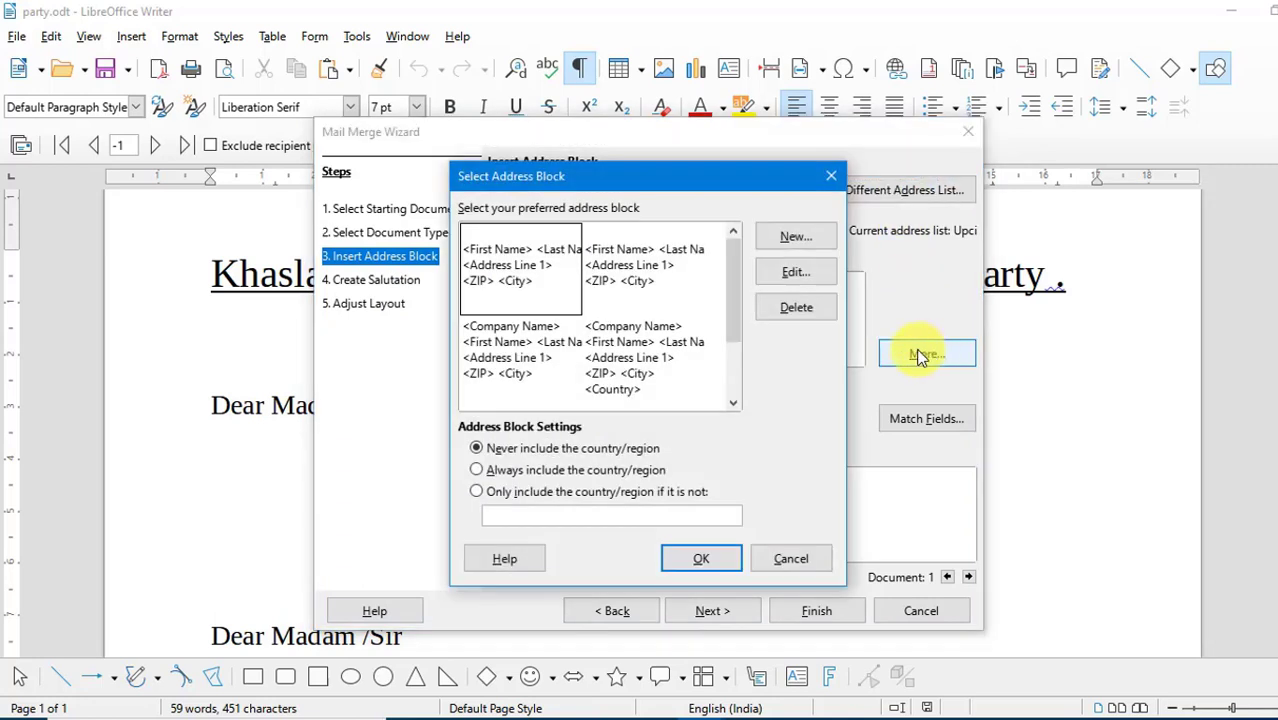
pyautogui.moveTo(704, 173); pyautogui.dragTo(868, 183)
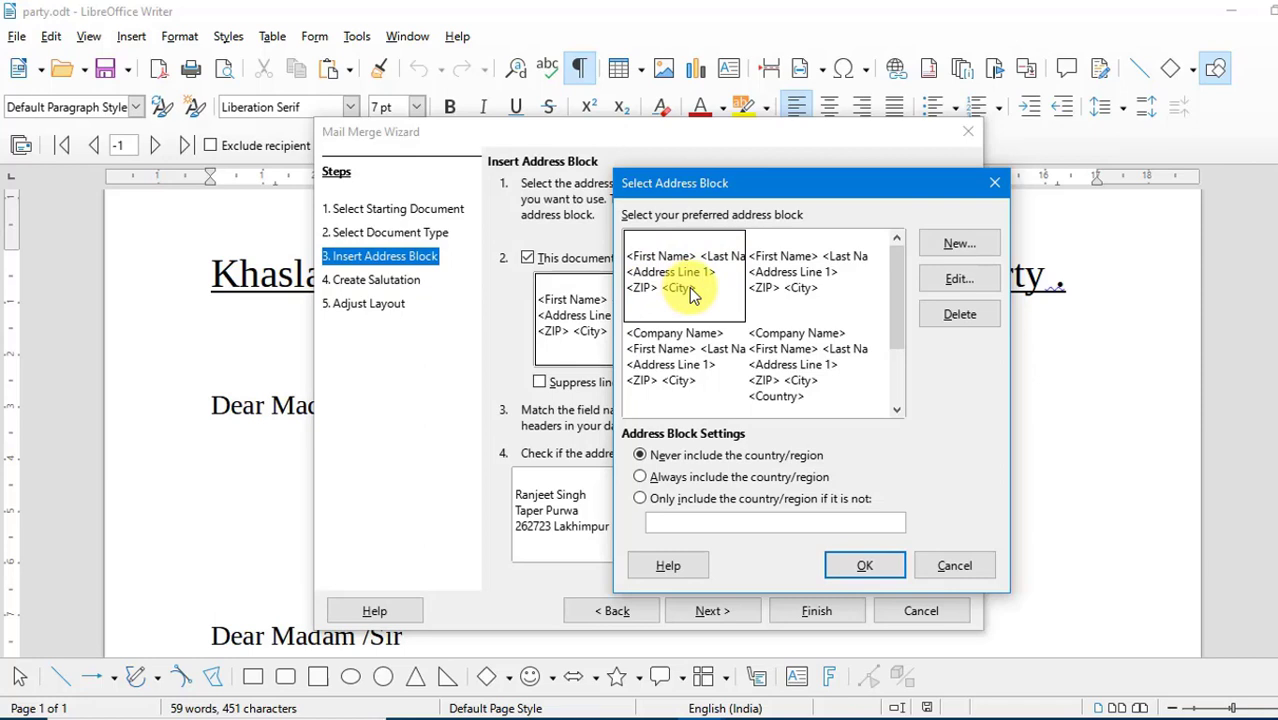
pyautogui.click(858, 570)
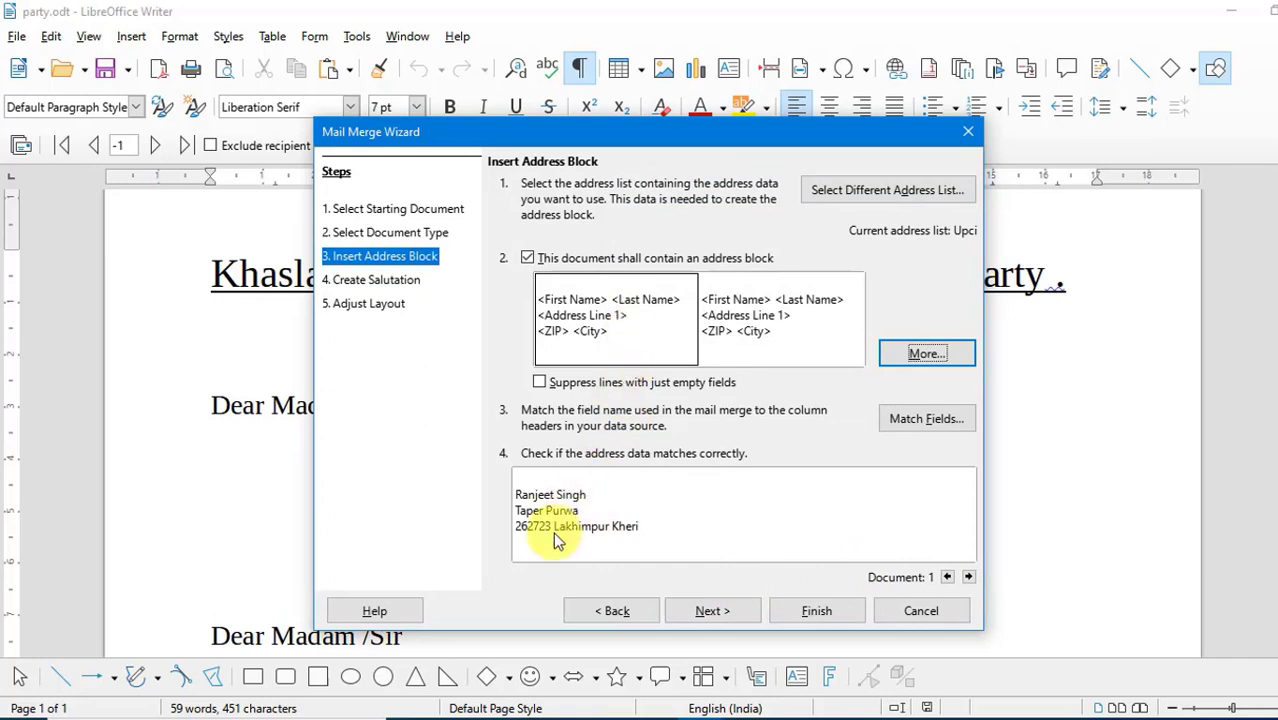
# - Accept the general salutation "To whom it may concern," and the default layout positions, and finish the mail merge wizard
pyautogui.click(705, 612)
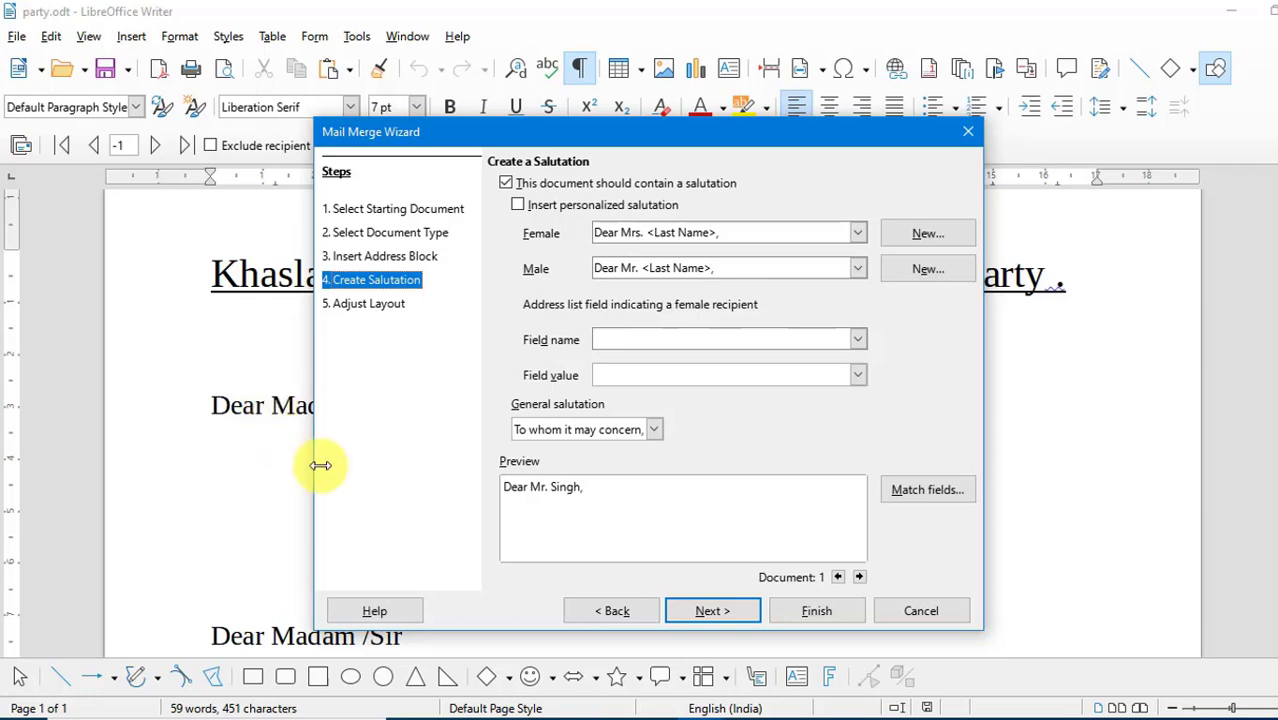
pyautogui.click(710, 611)
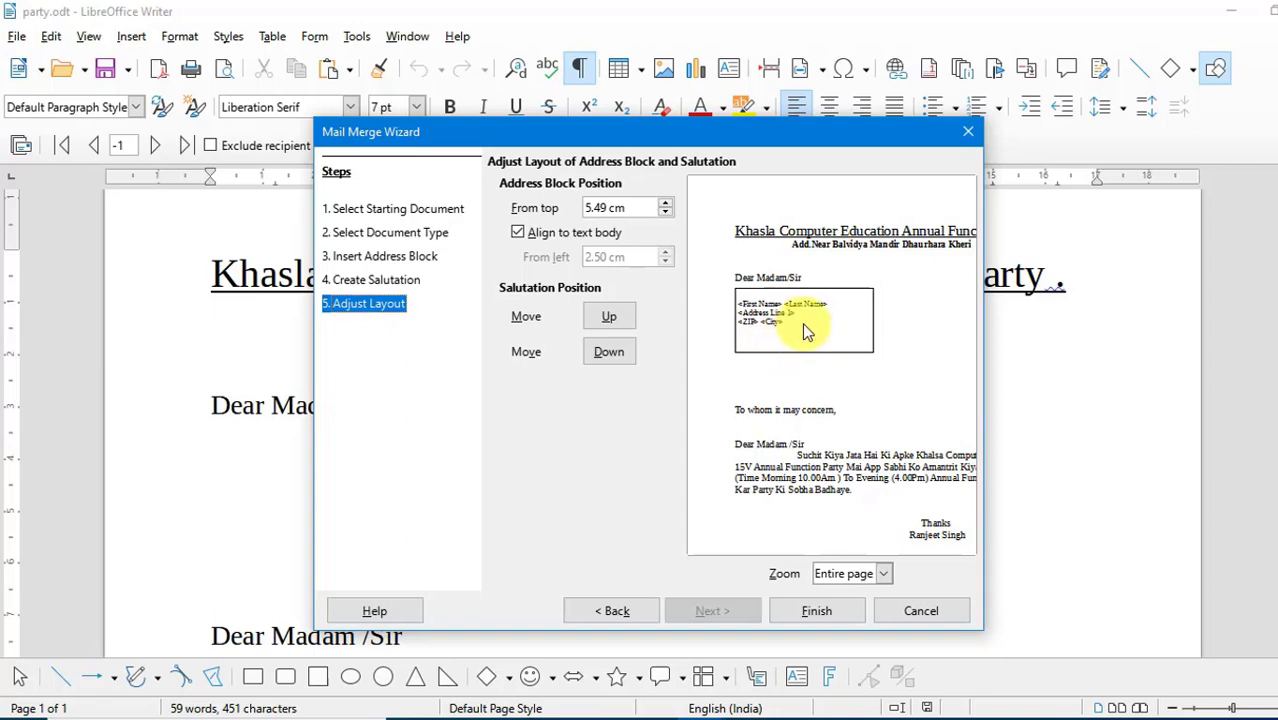
pyautogui.click(826, 616)
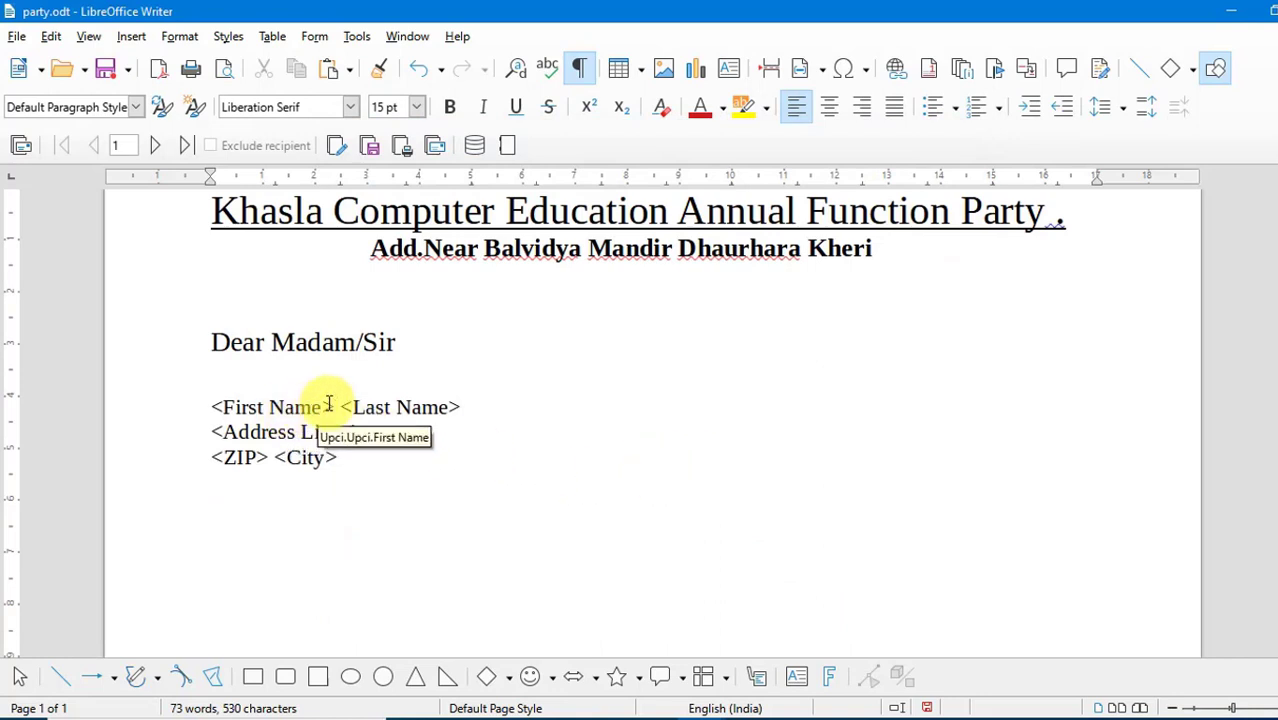
# - Move the City field onto its own line below the ZIP field in the address block
pyautogui.click(330, 406)
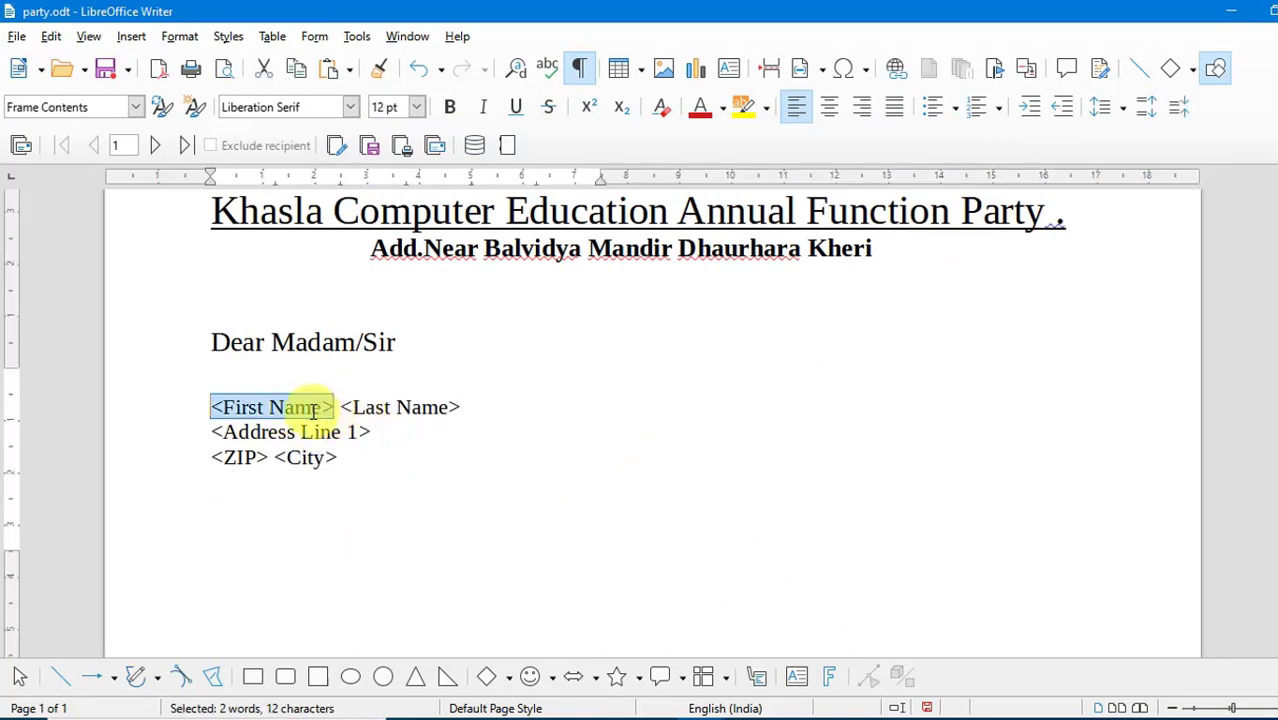
pyautogui.click(271, 457)
pyautogui.press('Return')
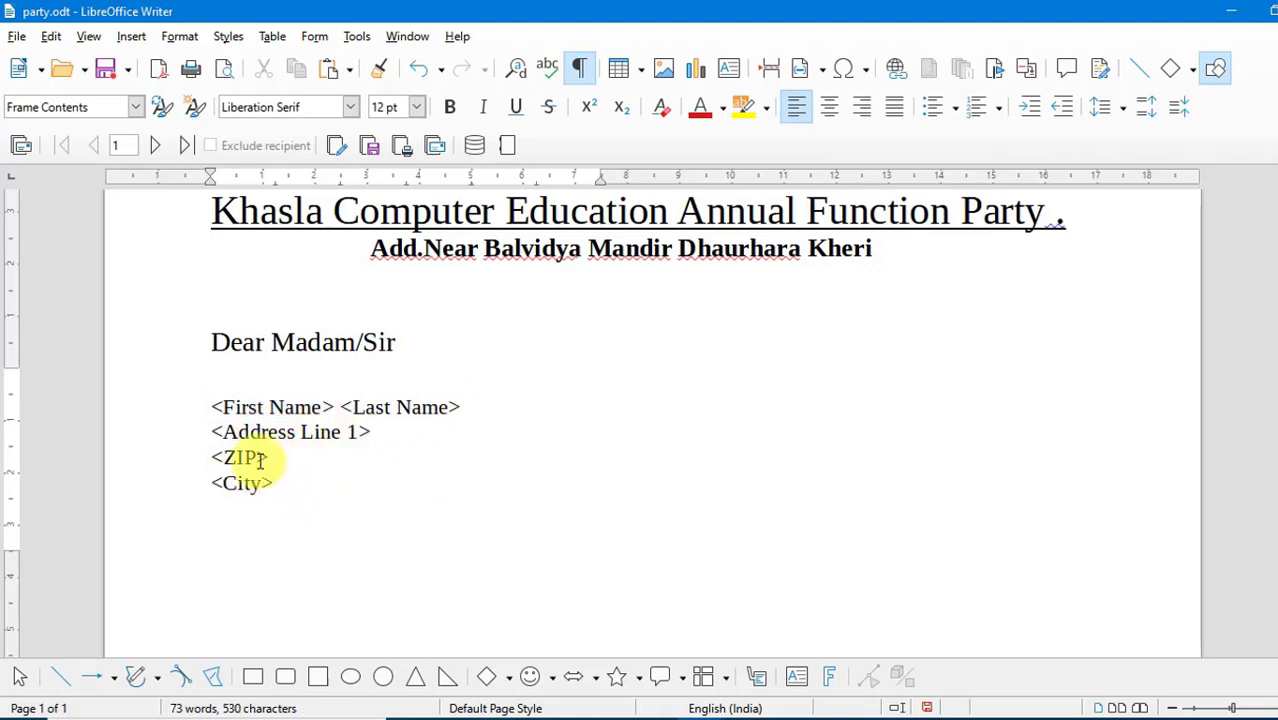
# - Label the name line of the address block "Name-" and the address line "Address", each before its merge fields
pyautogui.click(214, 407)
pyautogui.write('Name')
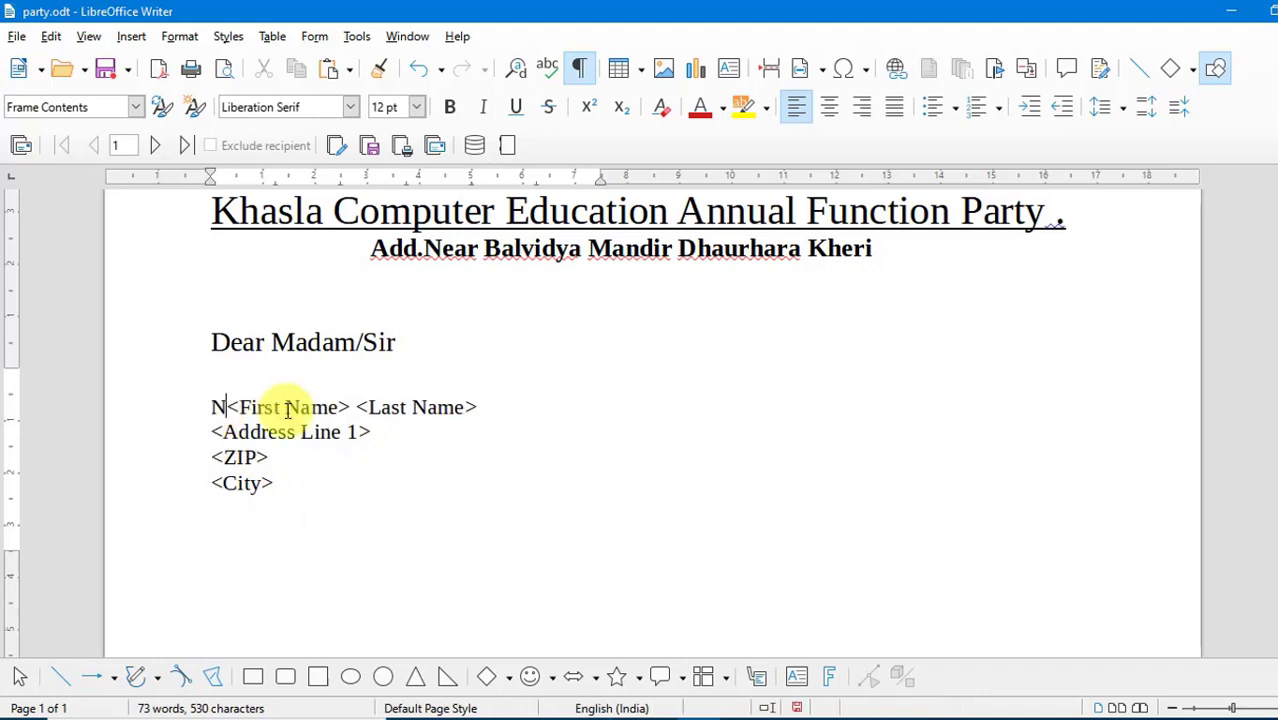
pyautogui.write('-')
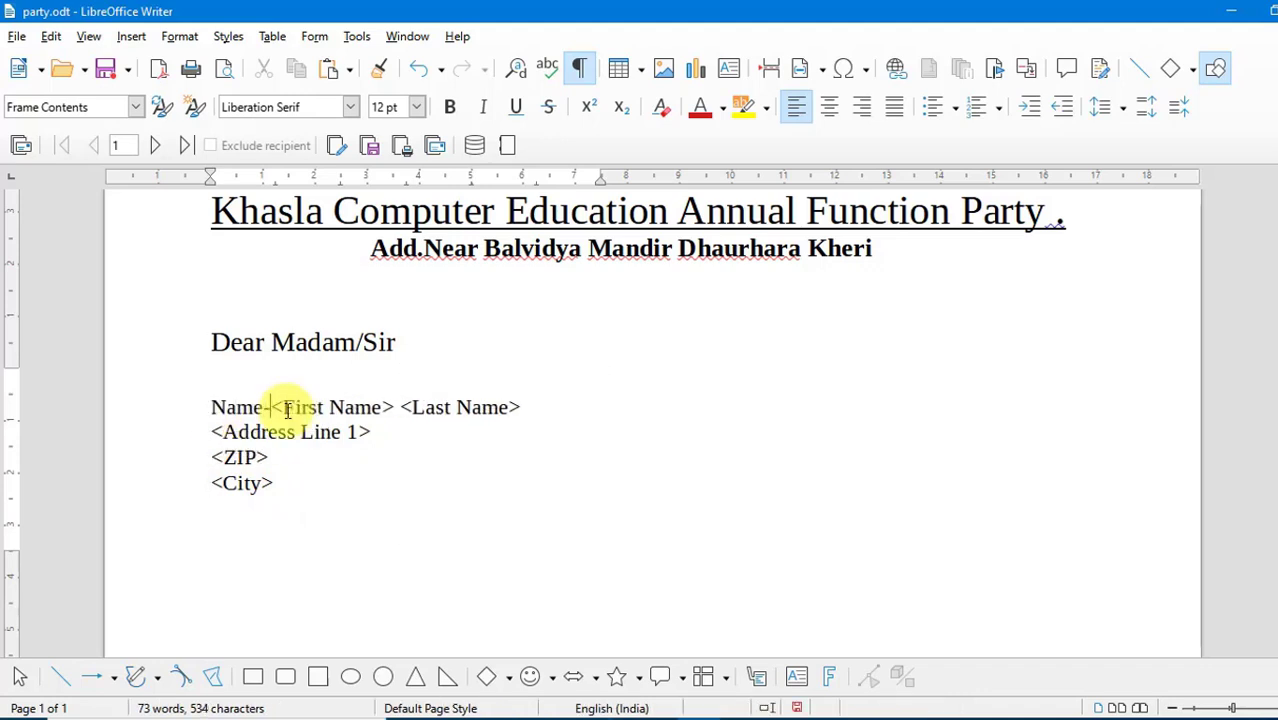
pyautogui.press('Down')
pyautogui.press('Home')
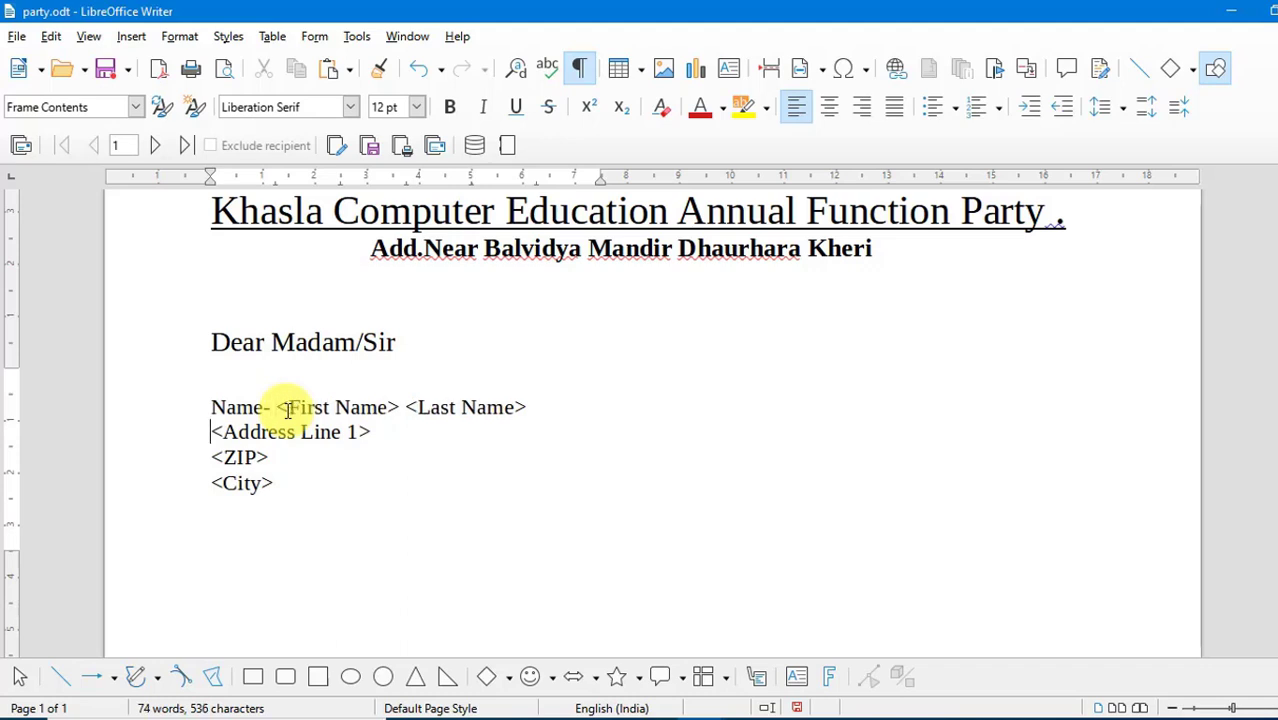
pyautogui.write('Addres')
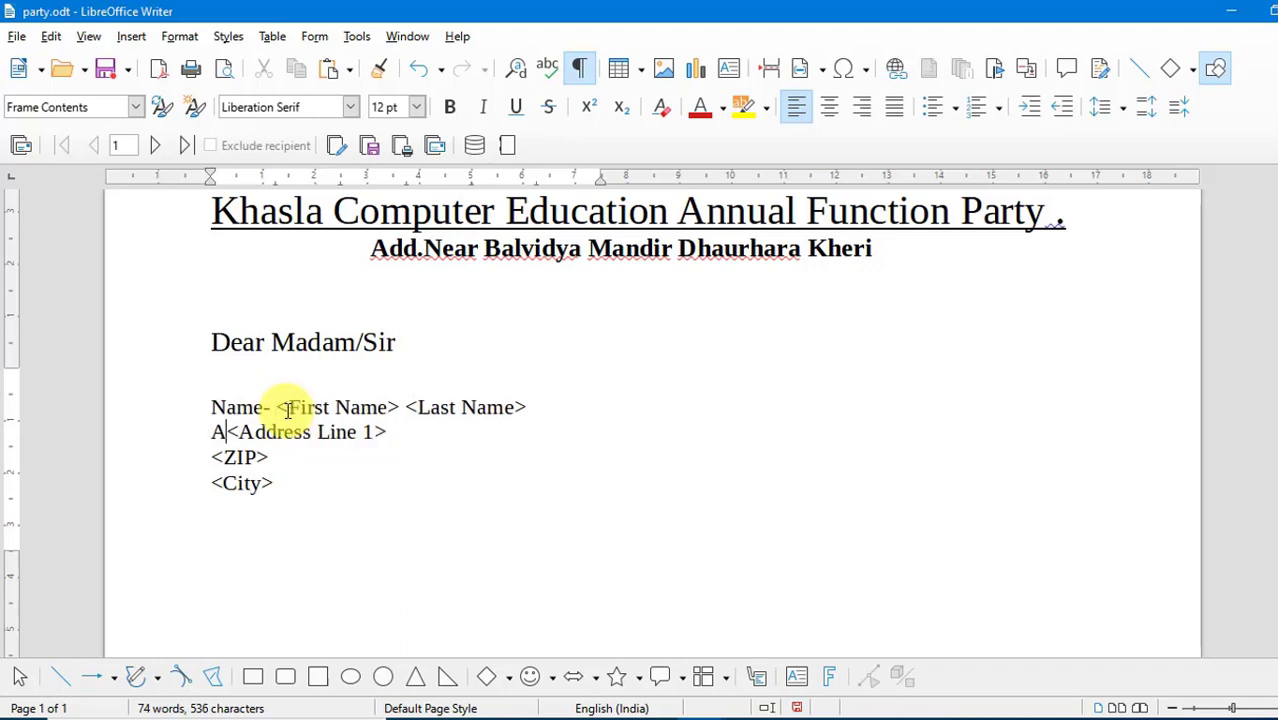
pyautogui.write('s')
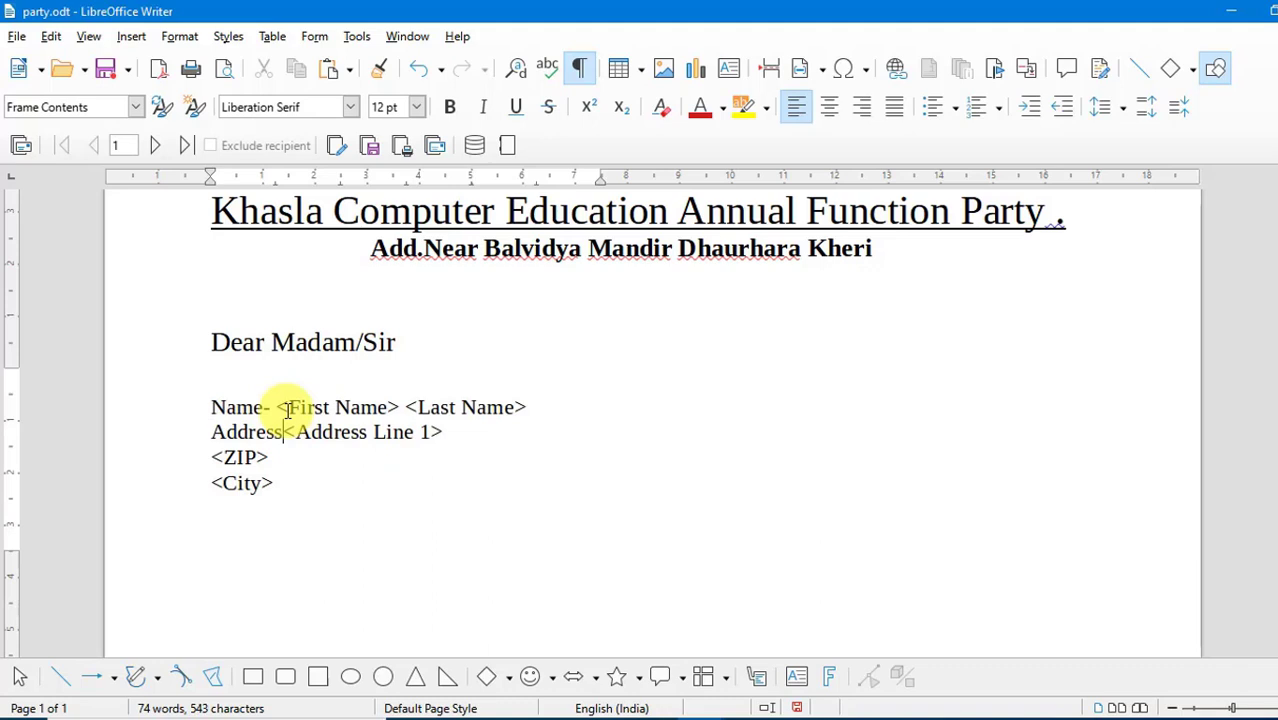
# - Add the label "Pin Code" before the ZIP field and "District" before the City field in the address block
pyautogui.press('Down')
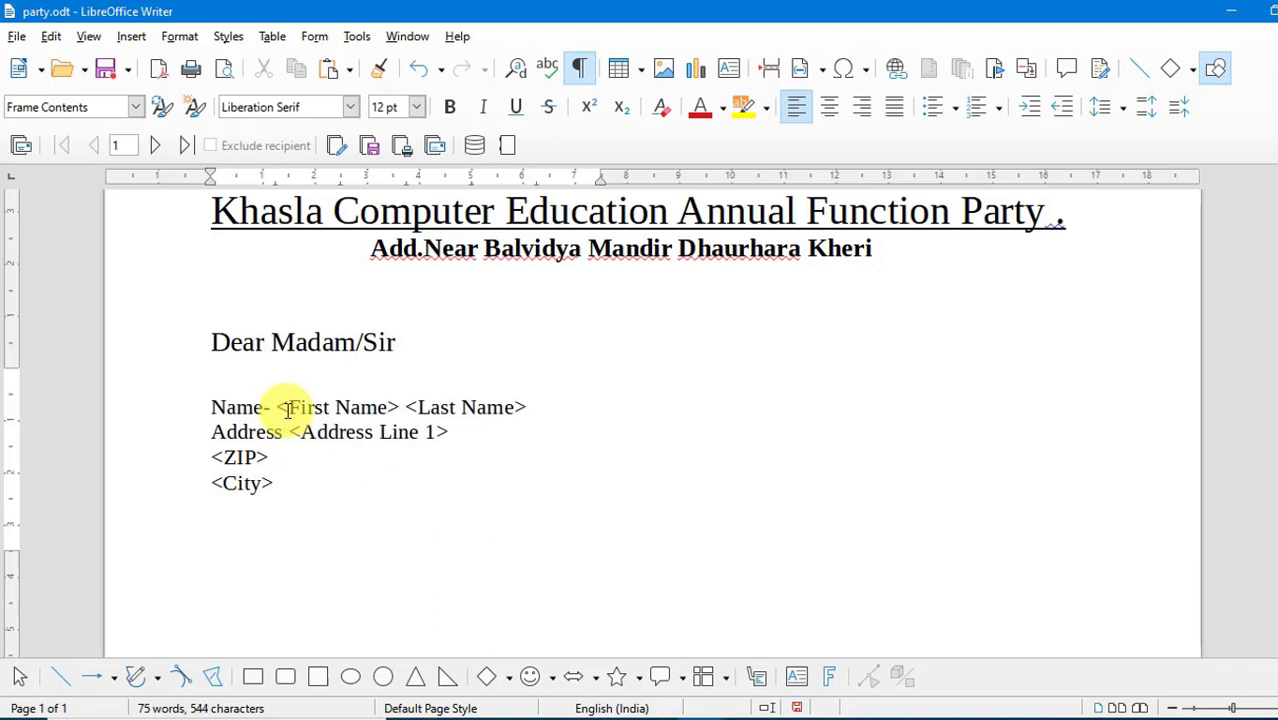
pyautogui.press('Home')
pyautogui.press('Left')
pyautogui.press('Right')
pyautogui.write('Pin Cod')
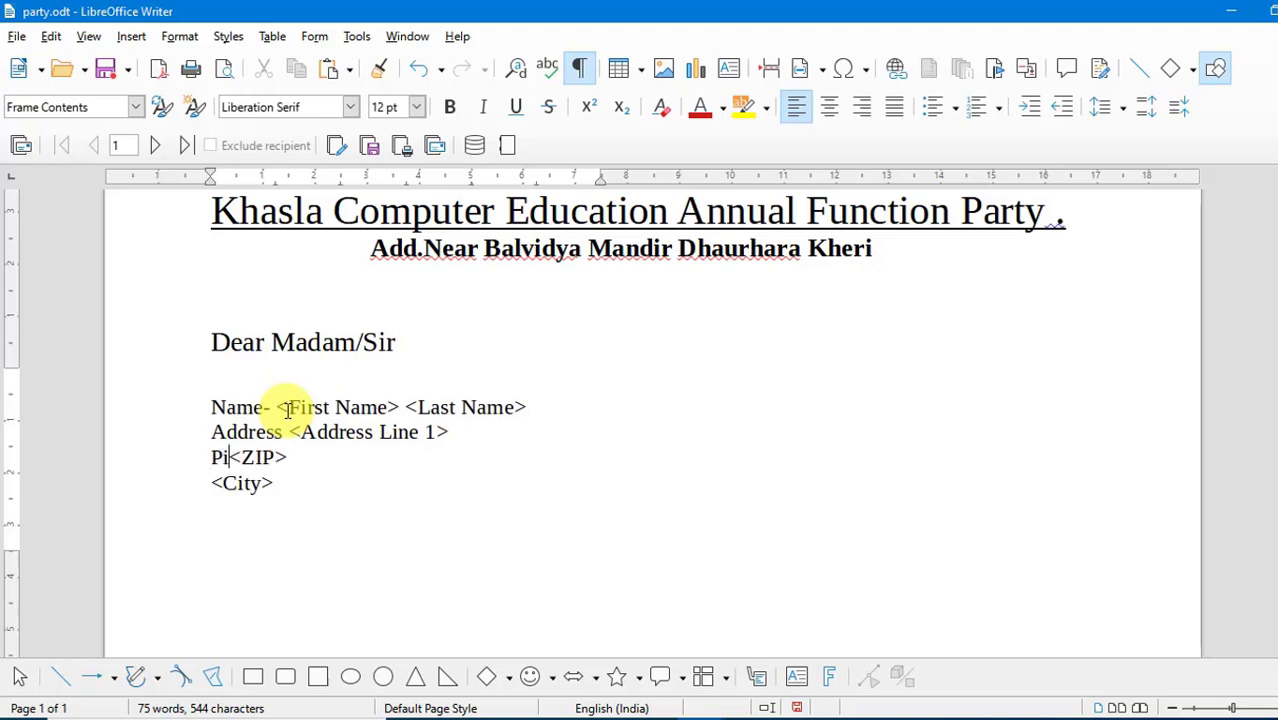
pyautogui.write('e')
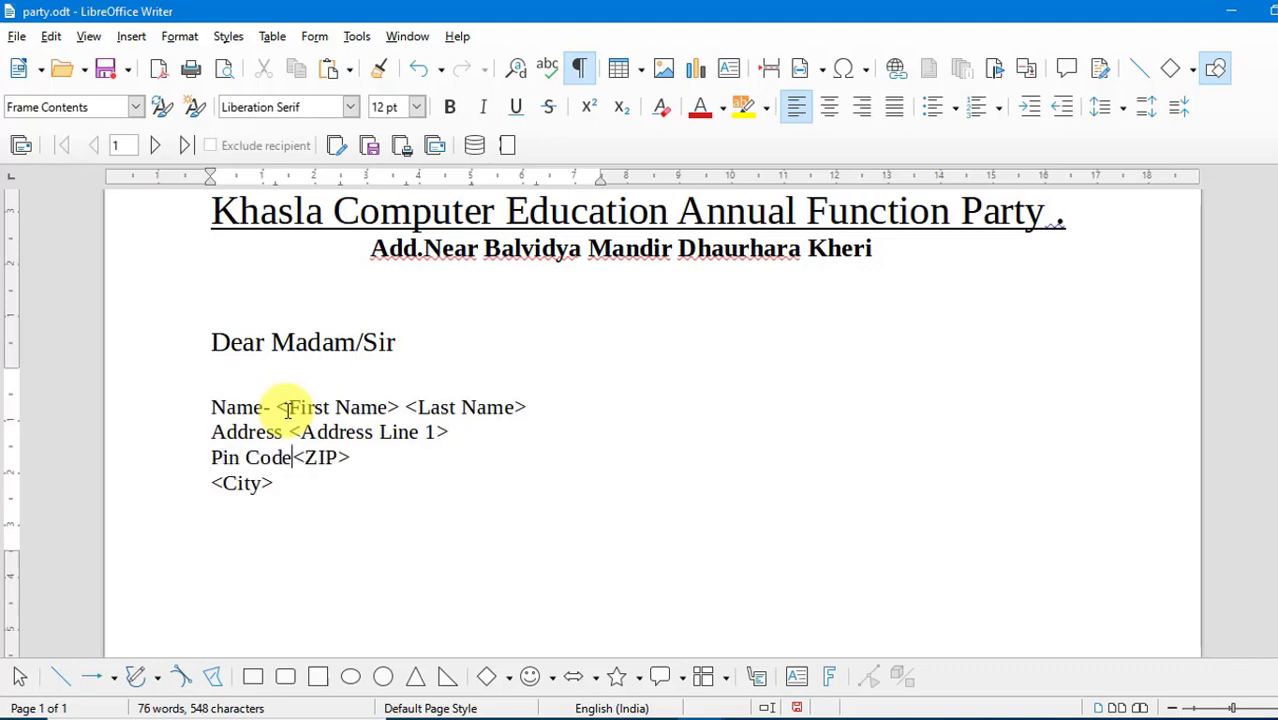
pyautogui.press('Down')
pyautogui.press('Up')
pyautogui.press('End')
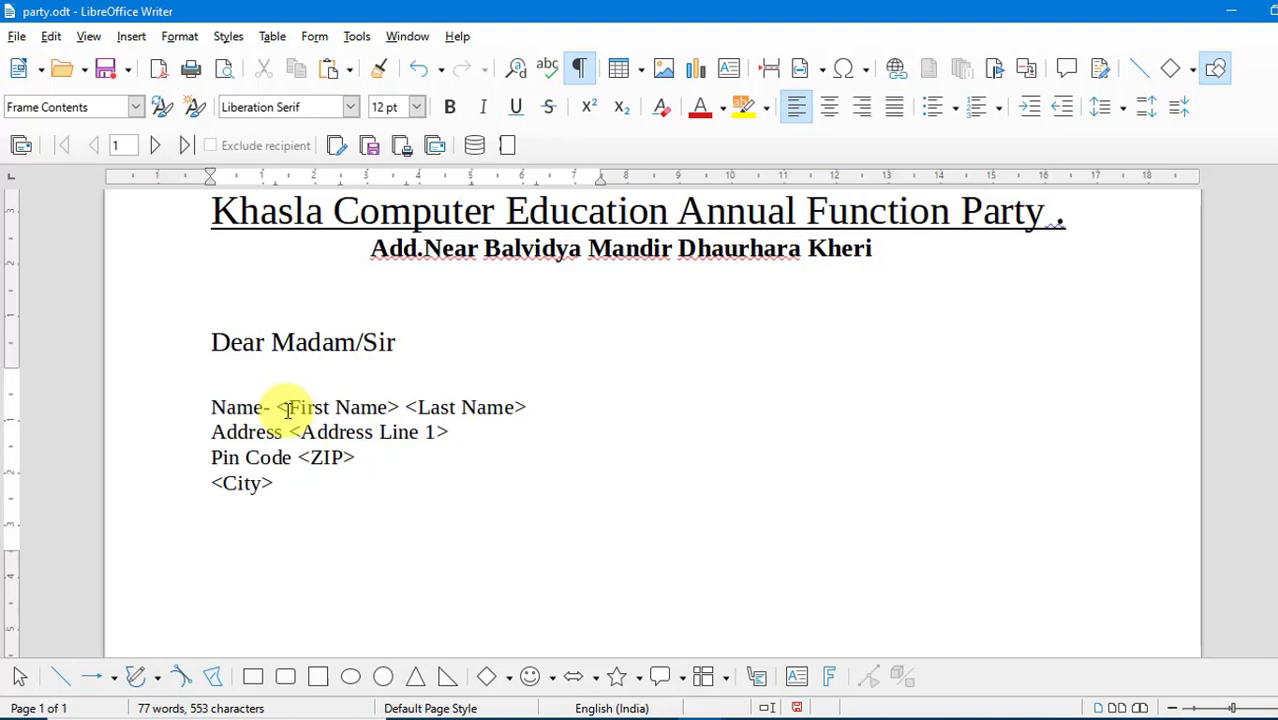
pyautogui.write('District')
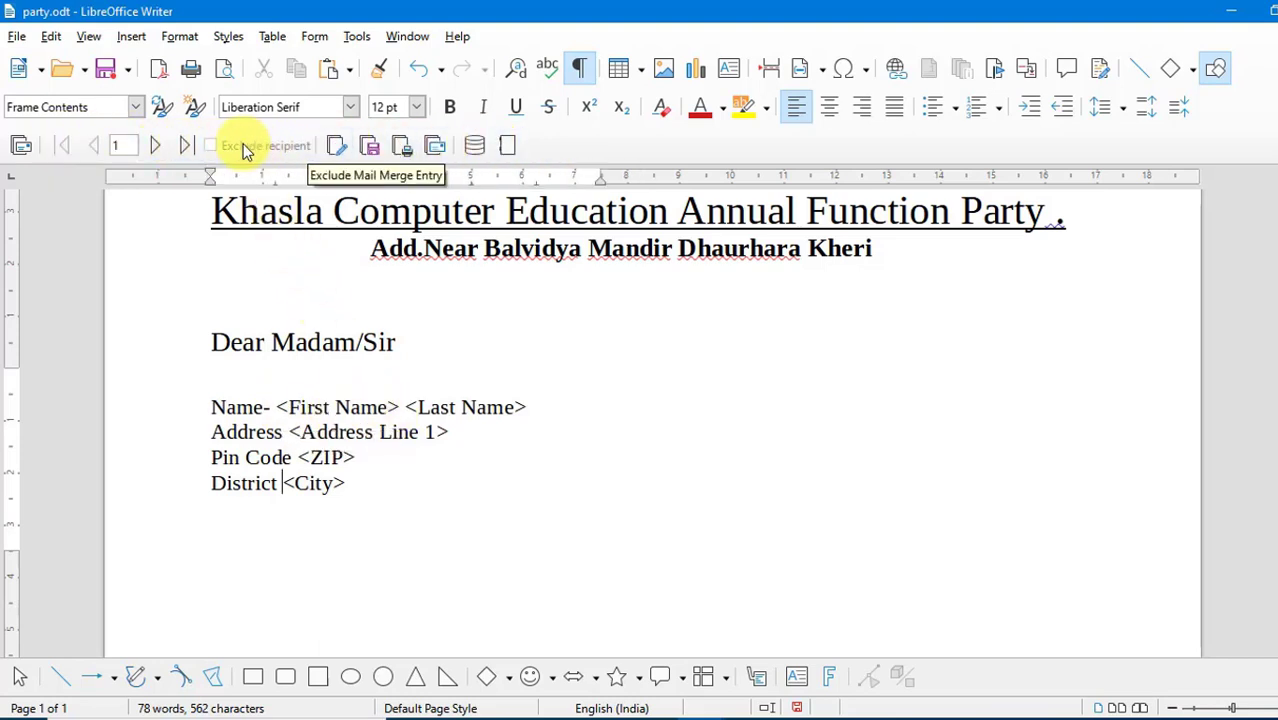
# - Preview the letter for each mail merge recipient in turn up to the fifth entry, and return to the first entry
pyautogui.click(158, 146)
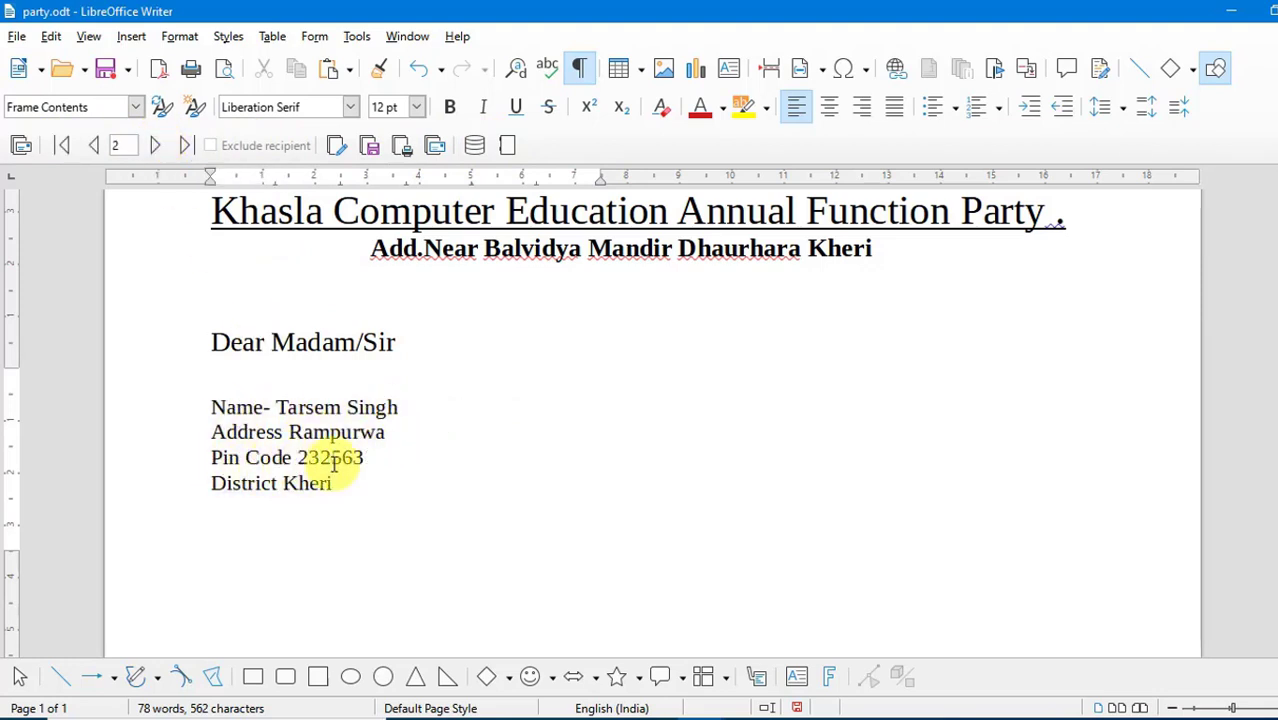
pyautogui.click(155, 146)
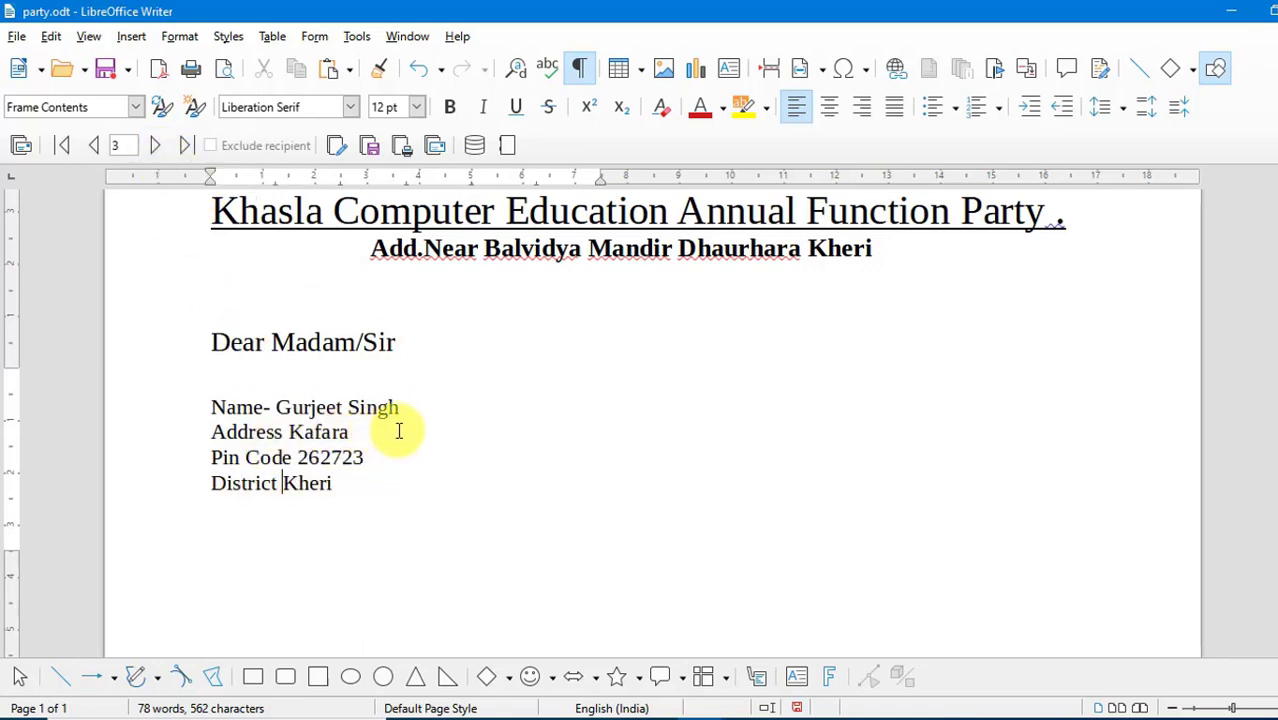
pyautogui.click(160, 146)
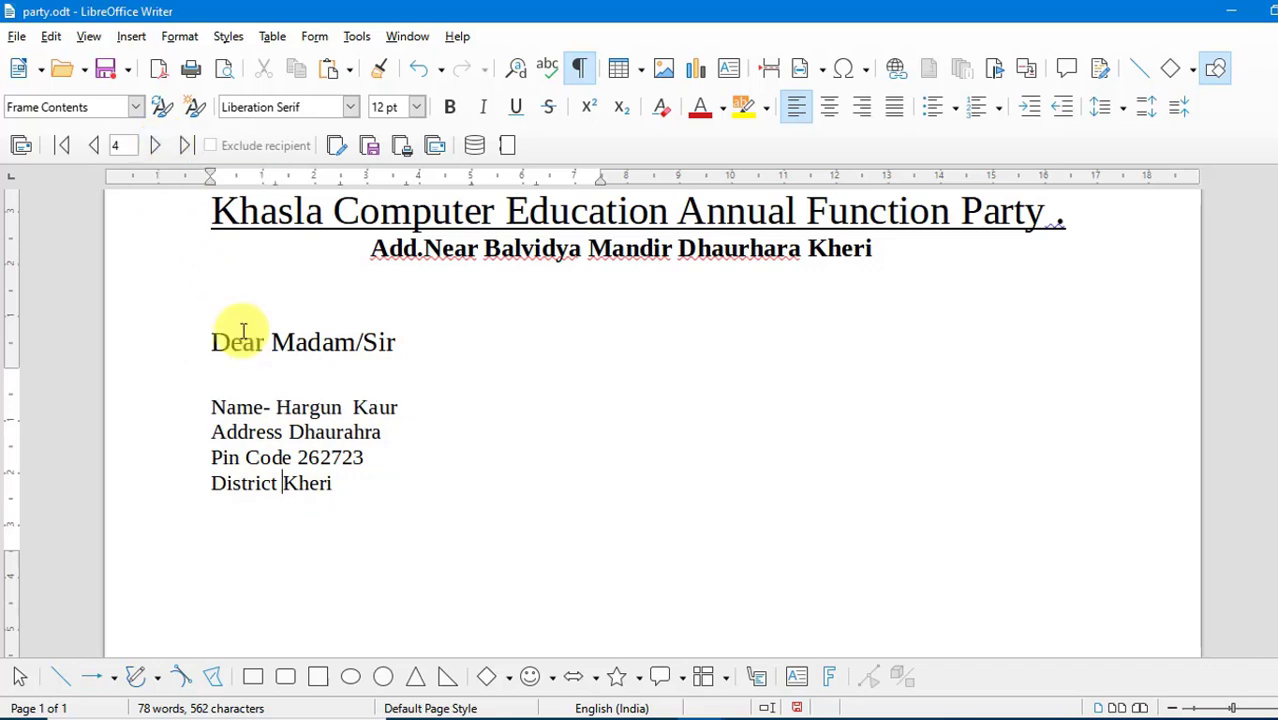
pyautogui.click(152, 148)
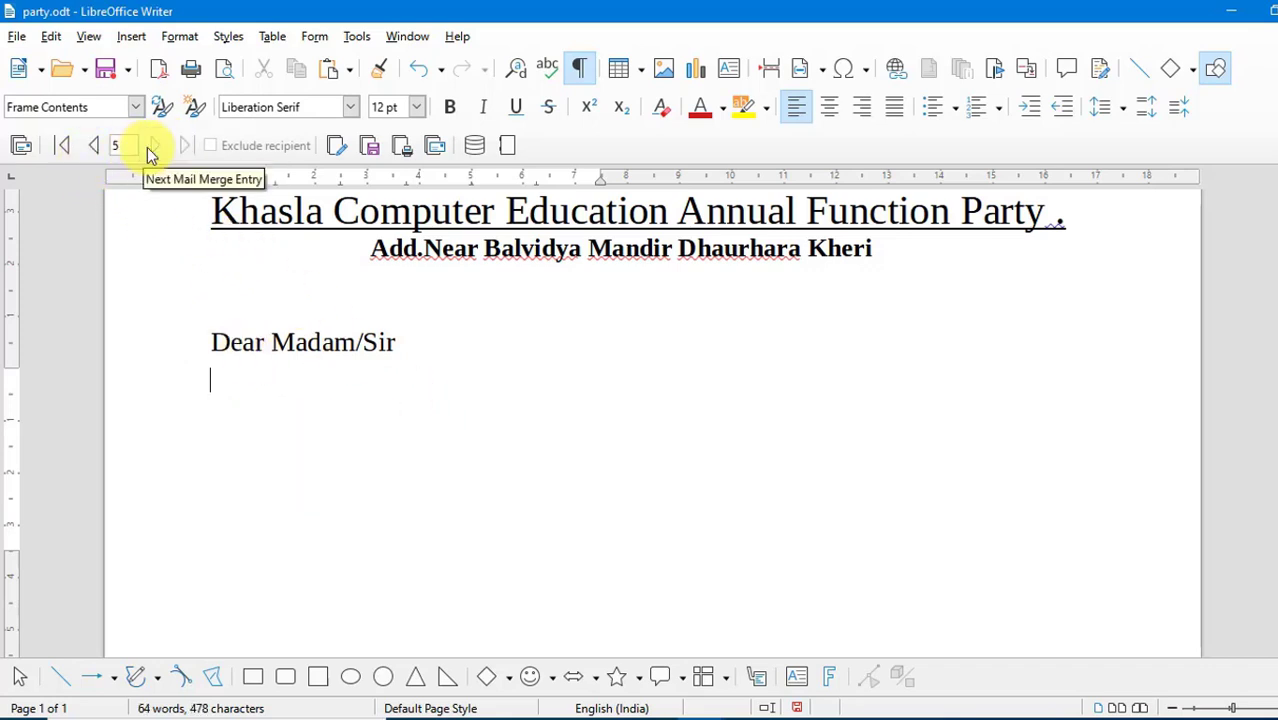
pyautogui.click(94, 146)
pyautogui.click(75, 145)
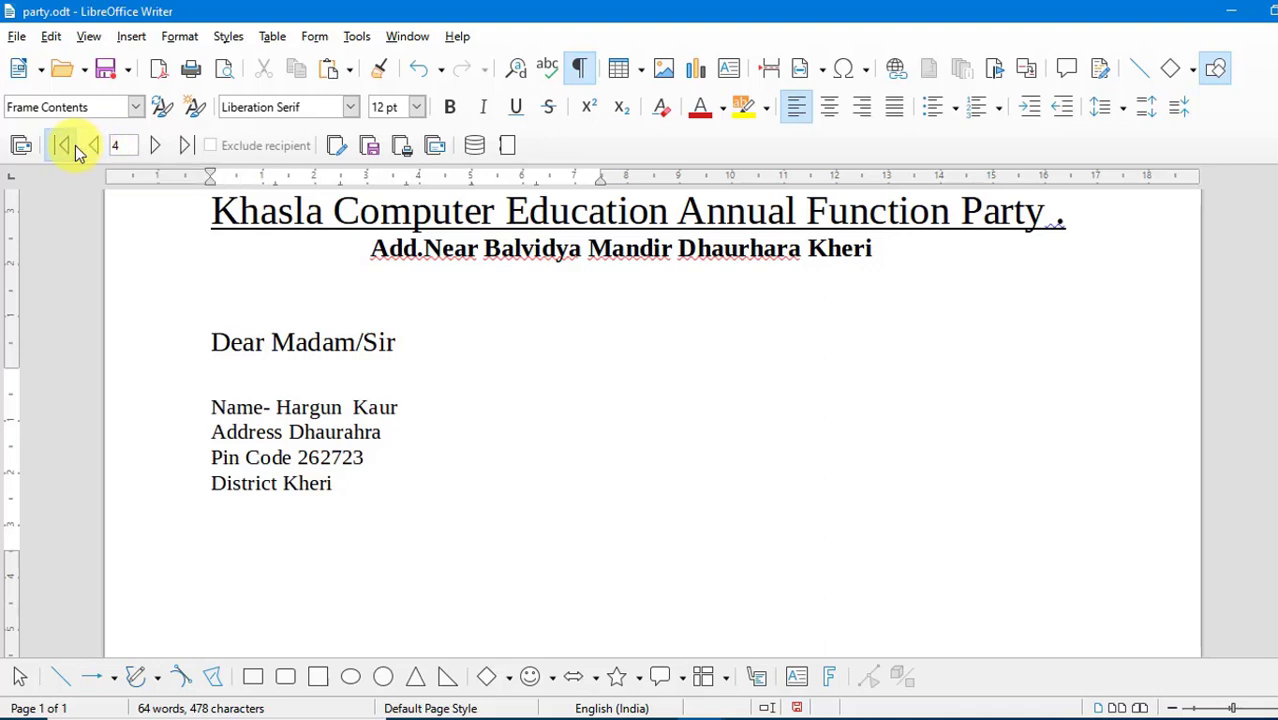
# - Jump to the last and back to the first mail merge entry, and preview the second recipient's letter
pyautogui.click(184, 147)
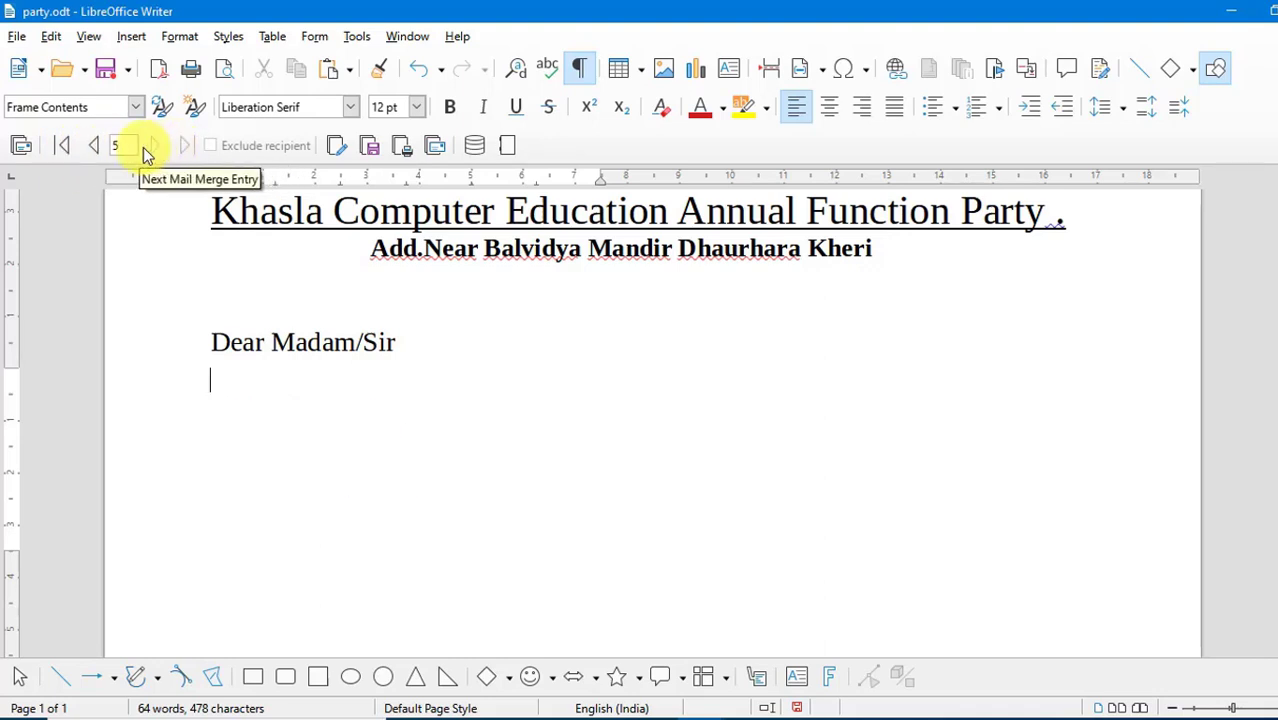
pyautogui.click(66, 145)
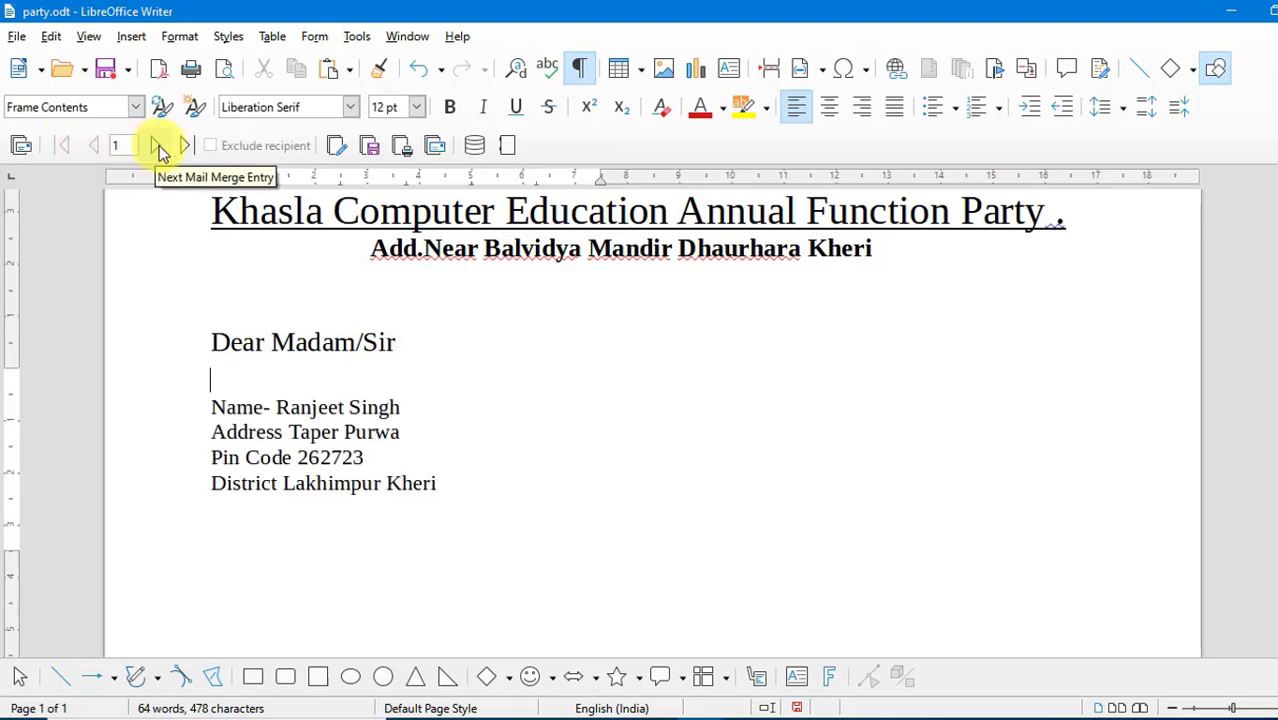
pyautogui.click(155, 146)
pyautogui.click(101, 148)
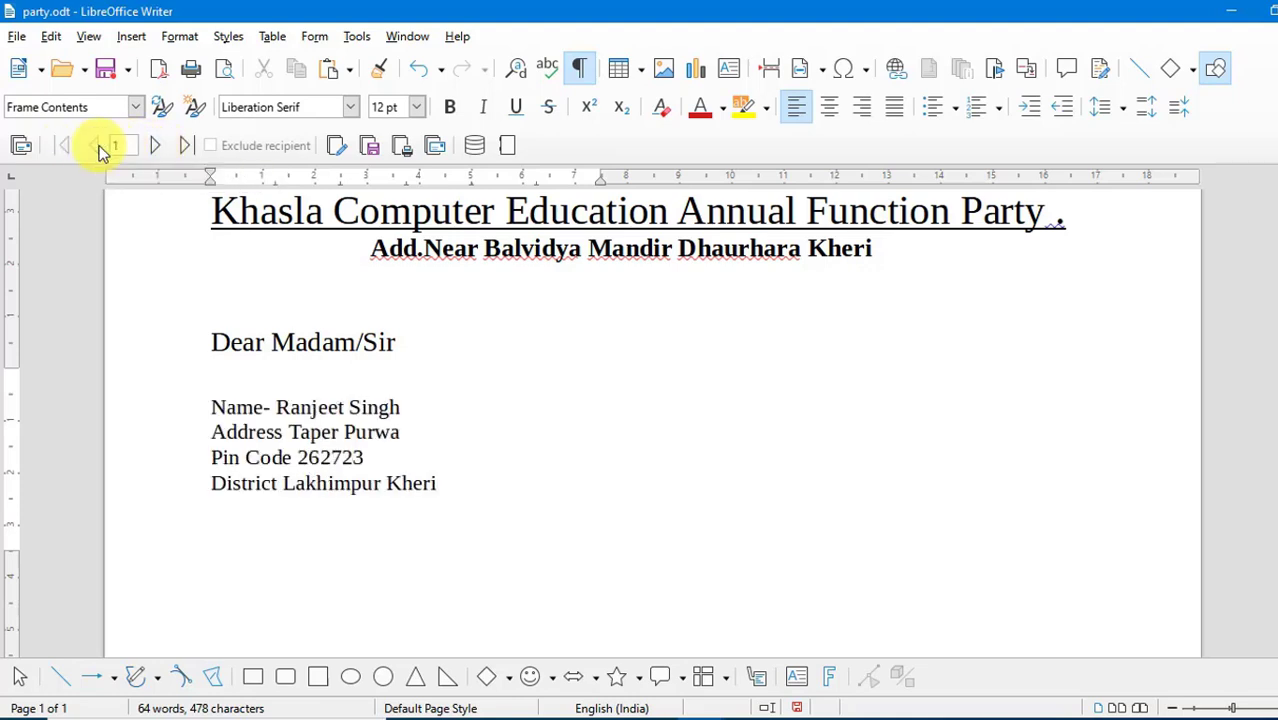
pyautogui.click(156, 147)
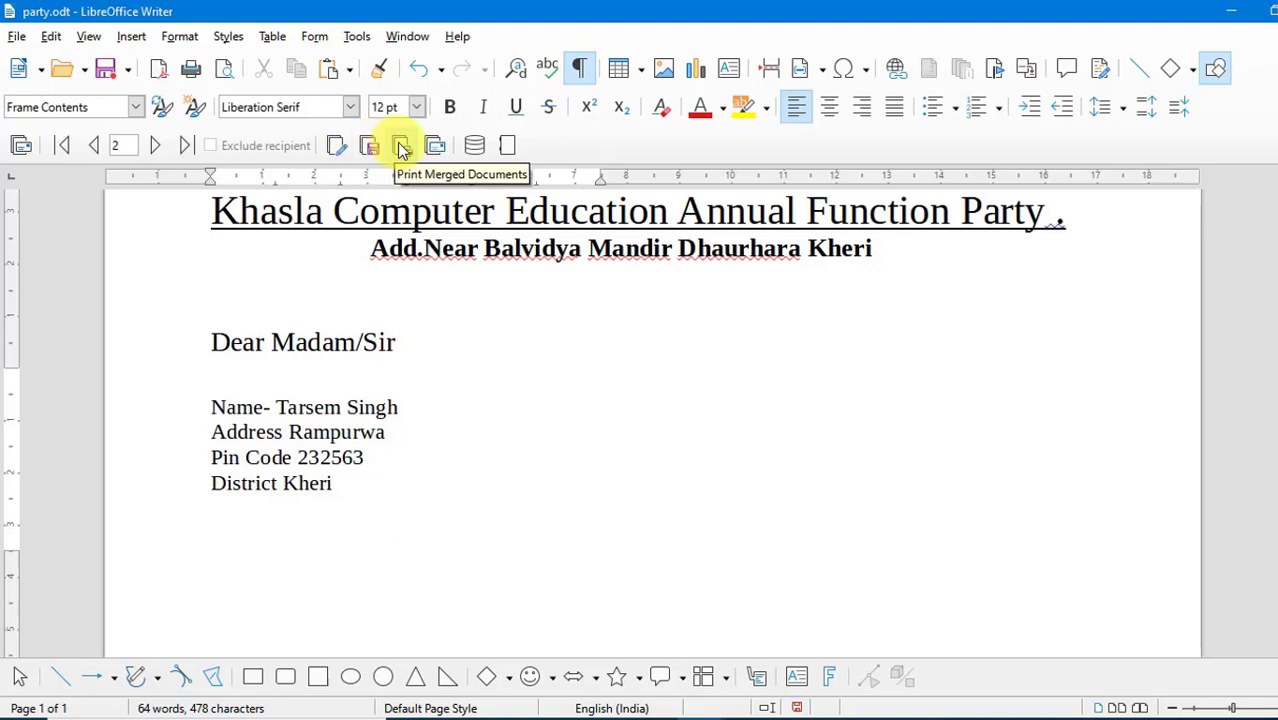
# - Generate the merged letters as an editable document of individual letters and maximize its window
pyautogui.click(337, 147)
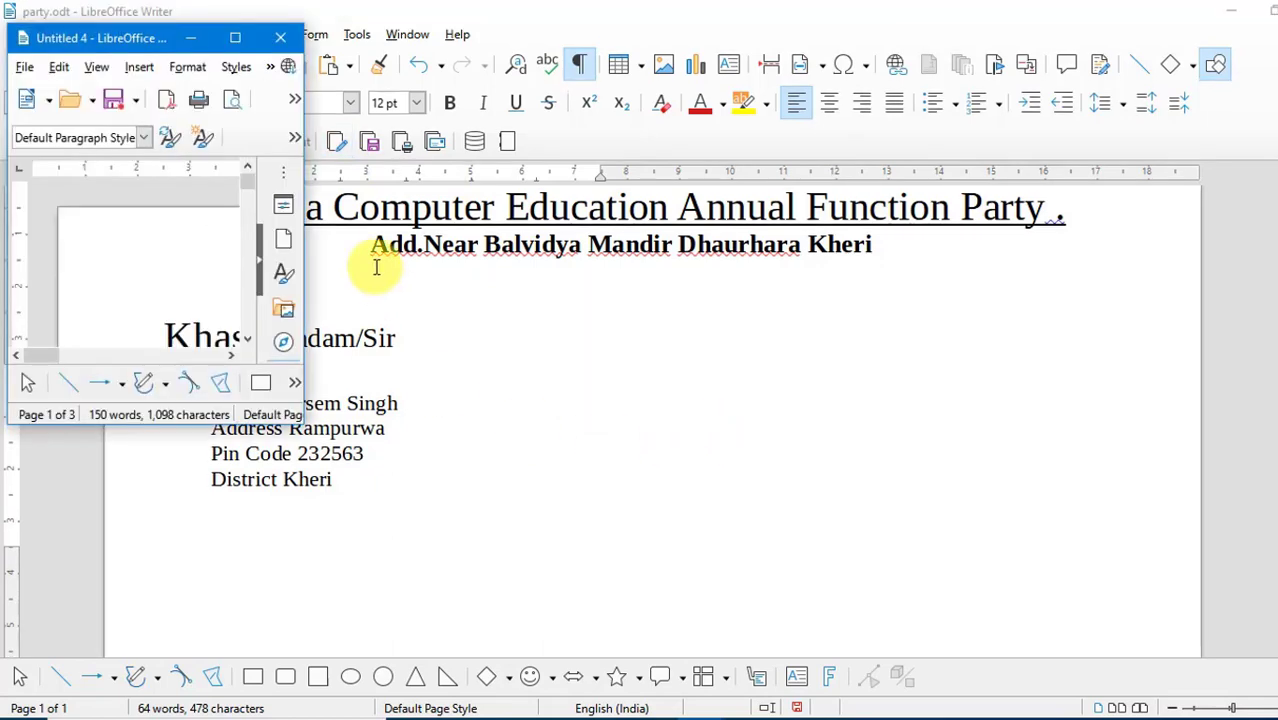
pyautogui.click(235, 40)
# - Review the merged document page by page, examining the address block and body text of each recipient's letter
pyautogui.scroll(-5, 697, 308)
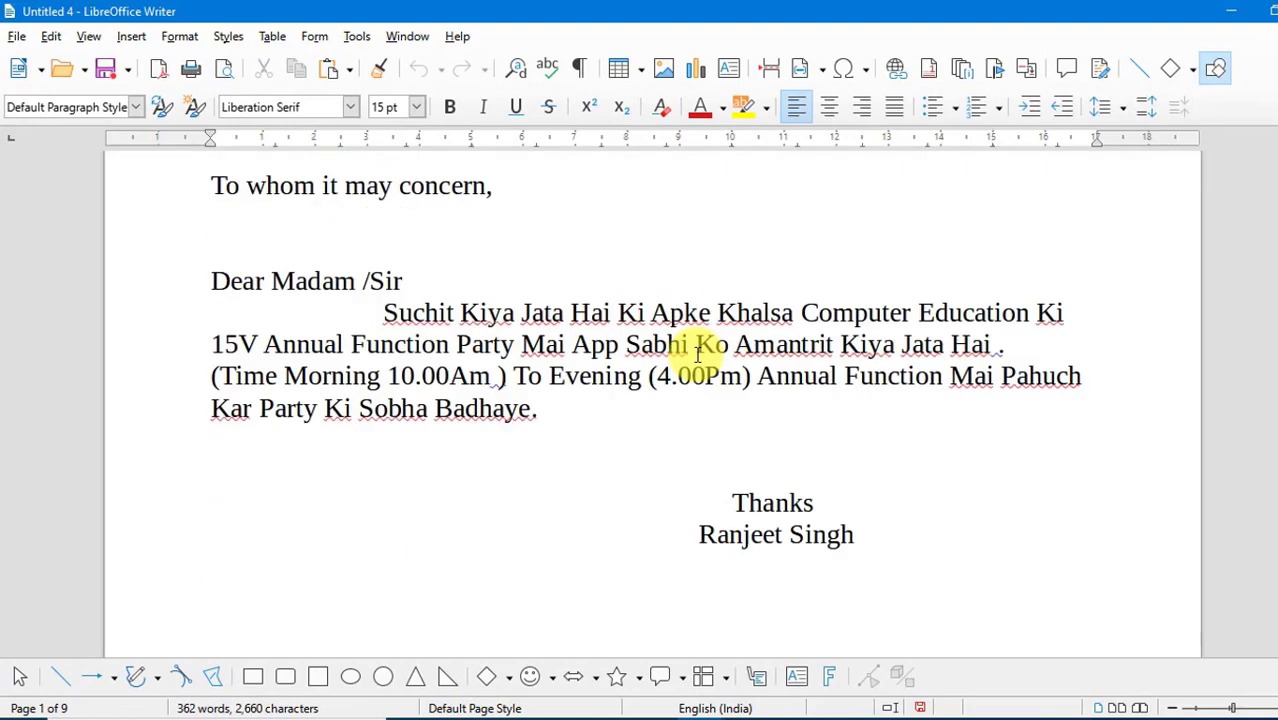
pyautogui.scroll(5, 697, 275)
pyautogui.scroll(-3, 692, 360)
pyautogui.scroll(-3, 697, 355)
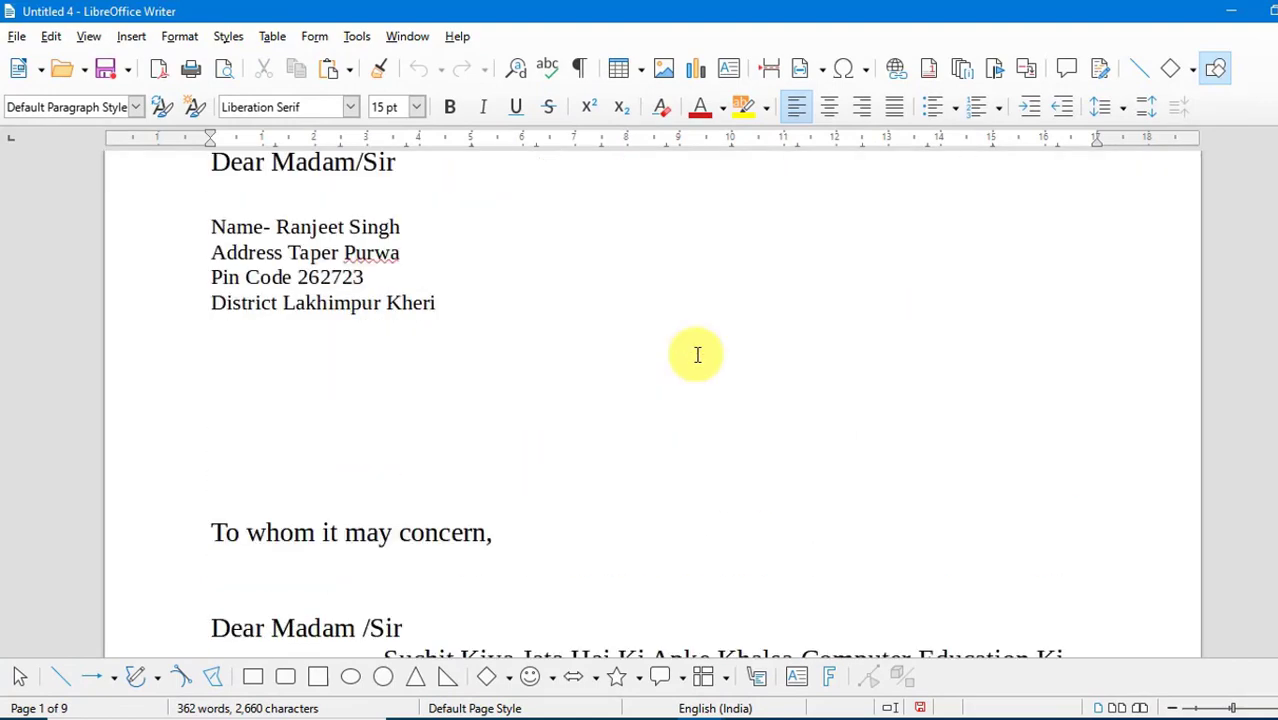
pyautogui.scroll(-20, 697, 355)
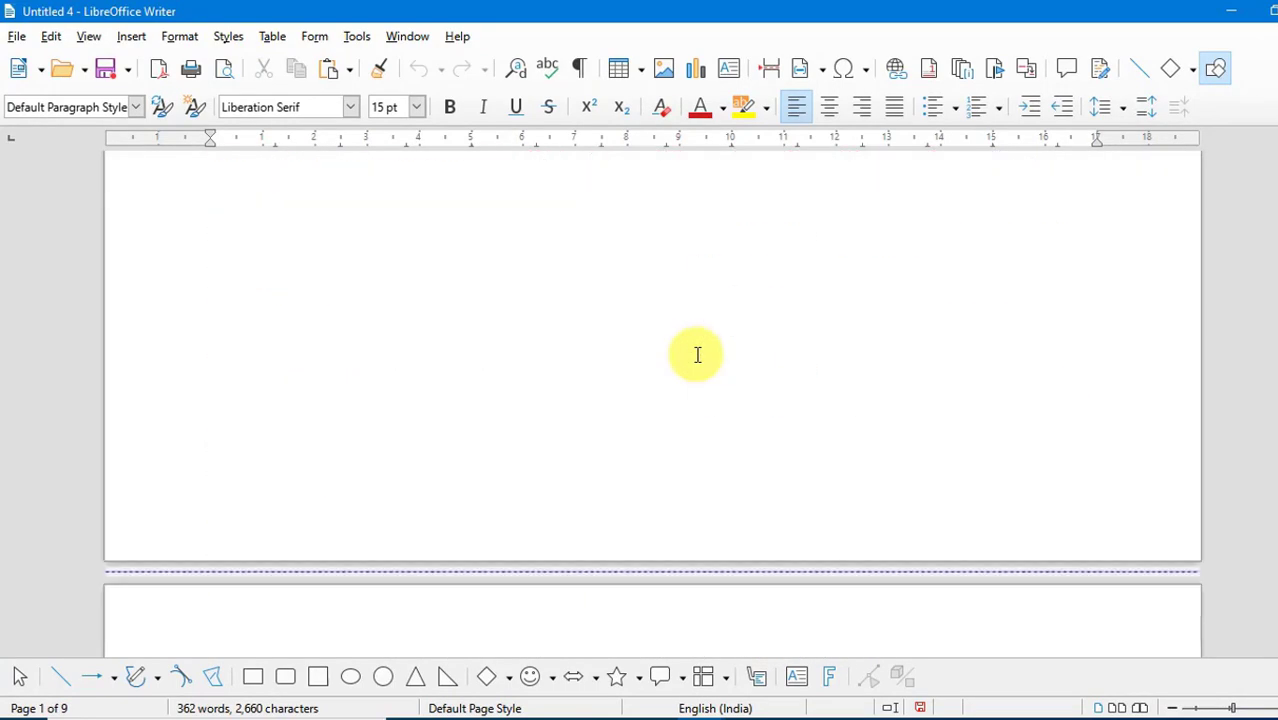
pyautogui.scroll(-20, 697, 355)
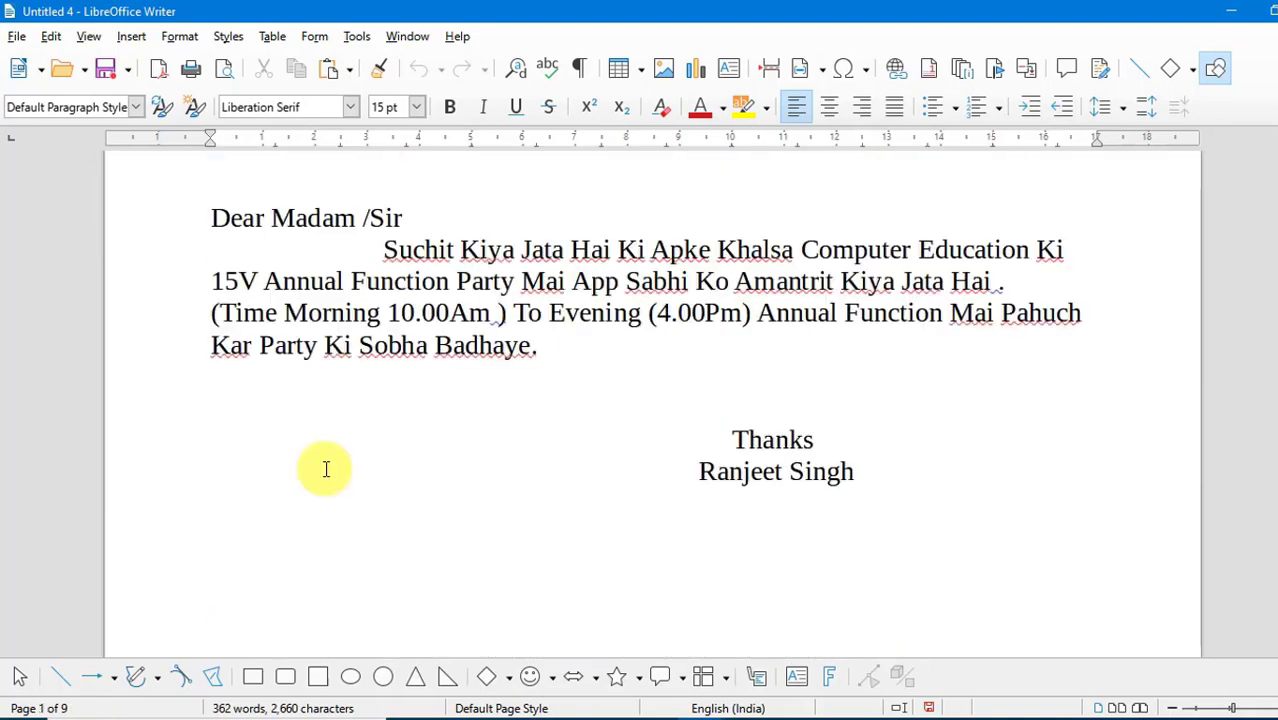
pyautogui.scroll(-12, 326, 469)
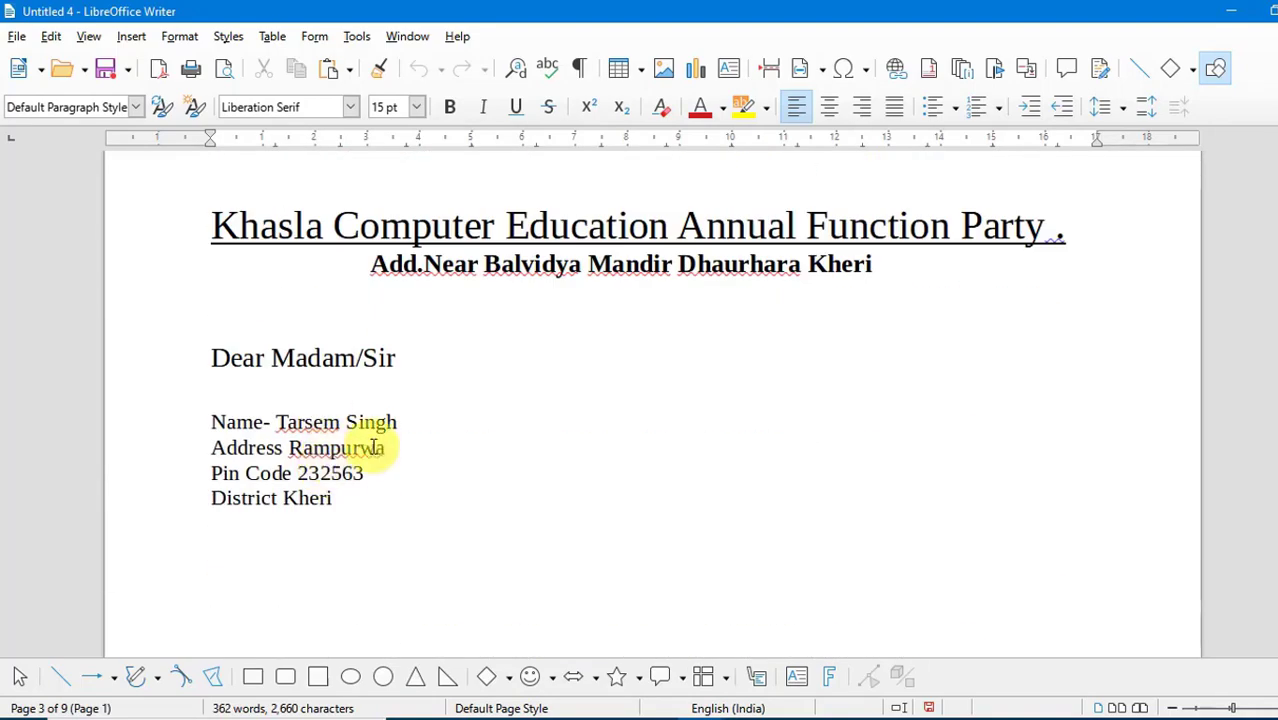
pyautogui.scroll(-7, 365, 434)
pyautogui.scroll(-20, 397, 457)
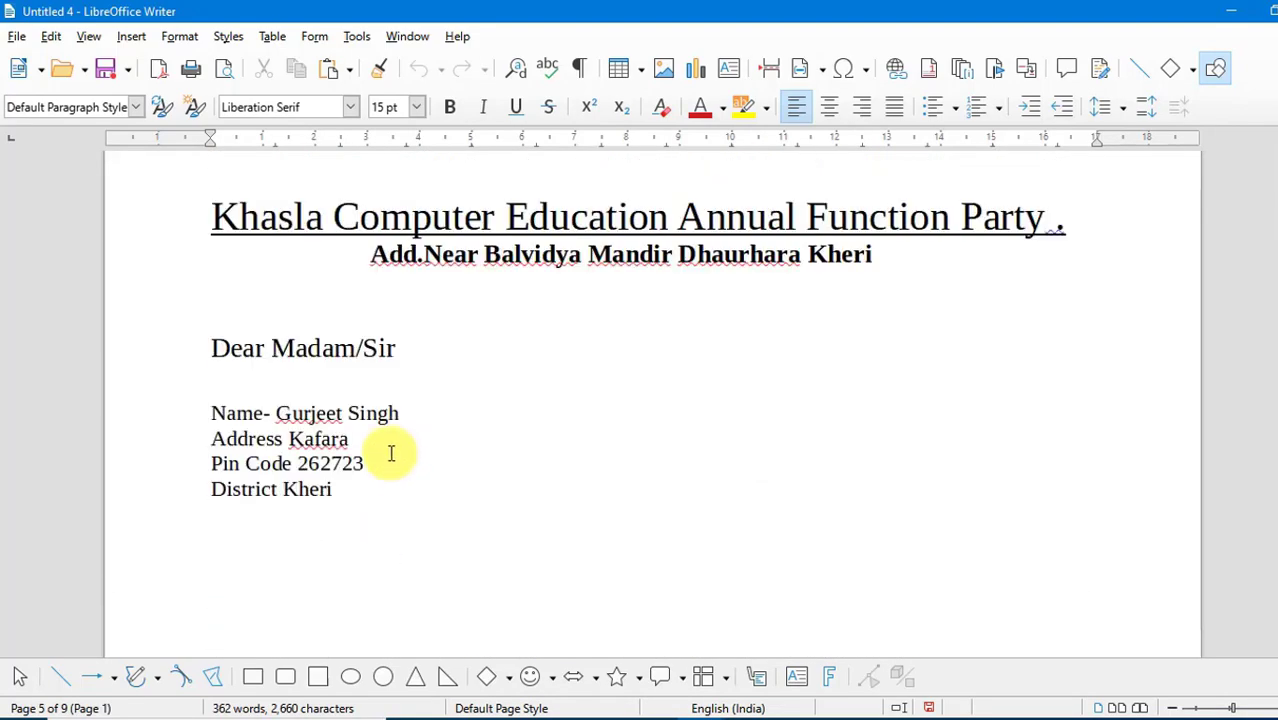
pyautogui.scroll(-20, 380, 440)
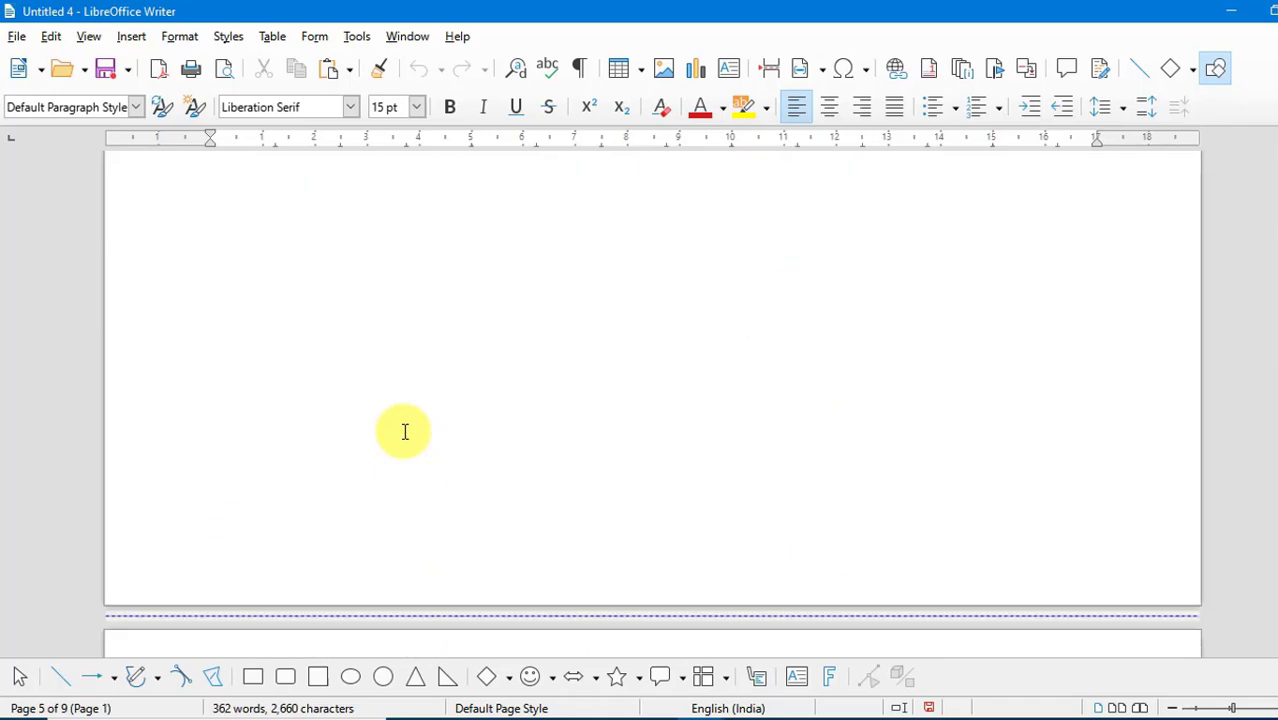